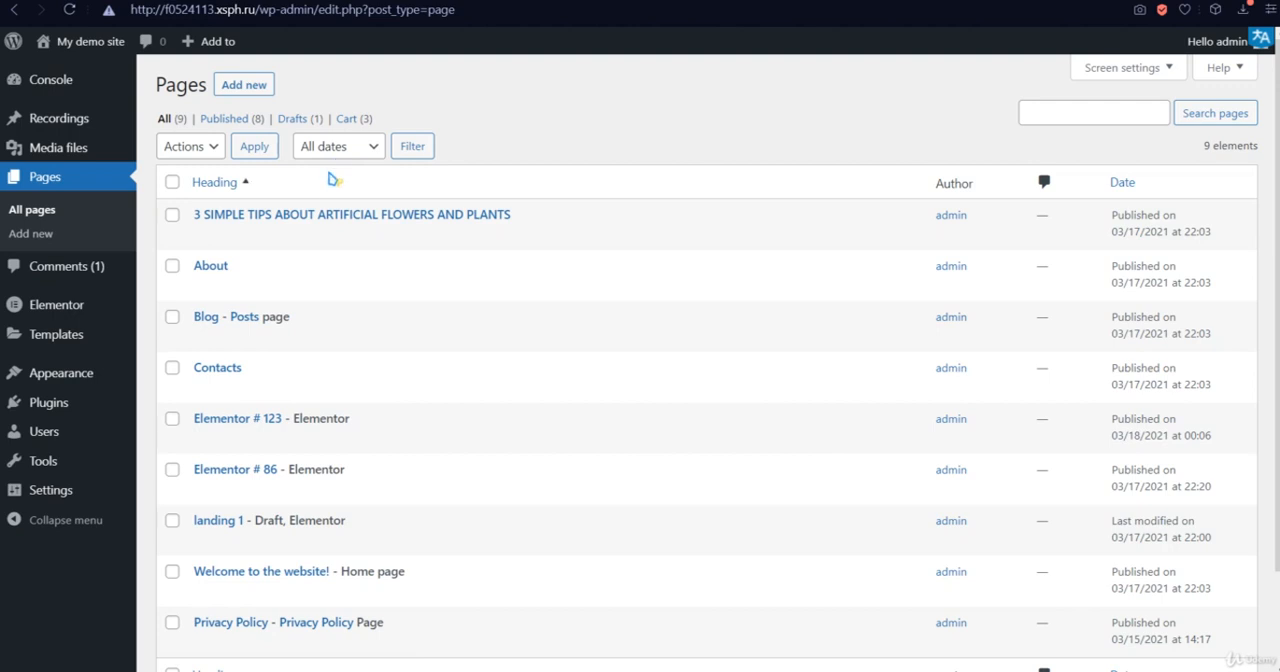
- Create a new page and title it "Hello"
{"action": "mouse_move", "coordinate": [370, 270]}
{"action": "mouse_move", "coordinate": [283, 339]}
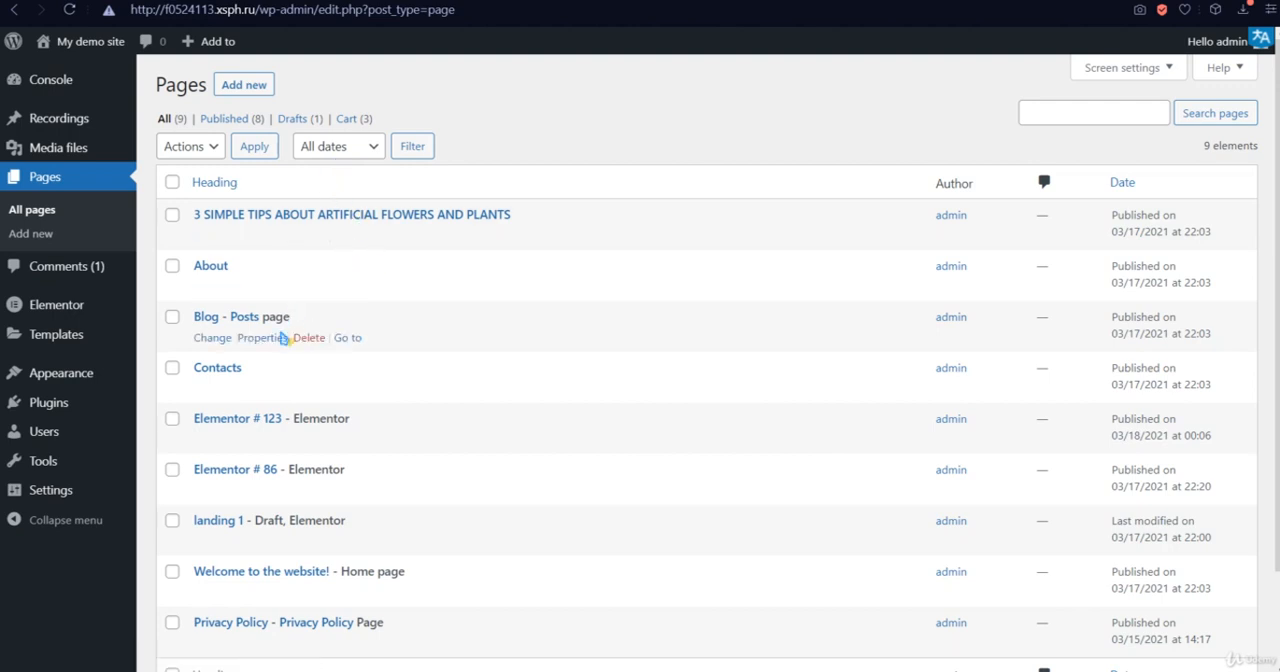
{"action": "scroll", "coordinate": [420, 500], "scroll_direction": "down", "scroll_amount": 2}
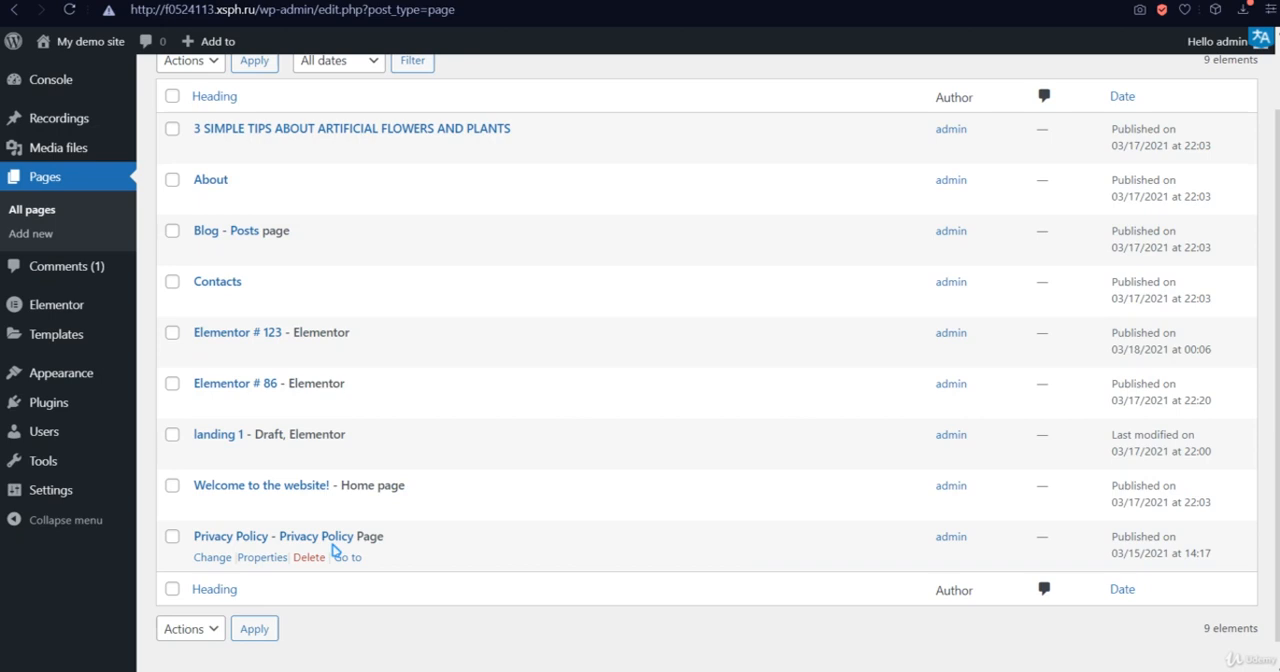
{"action": "scroll", "coordinate": [389, 378], "scroll_direction": "up", "scroll_amount": 1}
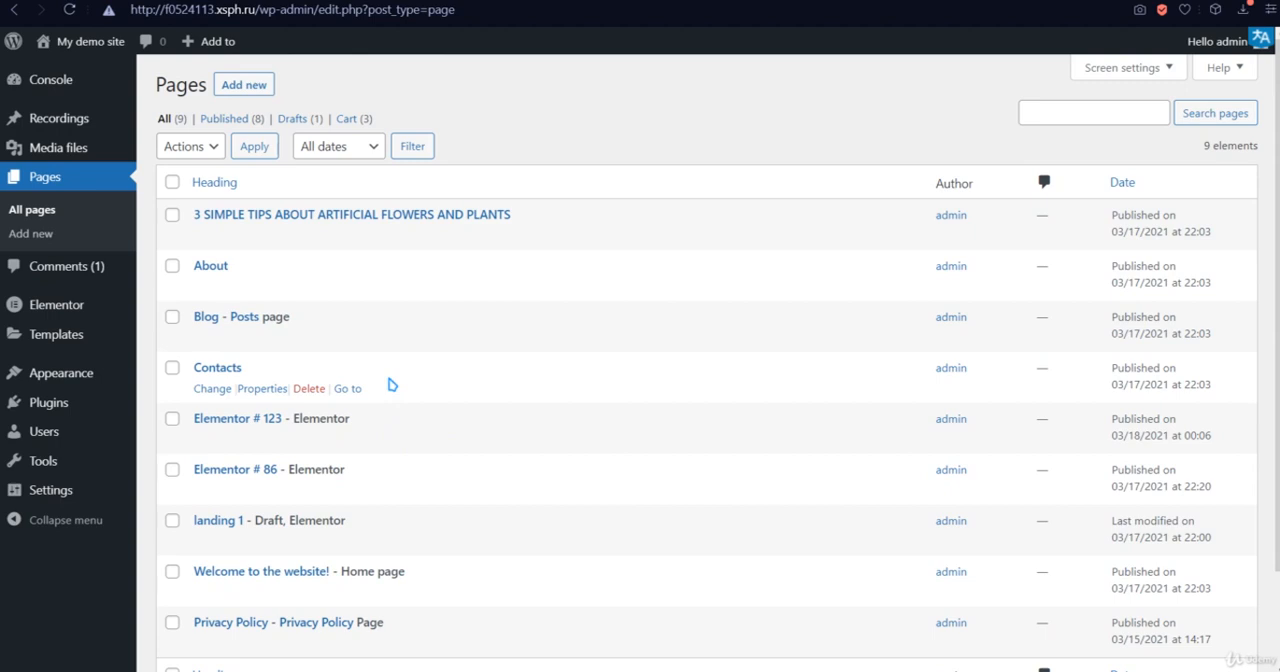
{"action": "left_click", "coordinate": [246, 85]}
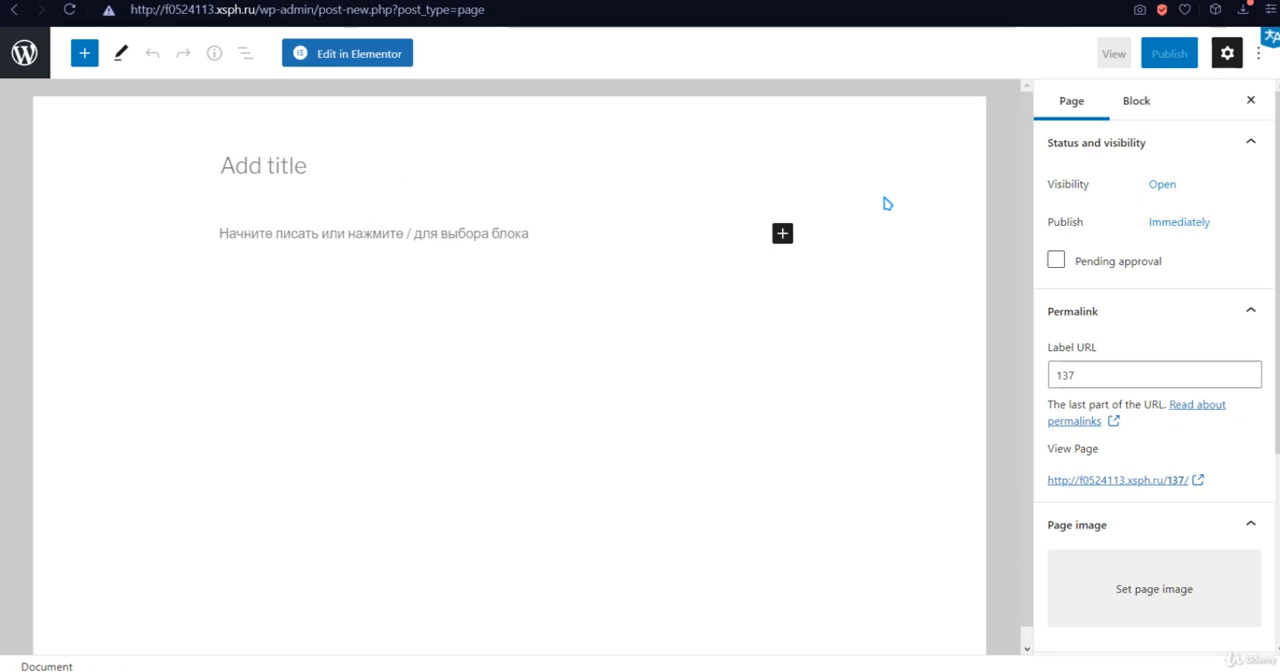
{"action": "type", "text": "Hellp"}
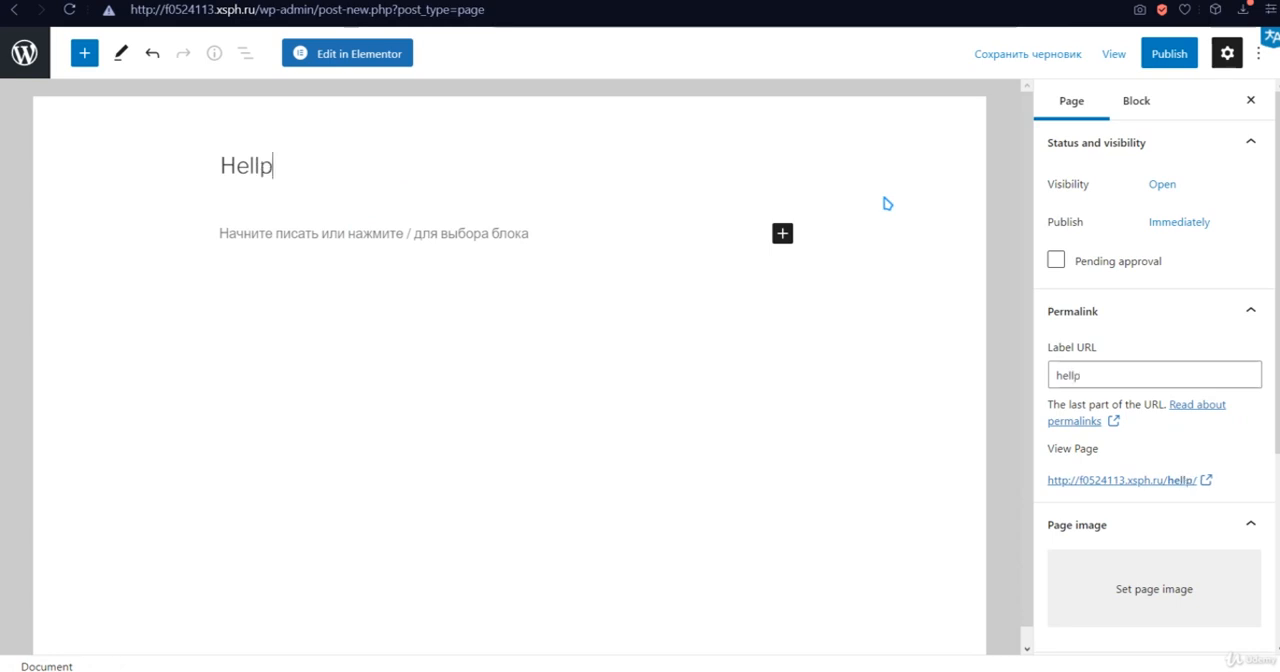
{"action": "key", "text": "BackSpace"}
{"action": "type", "text": "o"}
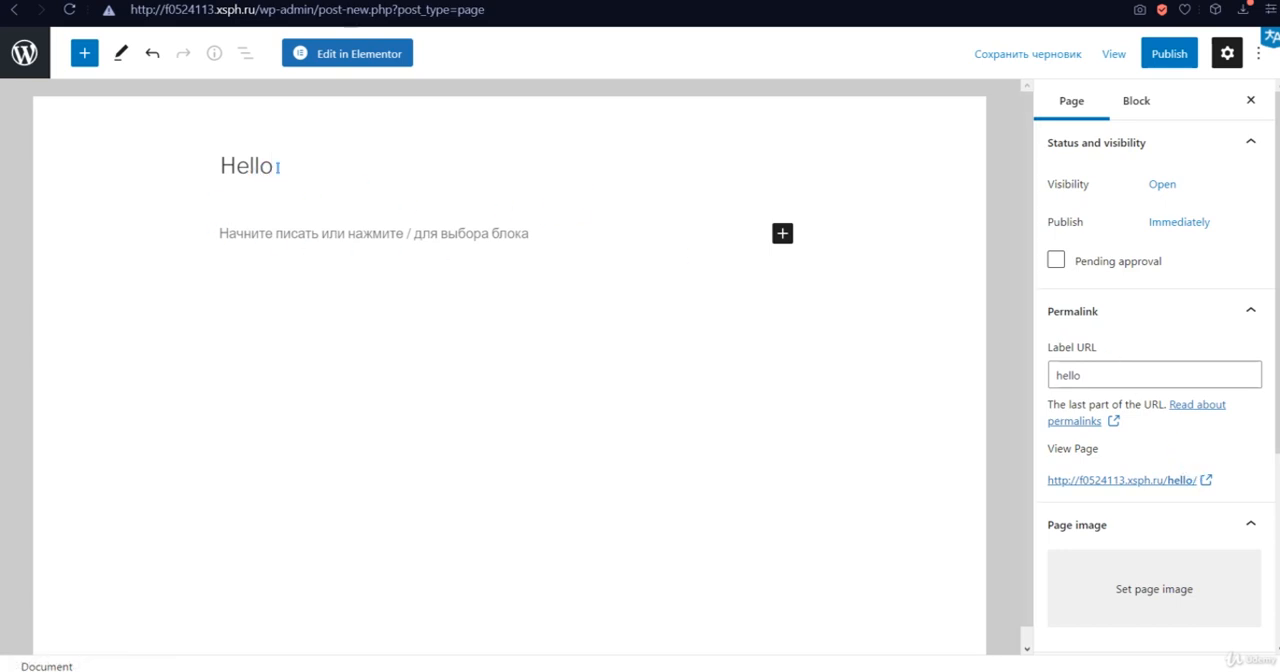
{"action": "left_click_drag", "start_coordinate": [278, 167], "coordinate": [204, 167]}
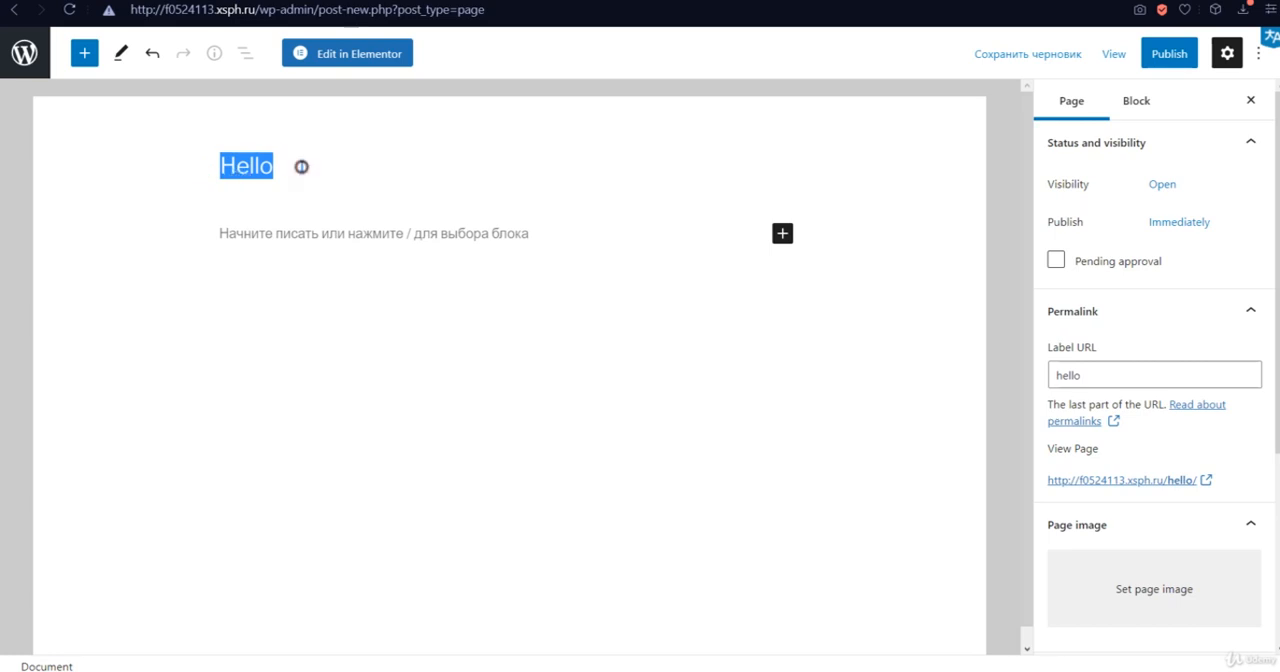
{"action": "left_click", "coordinate": [301, 167]}
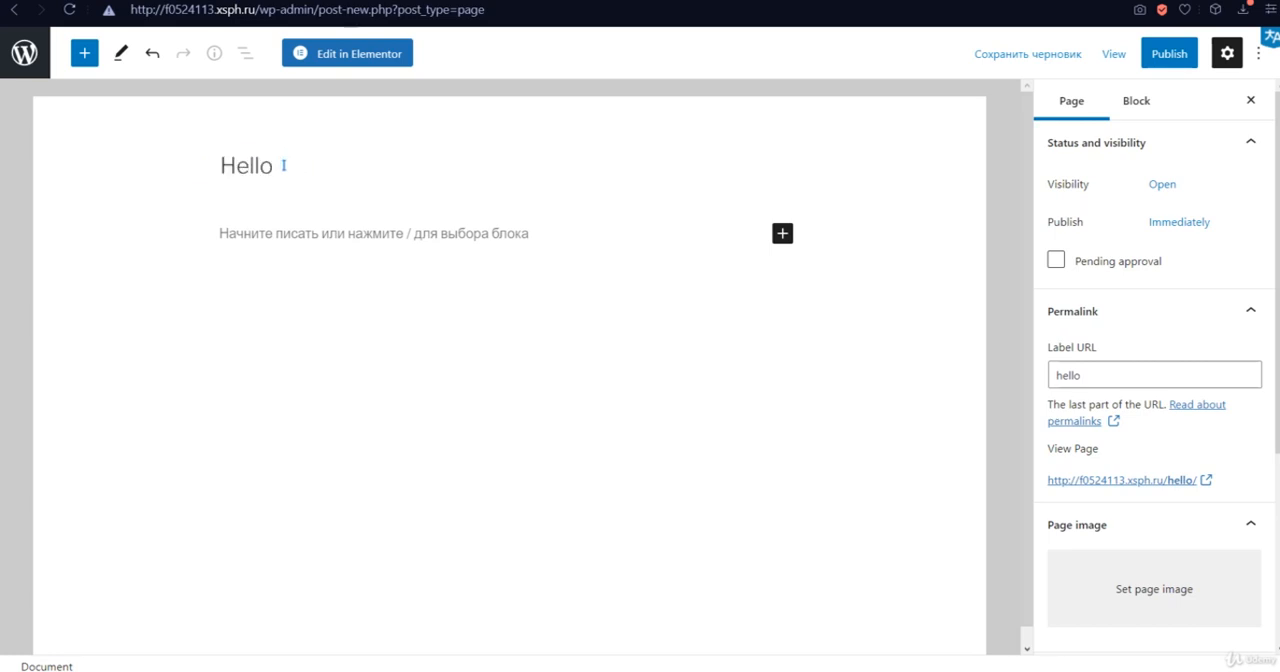
{"action": "left_click_drag", "start_coordinate": [283, 165], "coordinate": [200, 188]}
{"action": "left_click", "coordinate": [293, 162]}
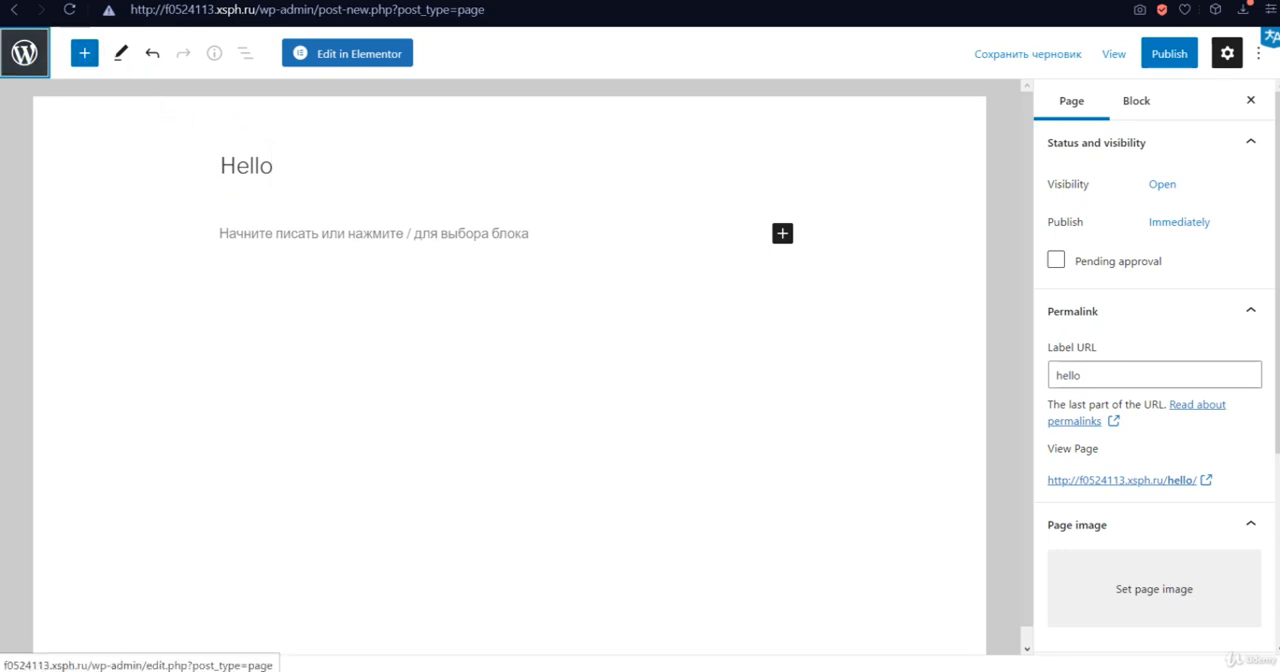
- Leave the page editor and open the GTranslate plugin's settings from the installed plugins
{"action": "left_click", "coordinate": [24, 53]}
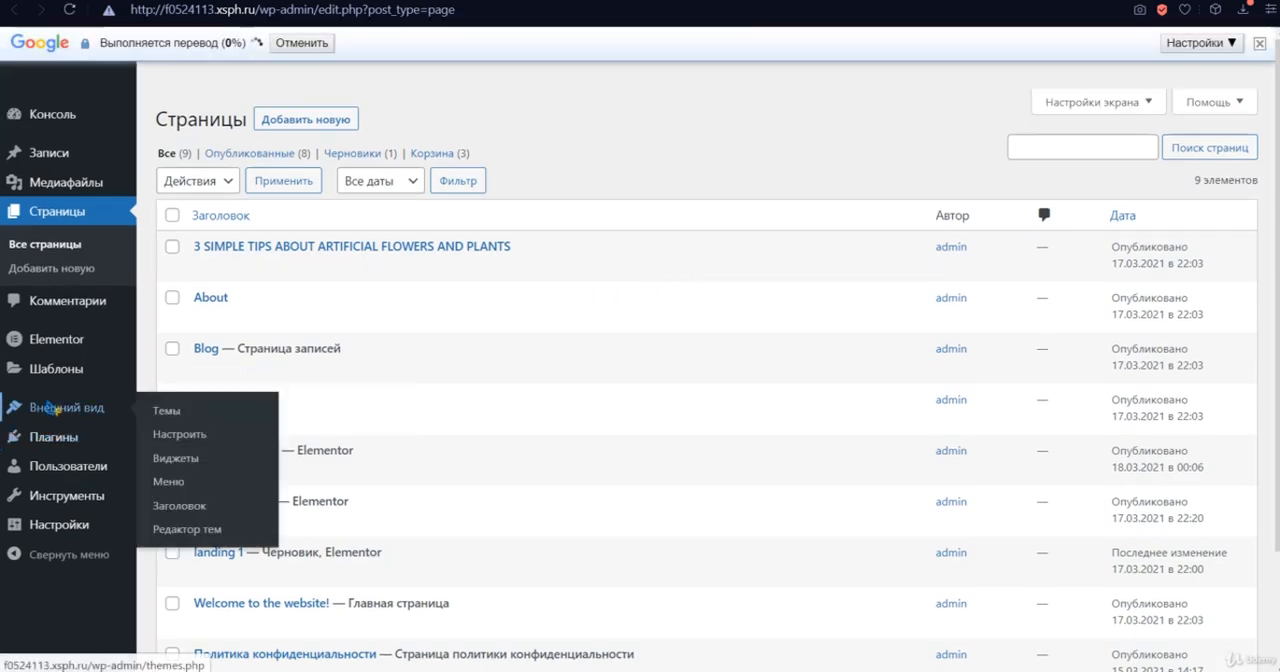
{"action": "mouse_move", "coordinate": [55, 416]}
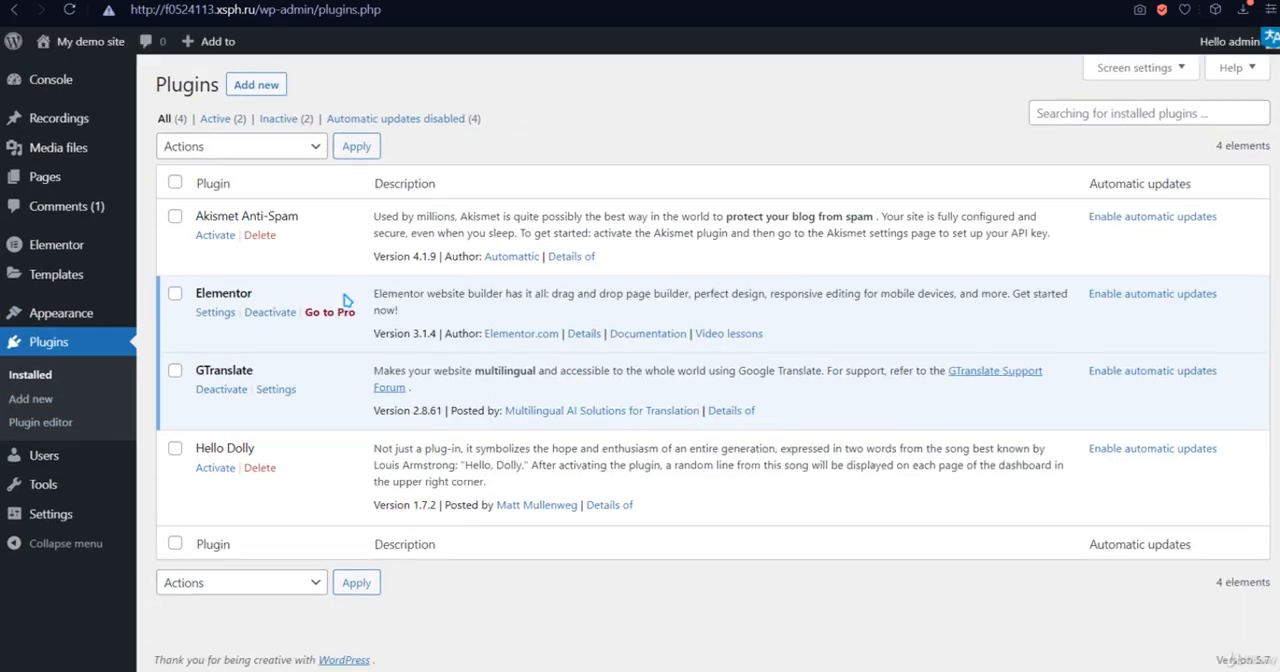
{"action": "mouse_move", "coordinate": [207, 371]}
{"action": "left_click", "coordinate": [285, 391]}
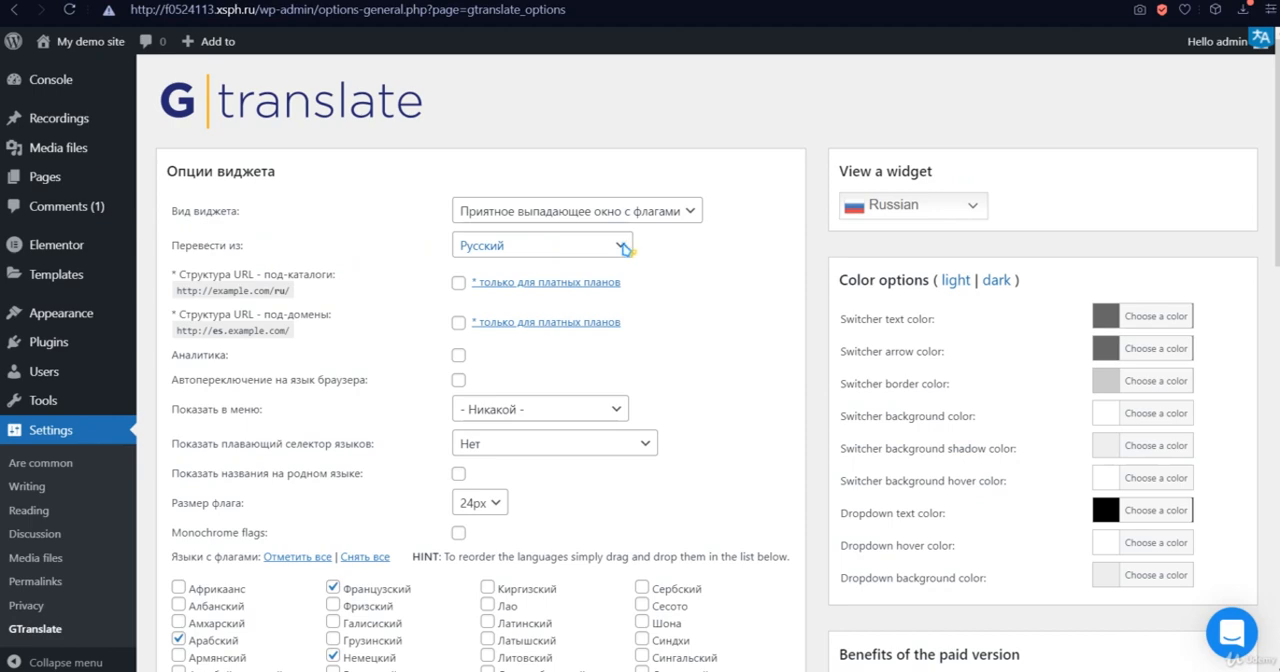
- Look through the GTranslate widget options and the languages available as the source to translate from
{"action": "scroll", "coordinate": [605, 249], "scroll_direction": "down", "scroll_amount": 2}
{"action": "scroll", "coordinate": [591, 200], "scroll_direction": "up", "scroll_amount": 2}
{"action": "left_click", "coordinate": [573, 247]}
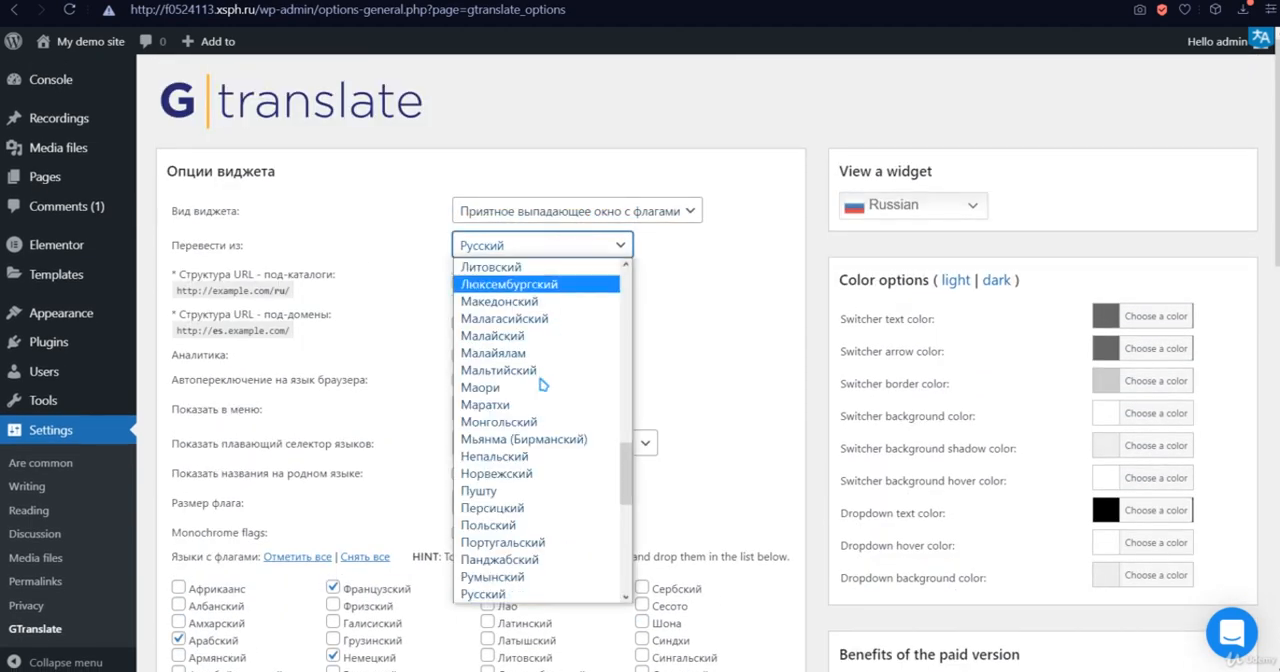
{"action": "scroll", "coordinate": [533, 400], "scroll_direction": "up", "scroll_amount": 7}
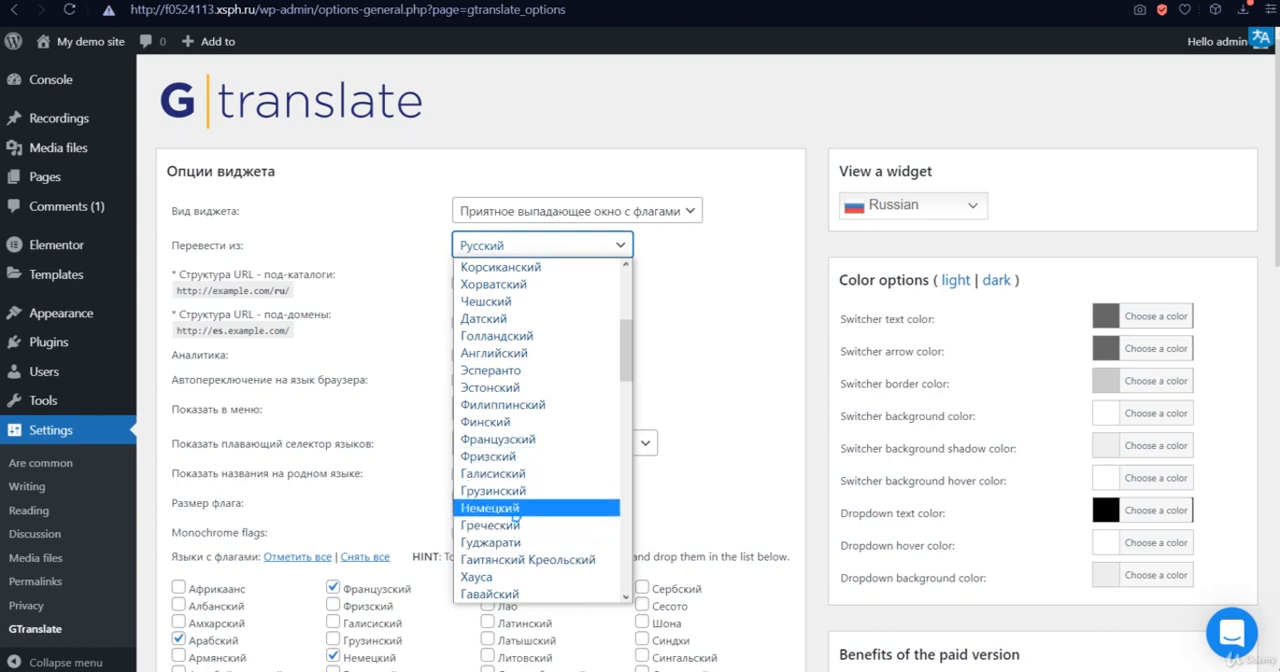
{"action": "left_click", "coordinate": [602, 247]}
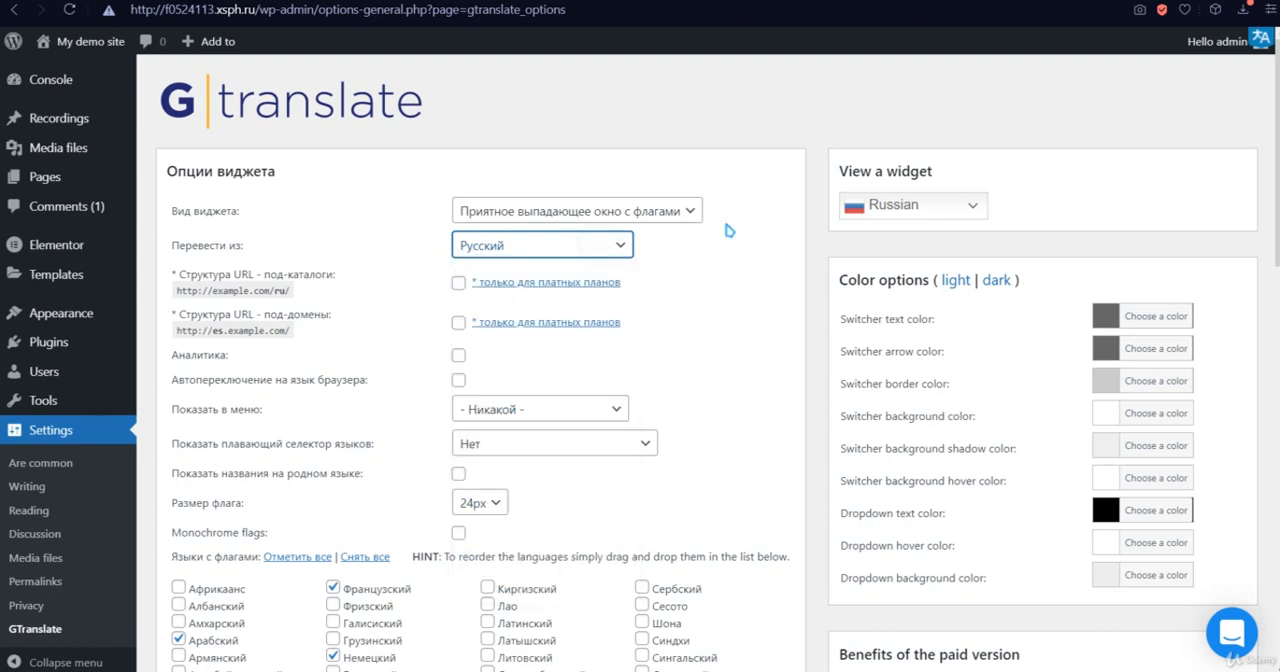
{"action": "scroll", "coordinate": [729, 231], "scroll_direction": "down", "scroll_amount": 3}
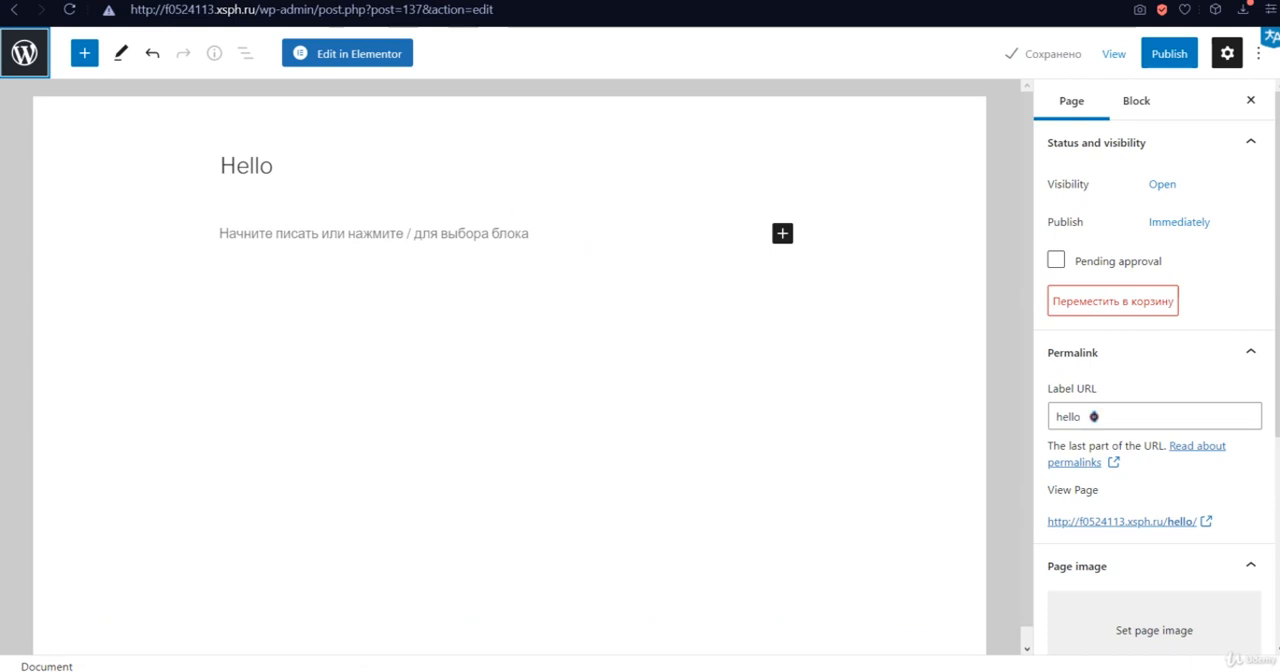
- Try to replace the "Hello" page's title with "ПРивет"
{"action": "left_click_drag", "start_coordinate": [1093, 416], "coordinate": [1055, 416]}
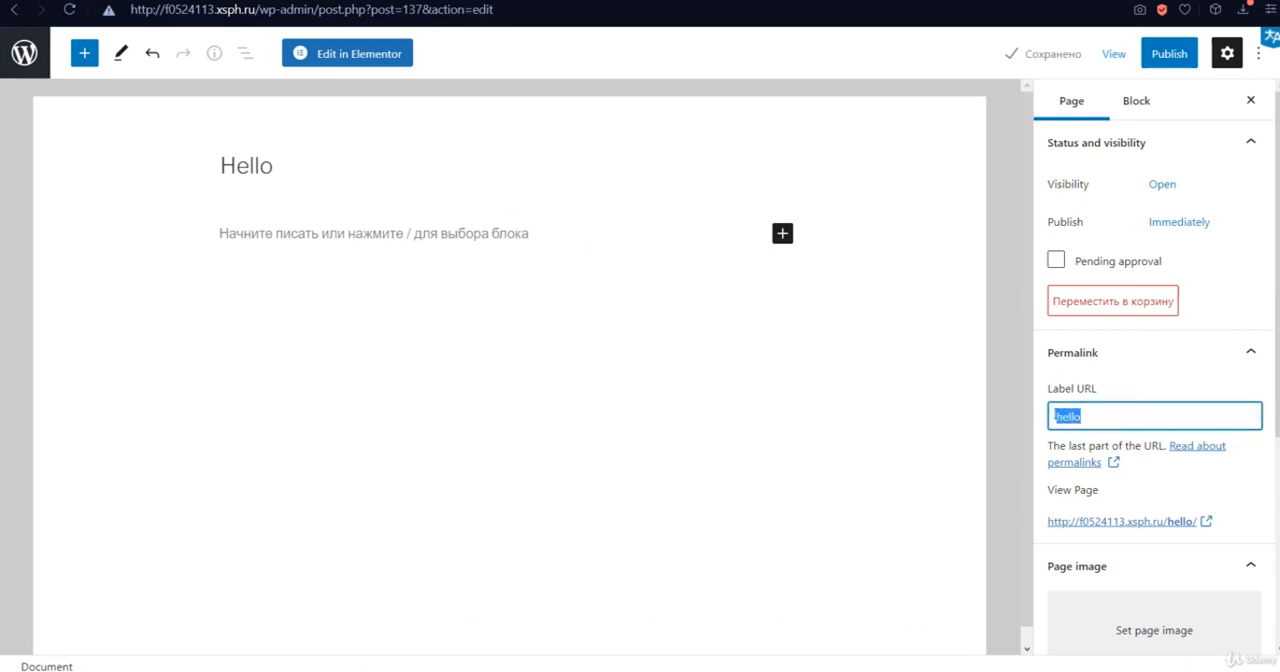
{"action": "left_click", "coordinate": [1098, 417]}
{"action": "left_click_drag", "start_coordinate": [295, 154], "coordinate": [171, 174]}
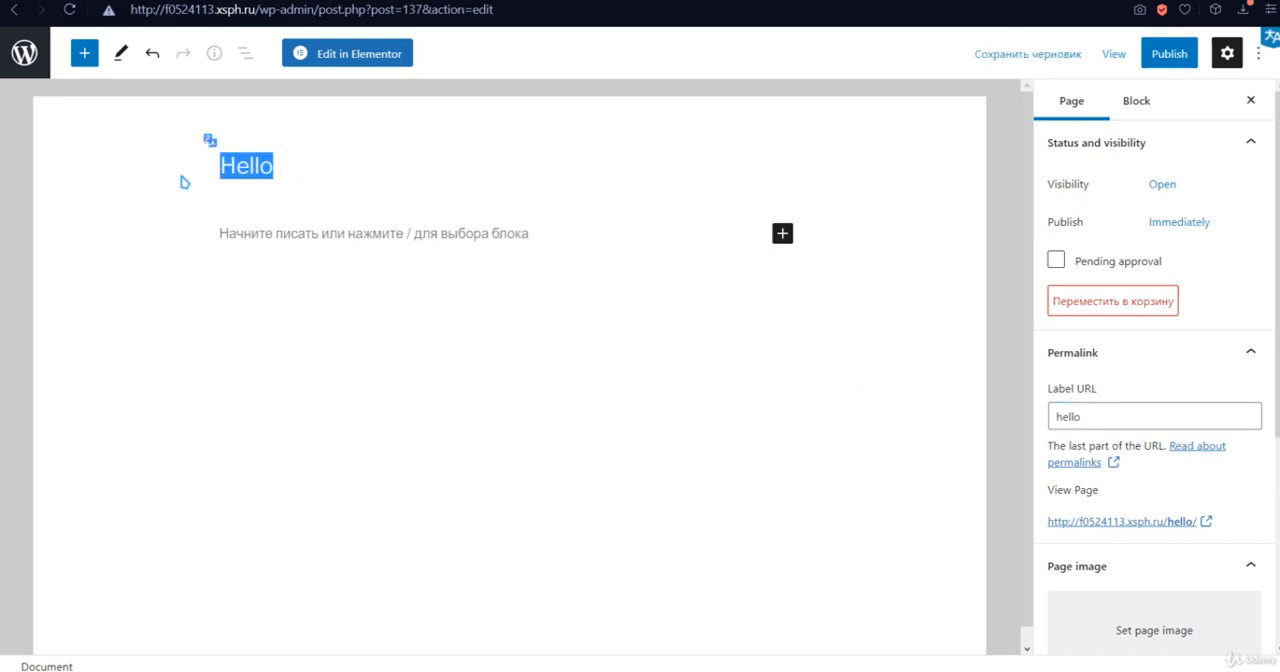
{"action": "type", "text": "ПРи"}
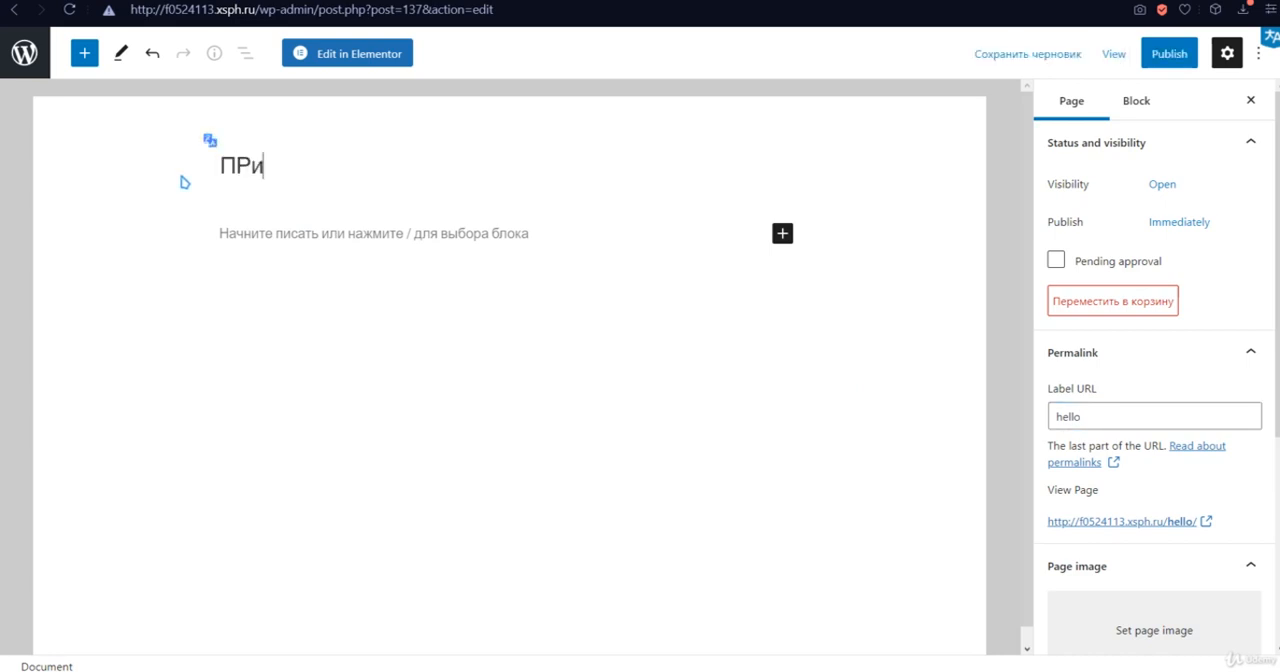
{"action": "type", "text": "вет"}
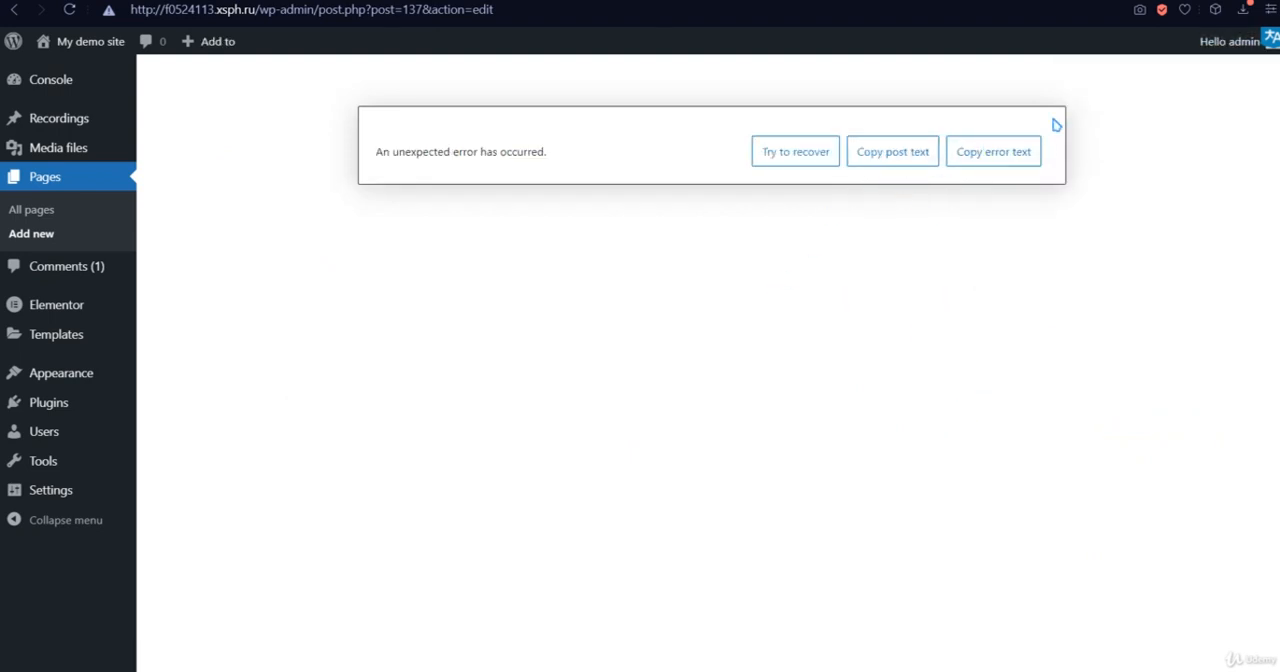
- Turn off the browser's Google translation of the admin page and reload the "Hello" draft in the editor
{"action": "left_click", "coordinate": [1272, 38]}
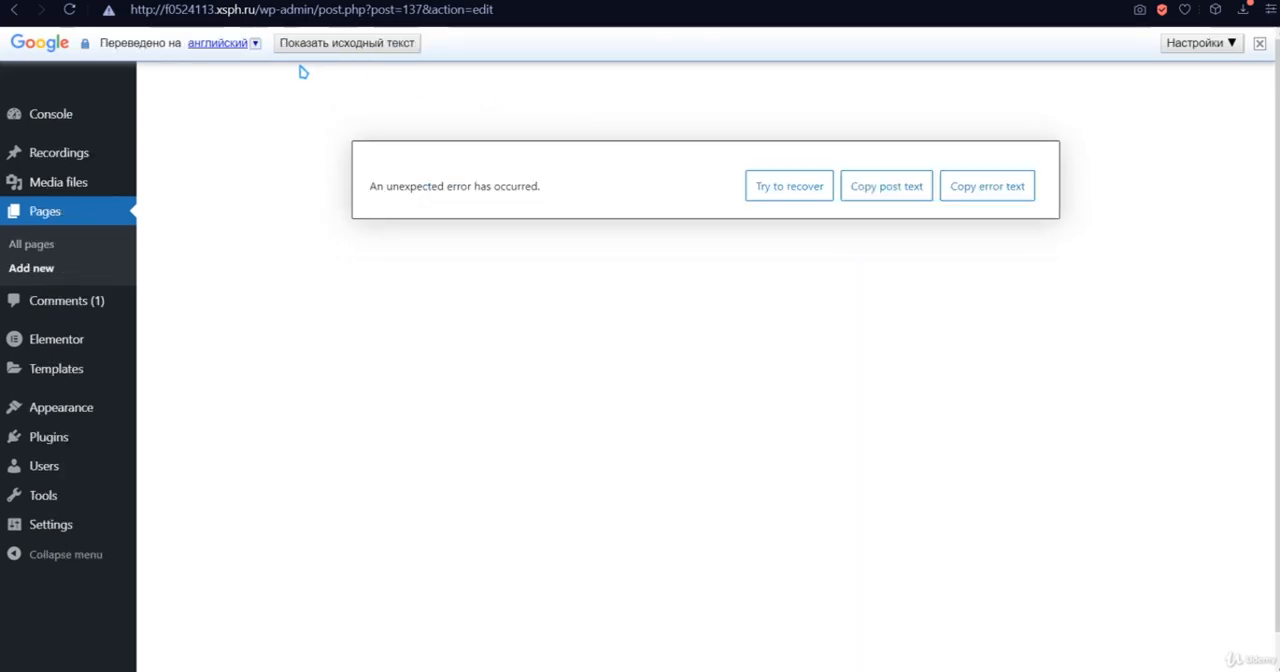
{"action": "left_click", "coordinate": [1261, 44]}
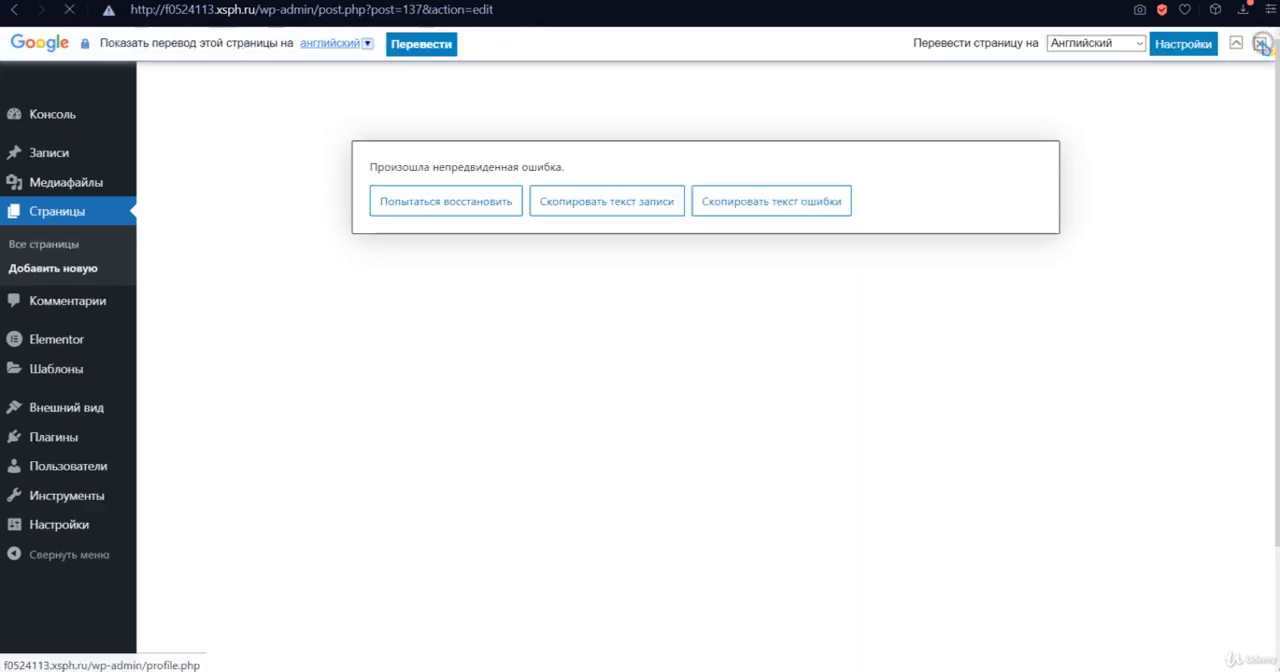
{"action": "left_click", "coordinate": [52, 179]}
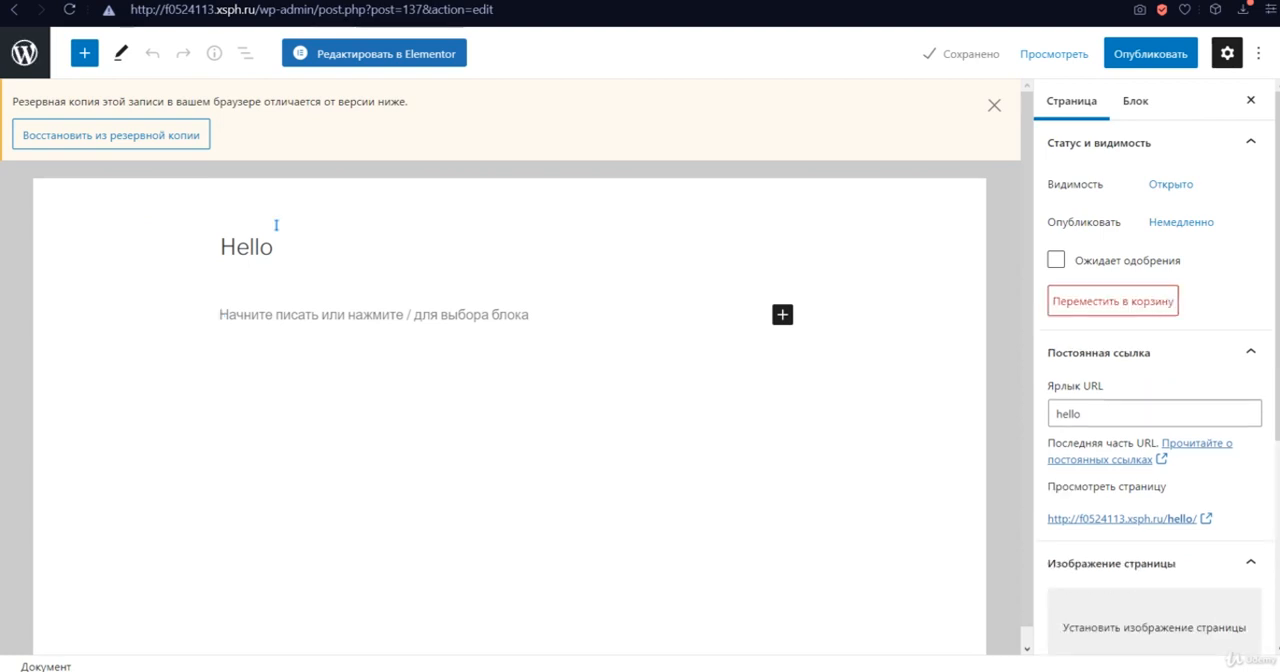
- Replace the page title "Hello" with "привет"
{"action": "left_click_drag", "start_coordinate": [278, 247], "coordinate": [211, 251]}
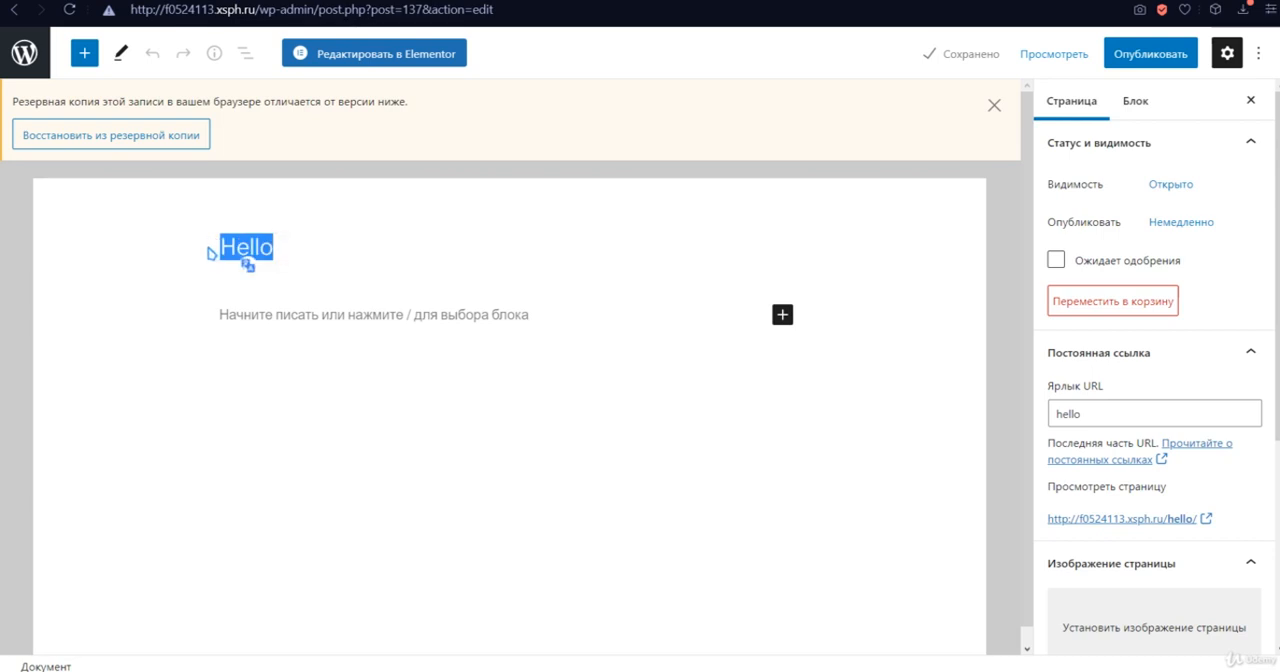
{"action": "type", "text": "привет"}
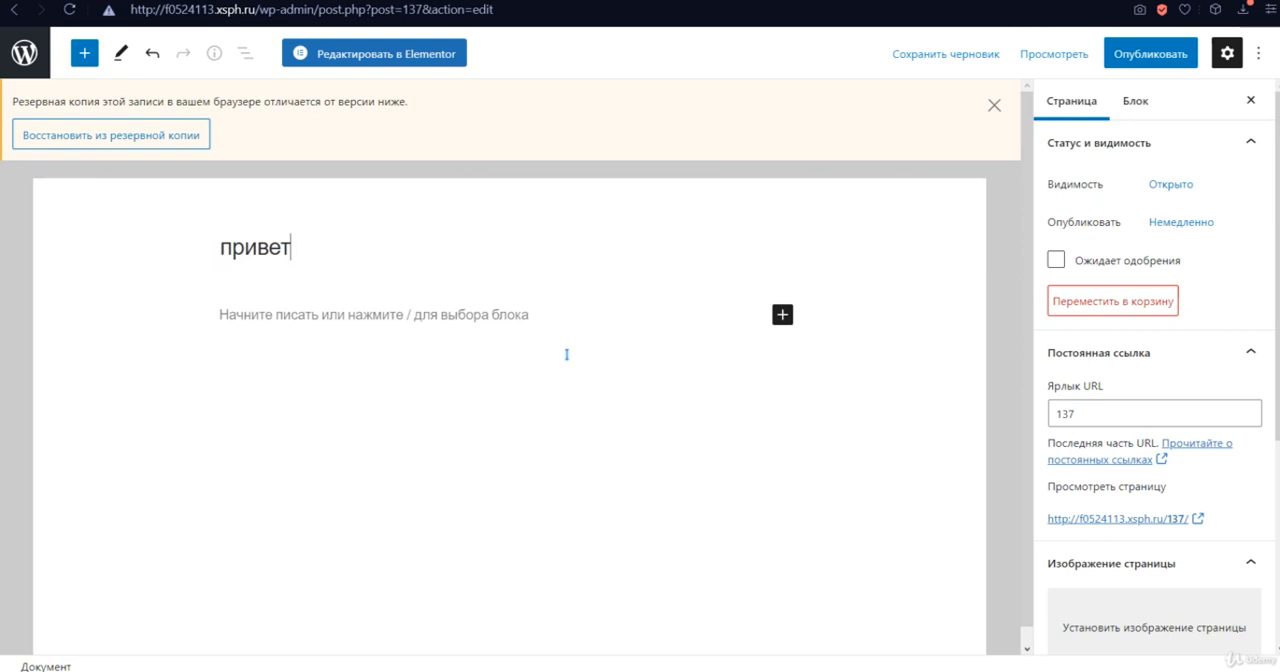
{"action": "left_click", "coordinate": [538, 342]}
- Try to set the page's permalink slug to the Cyrillic text "привет"
{"action": "left_click", "coordinate": [1088, 112]}
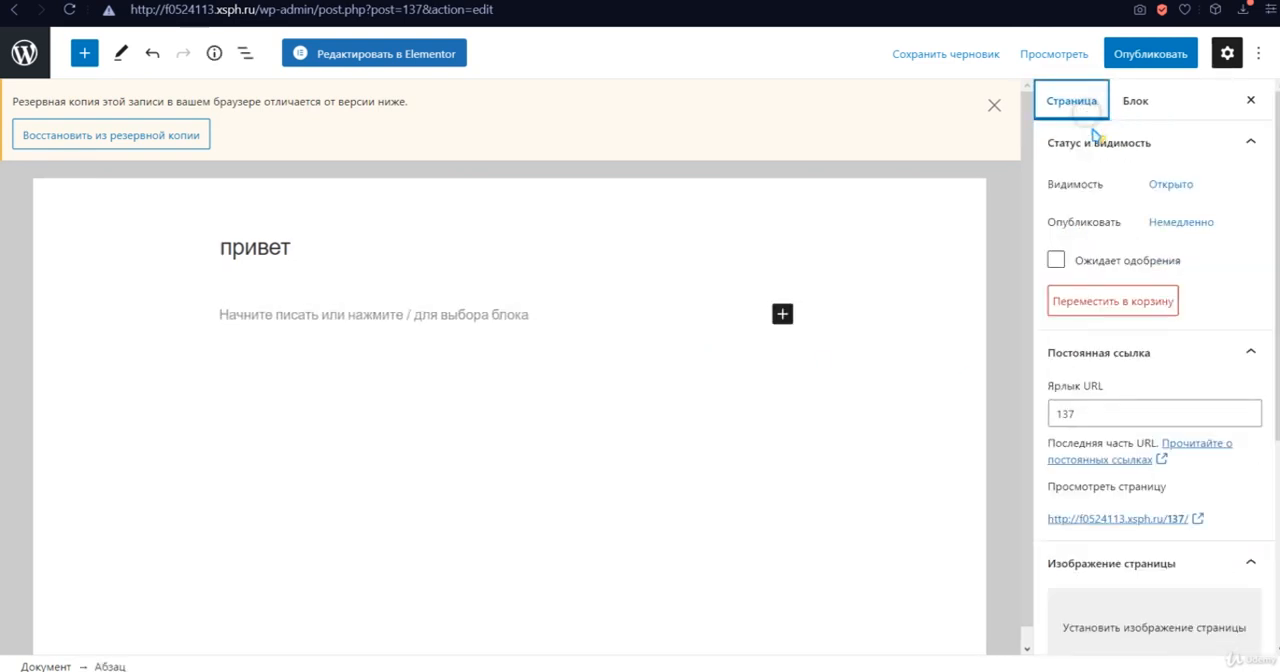
{"action": "scroll", "coordinate": [1163, 400], "scroll_direction": "down", "scroll_amount": 2}
{"action": "scroll", "coordinate": [1163, 400], "scroll_direction": "down", "scroll_amount": 1}
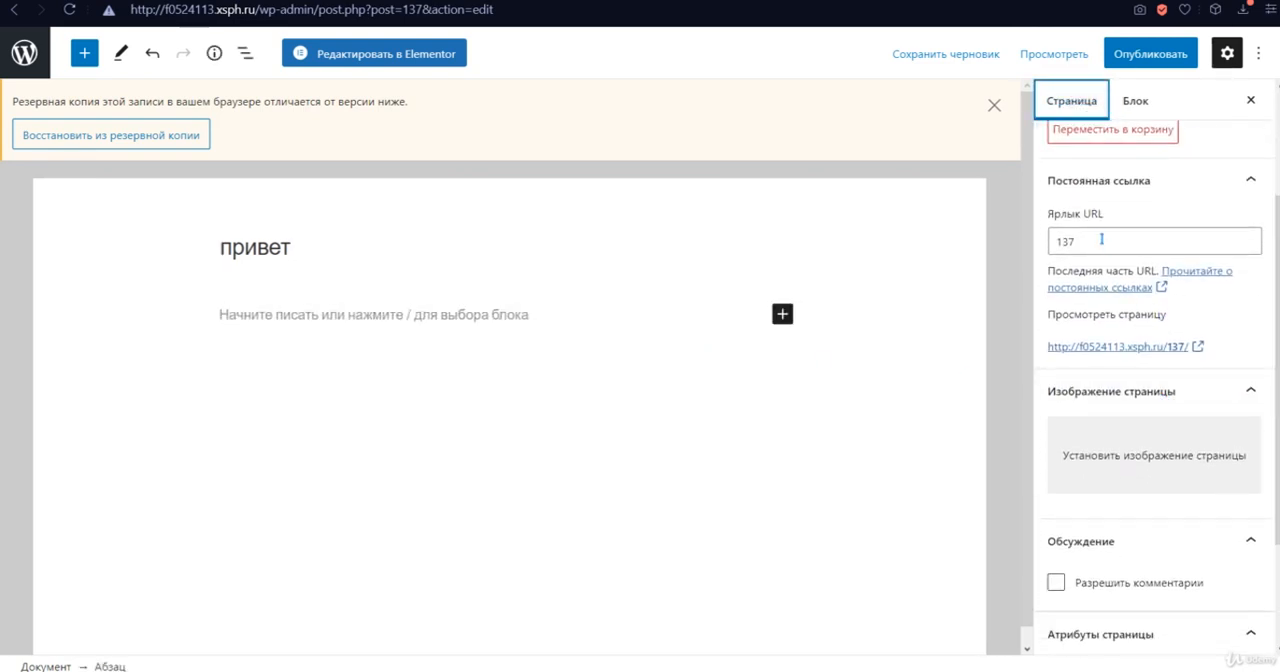
{"action": "left_click", "coordinate": [1101, 238]}
{"action": "key", "text": "ctrl+a"}
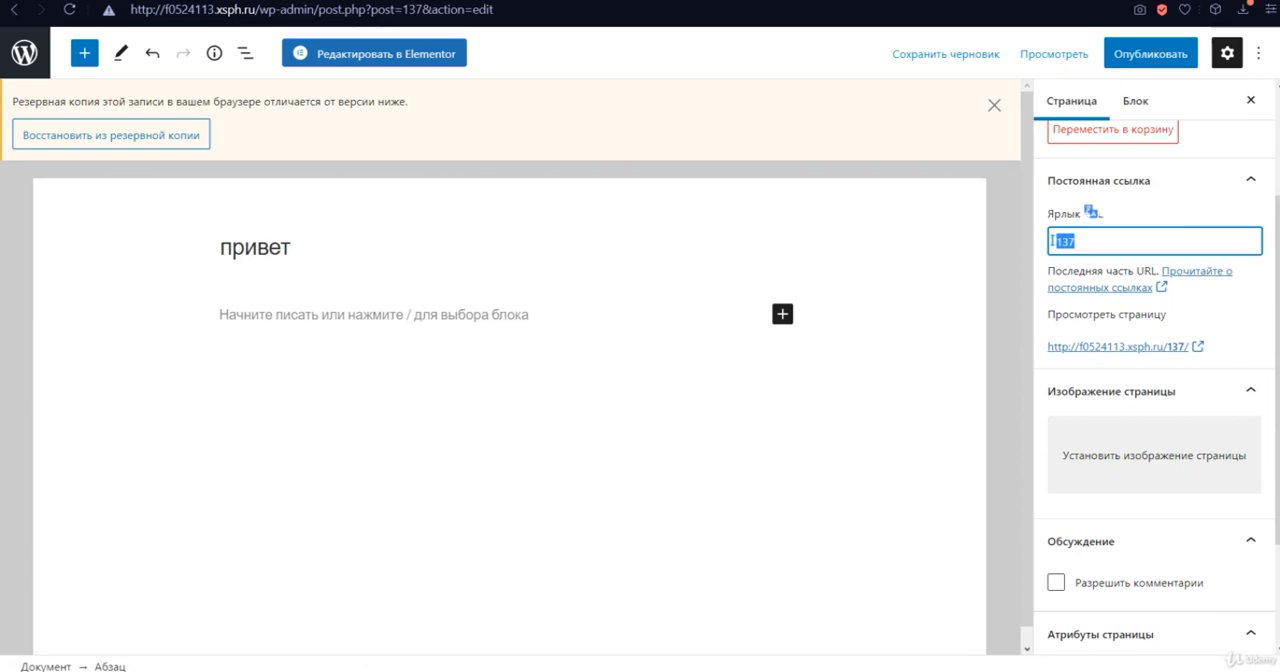
{"action": "type", "text": "привет"}
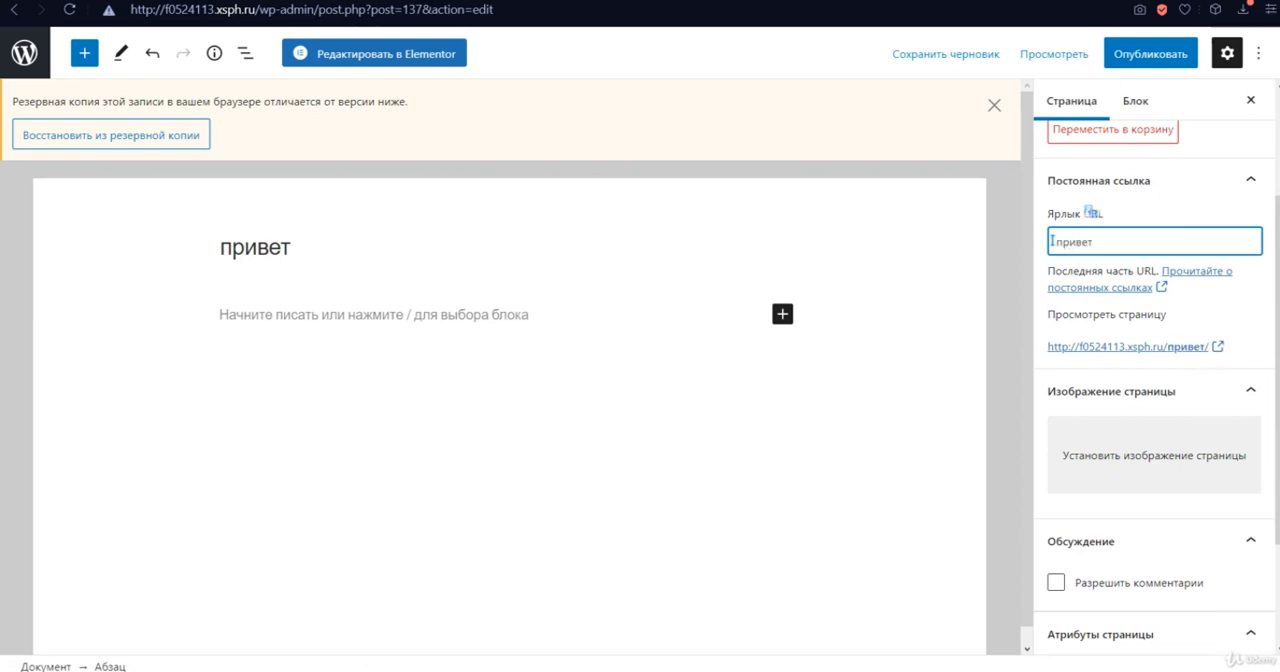
{"action": "left_click", "coordinate": [968, 339]}
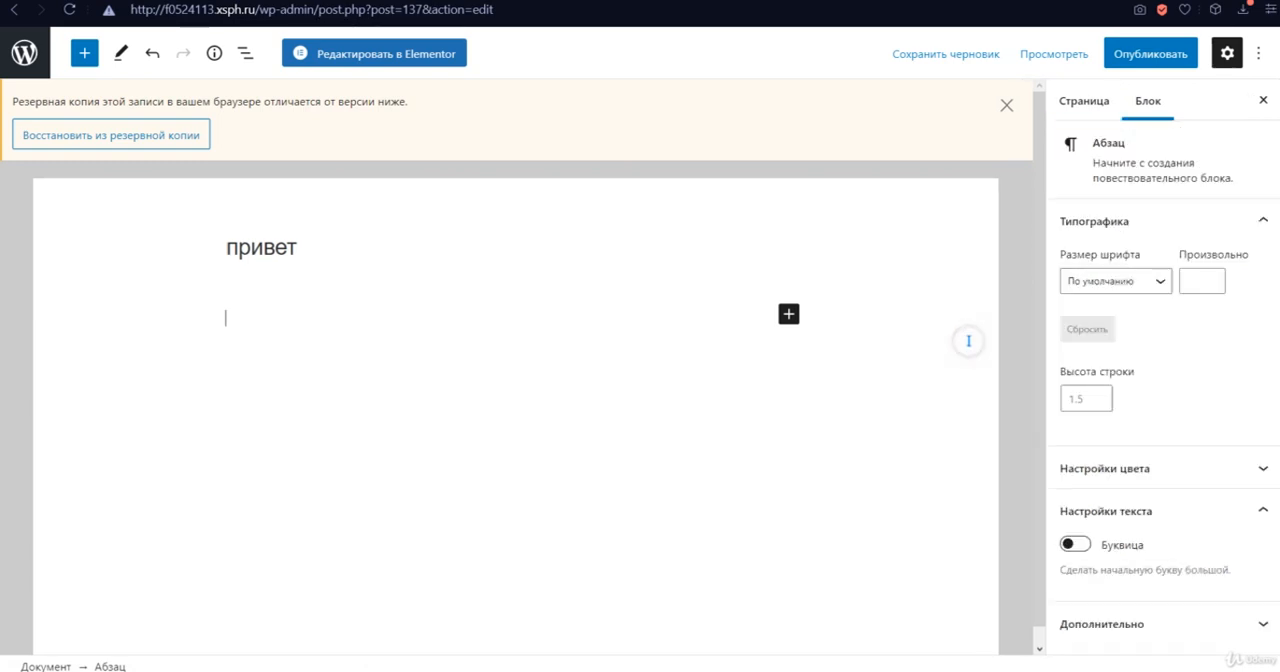
- Set the page's permalink slug to "hello" and check its resulting link in the page settings
{"action": "left_click", "coordinate": [1062, 101]}
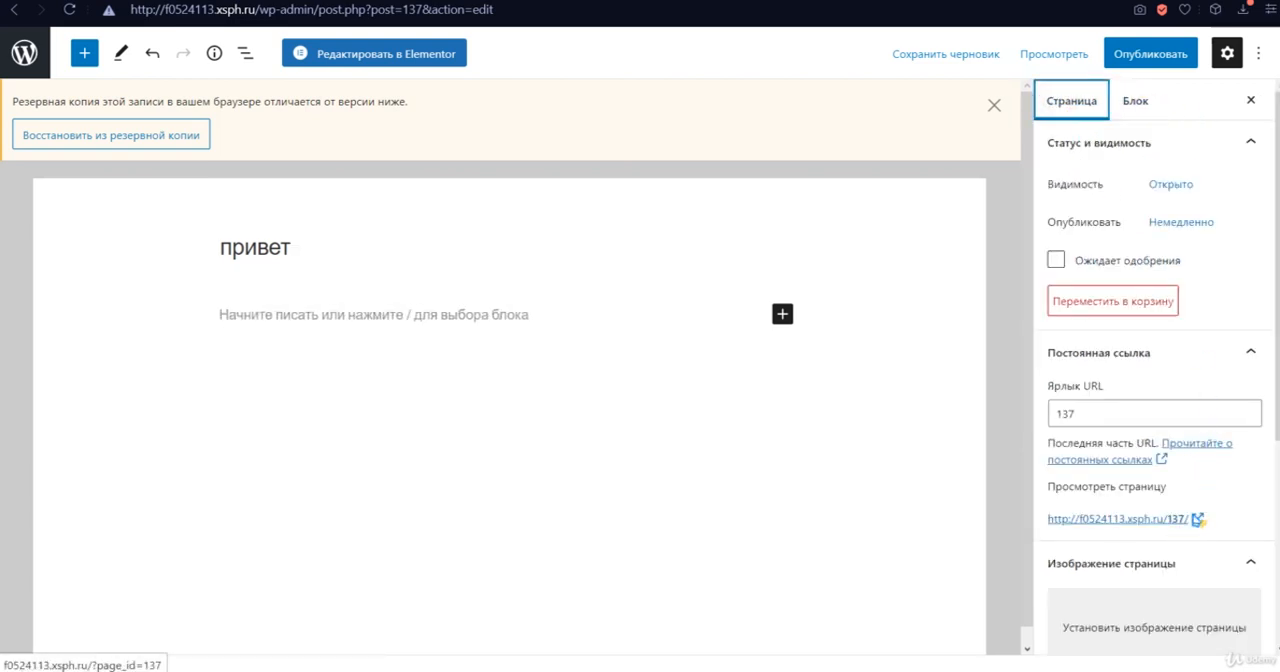
{"action": "scroll", "coordinate": [1197, 519], "scroll_direction": "down", "scroll_amount": 1}
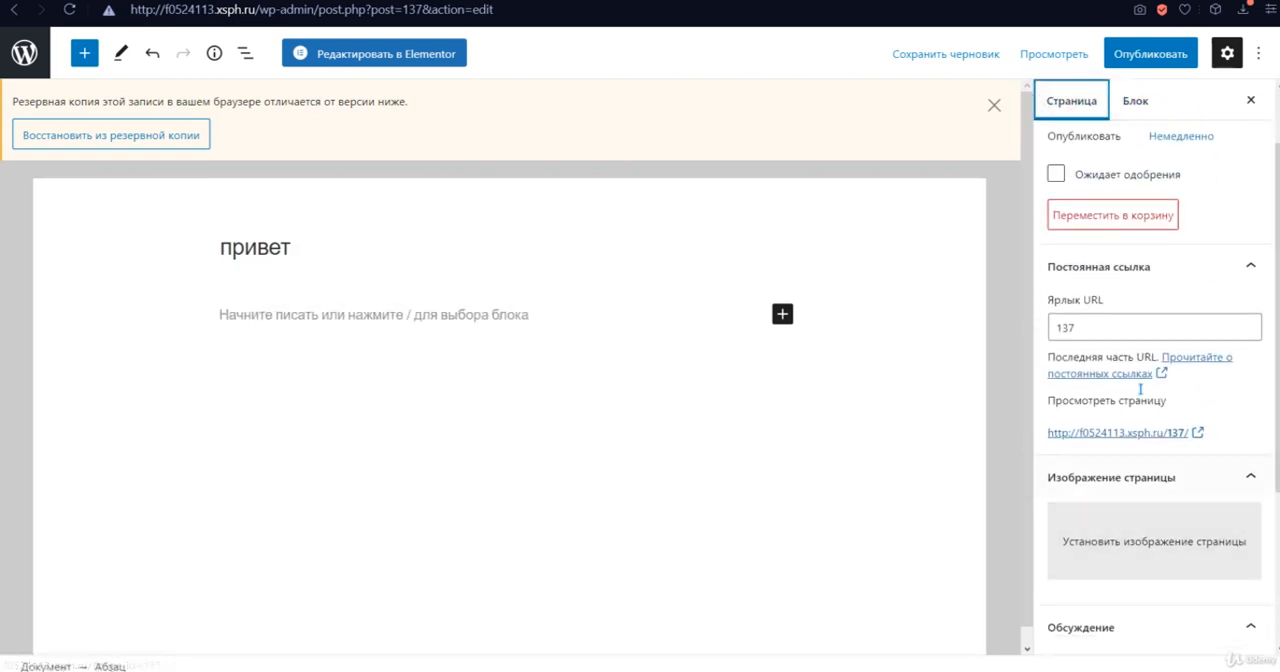
{"action": "left_click", "coordinate": [1086, 330]}
{"action": "left_click_drag", "start_coordinate": [1086, 330], "coordinate": [1052, 330]}
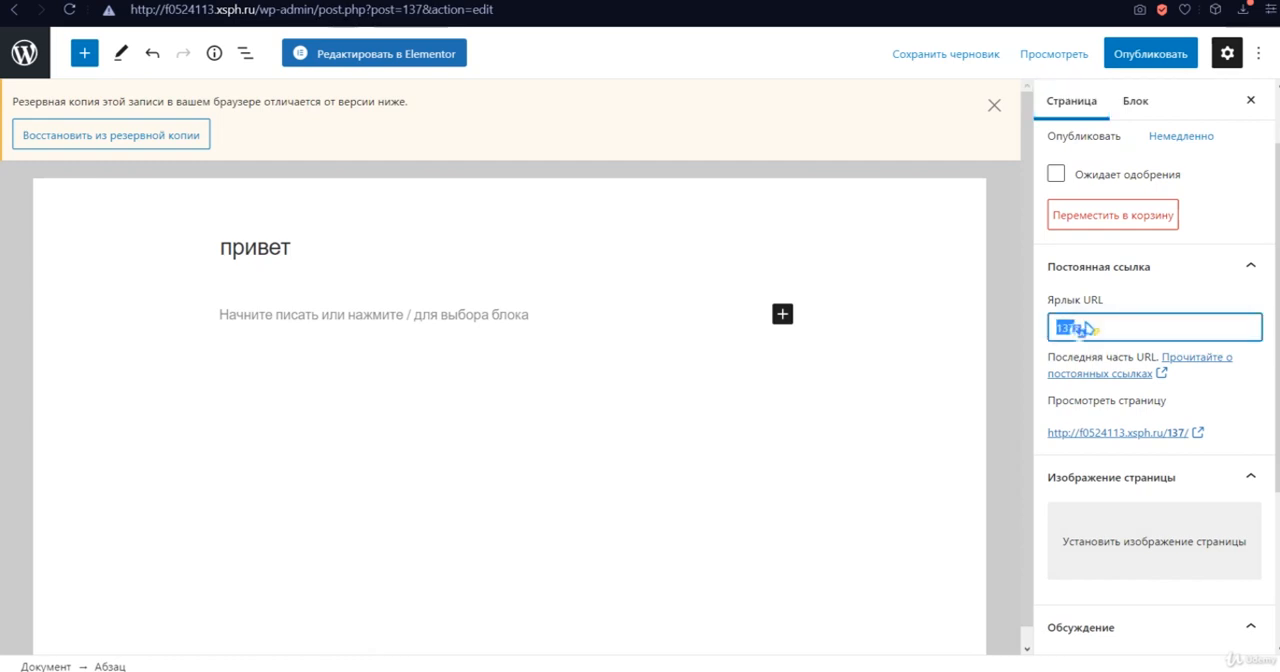
{"action": "left_click", "coordinate": [1114, 327]}
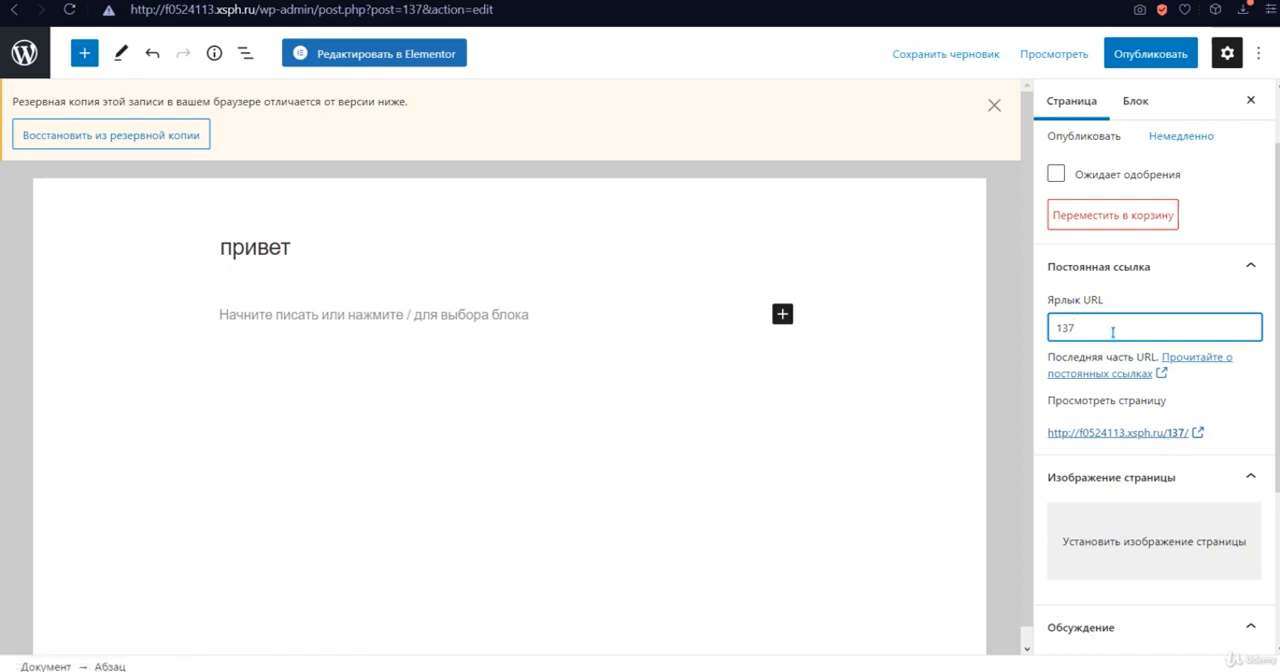
{"action": "left_click_drag", "start_coordinate": [1106, 329], "coordinate": [1040, 324]}
{"action": "type", "text": "hello"}
{"action": "left_click", "coordinate": [860, 463]}
{"action": "left_click", "coordinate": [1095, 101]}
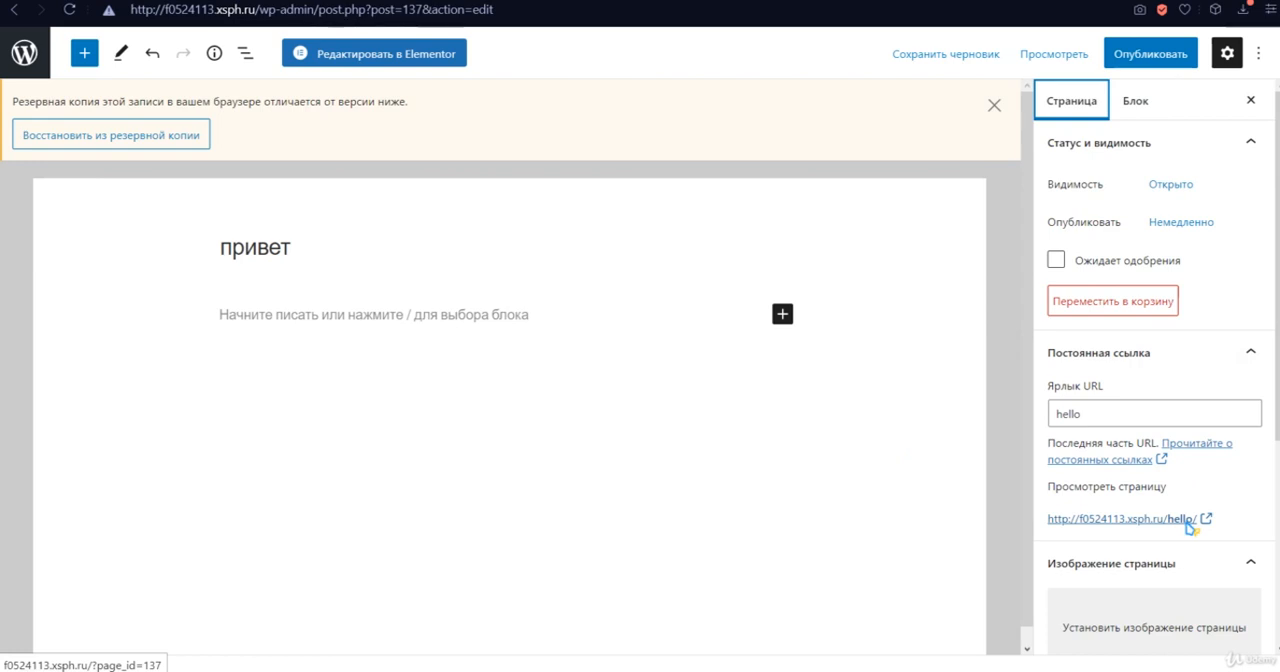
- Replace the page title "привет" with "Hello"
{"action": "left_click_drag", "start_coordinate": [294, 248], "coordinate": [171, 260]}
{"action": "key", "text": "BackSpace"}
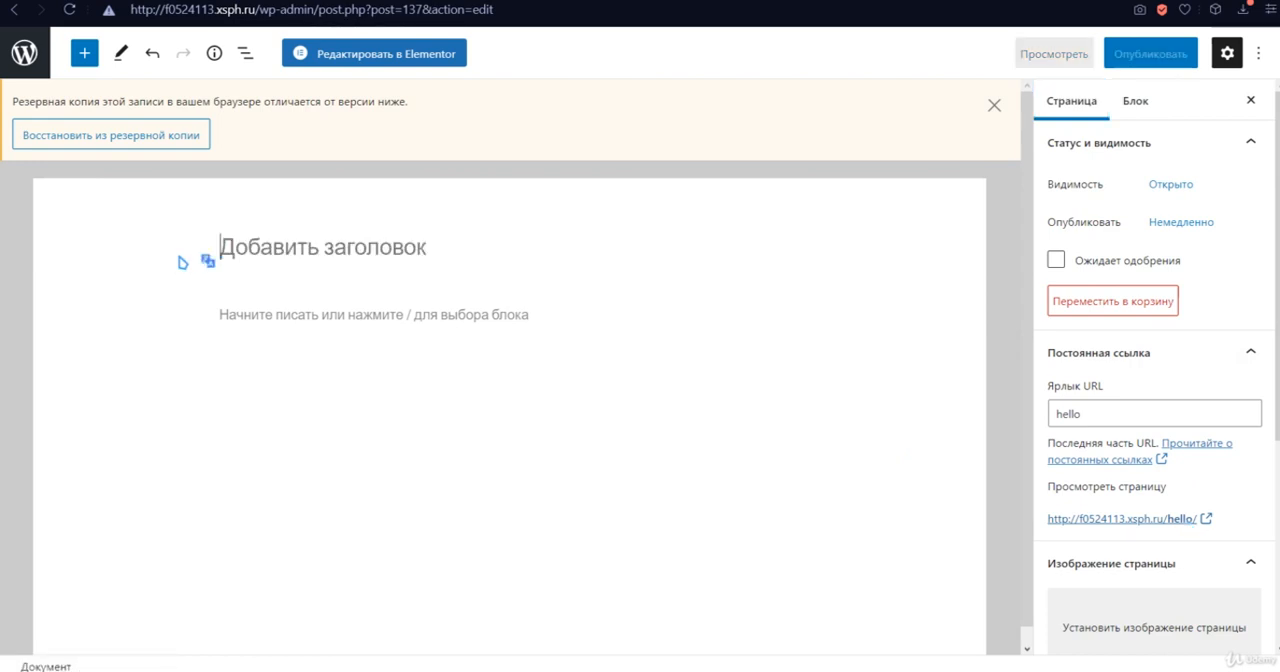
{"action": "type", "text": "Hello"}
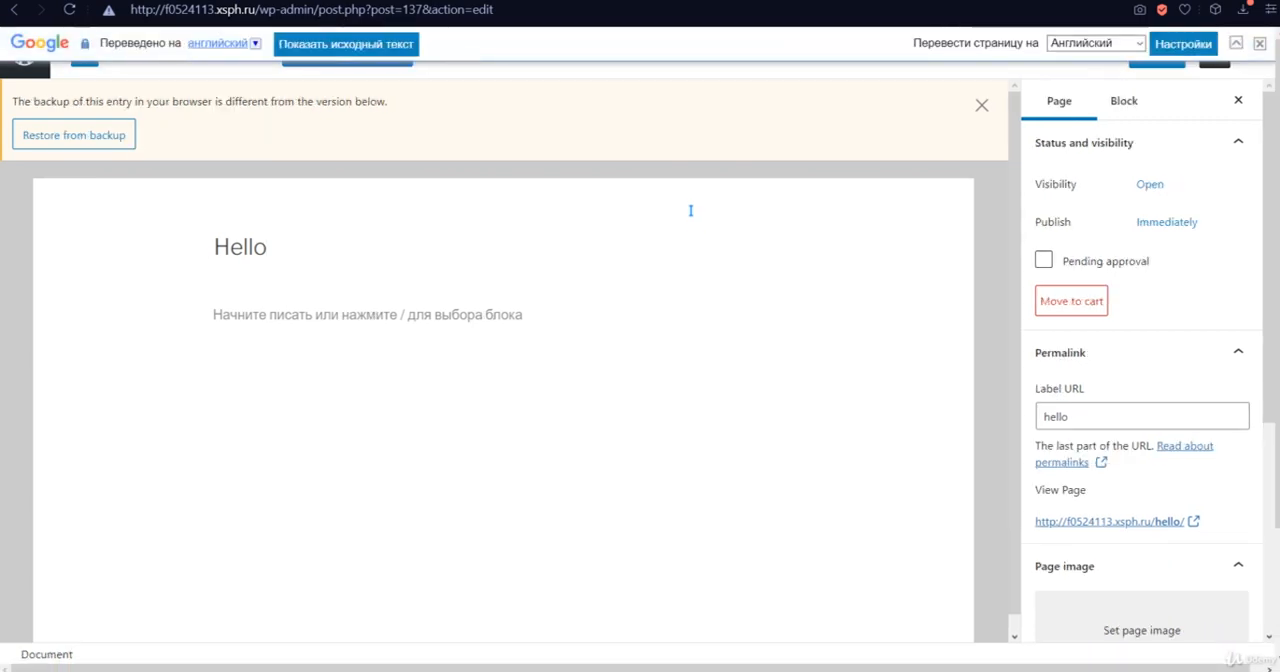
- Turn off the Google translation of the admin page and recover the page editor from the unexpected error
{"action": "left_click", "coordinate": [1238, 46]}
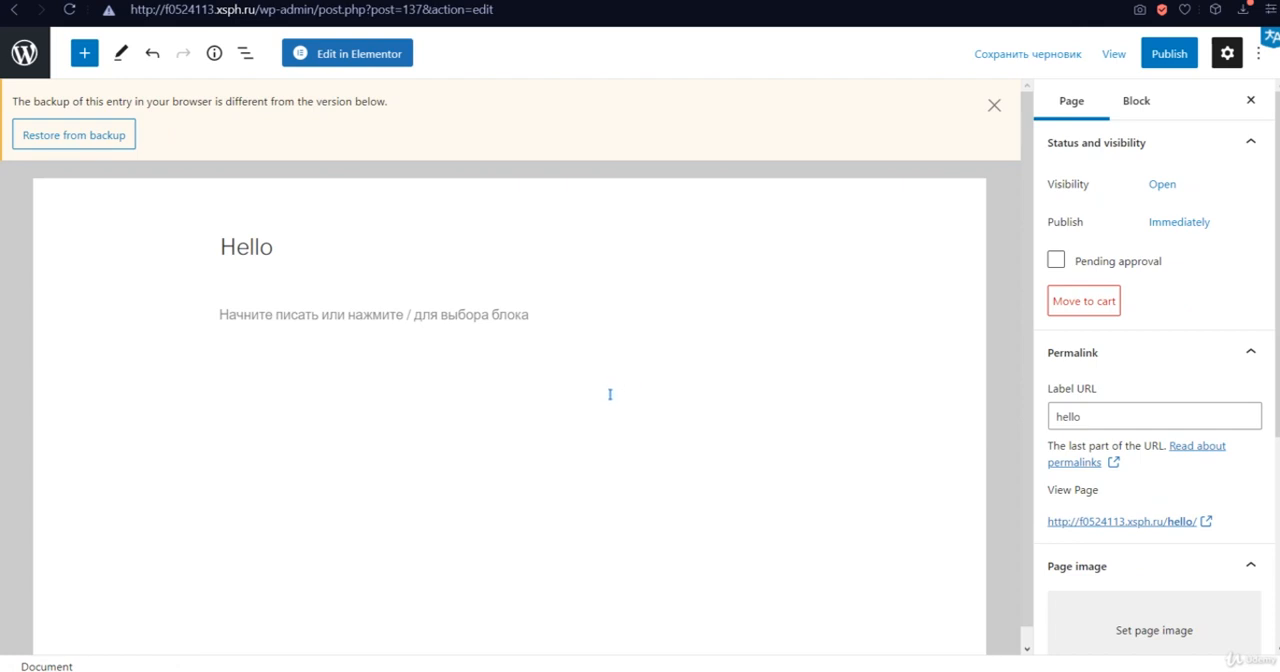
{"action": "double_click", "coordinate": [326, 265]}
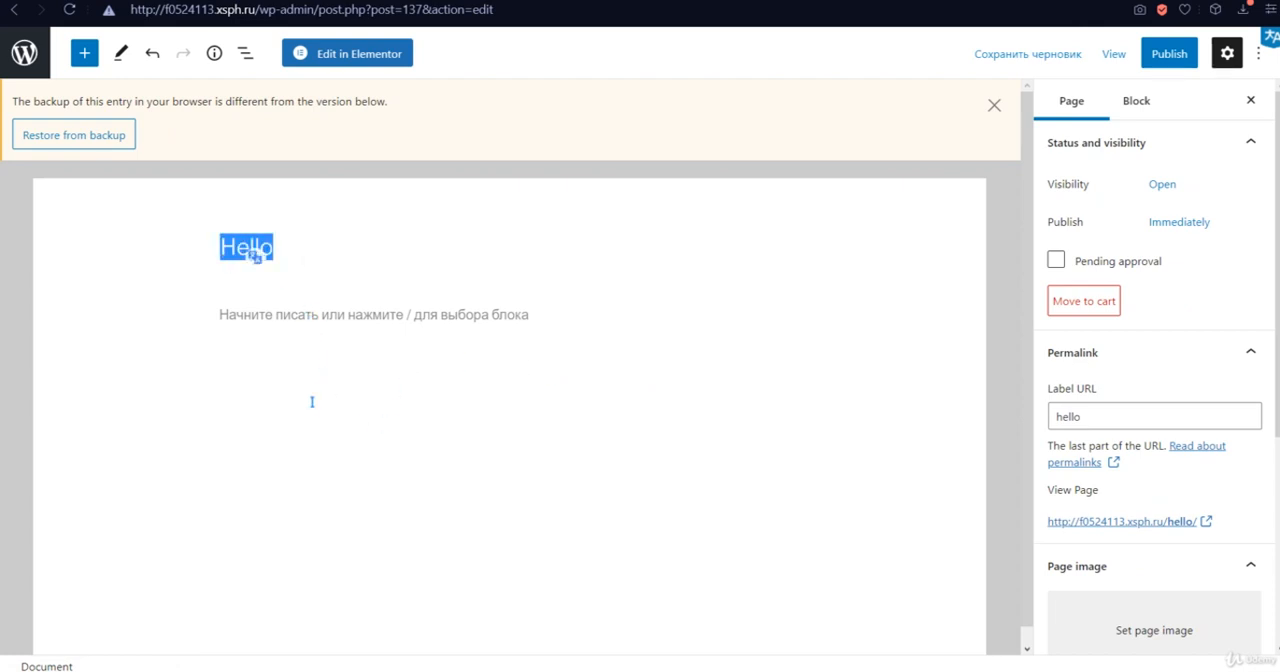
{"action": "left_click", "coordinate": [271, 328]}
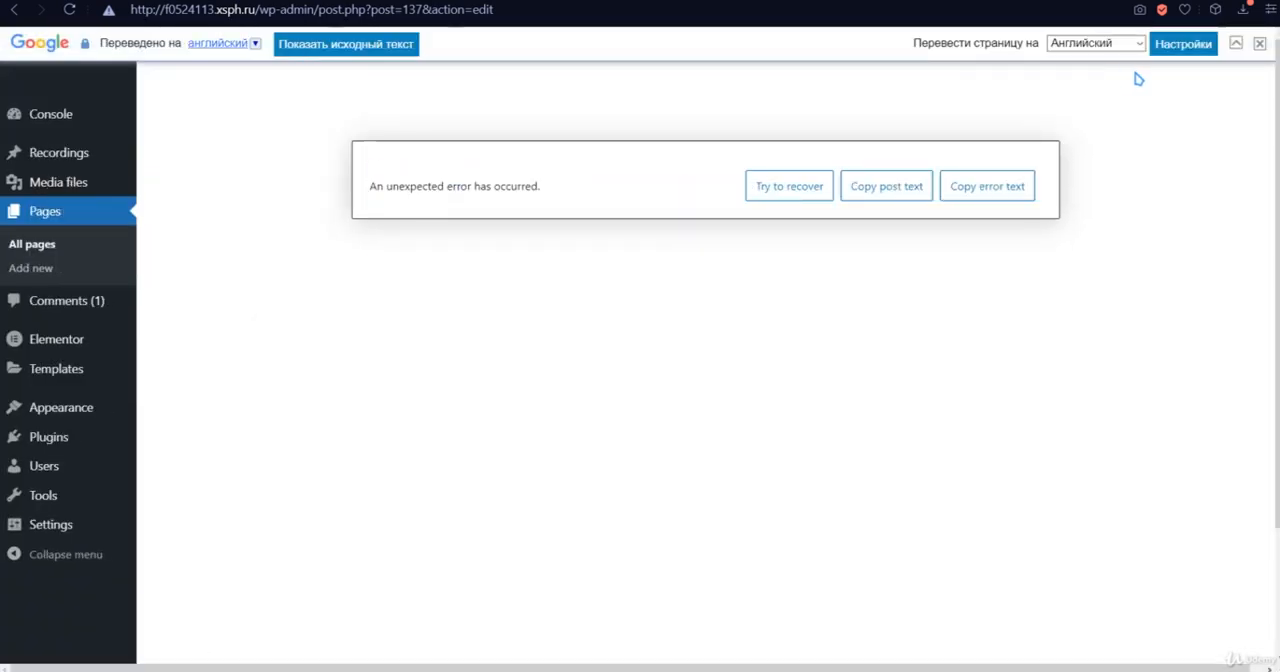
{"action": "left_click", "coordinate": [1259, 44]}
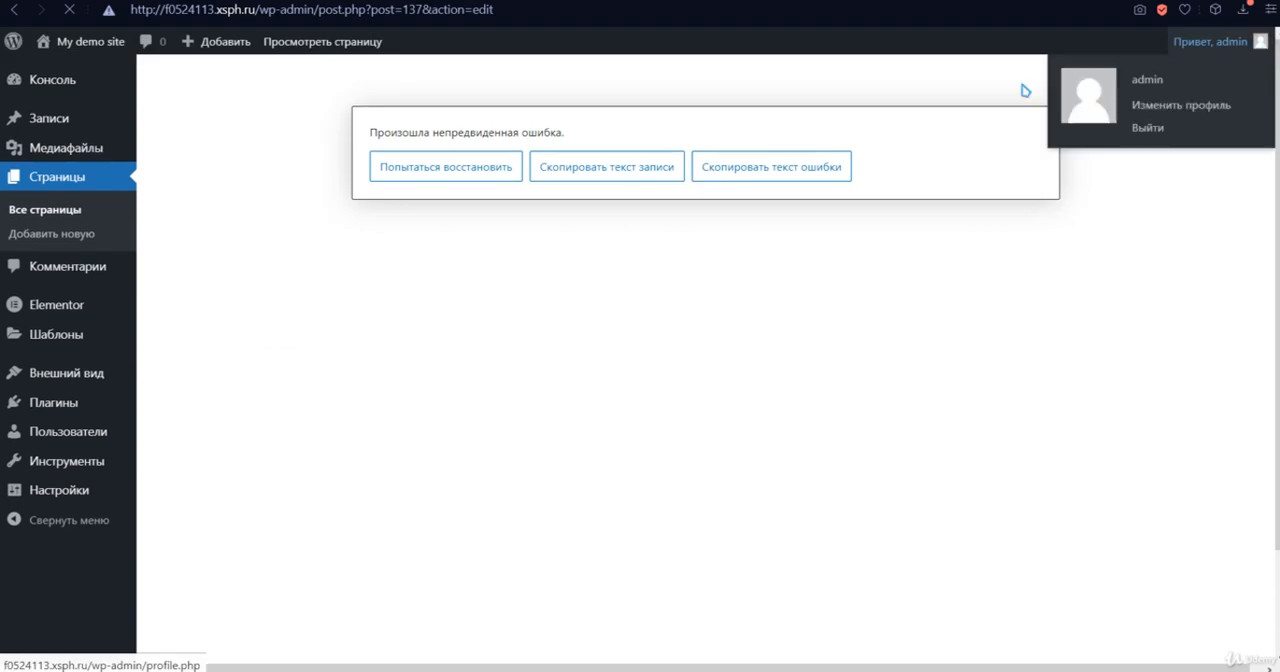
{"action": "left_click", "coordinate": [414, 172]}
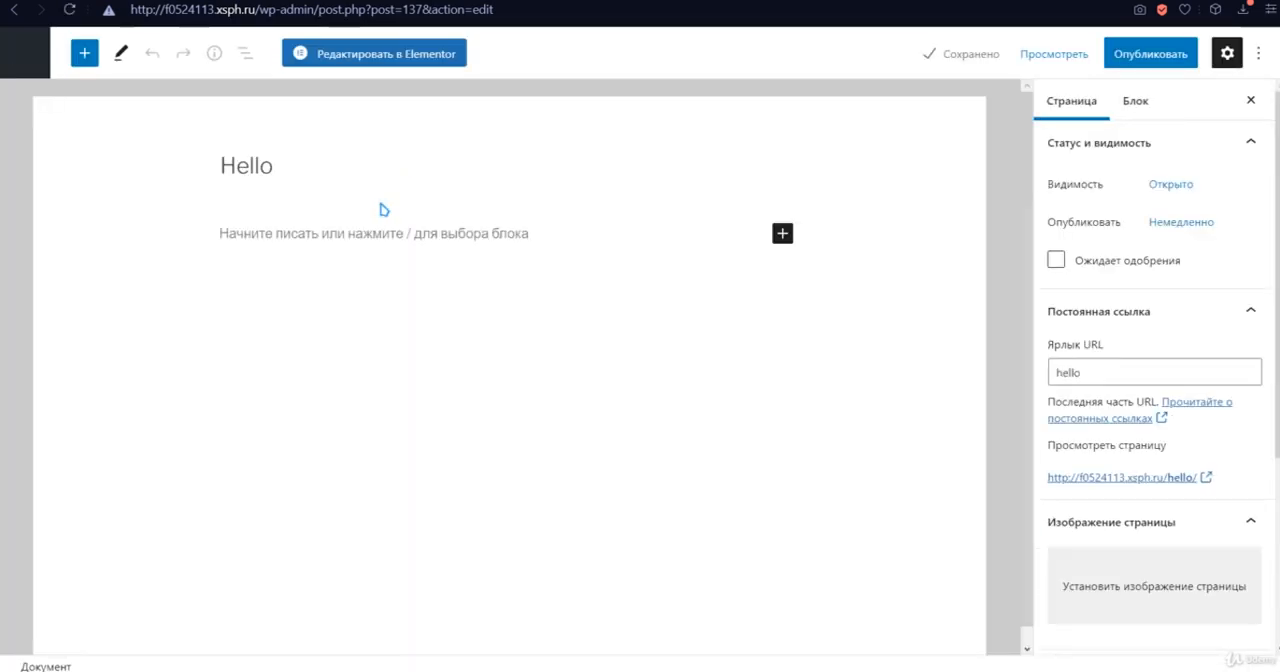
- Add a heading block below the page title with the text "New post"
{"action": "left_click", "coordinate": [354, 237]}
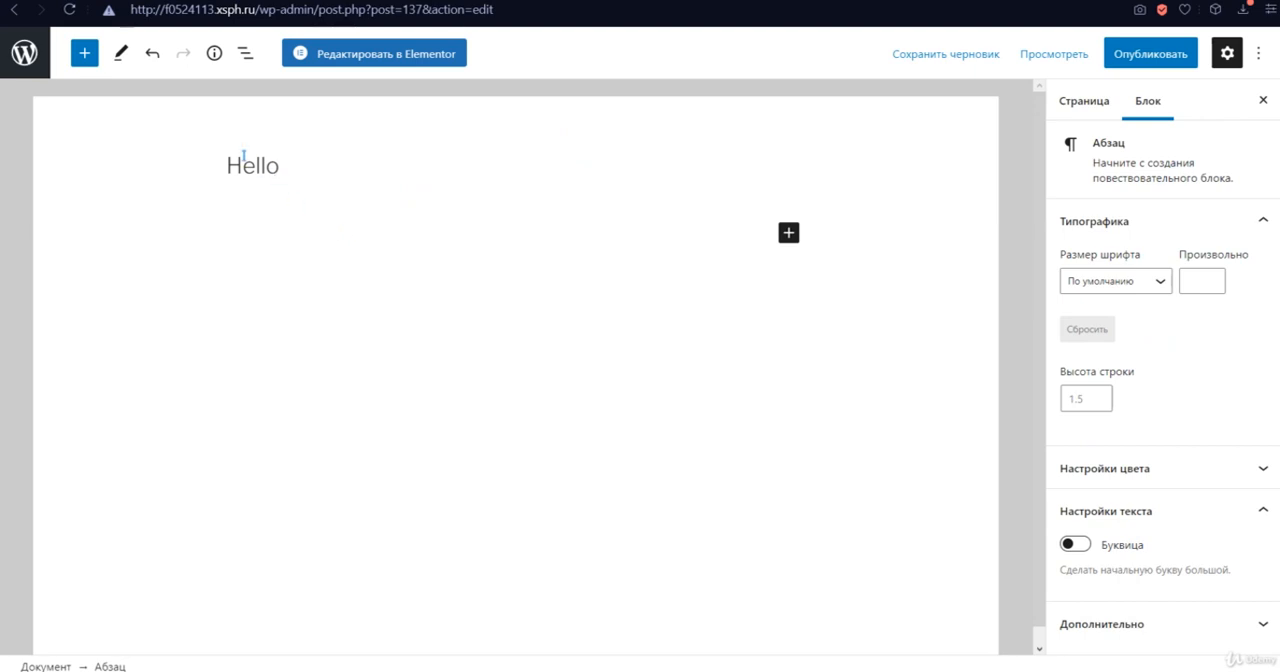
{"action": "left_click_drag", "start_coordinate": [301, 160], "coordinate": [180, 166]}
{"action": "left_click", "coordinate": [263, 235]}
{"action": "left_click", "coordinate": [84, 53]}
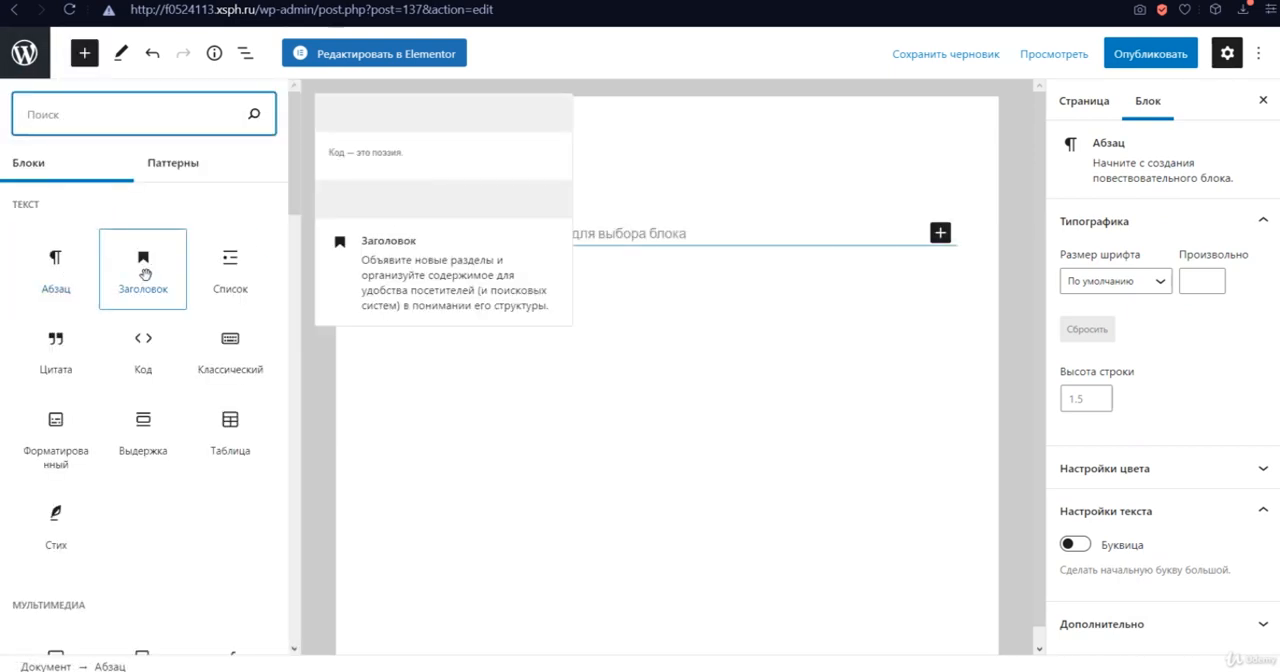
{"action": "left_click", "coordinate": [144, 274]}
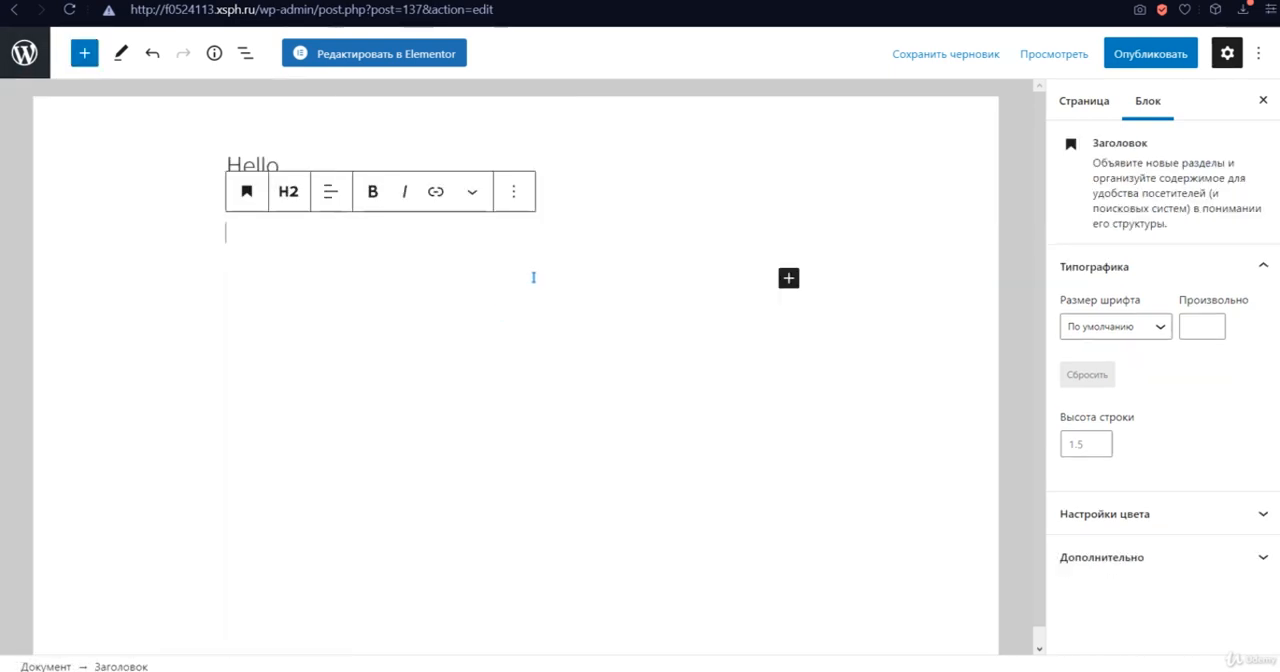
{"action": "type", "text": "T"}
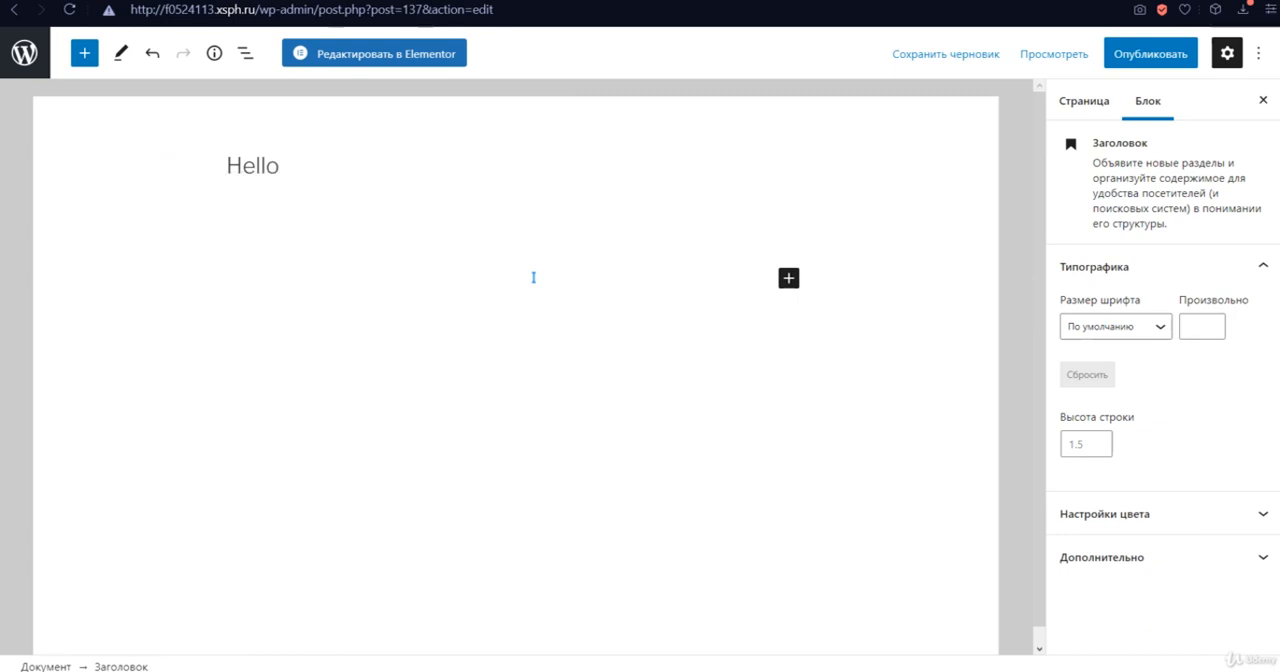
{"action": "type", "text": "New post"}
{"action": "key", "text": "Return"}
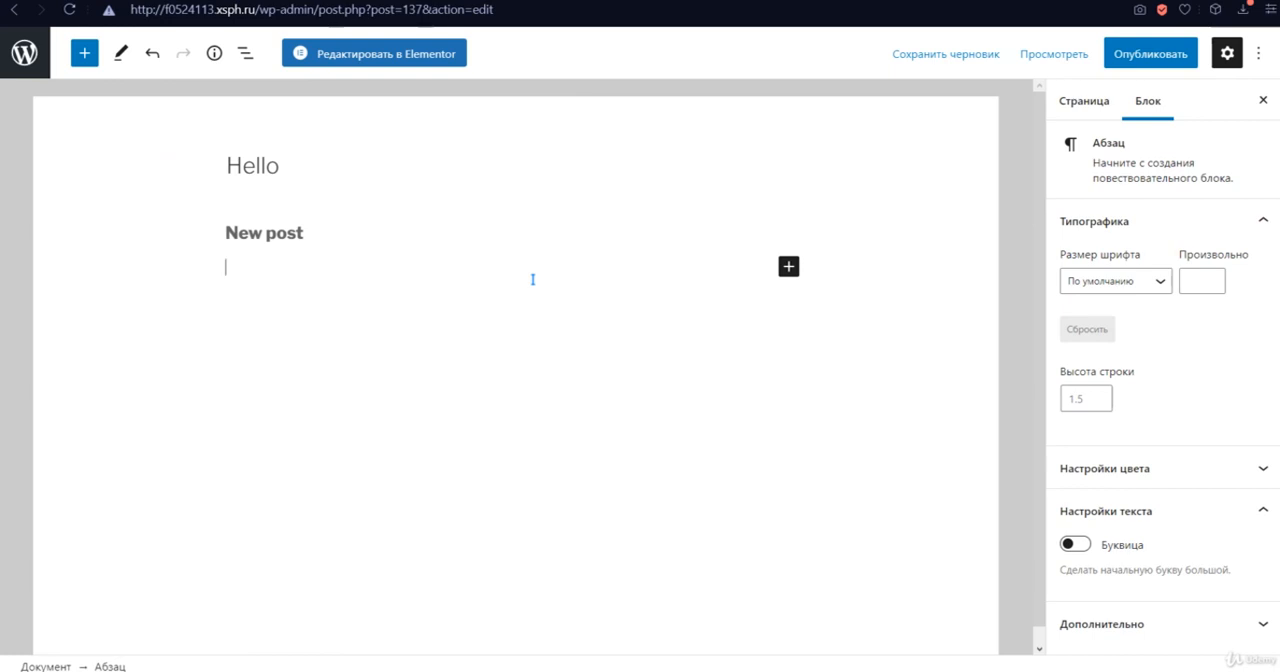
- Write the paragraph "text text text" below the "New post" heading and start an empty block under it
{"action": "type", "text": "text text"}
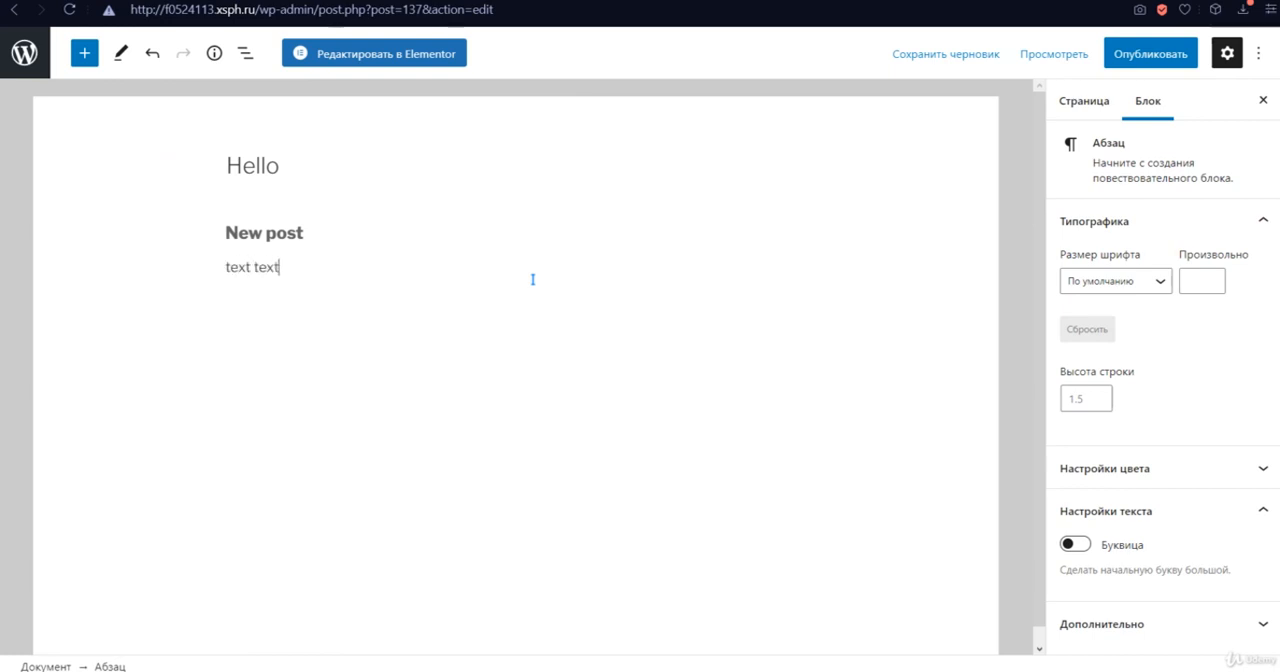
{"action": "type", "text": " text"}
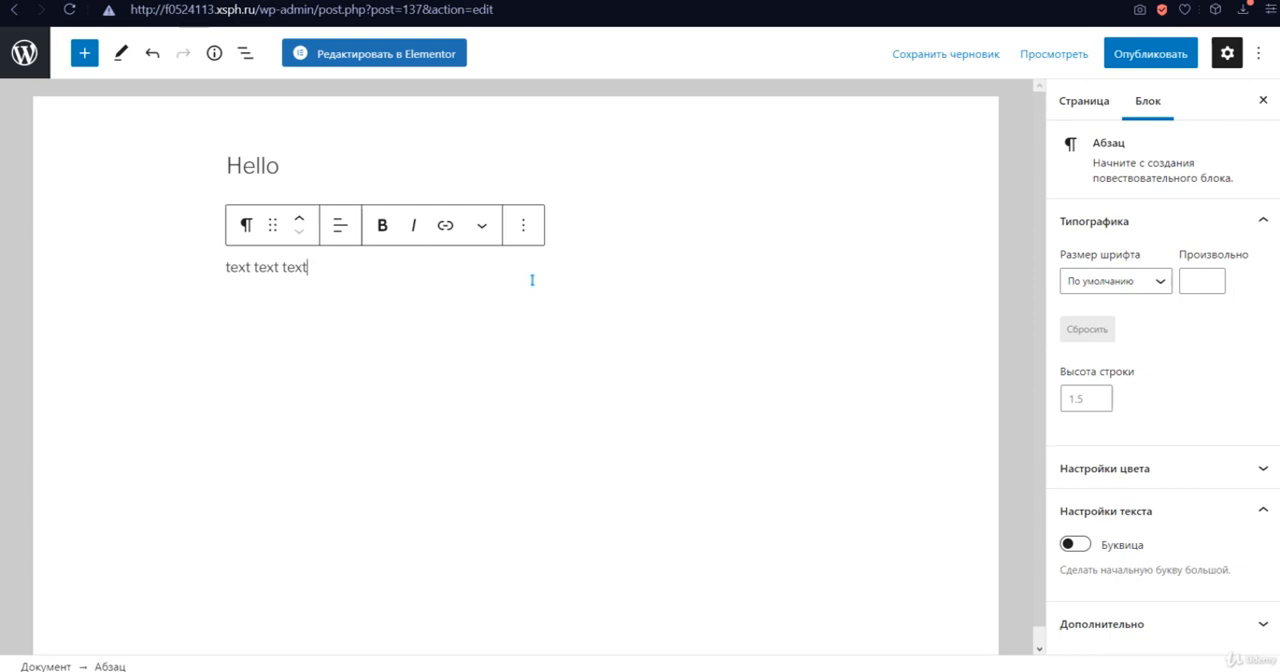
{"action": "type", "text": "."}
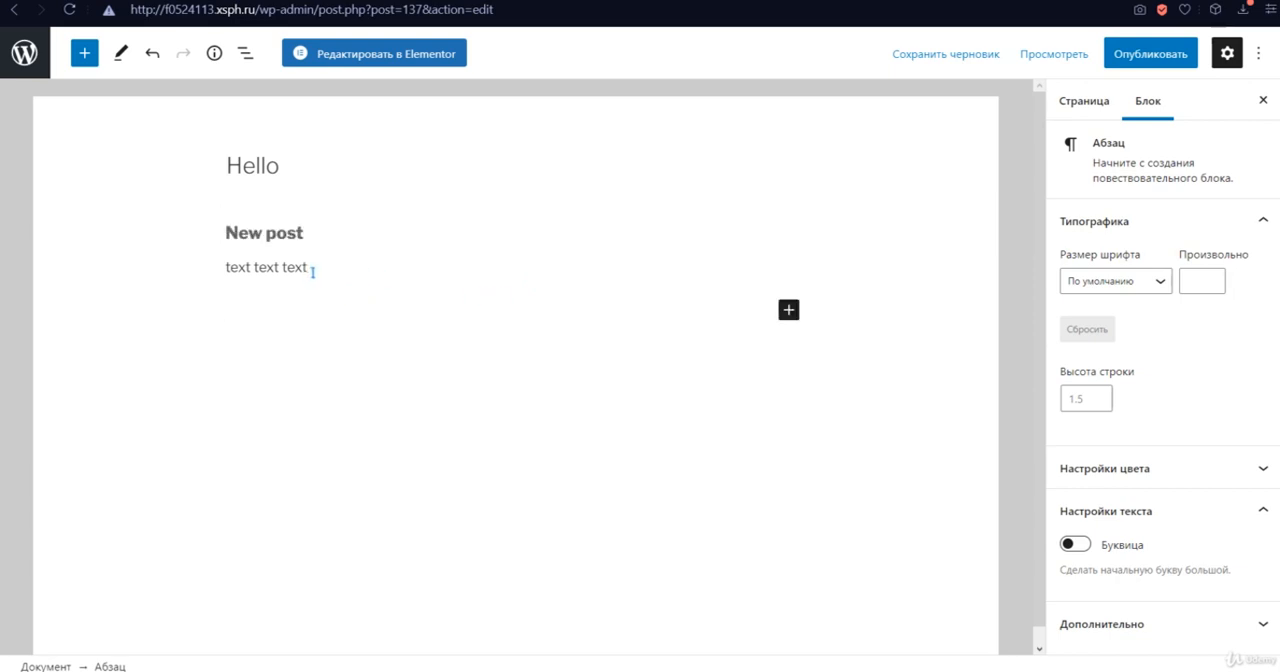
- Make the last word of the "text text text" paragraph bold and its second word italic
{"action": "left_click_drag", "start_coordinate": [314, 267], "coordinate": [282, 267]}
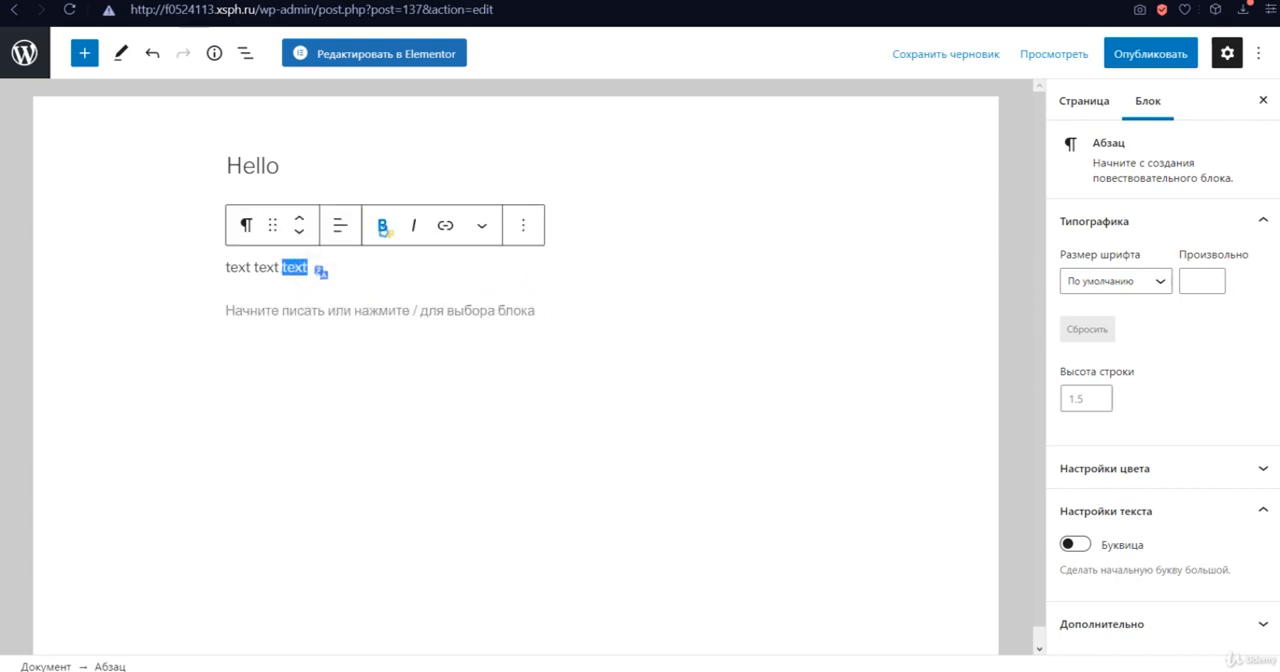
{"action": "left_click", "coordinate": [383, 226]}
{"action": "double_click", "coordinate": [266, 267]}
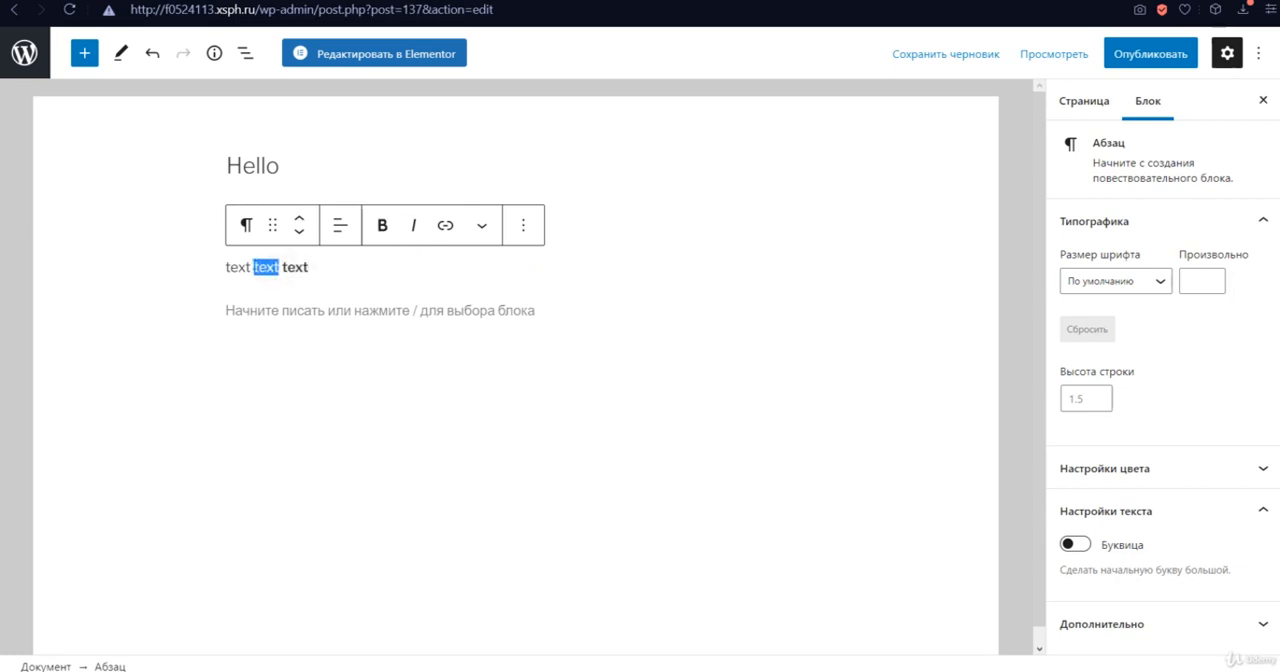
{"action": "left_click", "coordinate": [413, 225]}
{"action": "left_click", "coordinate": [358, 268]}
- Copy the formatted paragraph text and paste it twice at the end of the same paragraph
{"action": "left_click_drag", "start_coordinate": [315, 268], "coordinate": [225, 268]}
{"action": "key", "text": "ctrl+c"}
{"action": "left_click", "coordinate": [328, 270]}
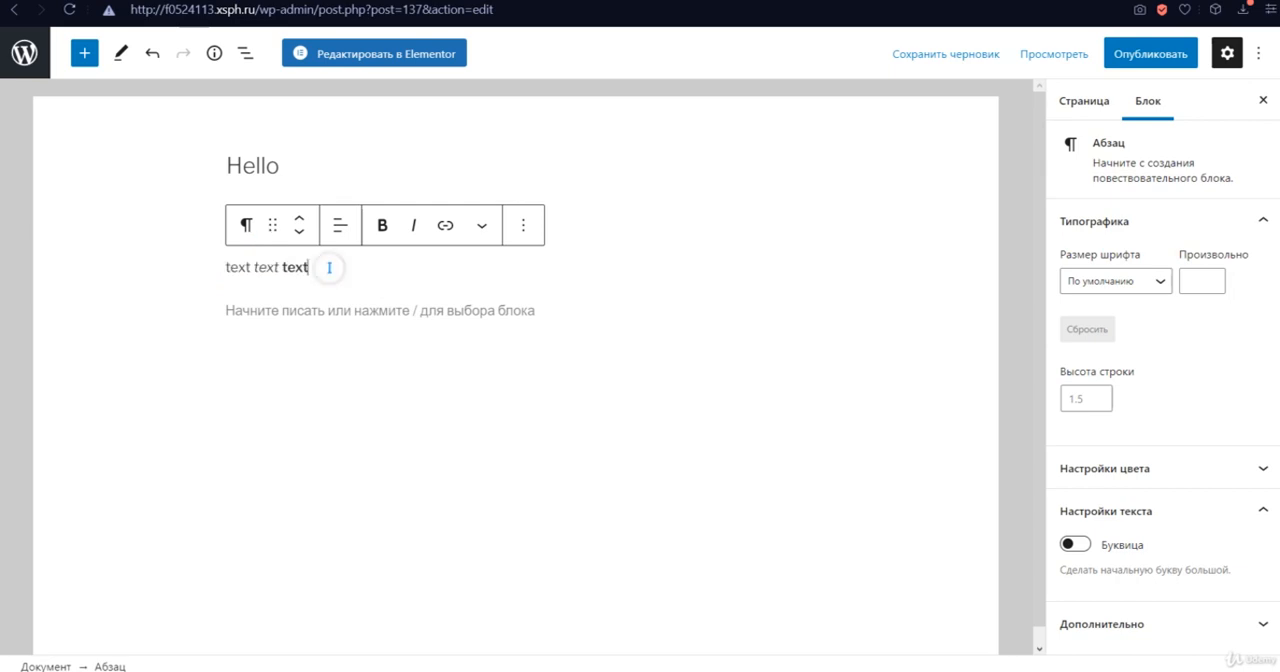
{"action": "key", "text": "ctrl+v"}
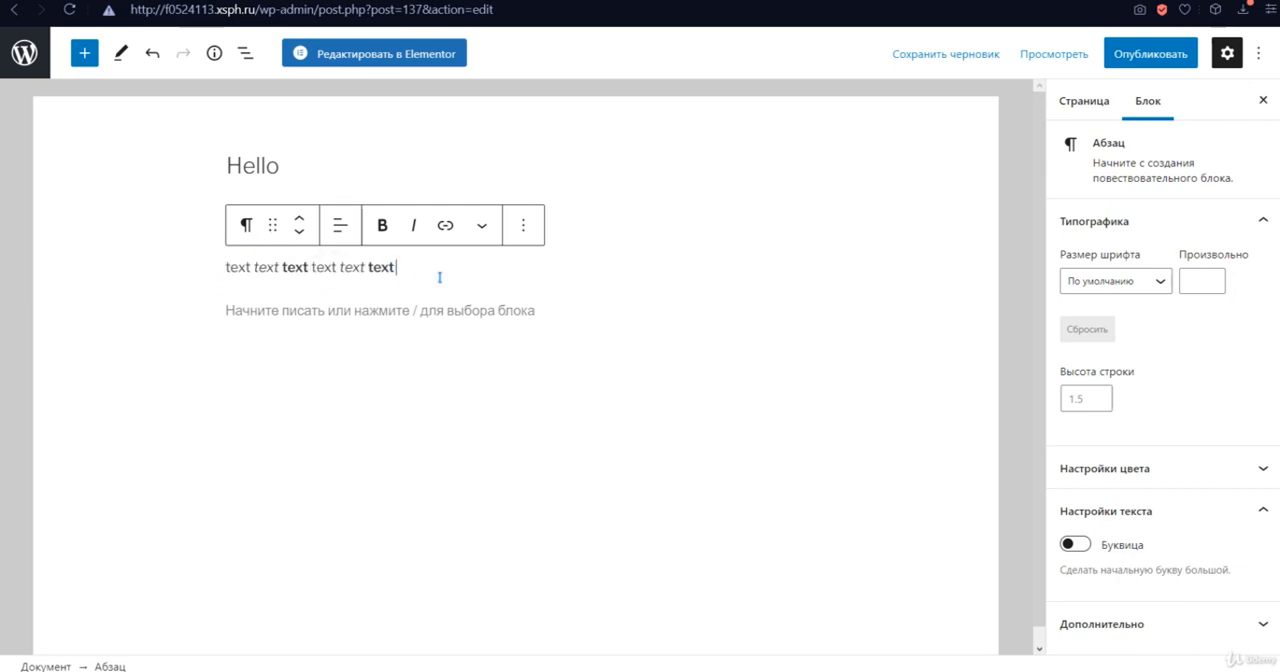
{"action": "key", "text": "ctrl+v"}
- Make the last three words of the paragraph bold
{"action": "left_click_drag", "start_coordinate": [397, 268], "coordinate": [487, 267]}
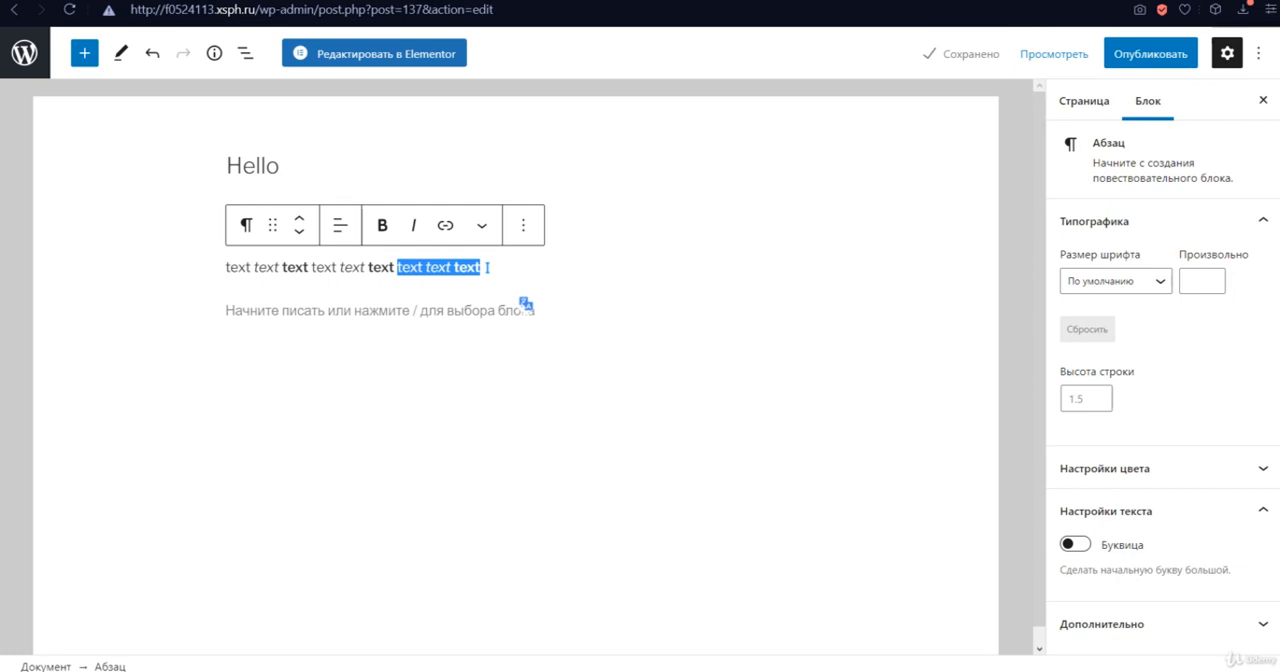
{"action": "key", "text": "ctrl+b"}
{"action": "left_click", "coordinate": [361, 267]}
{"action": "left_click", "coordinate": [460, 267]}
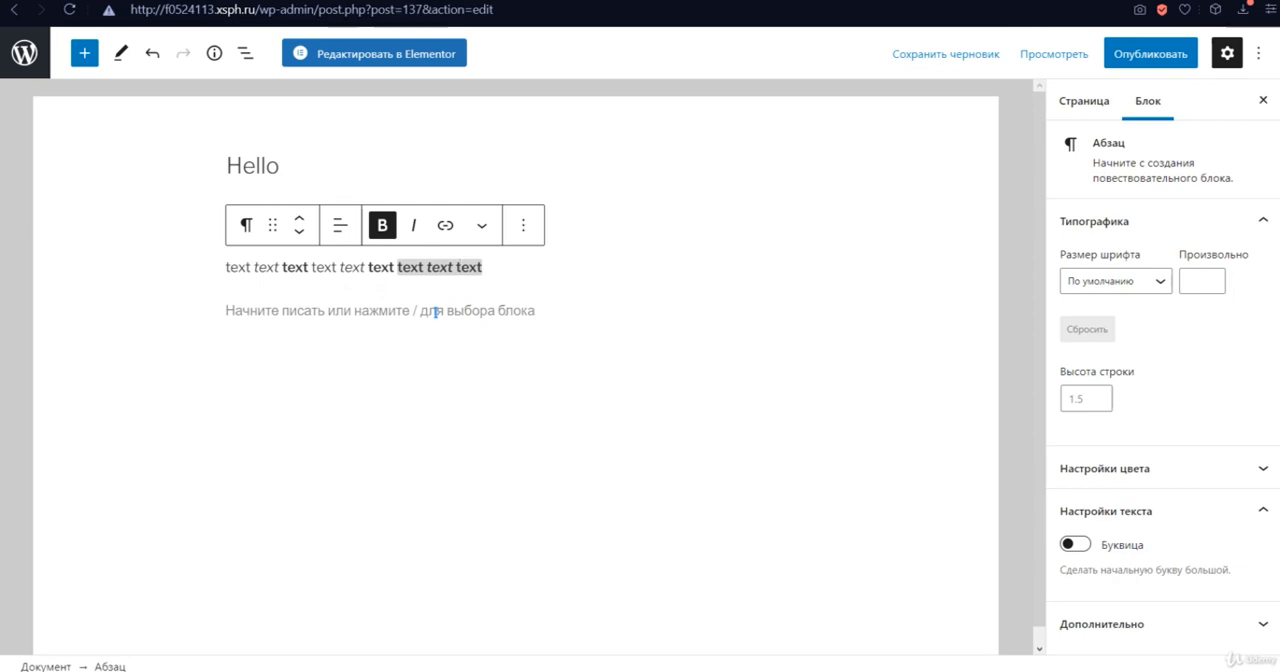
- Insert a quote block below the formatted paragraph and place the cursor in its quote text
{"action": "left_click", "coordinate": [283, 310]}
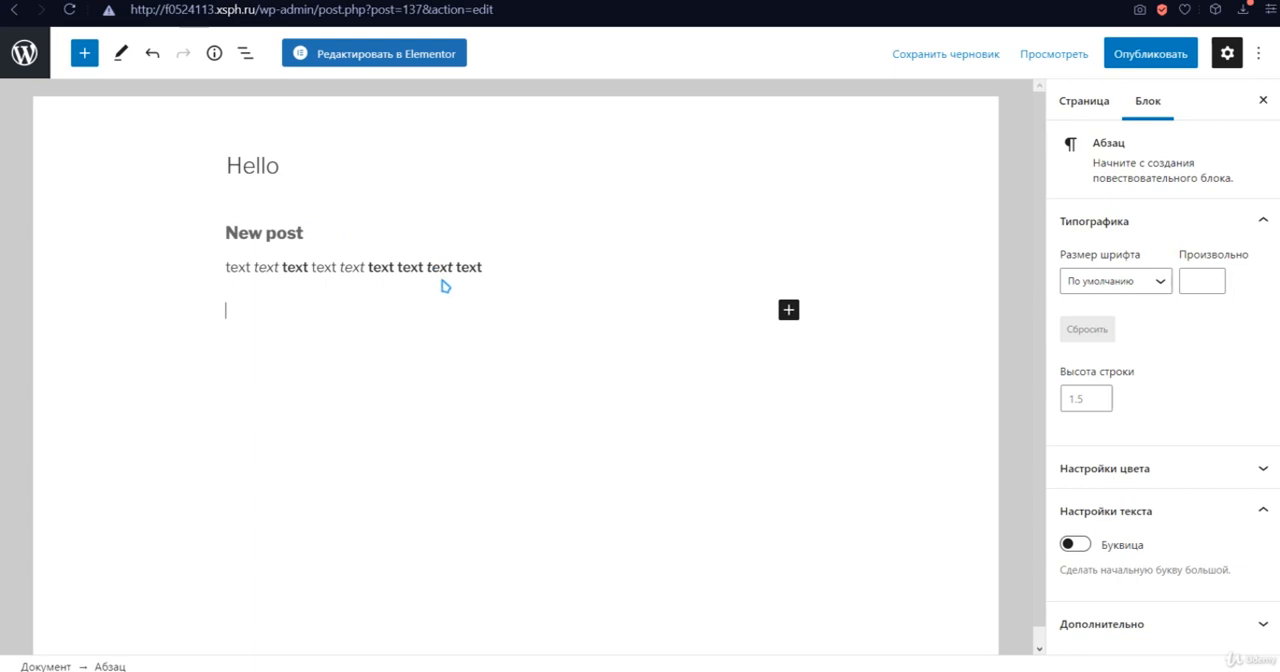
{"action": "left_click", "coordinate": [95, 59]}
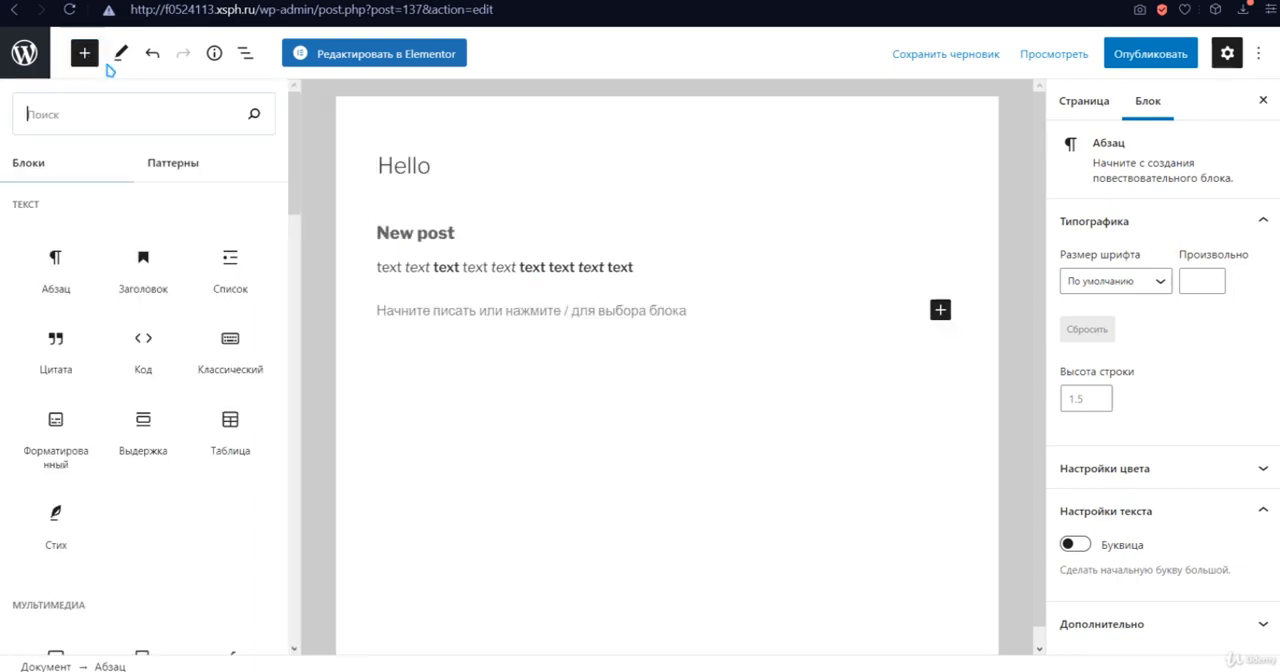
{"action": "left_click_drag", "start_coordinate": [79, 350], "coordinate": [520, 348]}
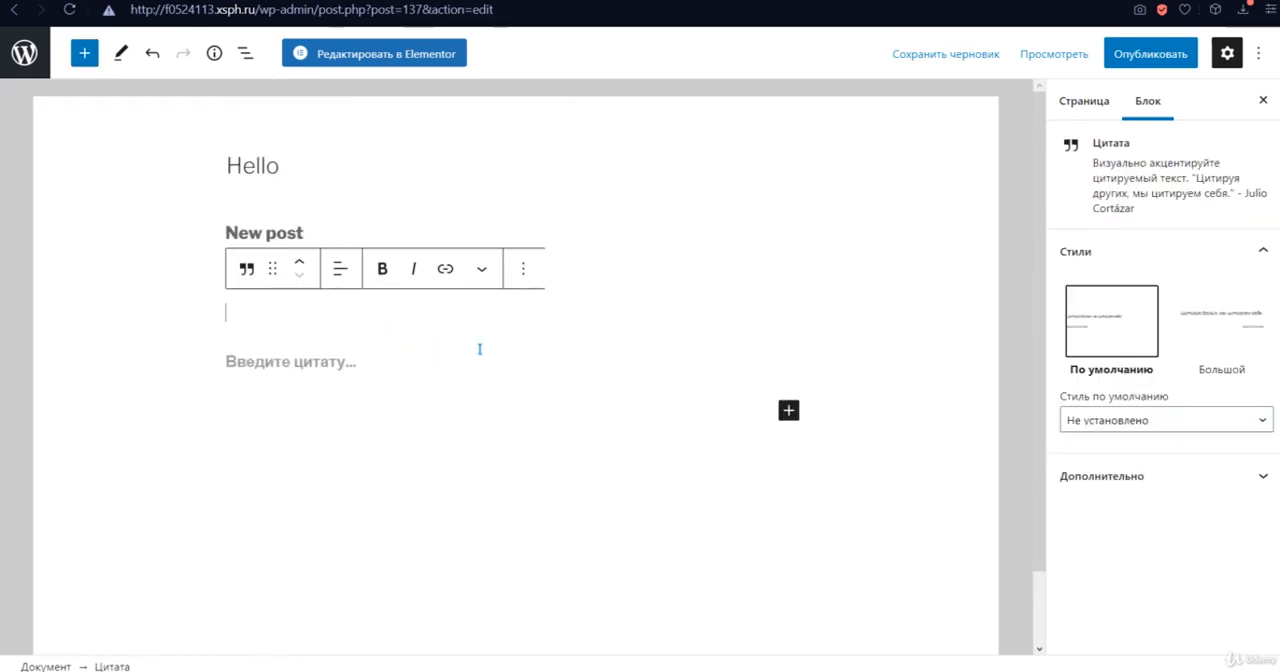
{"action": "left_click", "coordinate": [335, 363]}
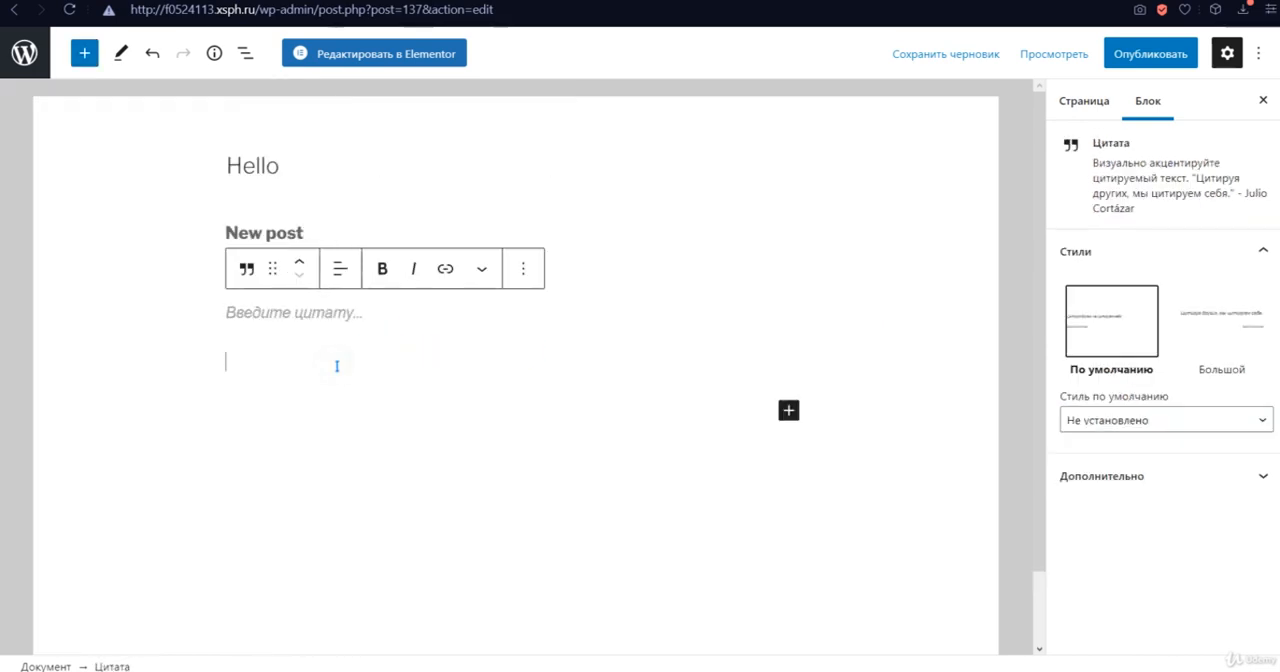
{"action": "left_click", "coordinate": [322, 310]}
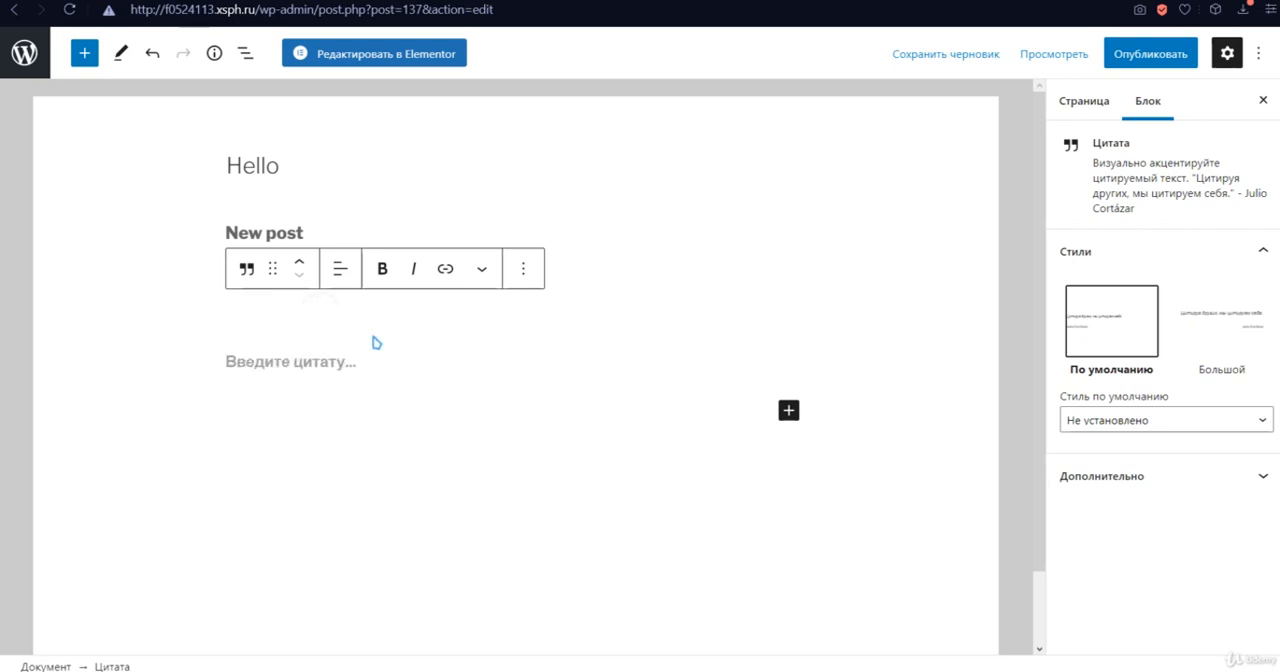
- Fill the quote with "Nr enfbsemsfsbfms ebmfnbsmebfns" and its citation line with "efsefsefes efsefs"
{"action": "type", "text": "Nr"}
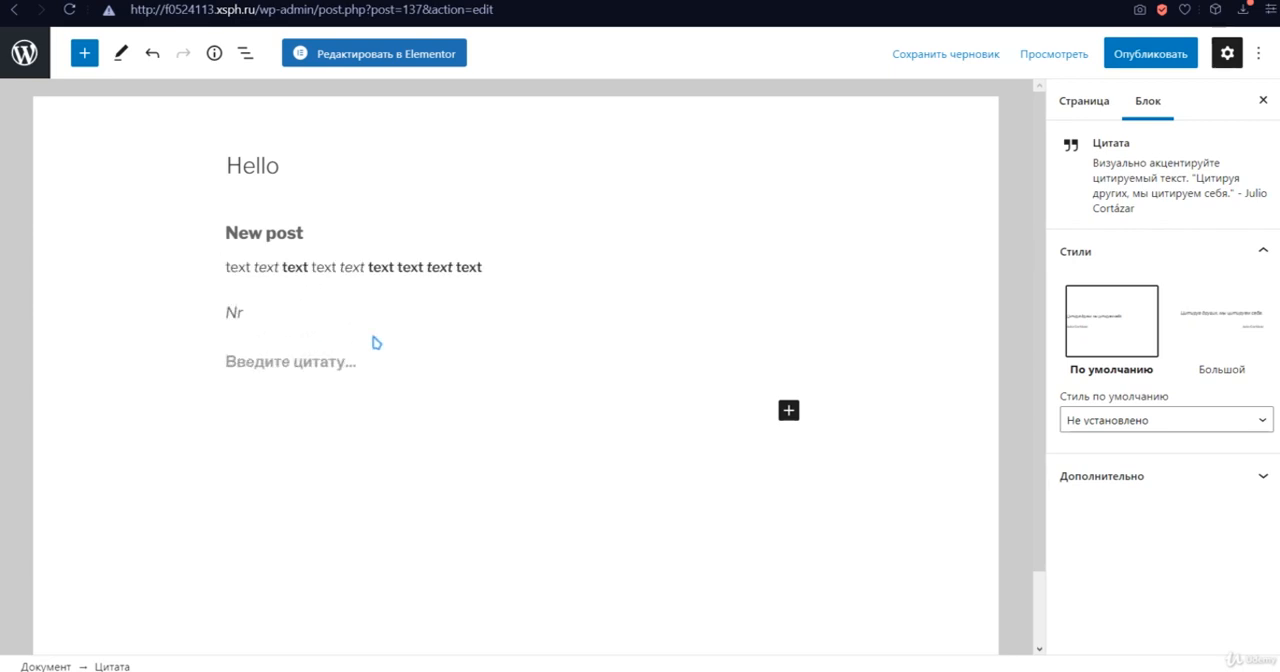
{"action": "type", "text": " enfbsemsfsbfms ebmfnbsmebfns"}
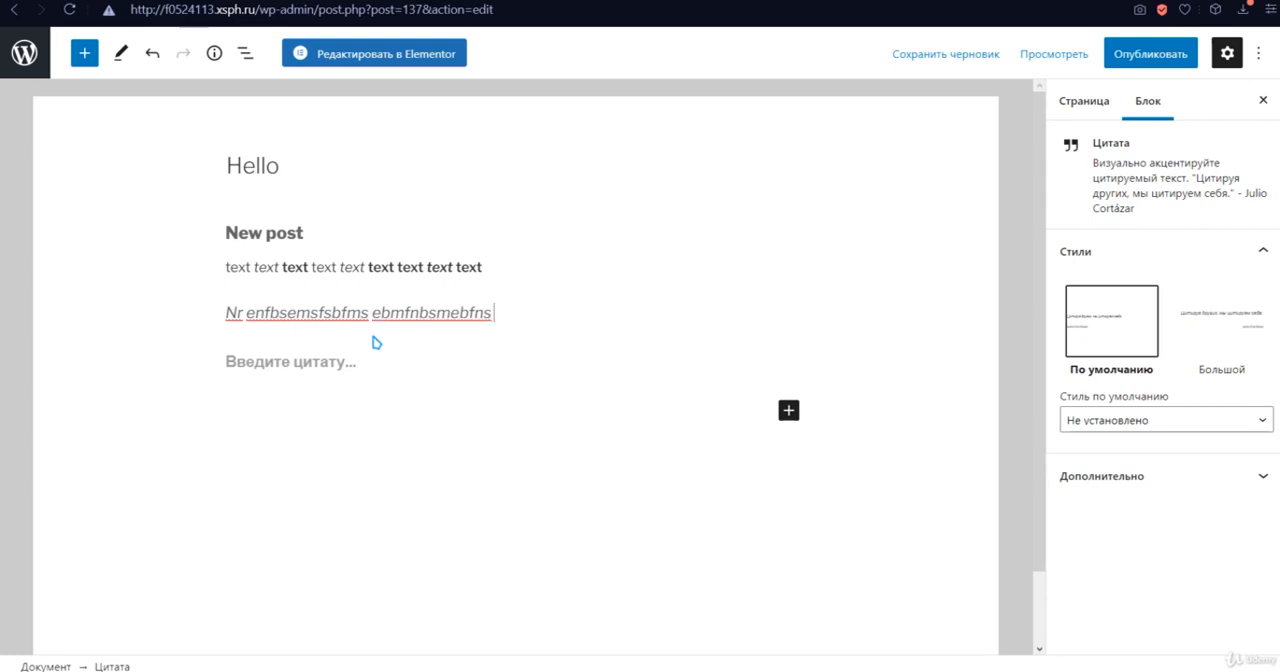
{"action": "left_click", "coordinate": [297, 362]}
{"action": "type", "text": "ef"}
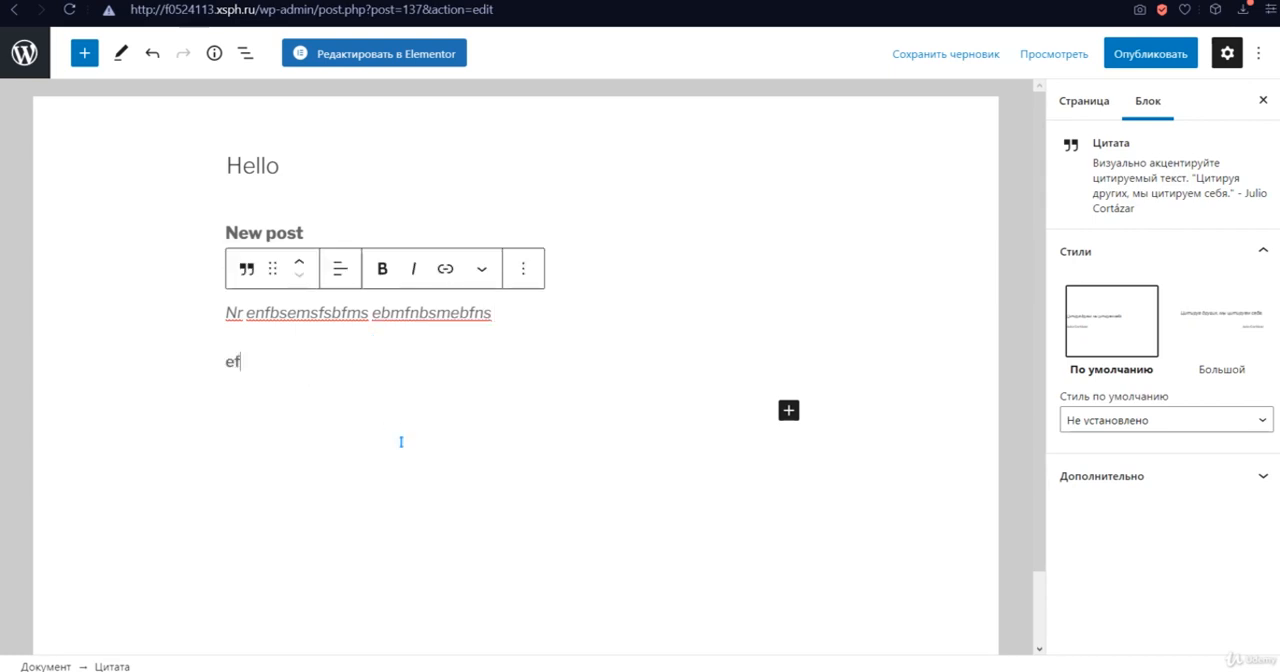
{"action": "type", "text": "sefsefes efsefs"}
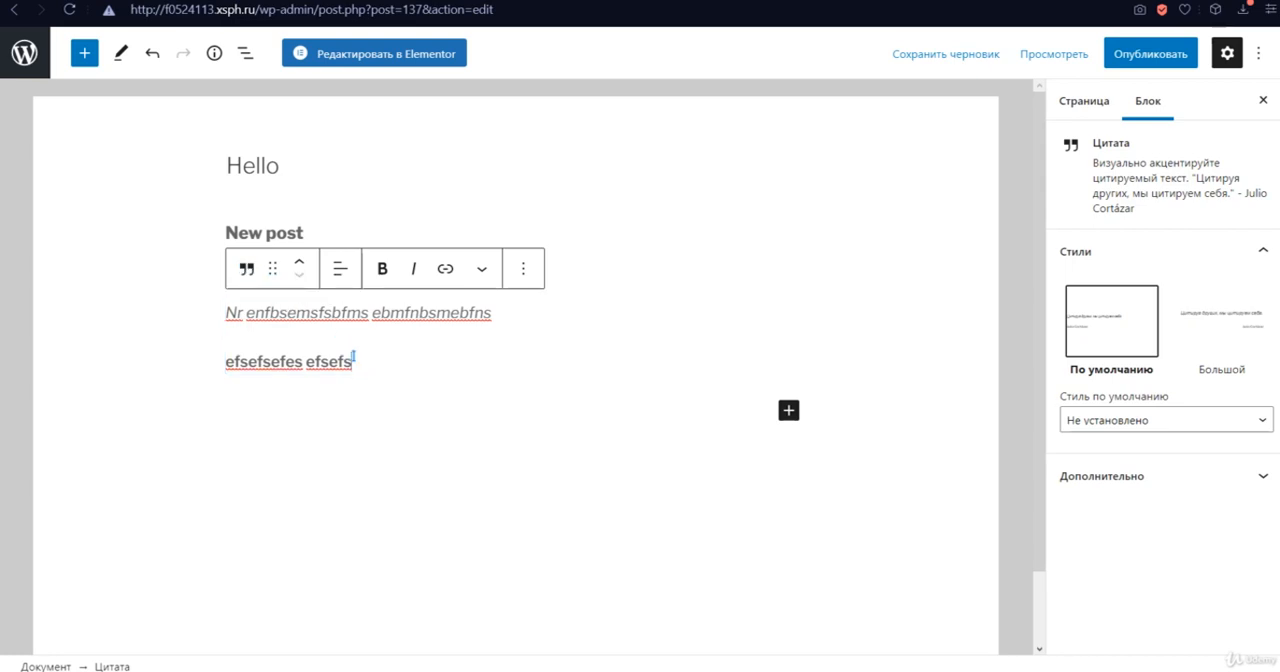
{"action": "left_click_drag", "start_coordinate": [246, 313], "coordinate": [488, 313]}
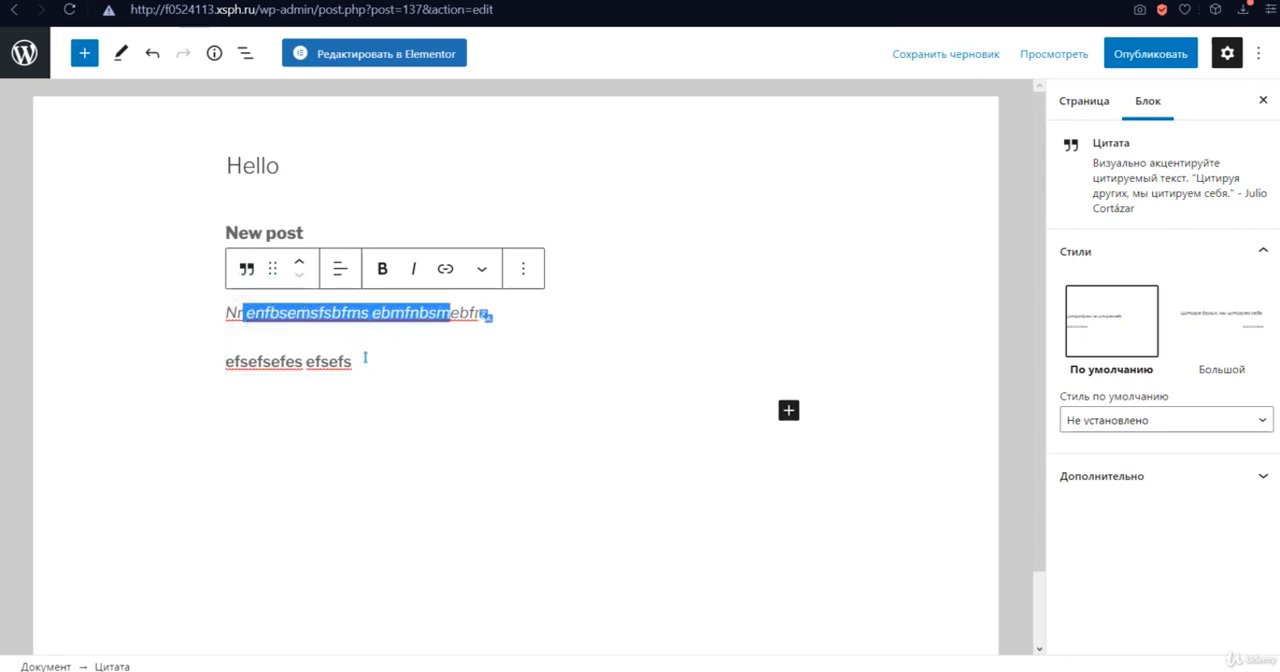
{"action": "left_click_drag", "start_coordinate": [355, 362], "coordinate": [225, 378]}
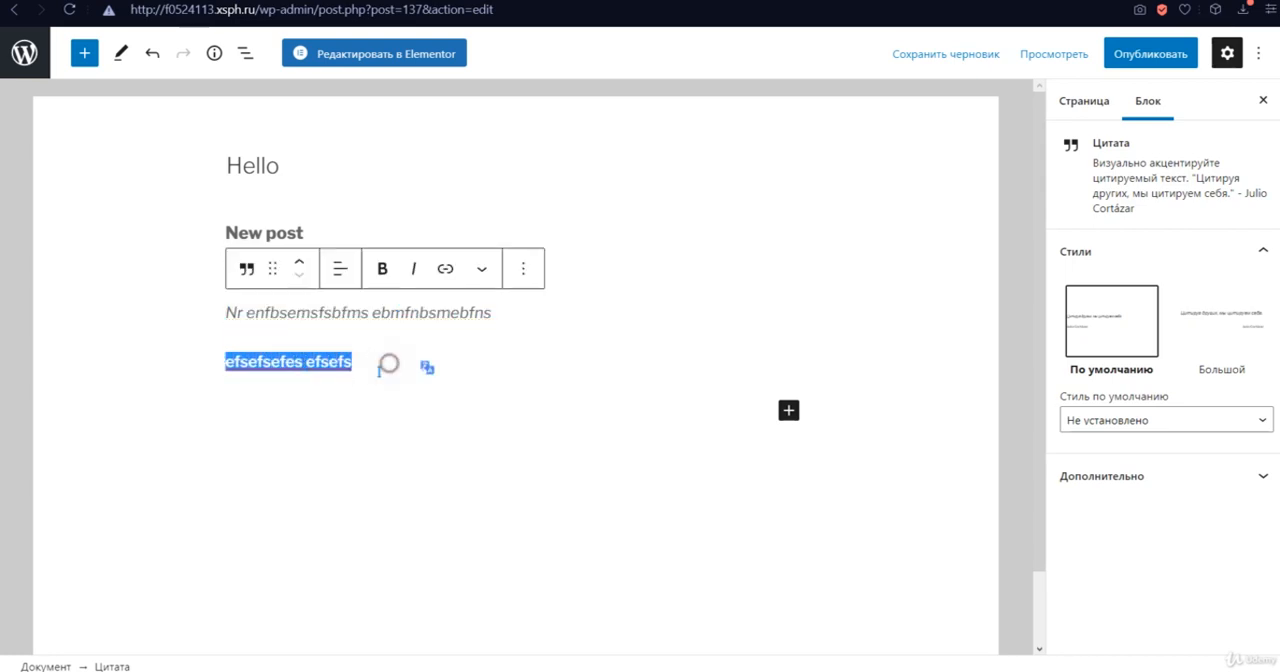
- Insert a gallery block (Галерея) below the quote's citation line
{"action": "left_click", "coordinate": [315, 414]}
{"action": "left_click", "coordinate": [85, 53]}
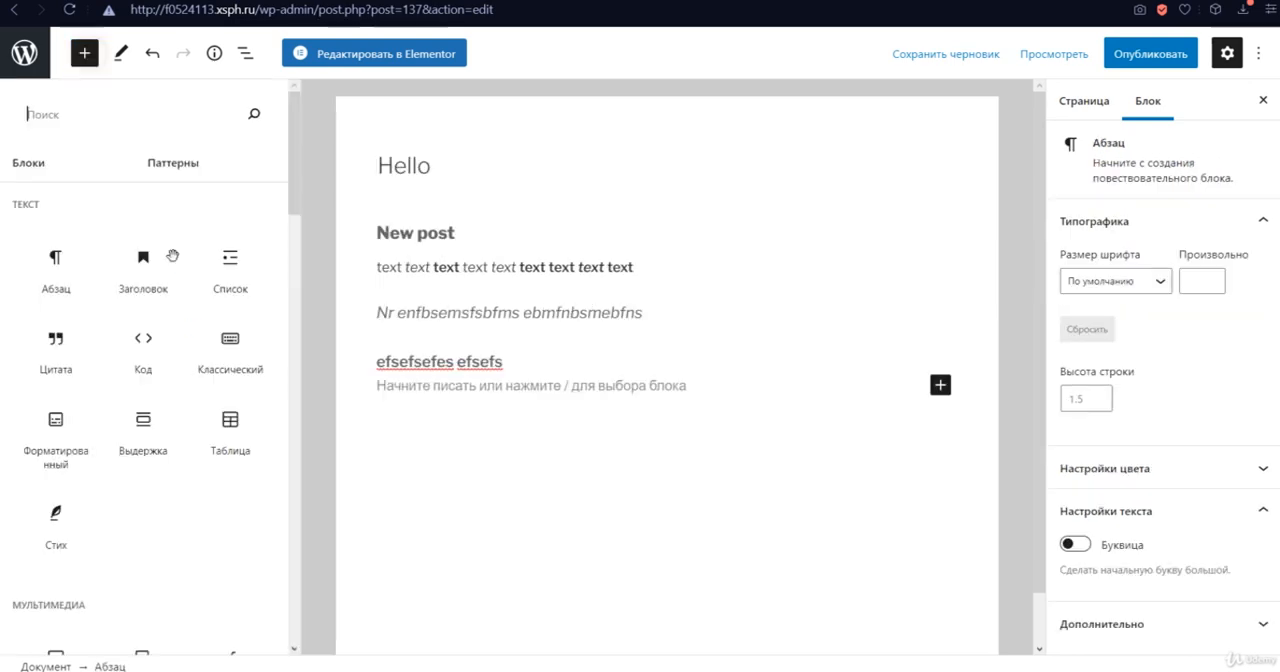
{"action": "scroll", "coordinate": [192, 463], "scroll_direction": "down", "scroll_amount": 1}
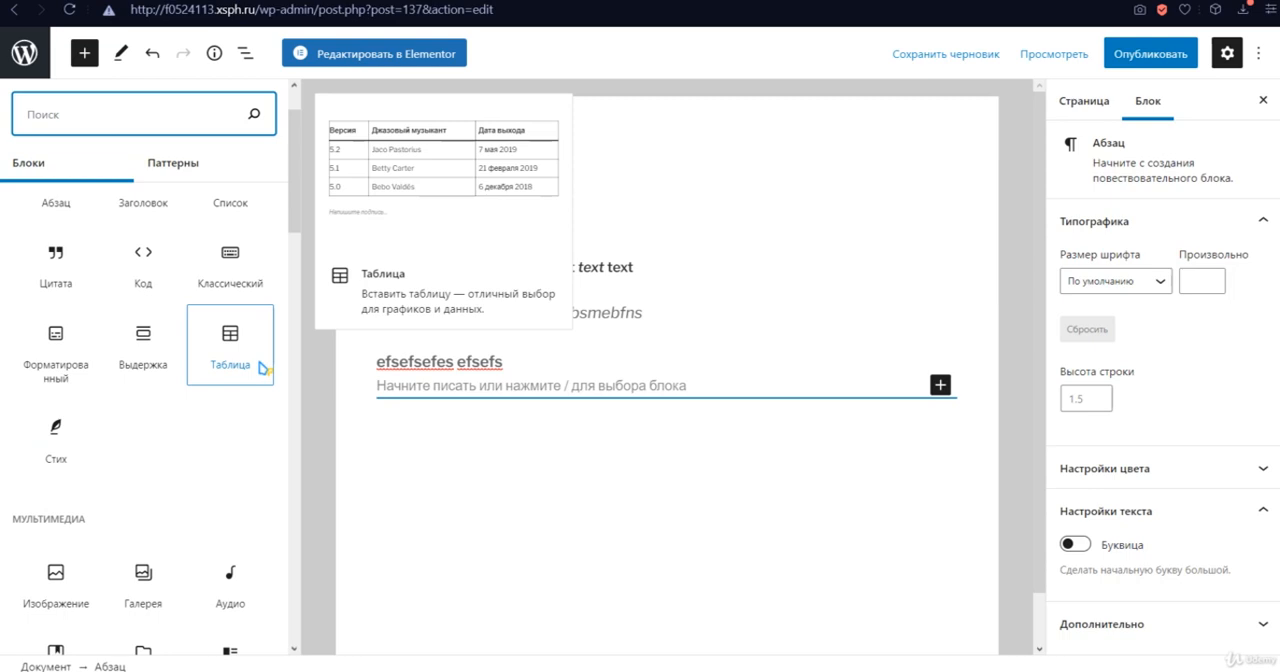
{"action": "scroll", "coordinate": [262, 368], "scroll_direction": "down", "scroll_amount": 3}
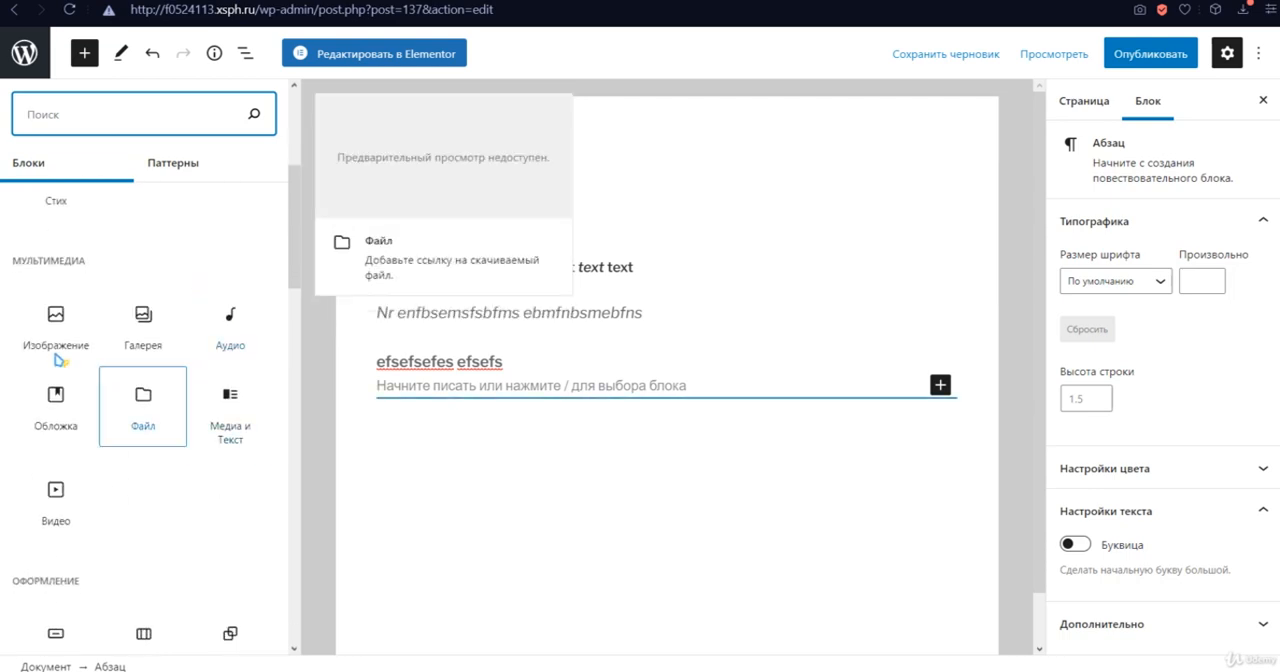
{"action": "left_click", "coordinate": [129, 310]}
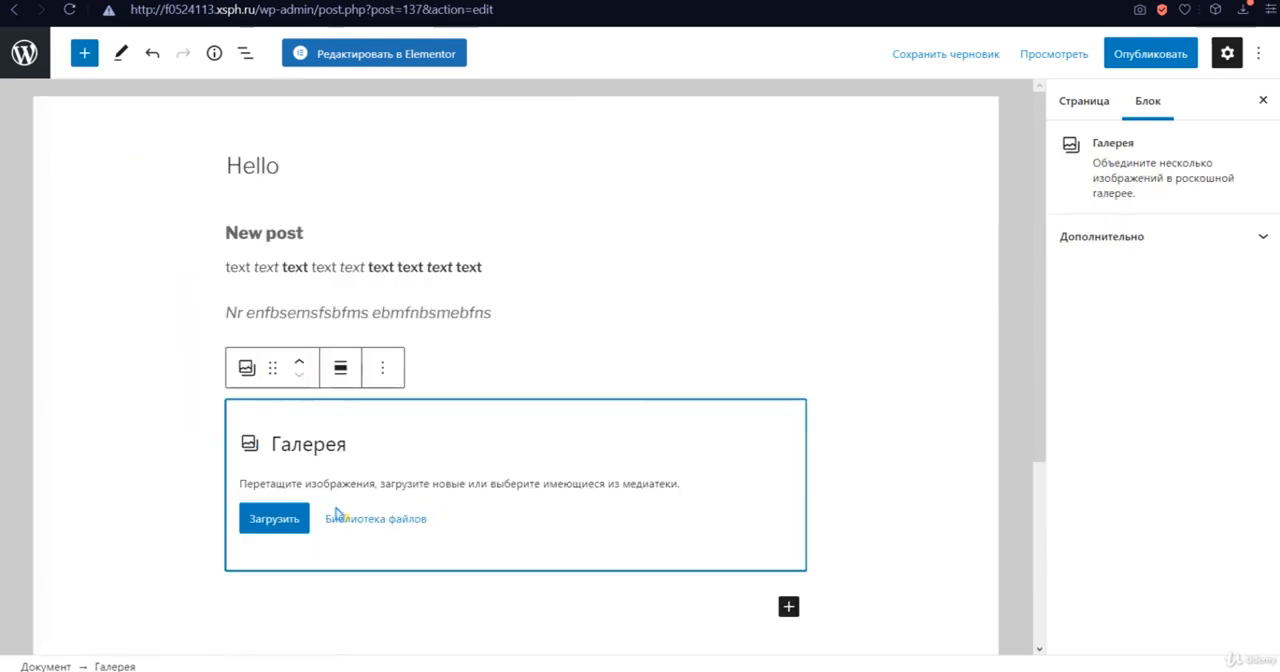
- Create a new gallery from the three bonsai tree images in the media library
{"action": "left_click", "coordinate": [380, 520]}
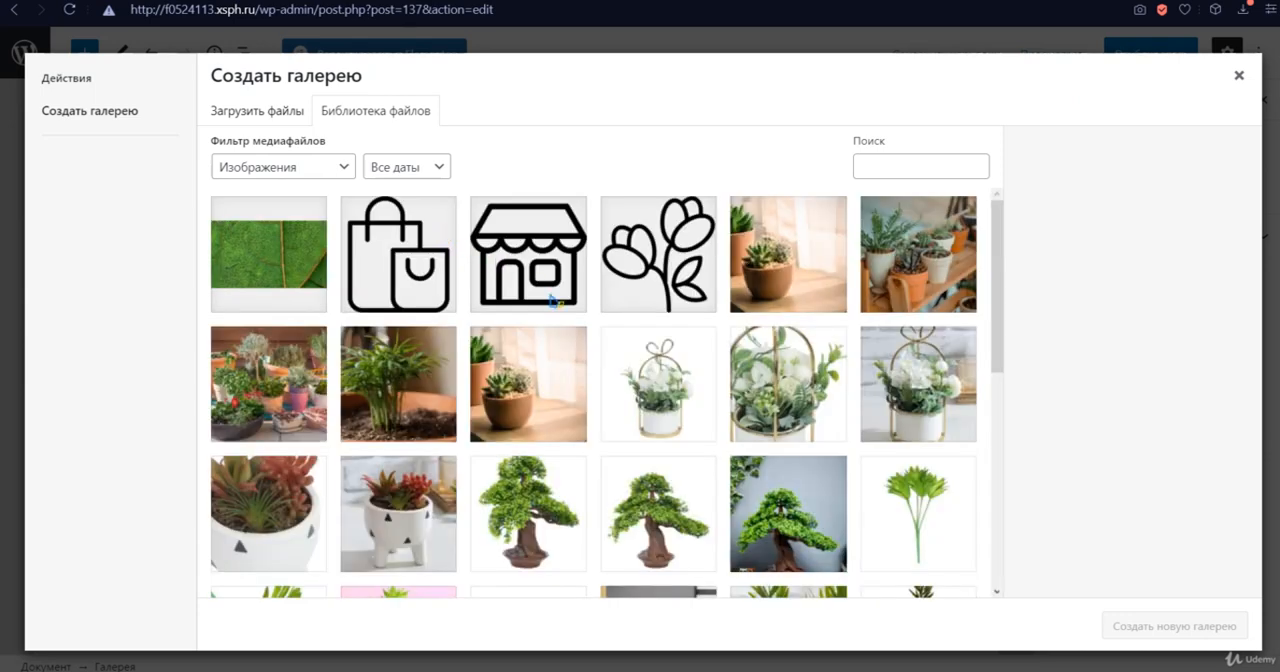
{"action": "scroll", "coordinate": [606, 382], "scroll_direction": "down", "scroll_amount": 2}
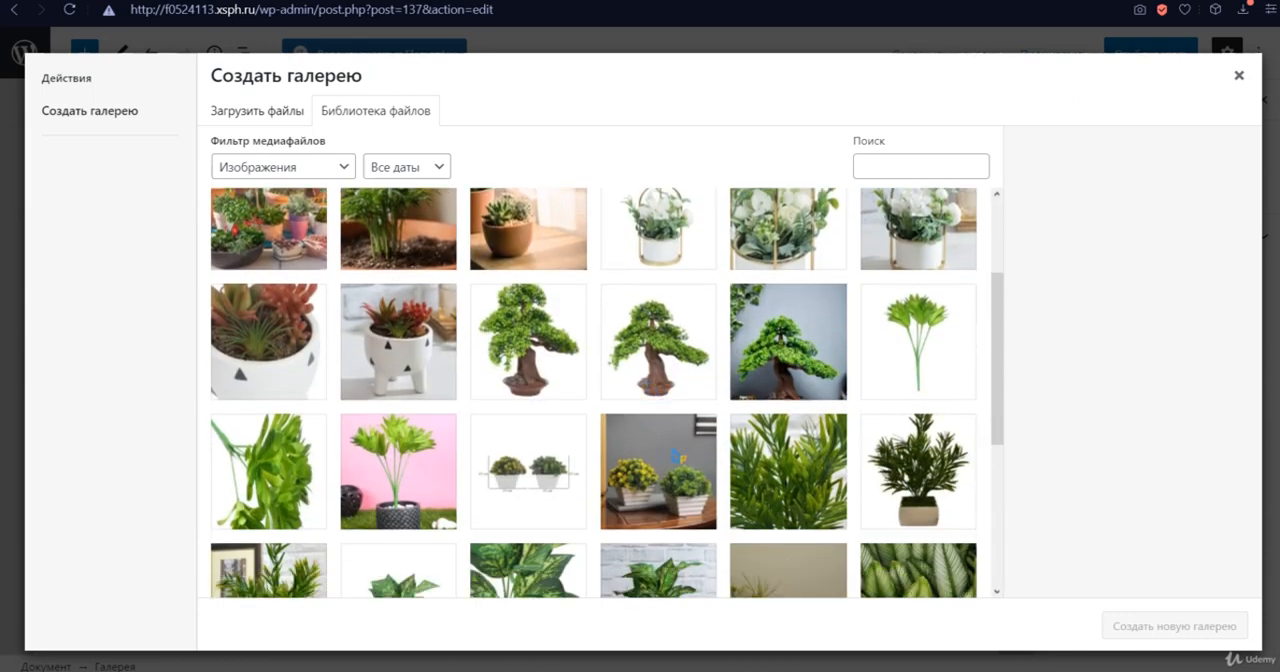
{"action": "left_click", "coordinate": [752, 388]}
{"action": "left_click", "coordinate": [673, 370]}
{"action": "left_click", "coordinate": [548, 358]}
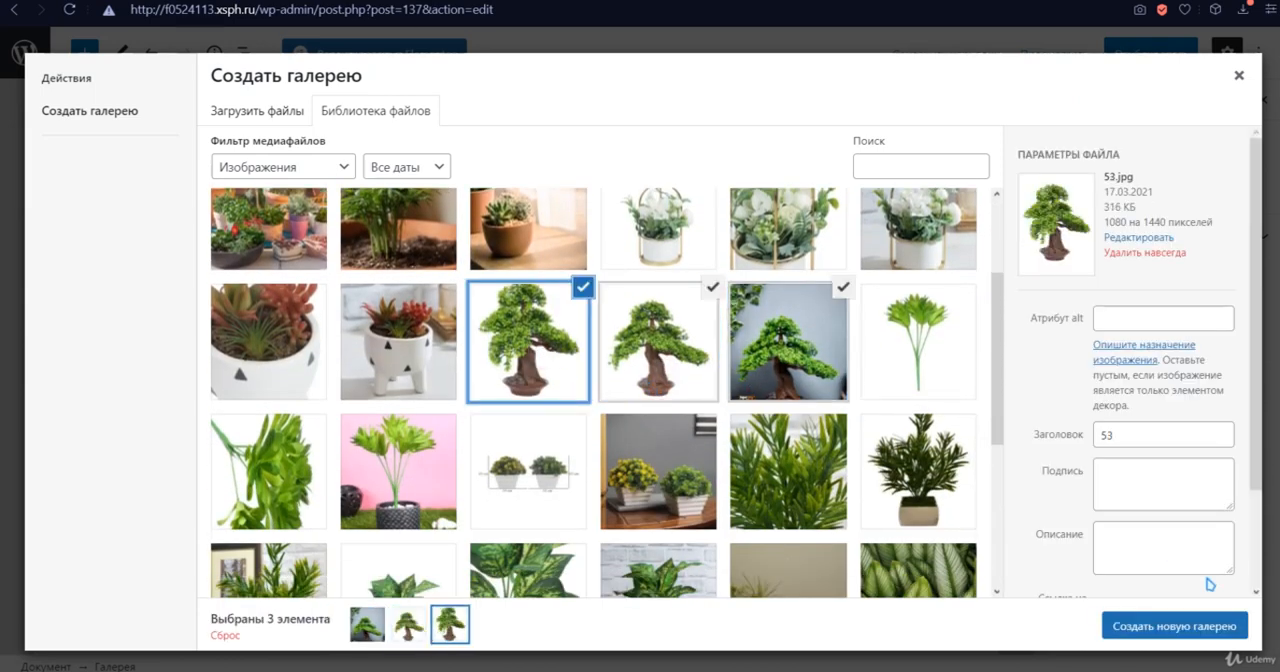
{"action": "left_click", "coordinate": [1210, 630]}
- Insert the three-image gallery into the page with all image captions left empty
{"action": "left_click", "coordinate": [606, 323]}
{"action": "left_click", "coordinate": [426, 323]}
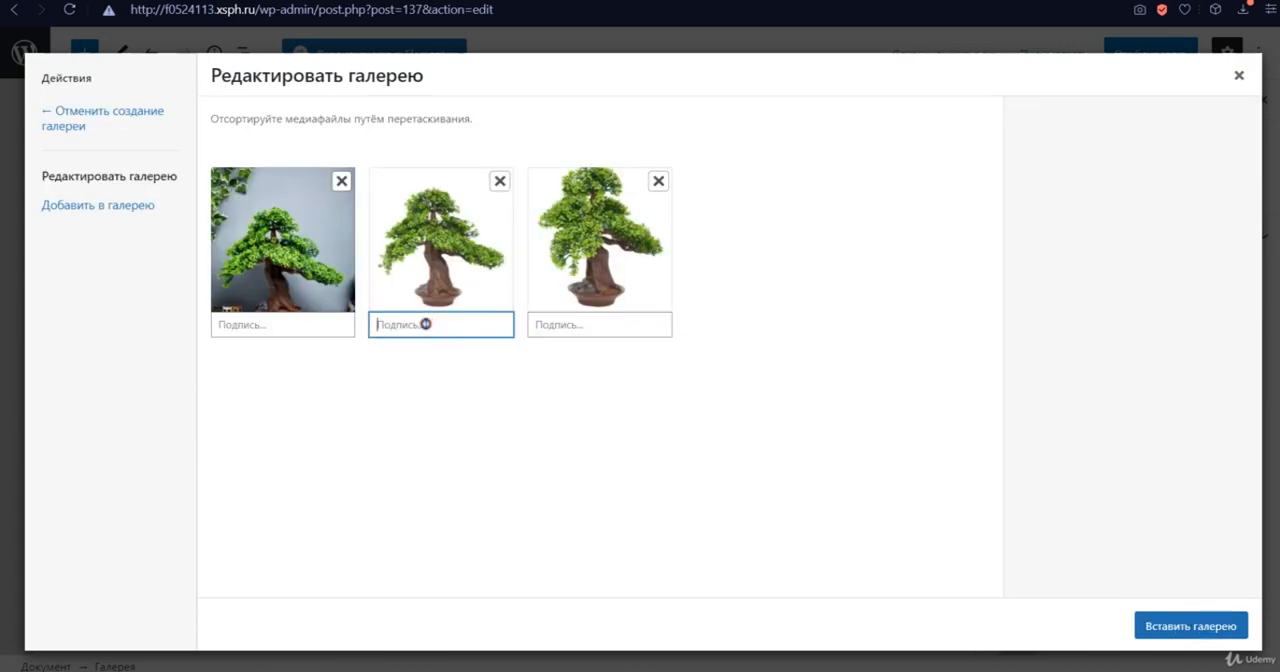
{"action": "left_click", "coordinate": [293, 323]}
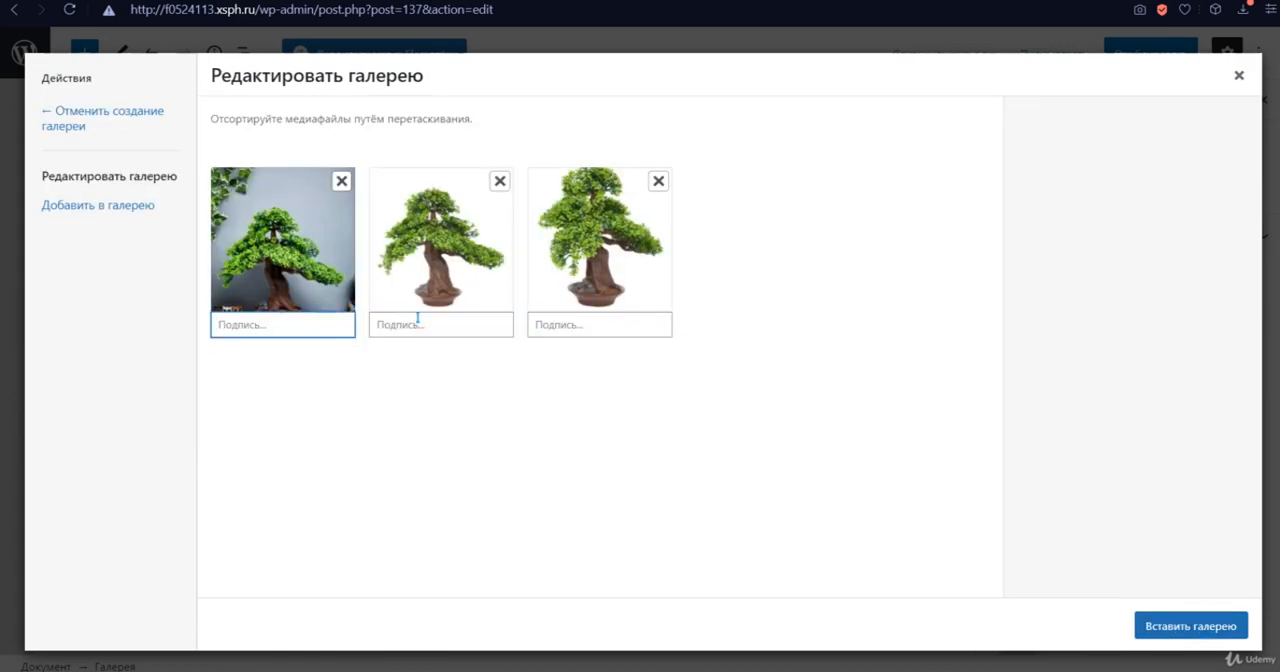
{"action": "left_click", "coordinate": [417, 323]}
{"action": "left_click", "coordinate": [1218, 625]}
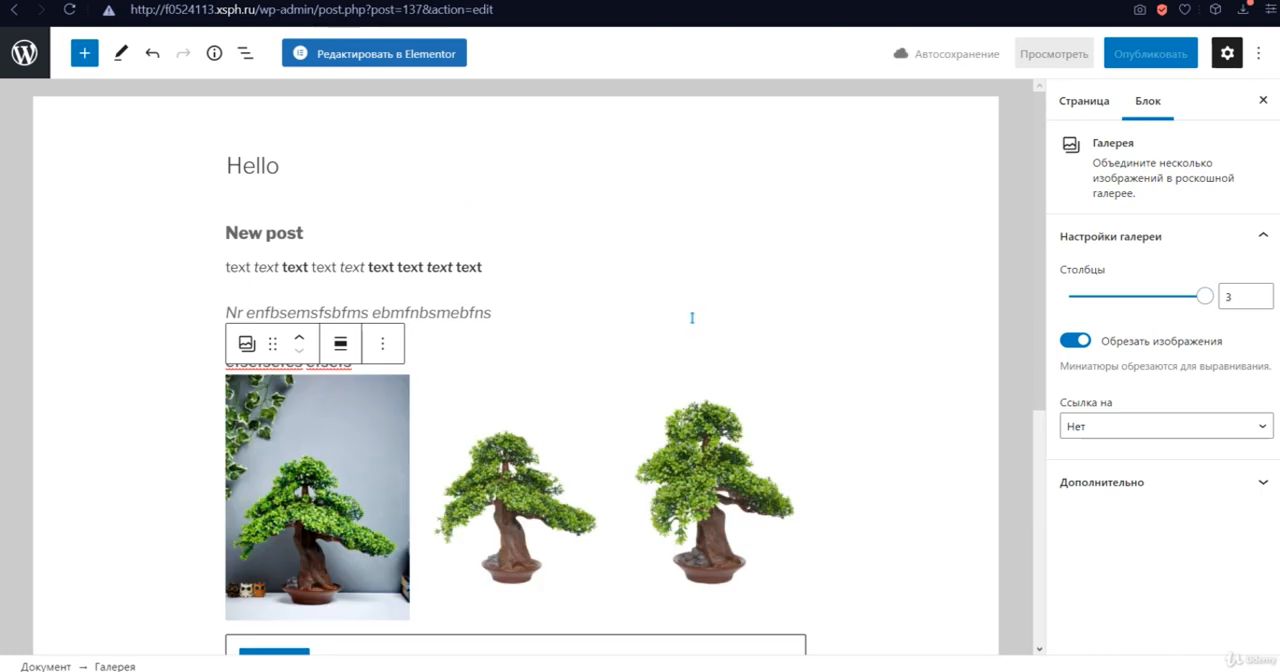
- Start an empty paragraph below the gallery and browse the available media and layout blocks
{"action": "scroll", "coordinate": [600, 350], "scroll_direction": "down", "scroll_amount": 3}
{"action": "left_click", "coordinate": [347, 400]}
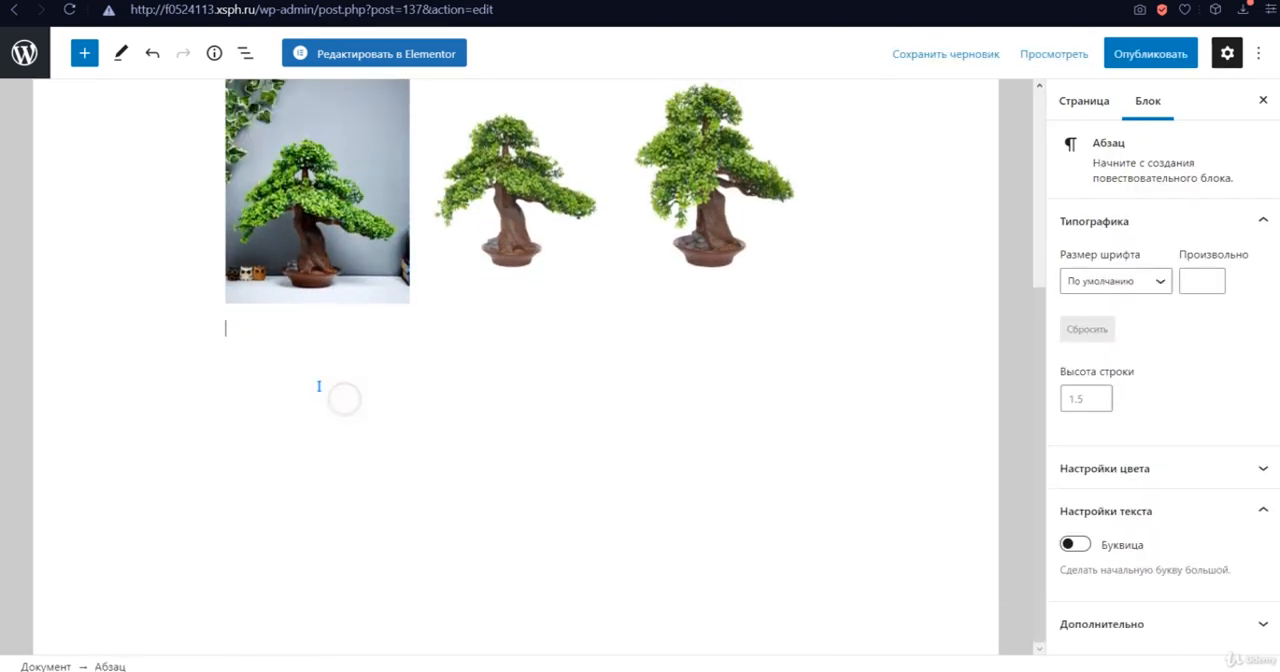
{"action": "left_click", "coordinate": [84, 53]}
{"action": "scroll", "coordinate": [155, 462], "scroll_direction": "down", "scroll_amount": 5}
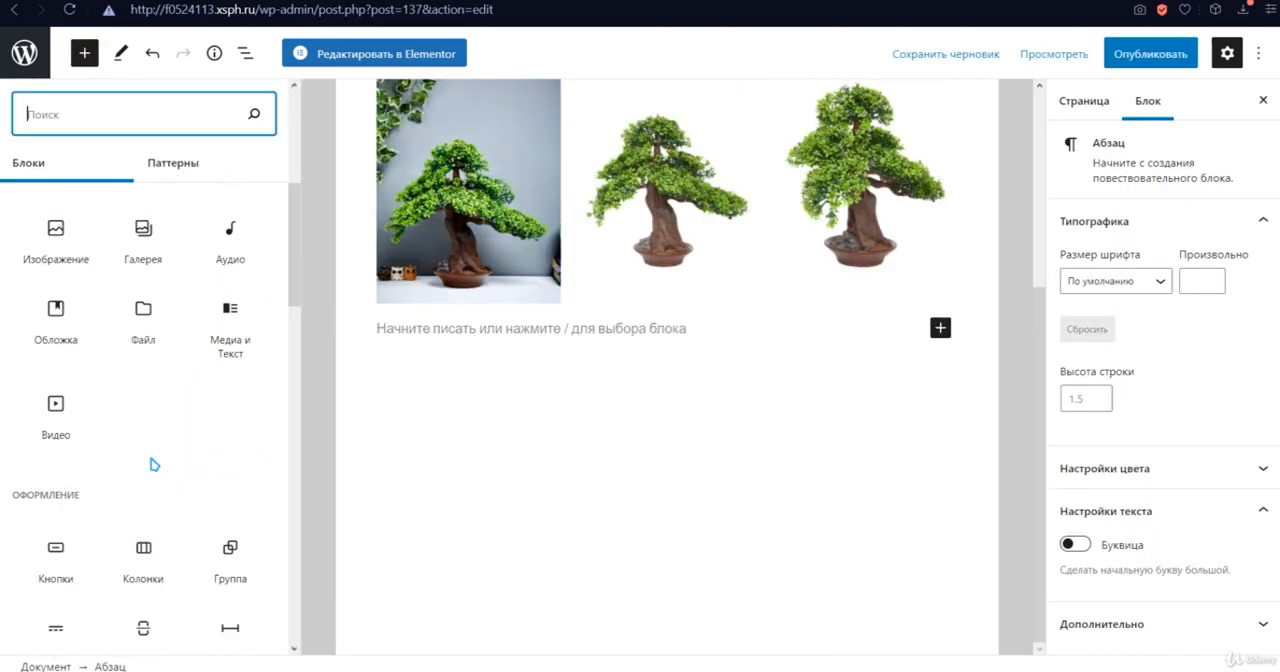
{"action": "scroll", "coordinate": [155, 462], "scroll_direction": "down", "scroll_amount": 5}
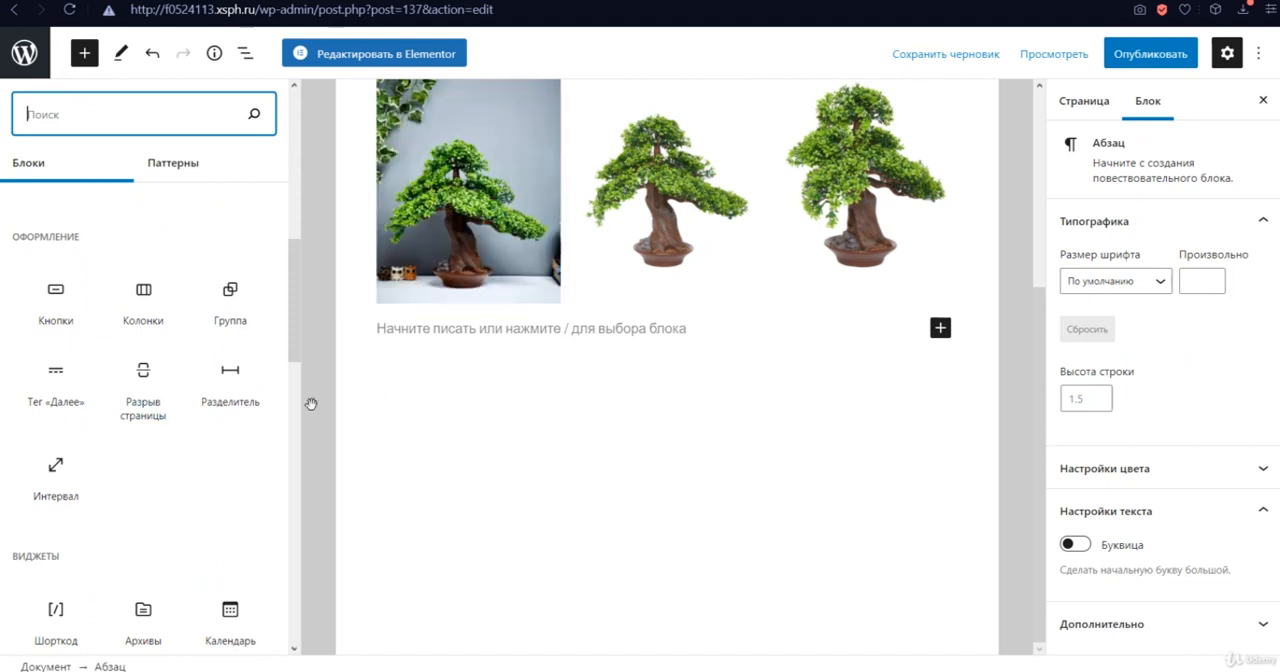
{"action": "scroll", "coordinate": [514, 446], "scroll_direction": "up", "scroll_amount": 3}
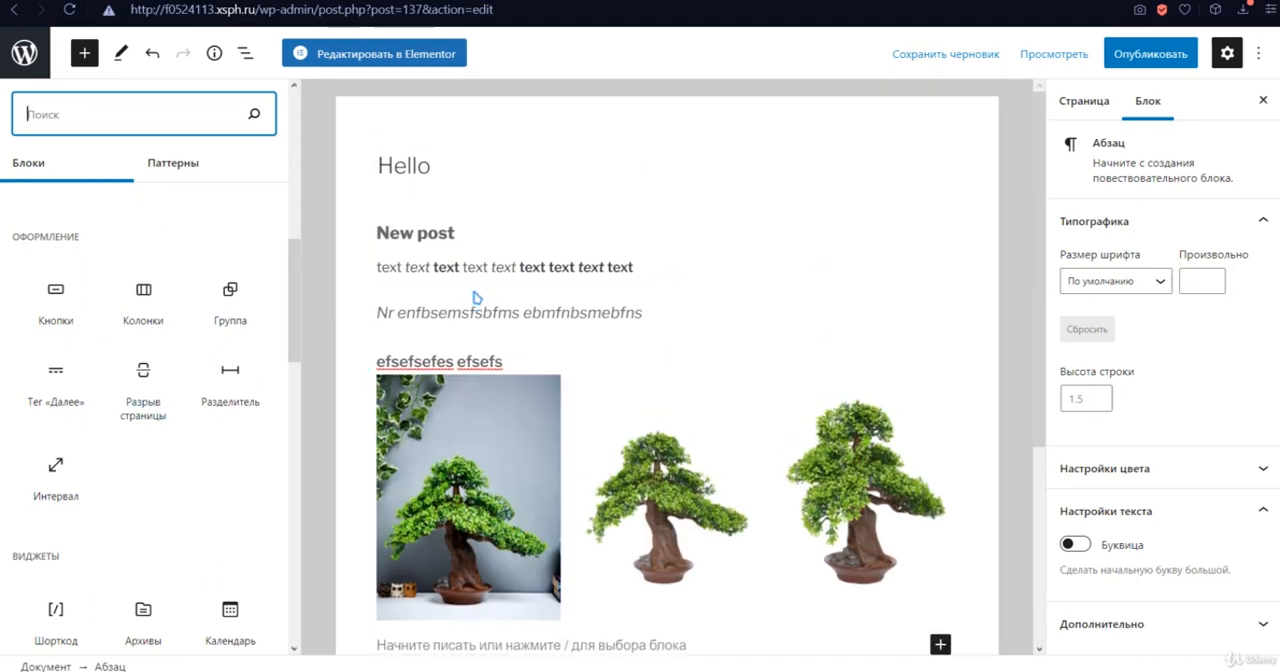
- Place a "Далее" (More) tag block between the formatted text paragraph and the quote
{"action": "left_click", "coordinate": [725, 267]}
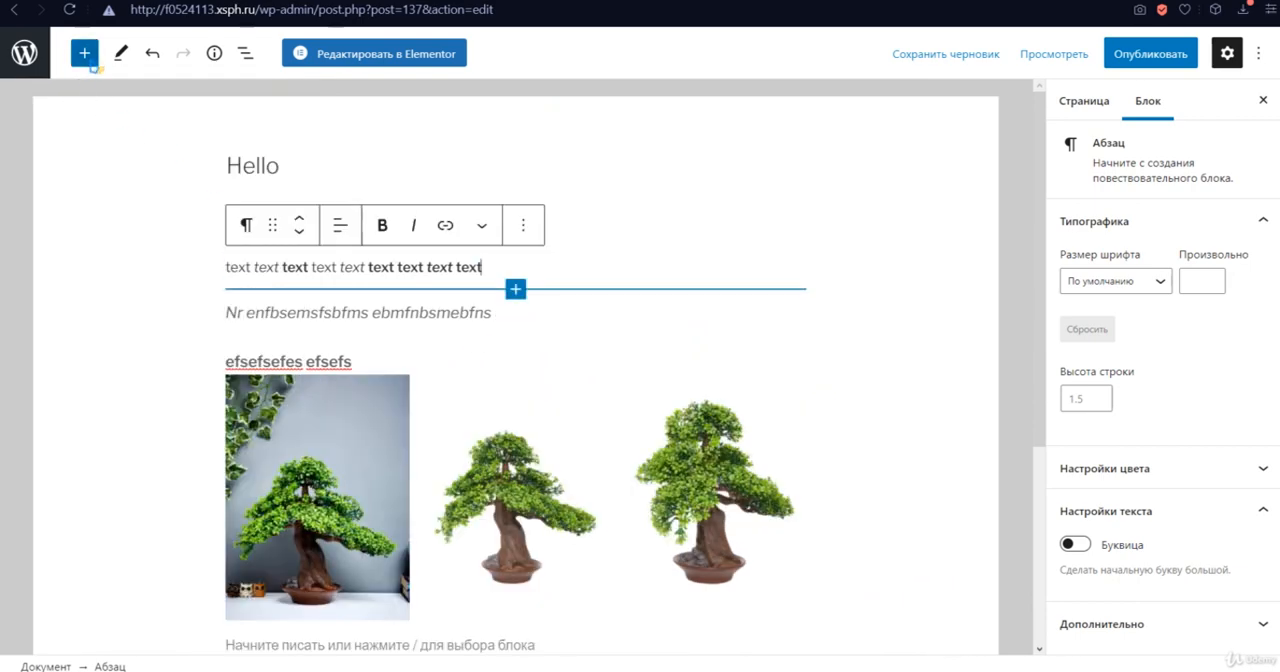
{"action": "left_click", "coordinate": [90, 60]}
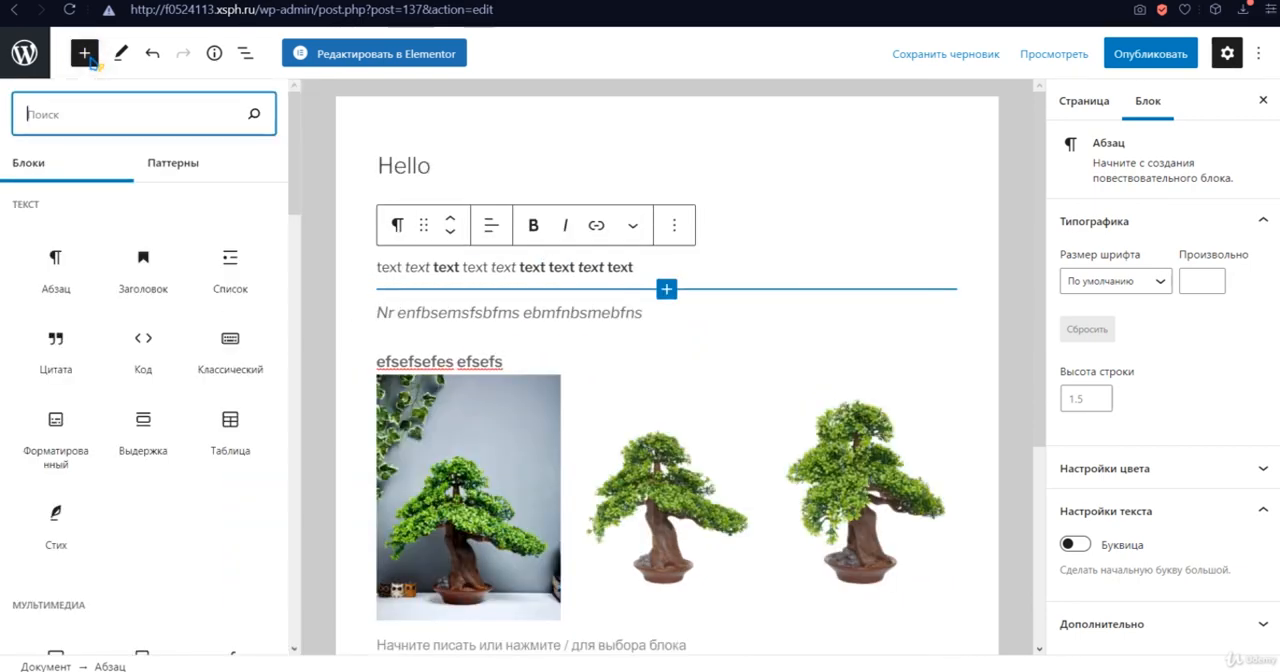
{"action": "scroll", "coordinate": [145, 453], "scroll_direction": "down", "scroll_amount": 5}
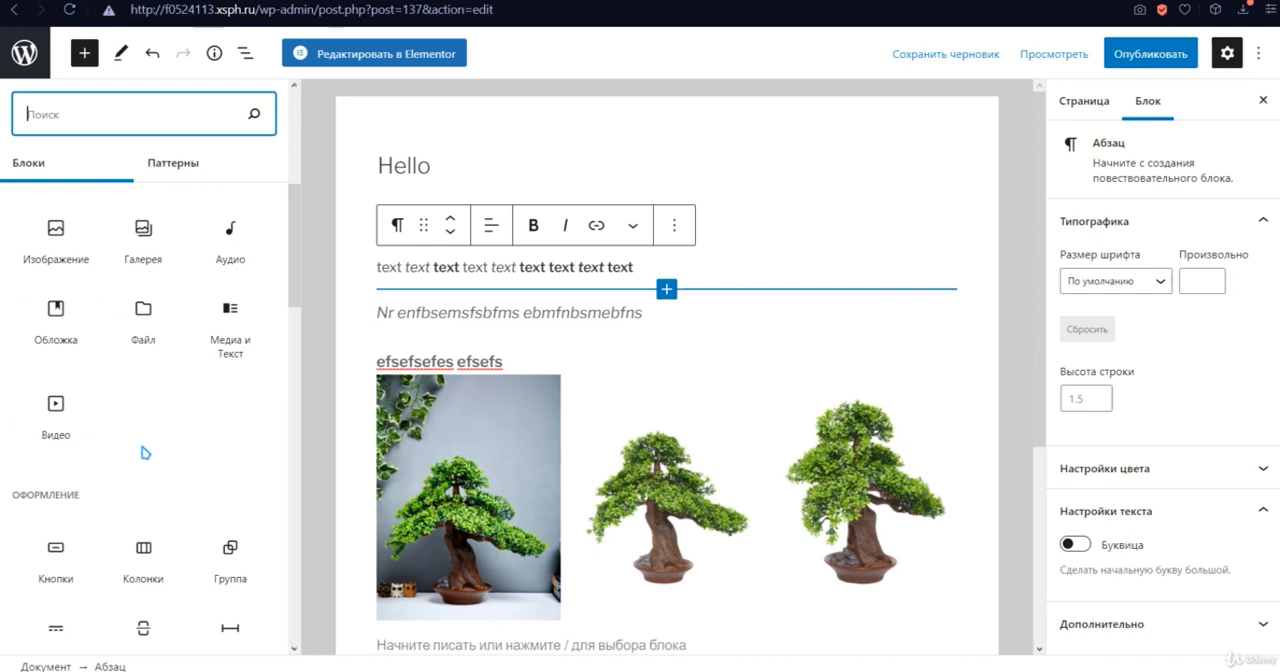
{"action": "scroll", "coordinate": [148, 460], "scroll_direction": "down", "scroll_amount": 3}
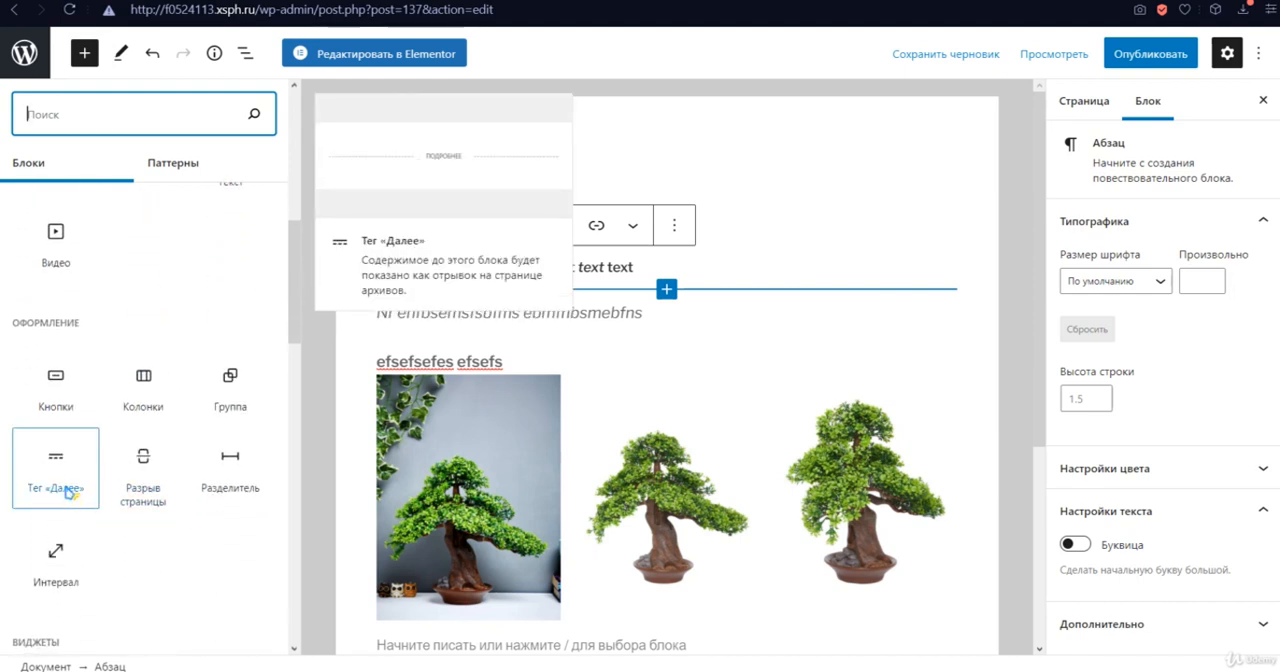
{"action": "left_click_drag", "start_coordinate": [70, 490], "coordinate": [687, 294]}
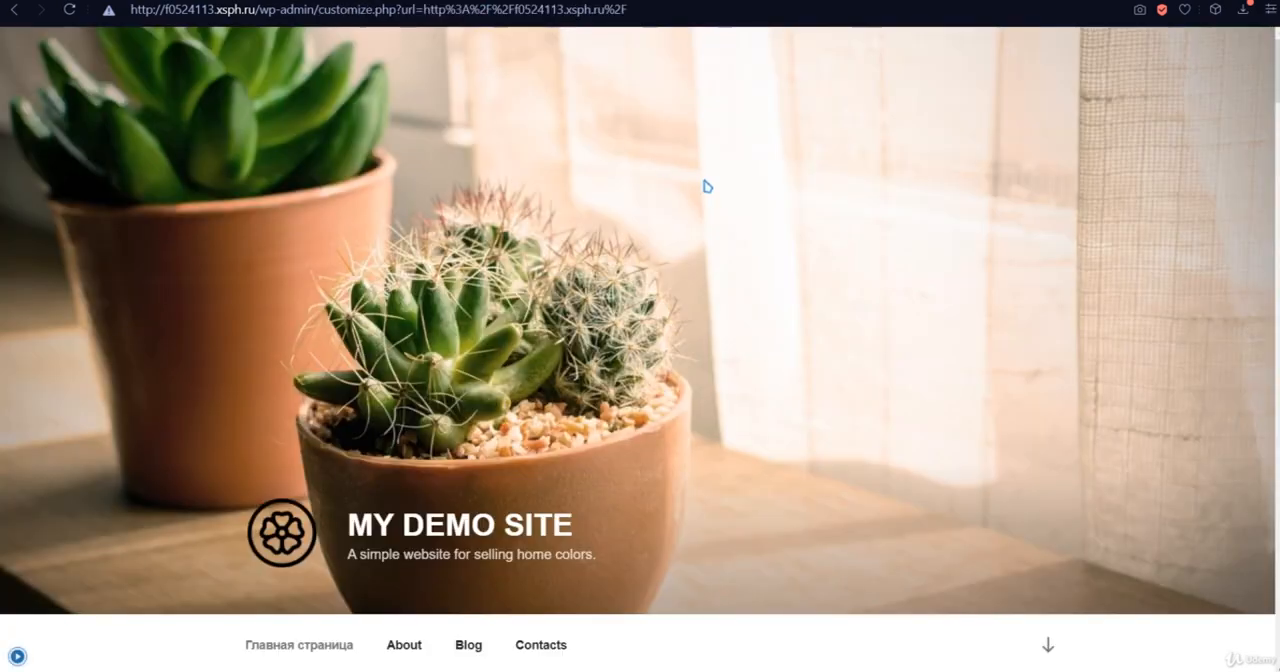
- Switch to the site's home page and examine how the Blog section presents its post excerpts
{"action": "scroll", "coordinate": [704, 196], "scroll_direction": "down", "scroll_amount": 5}
{"action": "scroll", "coordinate": [701, 206], "scroll_direction": "down", "scroll_amount": 12}
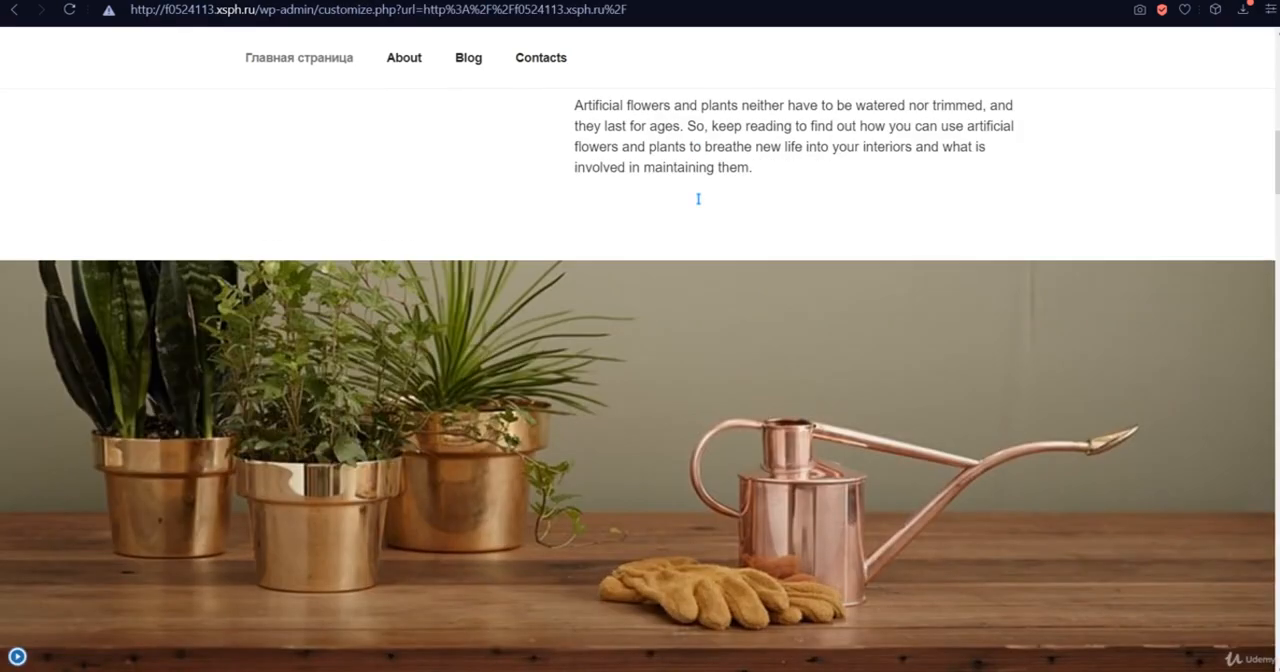
{"action": "scroll", "coordinate": [730, 275], "scroll_direction": "down", "scroll_amount": 10}
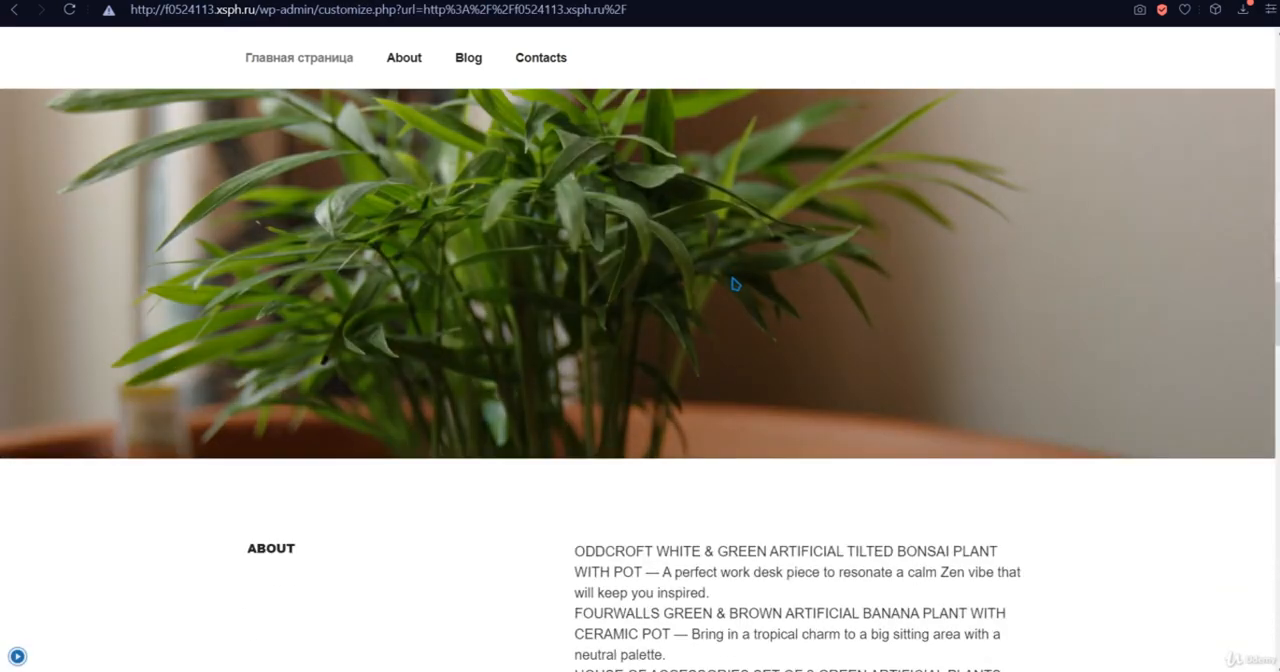
{"action": "scroll", "coordinate": [735, 286], "scroll_direction": "down", "scroll_amount": 8}
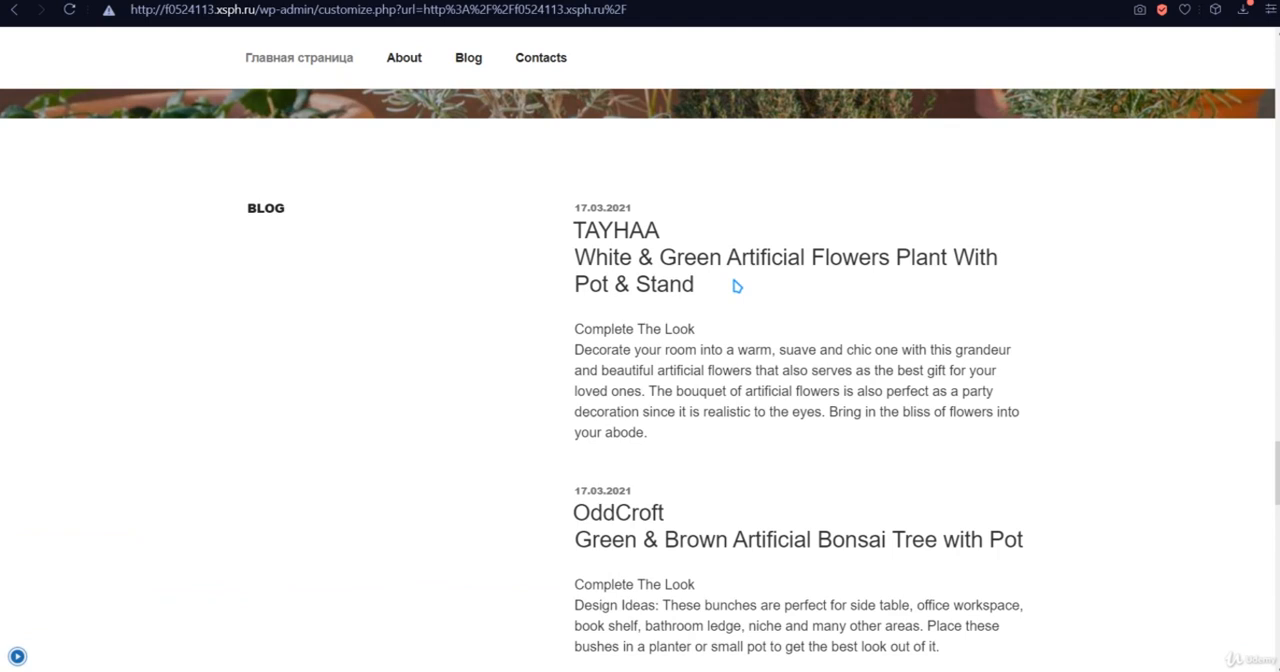
{"action": "scroll", "coordinate": [780, 280], "scroll_direction": "down", "scroll_amount": 1}
{"action": "scroll", "coordinate": [800, 380], "scroll_direction": "down", "scroll_amount": 3}
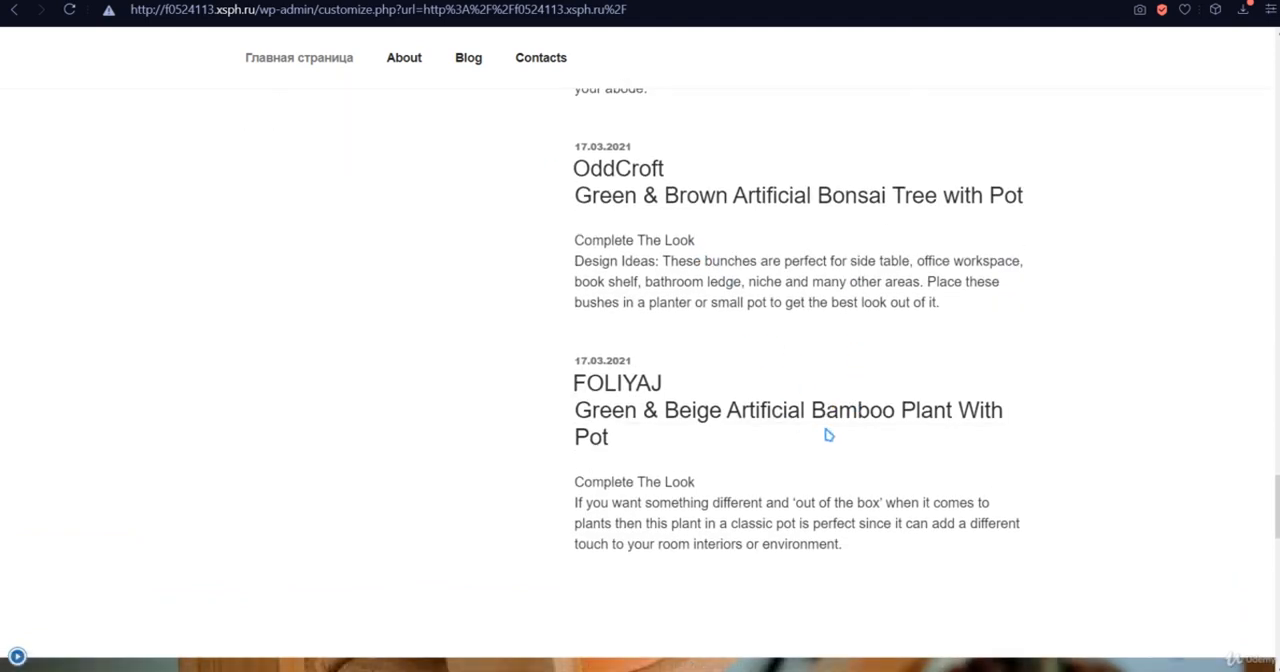
{"action": "scroll", "coordinate": [817, 491], "scroll_direction": "up", "scroll_amount": 3}
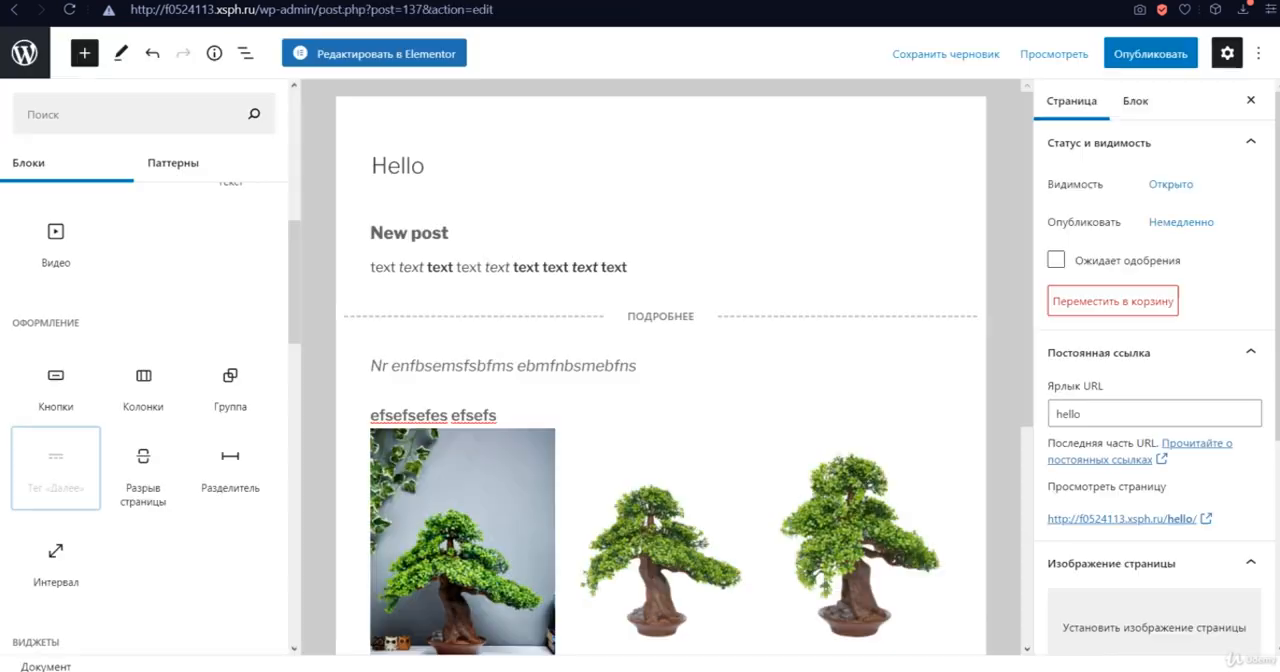
- Return to the page editor, browse the widget and embed blocks, and try to place a YouTube block below the empty paragraph
{"action": "scroll", "coordinate": [190, 420], "scroll_direction": "down", "scroll_amount": 2}
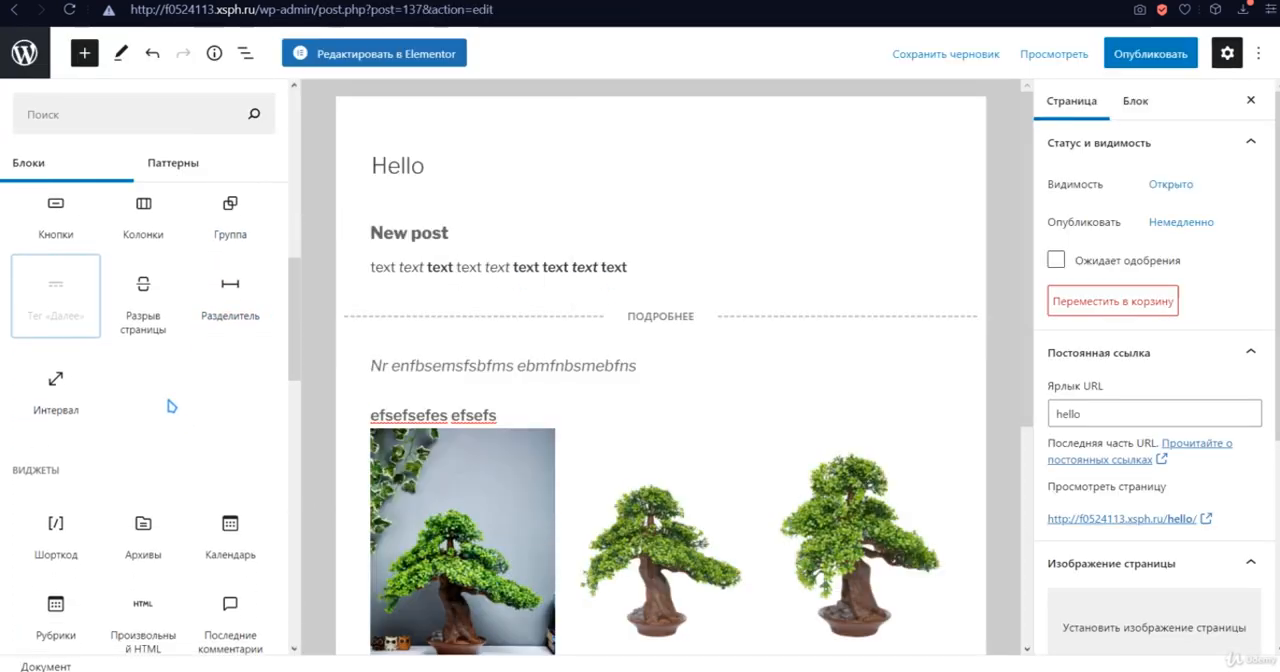
{"action": "scroll", "coordinate": [114, 400], "scroll_direction": "down", "scroll_amount": 2}
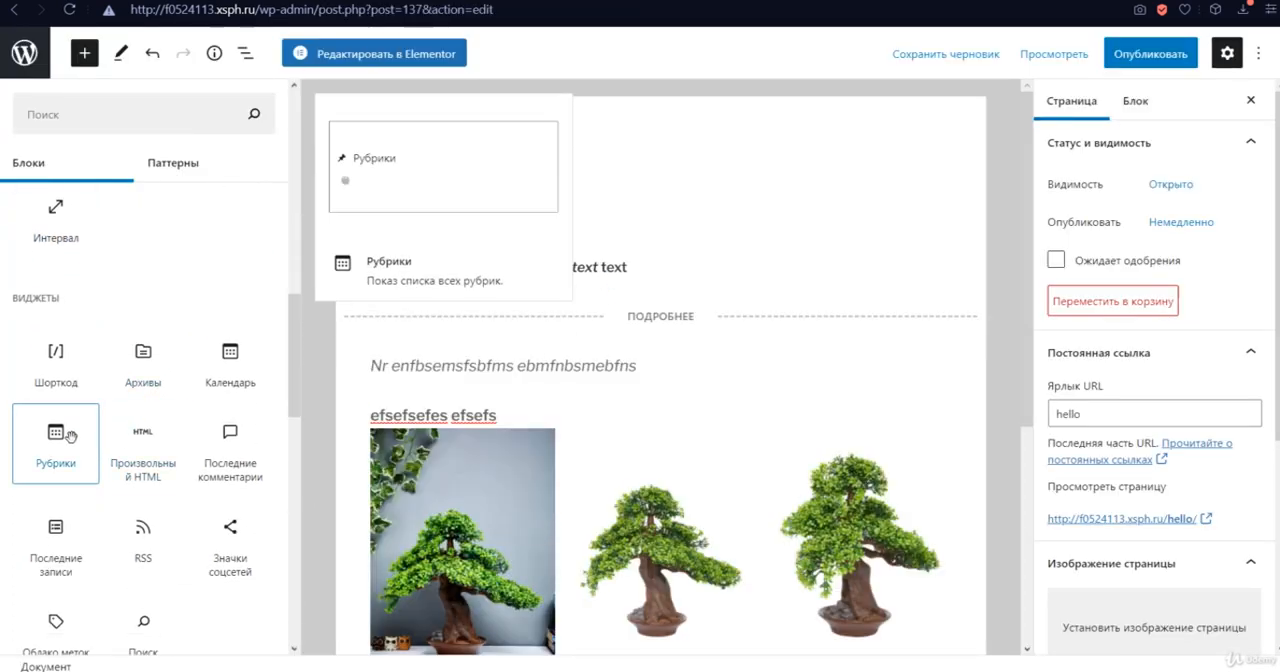
{"action": "scroll", "coordinate": [186, 422], "scroll_direction": "down", "scroll_amount": 2}
{"action": "scroll", "coordinate": [186, 422], "scroll_direction": "down", "scroll_amount": 3}
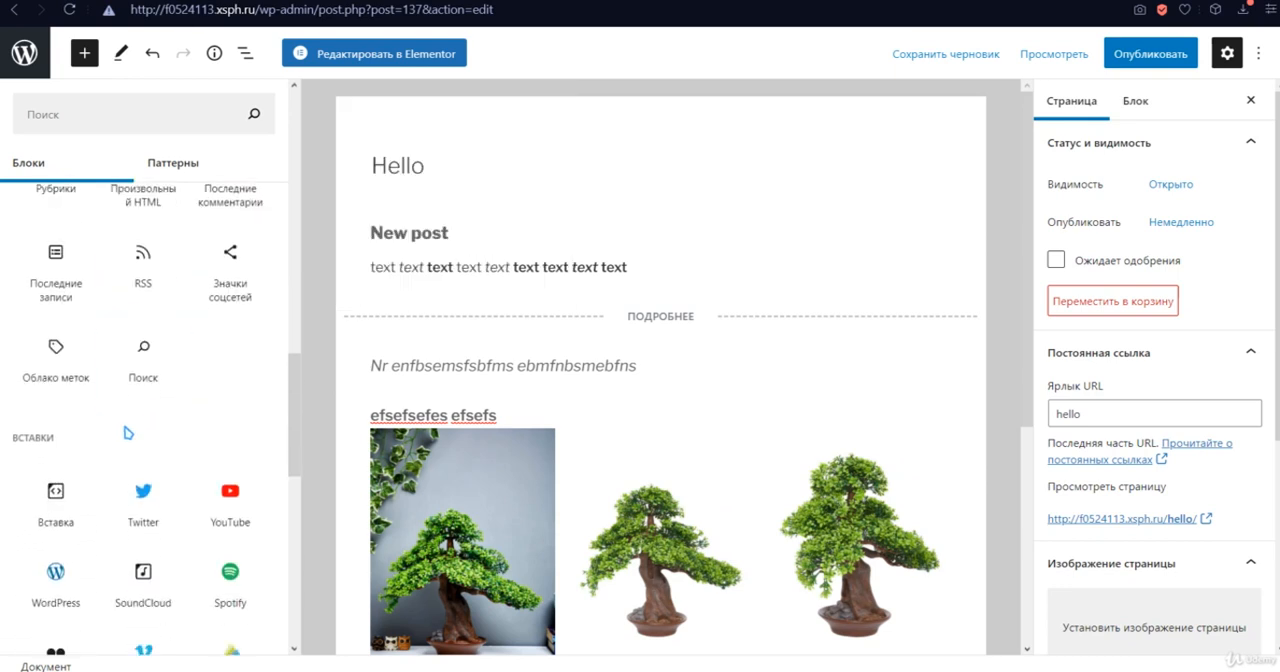
{"action": "scroll", "coordinate": [655, 378], "scroll_direction": "down", "scroll_amount": 3}
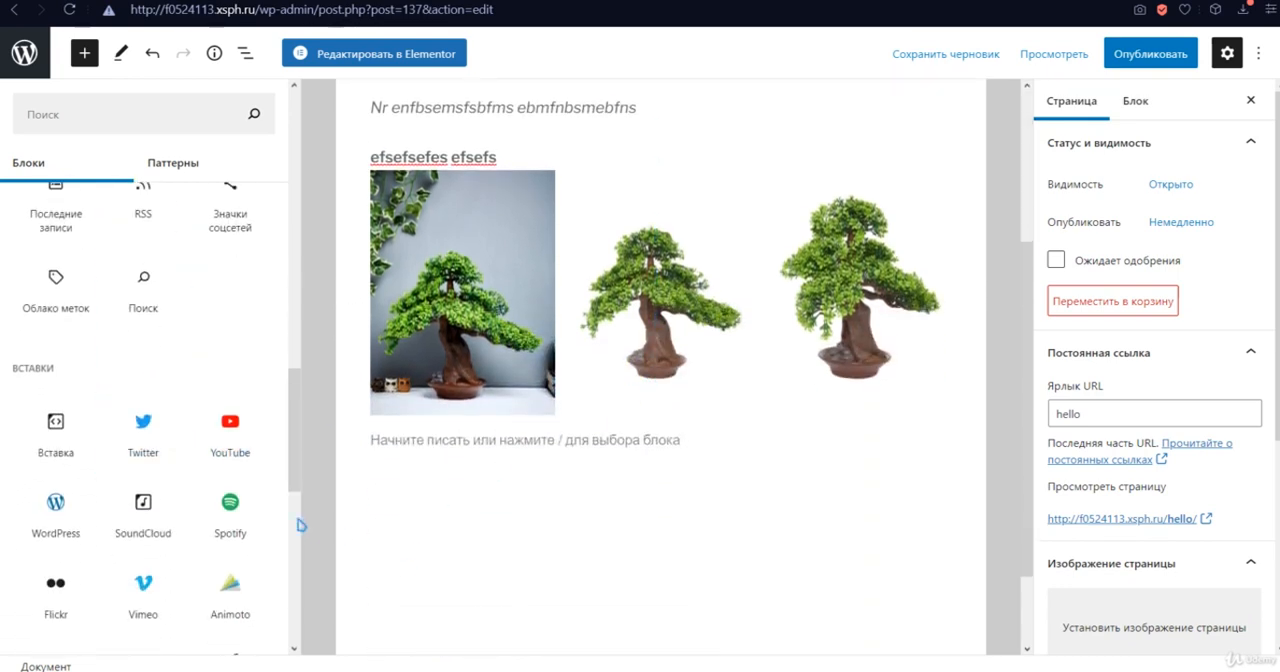
{"action": "left_click_drag", "start_coordinate": [234, 457], "coordinate": [472, 513]}
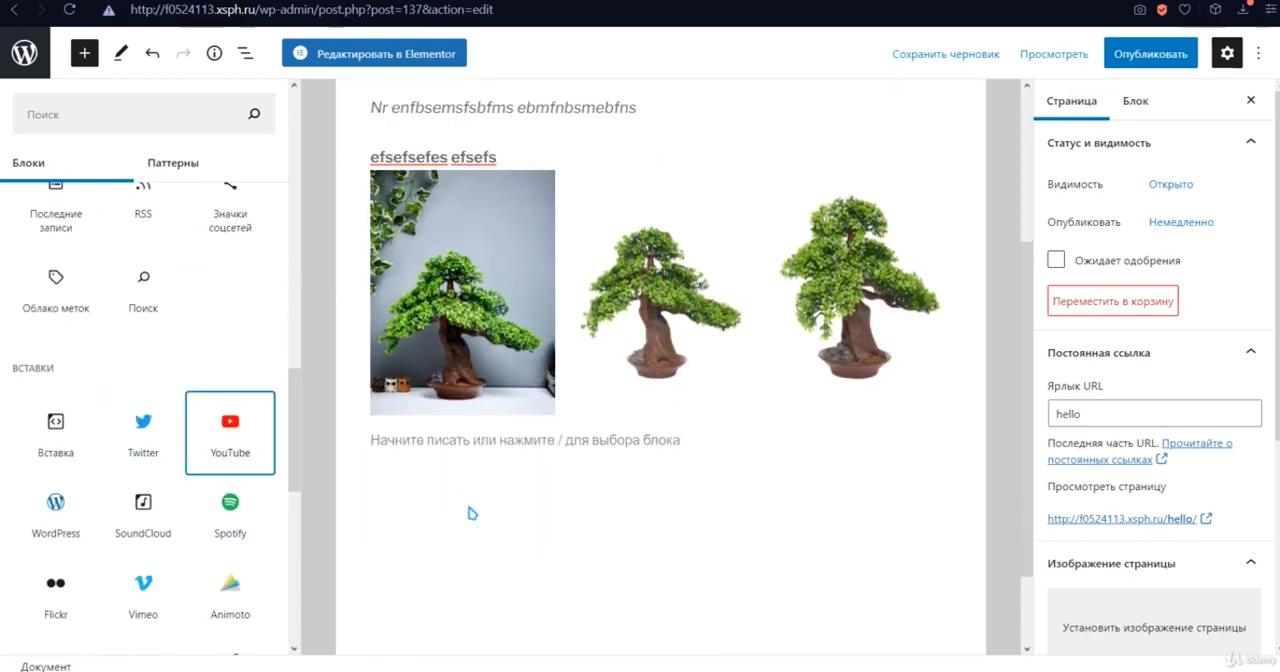
- Insert a YouTube embed block below the empty paragraph under the gallery and place the cursor in its URL field
{"action": "scroll", "coordinate": [515, 425], "scroll_direction": "down", "scroll_amount": 1}
{"action": "left_click", "coordinate": [500, 386]}
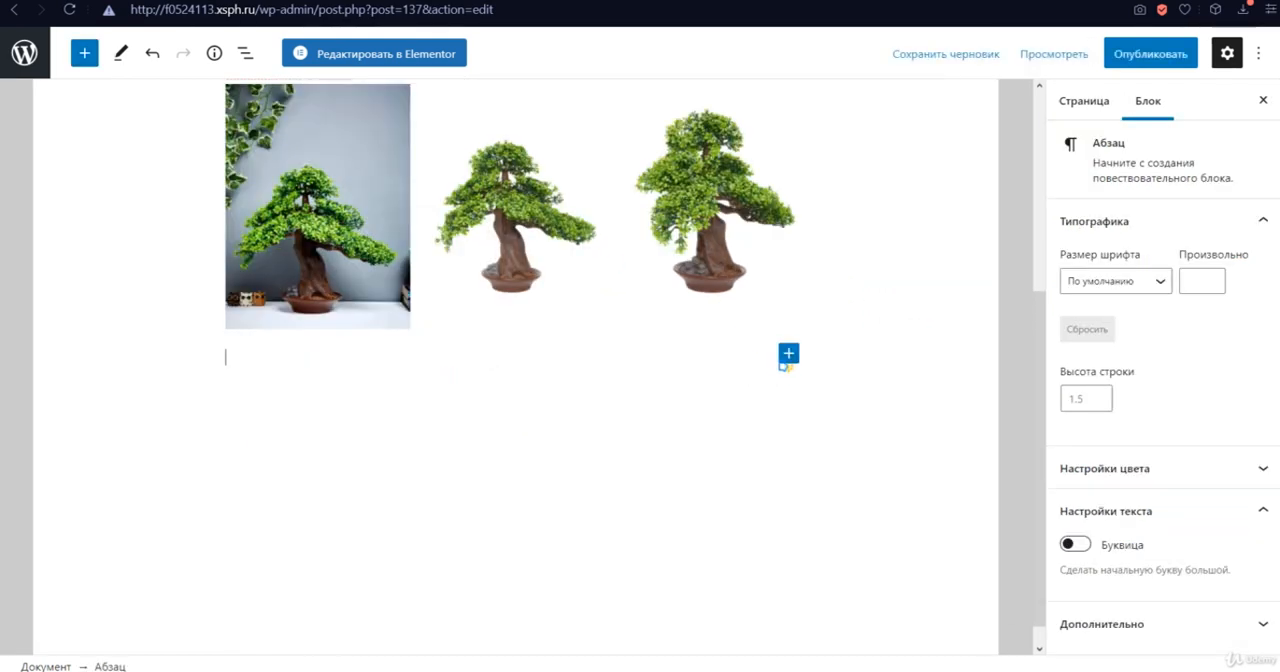
{"action": "left_click", "coordinate": [98, 58]}
{"action": "scroll", "coordinate": [170, 529], "scroll_direction": "down", "scroll_amount": 10}
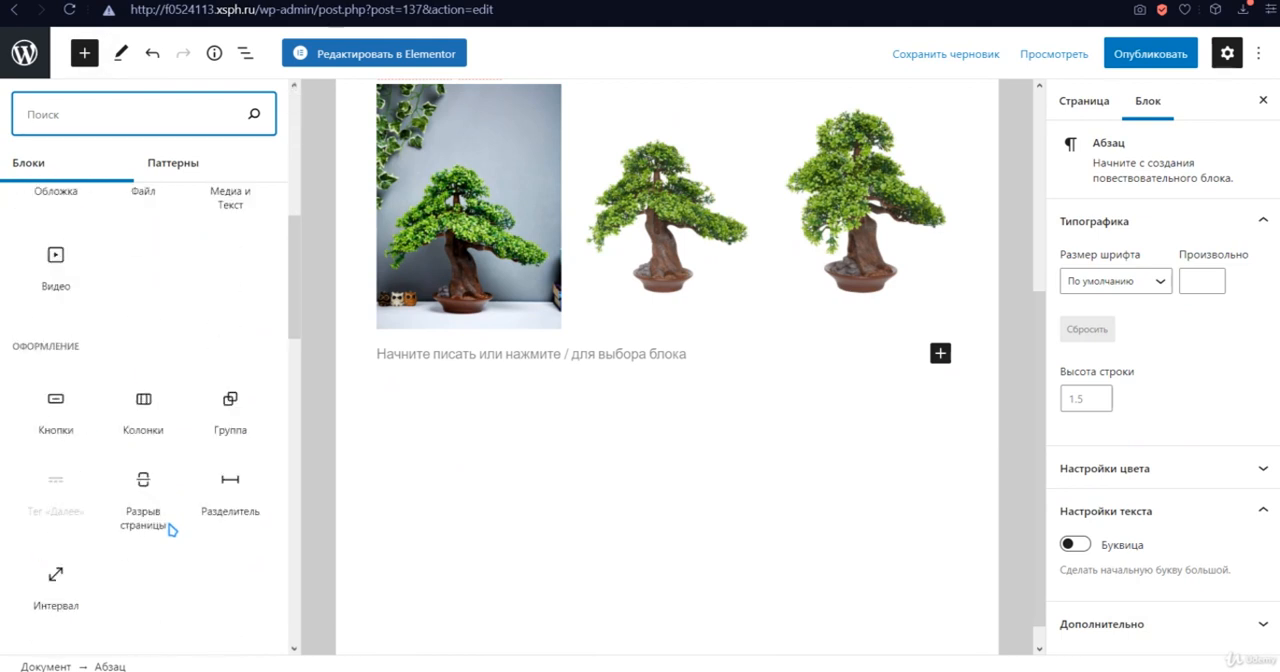
{"action": "scroll", "coordinate": [200, 350], "scroll_direction": "up", "scroll_amount": 5}
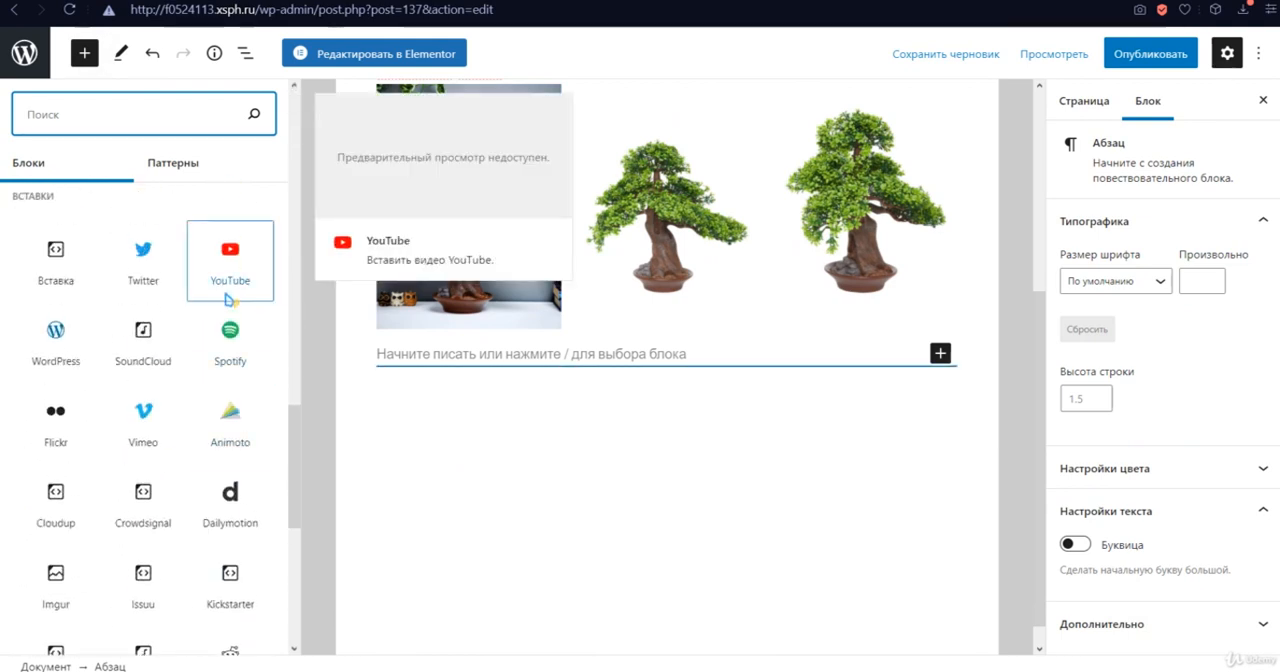
{"action": "left_click_drag", "start_coordinate": [229, 280], "coordinate": [417, 366]}
{"action": "left_click", "coordinate": [500, 496]}
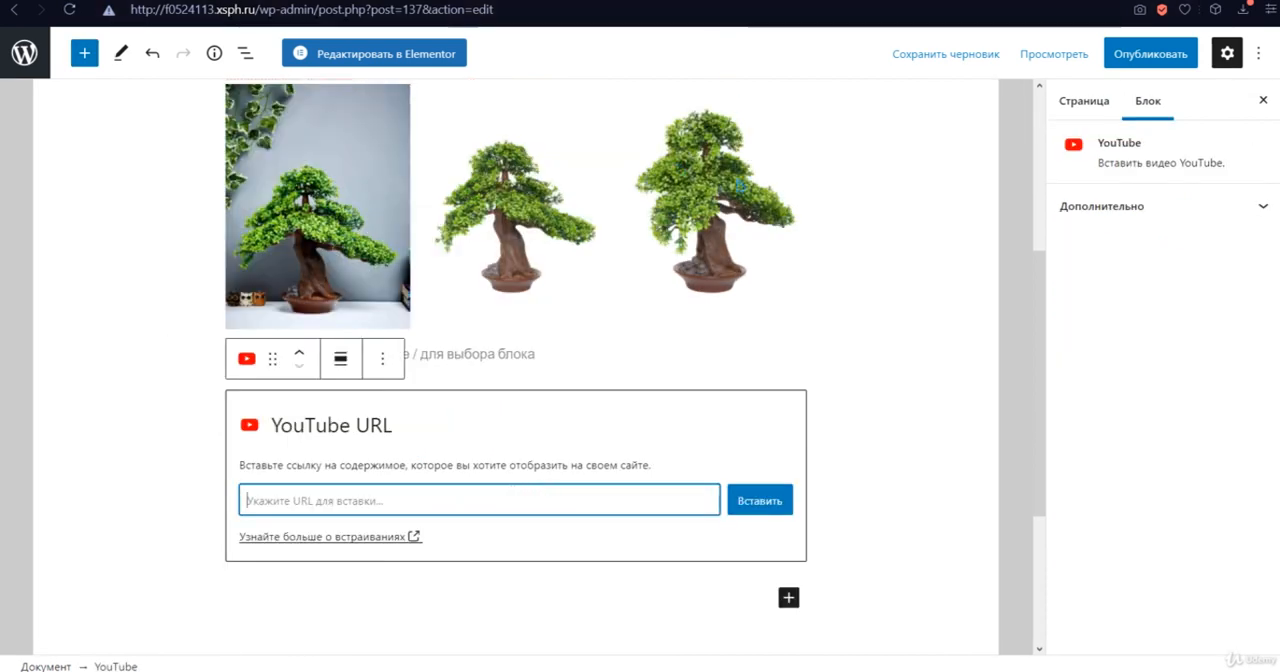
- Set the page's featured image to the media library's close-up of red and green succulents in a white pot with black triangles
{"action": "scroll", "coordinate": [1005, 280], "scroll_direction": "up", "scroll_amount": 4}
{"action": "left_click", "coordinate": [1100, 101]}
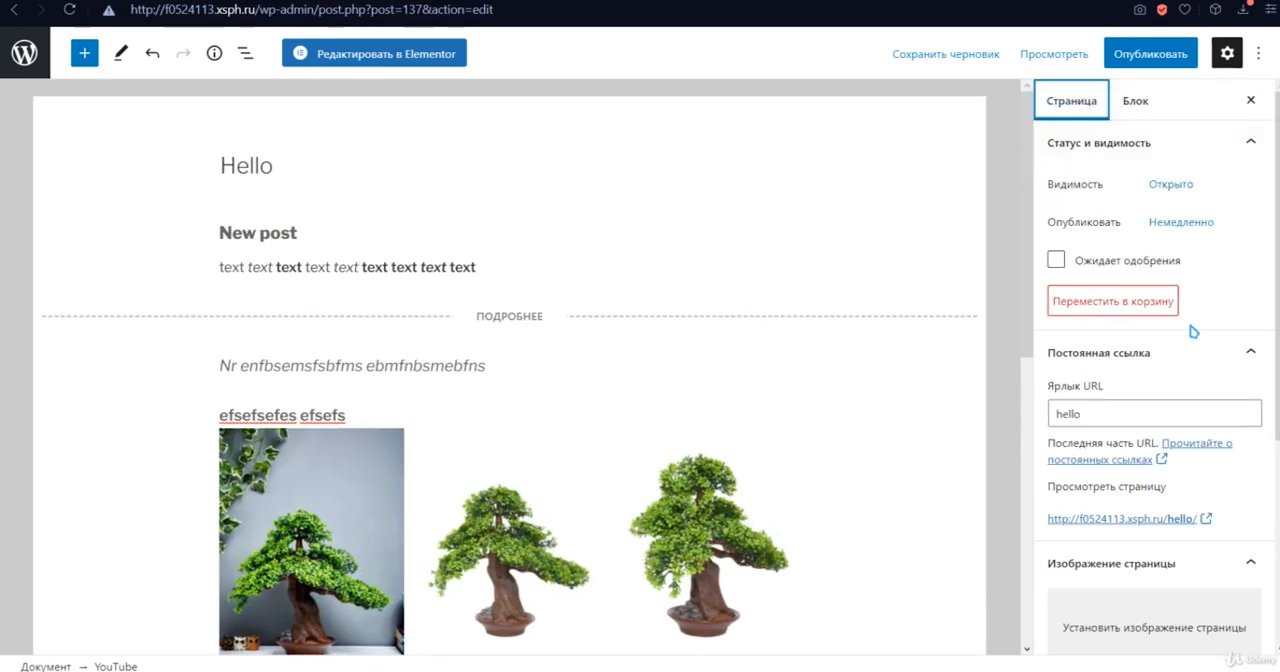
{"action": "scroll", "coordinate": [1194, 355], "scroll_direction": "down", "scroll_amount": 3}
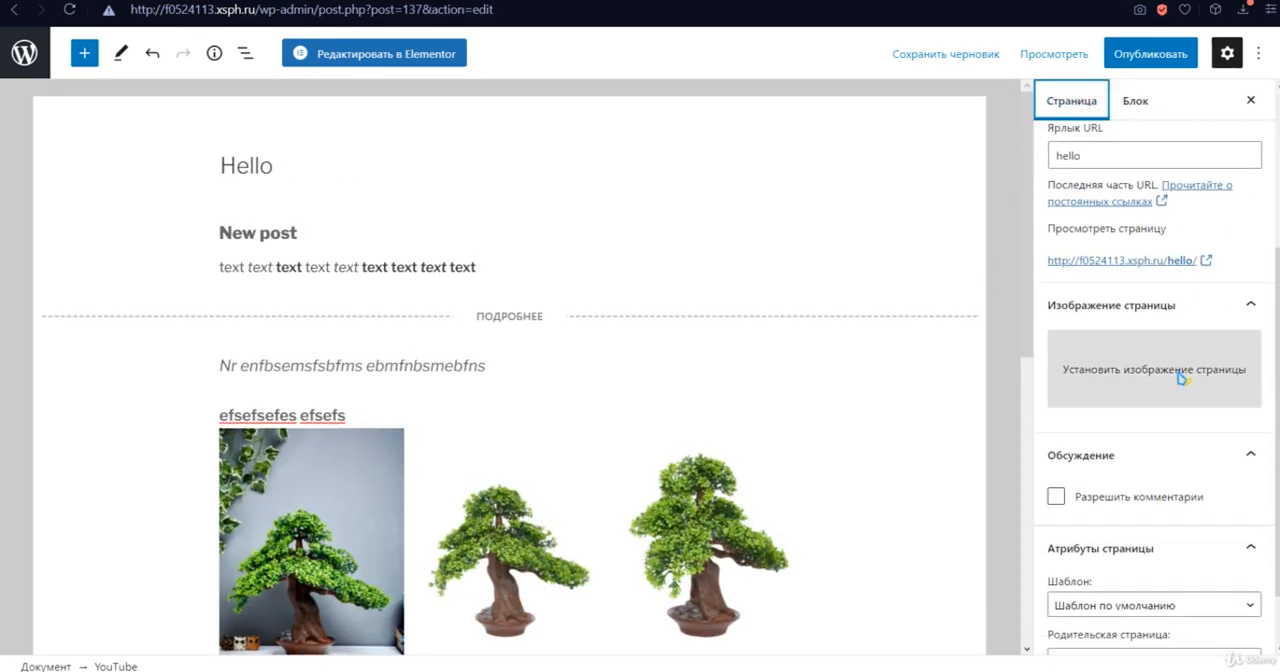
{"action": "left_click", "coordinate": [1183, 377]}
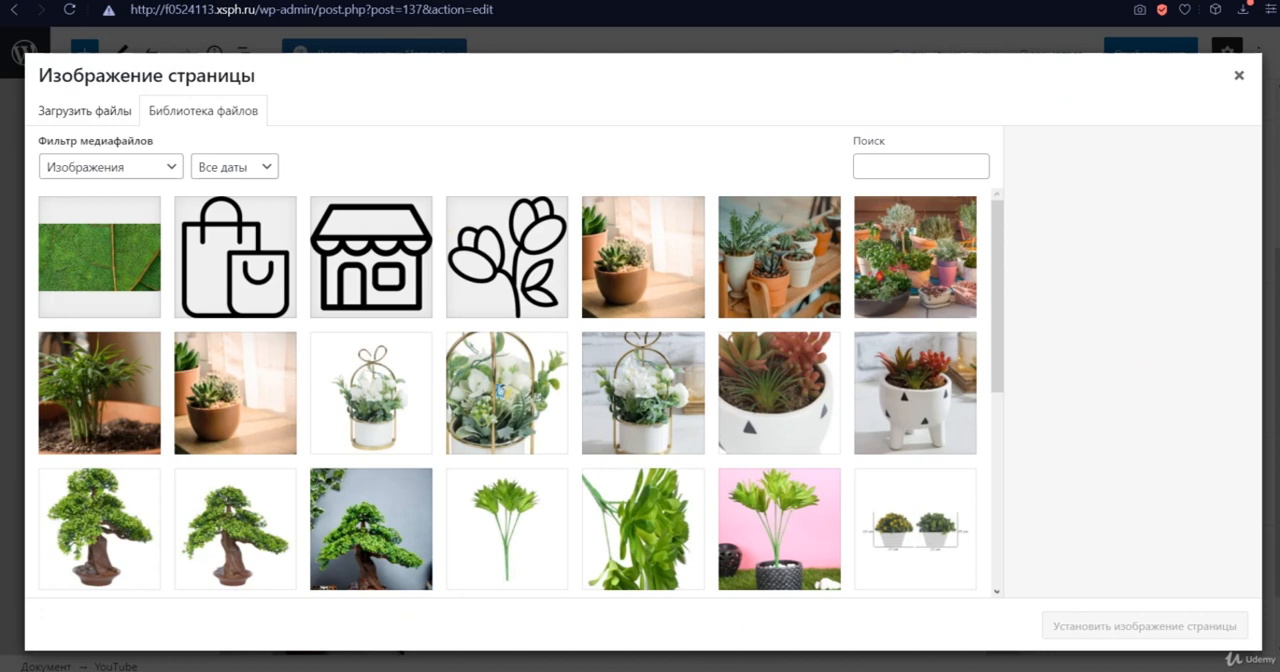
{"action": "left_click", "coordinate": [533, 525]}
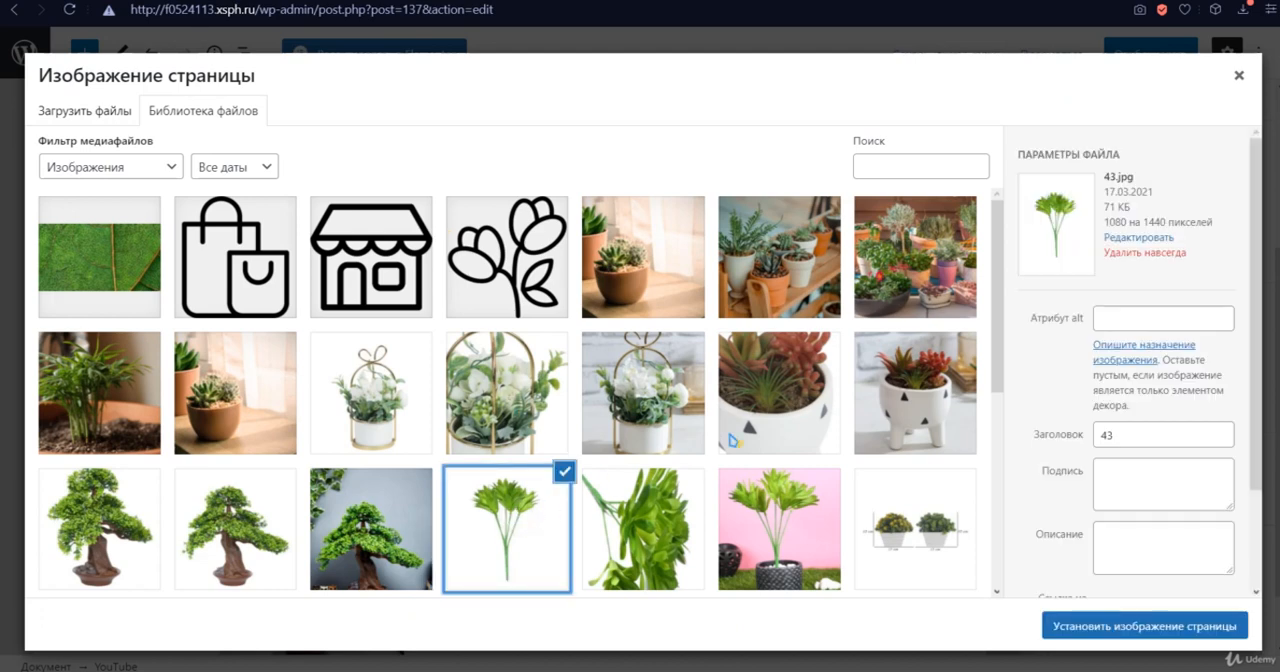
{"action": "left_click", "coordinate": [816, 406]}
{"action": "left_click", "coordinate": [1145, 626]}
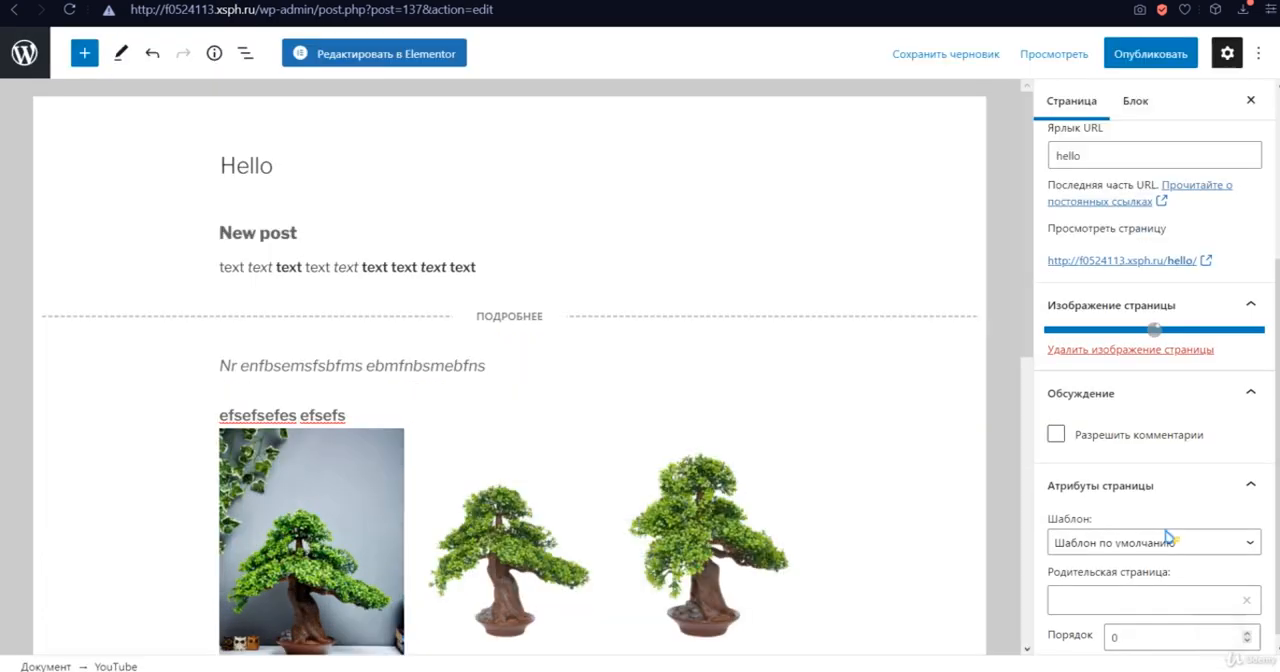
- Look at the Blog section on the home page, then examine the page's template and parent page attributes in the editor
{"action": "scroll", "coordinate": [1176, 444], "scroll_direction": "down", "scroll_amount": 3}
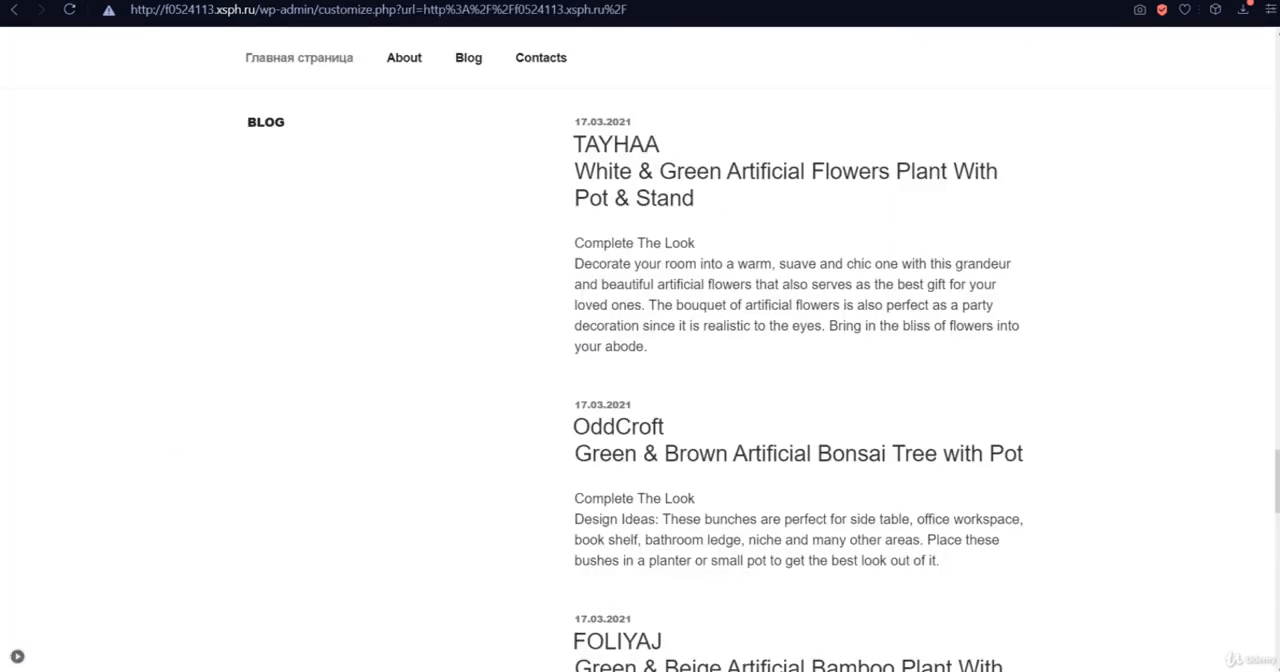
{"action": "left_click", "coordinate": [640, 168]}
{"action": "scroll", "coordinate": [643, 167], "scroll_direction": "up", "scroll_amount": 12}
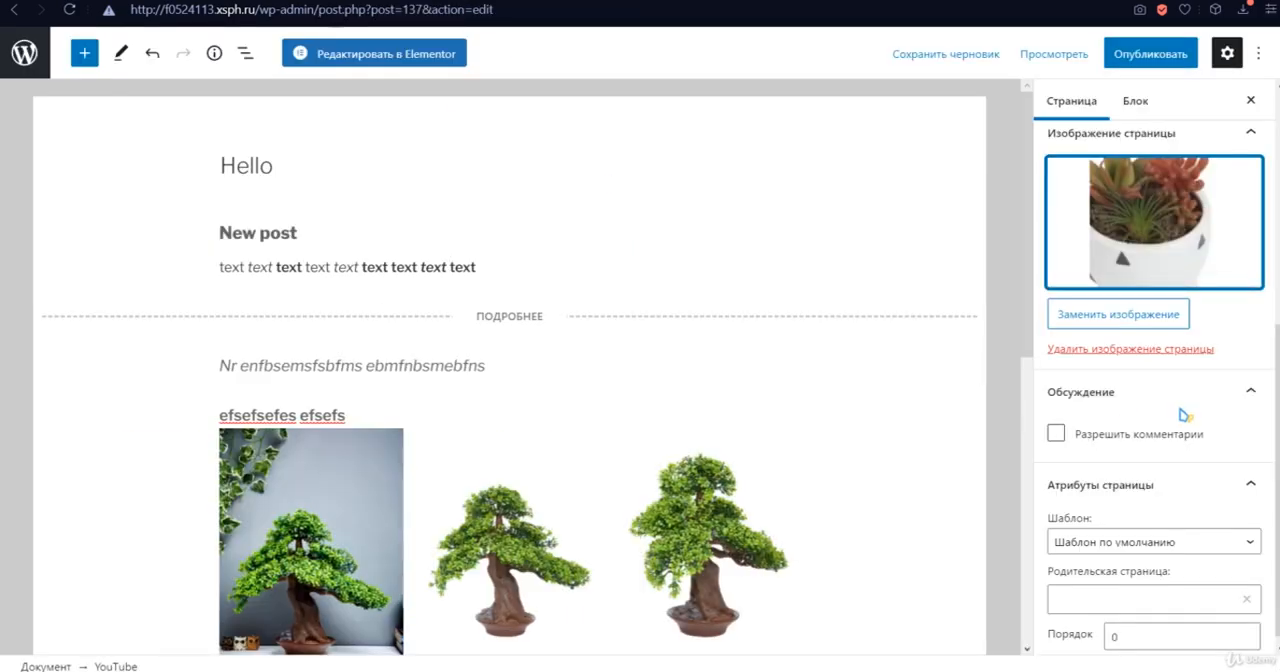
{"action": "scroll", "coordinate": [1165, 455], "scroll_direction": "down", "scroll_amount": 1}
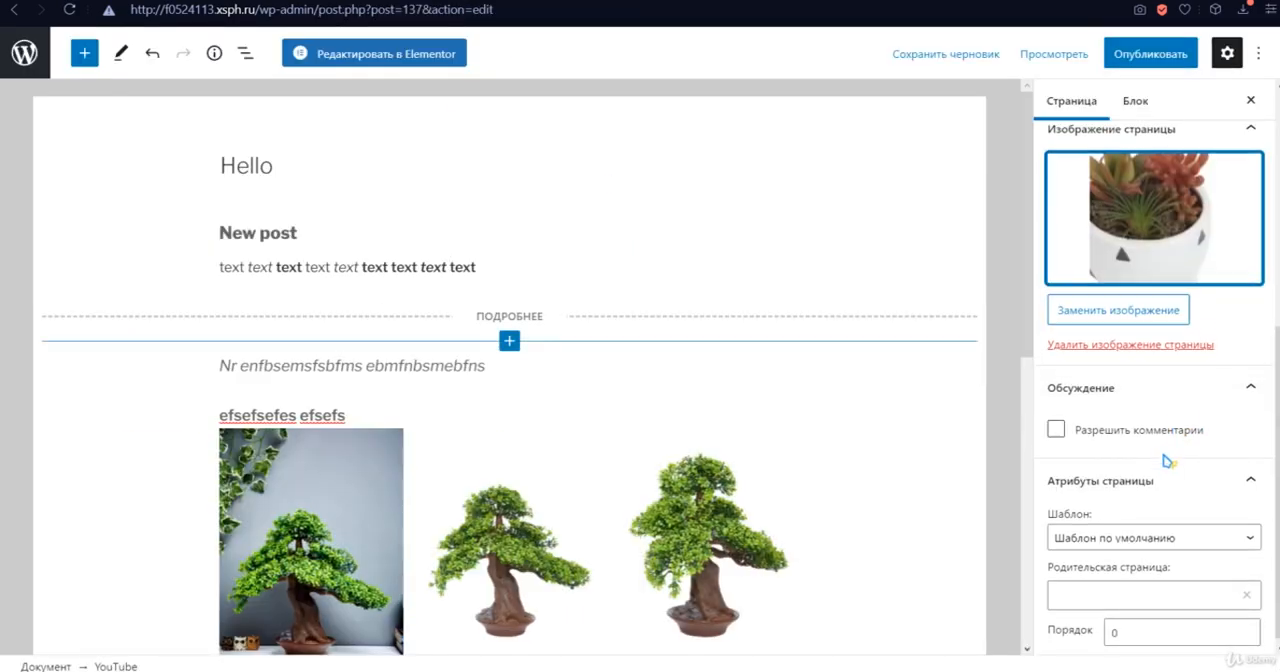
{"action": "left_click", "coordinate": [1202, 532]}
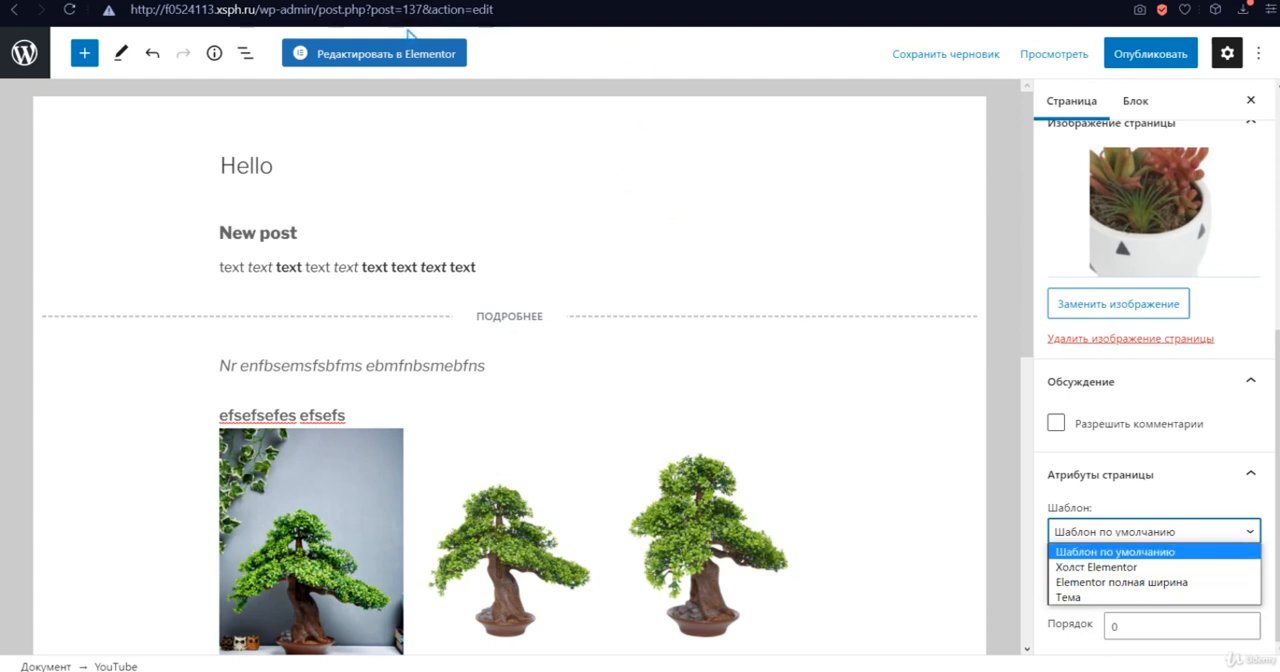
{"action": "left_click", "coordinate": [1254, 533]}
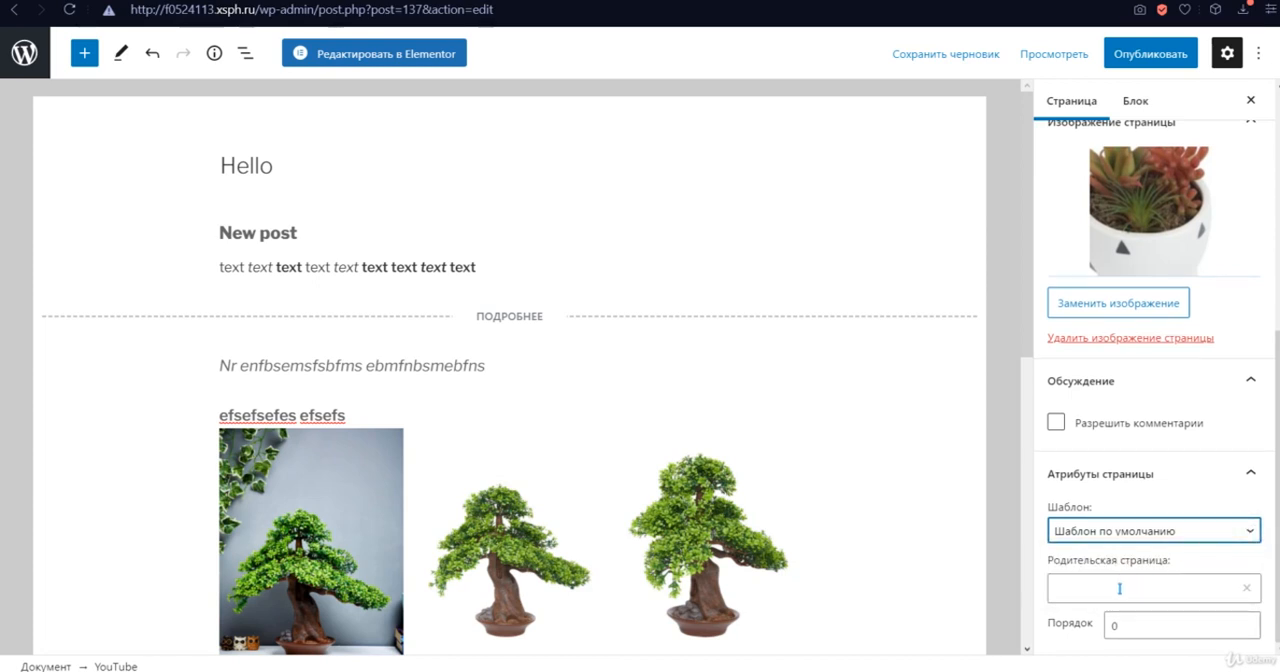
{"action": "left_click", "coordinate": [1120, 590]}
{"action": "left_click", "coordinate": [1098, 476]}
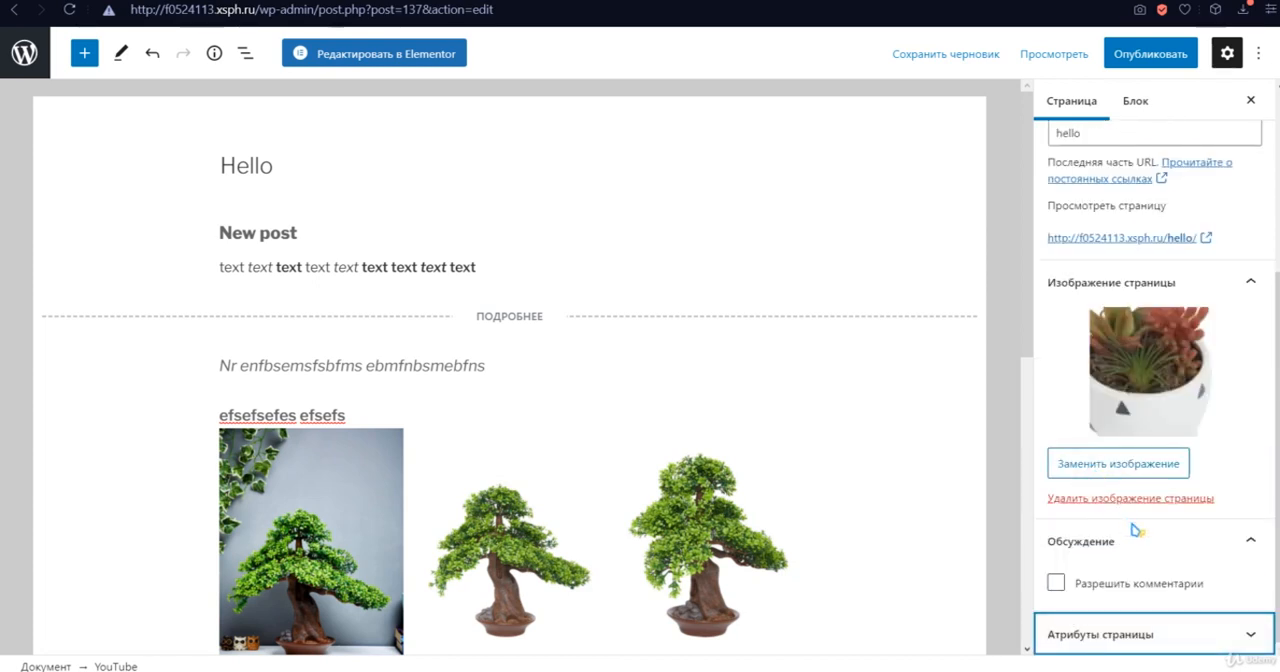
- Allow comments on the "Hello" page and publish it
{"action": "left_click", "coordinate": [1058, 583]}
{"action": "scroll", "coordinate": [1145, 425], "scroll_direction": "up", "scroll_amount": 3}
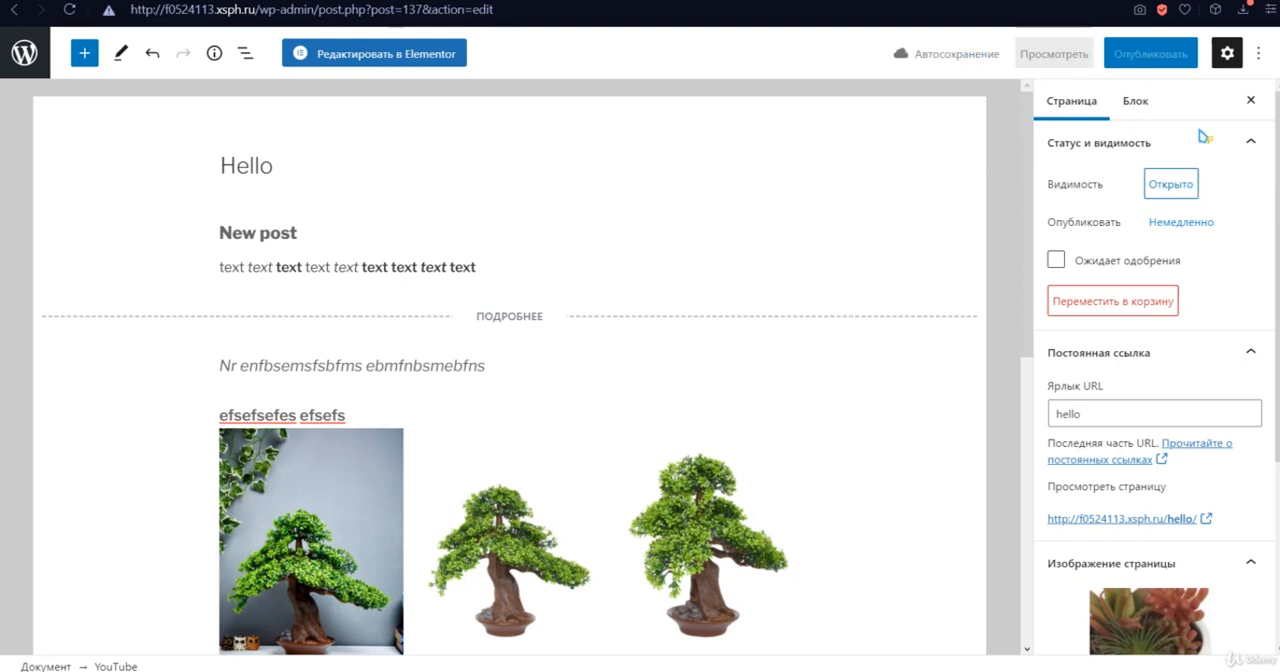
{"action": "left_click", "coordinate": [1169, 62]}
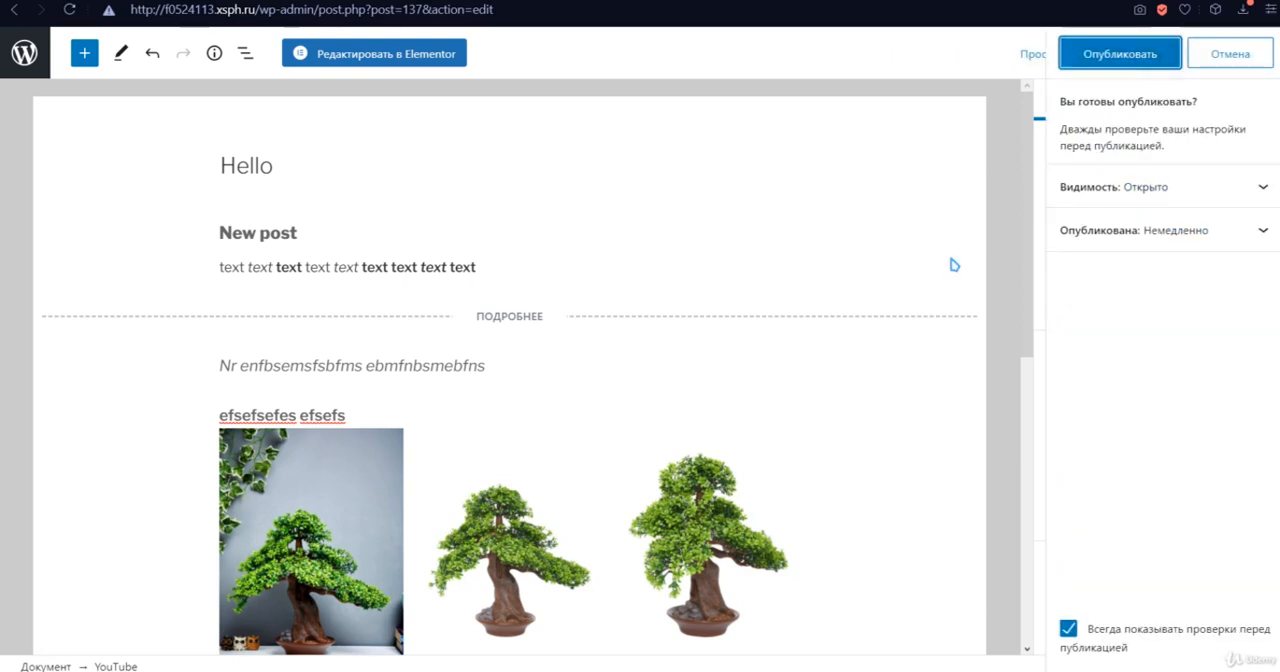
{"action": "left_click", "coordinate": [1115, 53]}
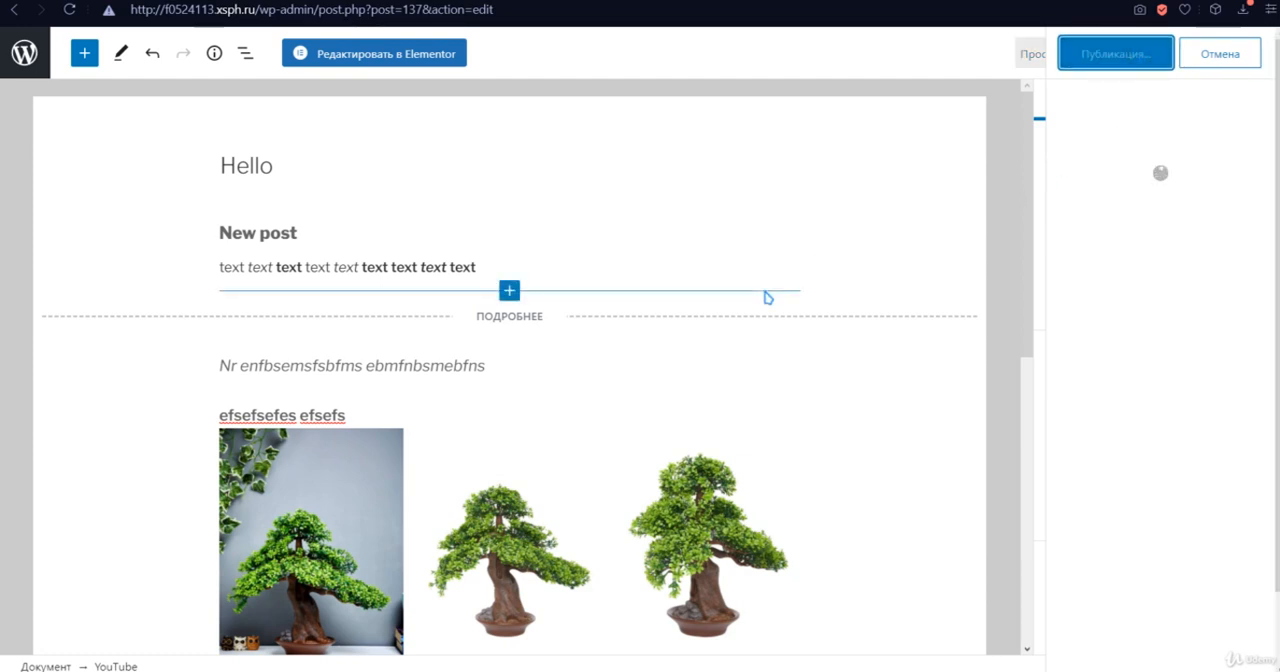
- Open the post "TAYHAA White & Green Artificial Flowers Plant With Pot & Stand" for editing and look over its content and settings
{"action": "left_click", "coordinate": [40, 62]}
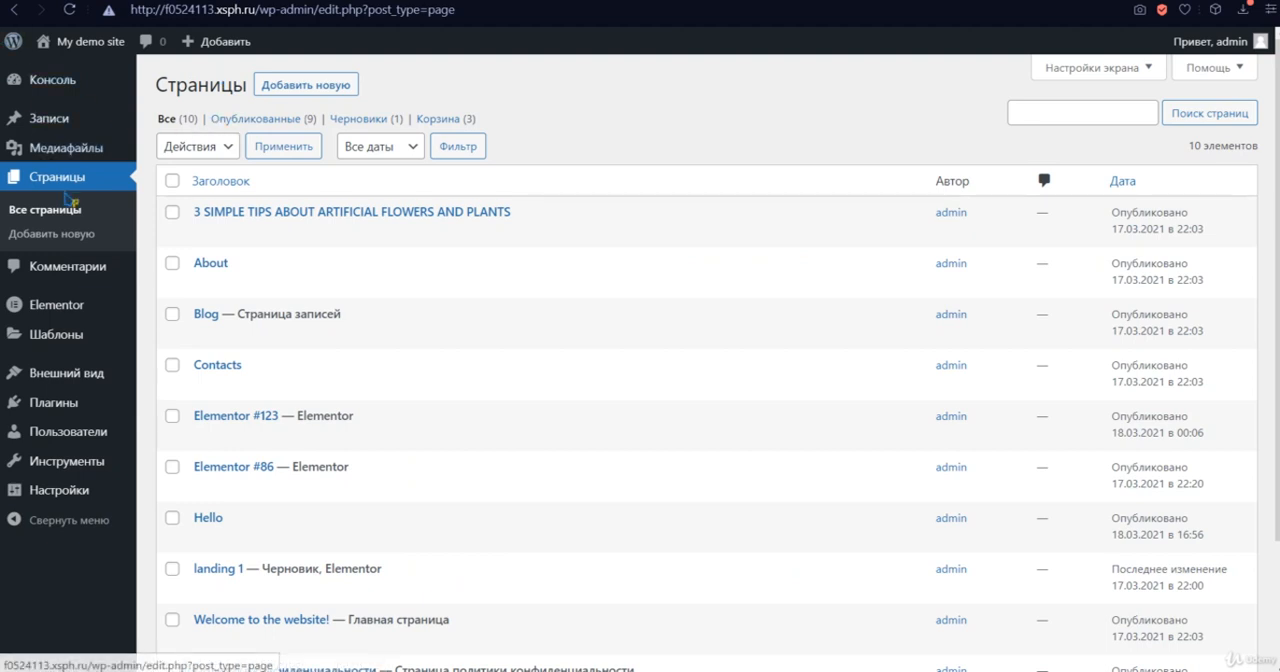
{"action": "mouse_move", "coordinate": [48, 127]}
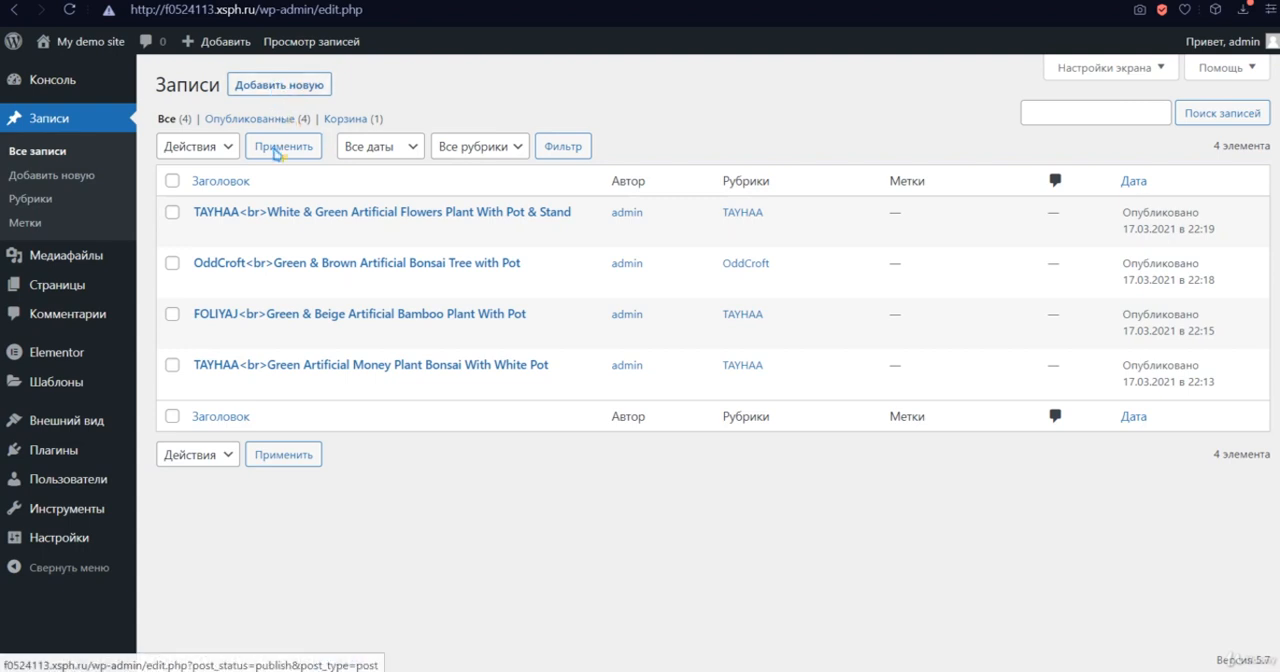
{"action": "left_click", "coordinate": [298, 213]}
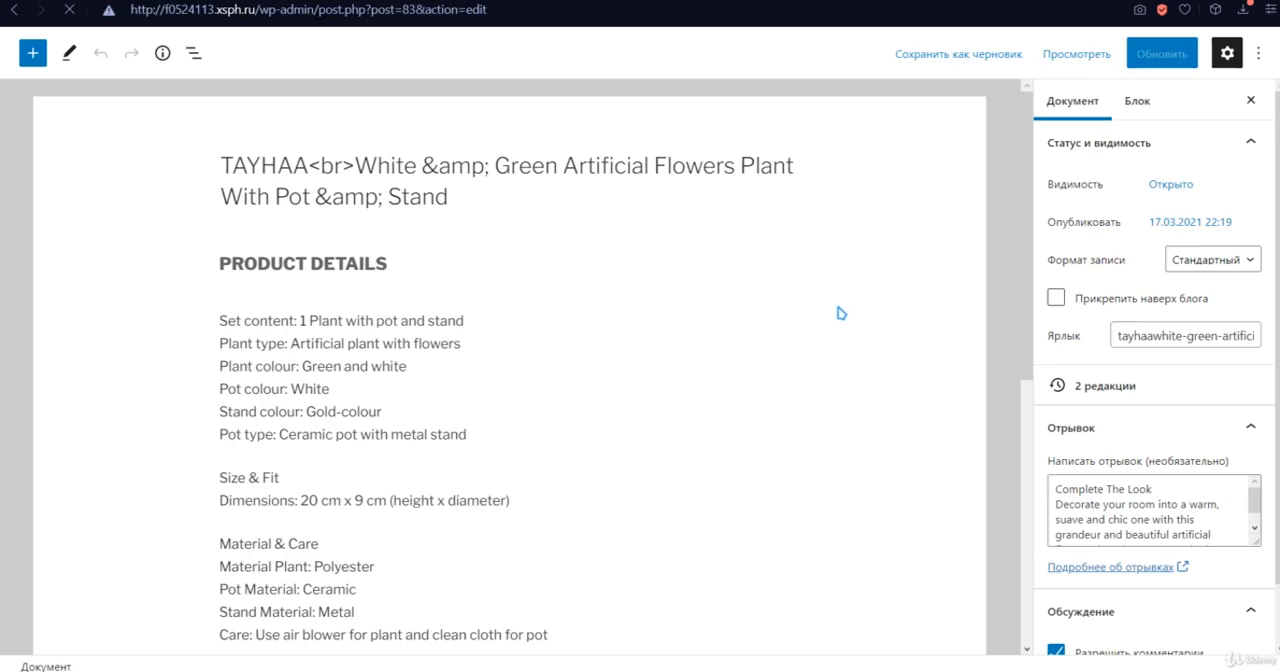
{"action": "scroll", "coordinate": [560, 330], "scroll_direction": "down", "scroll_amount": 2}
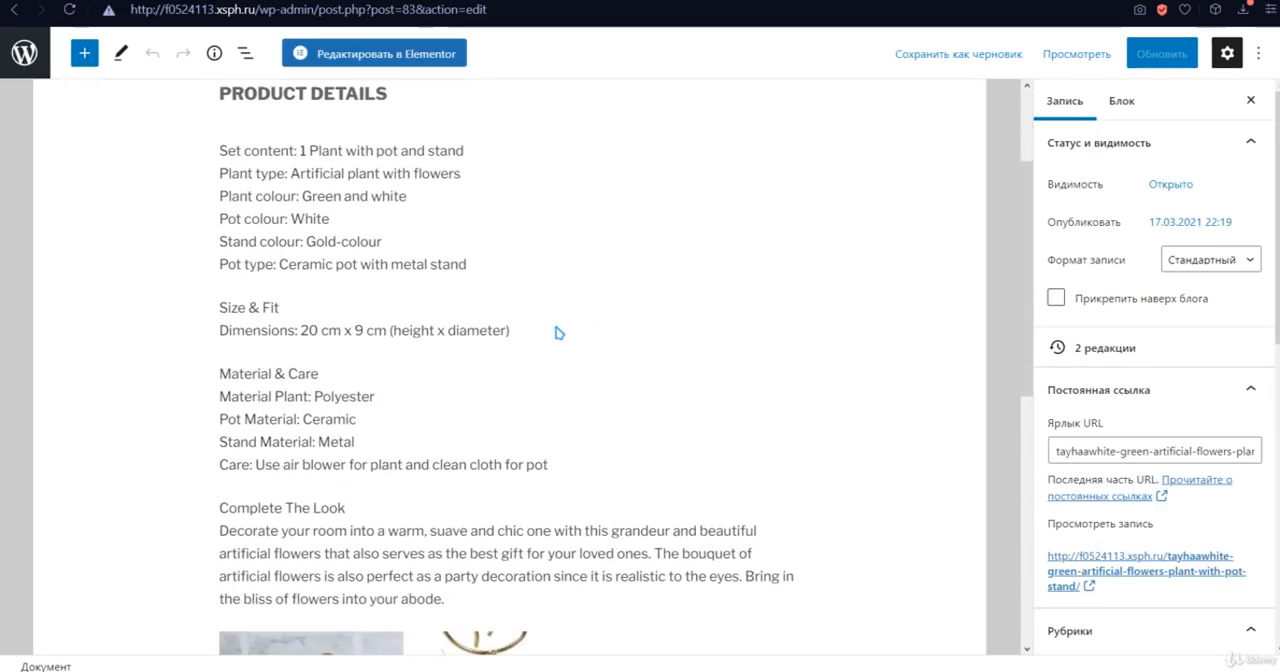
{"action": "scroll", "coordinate": [558, 332], "scroll_direction": "up", "scroll_amount": 2}
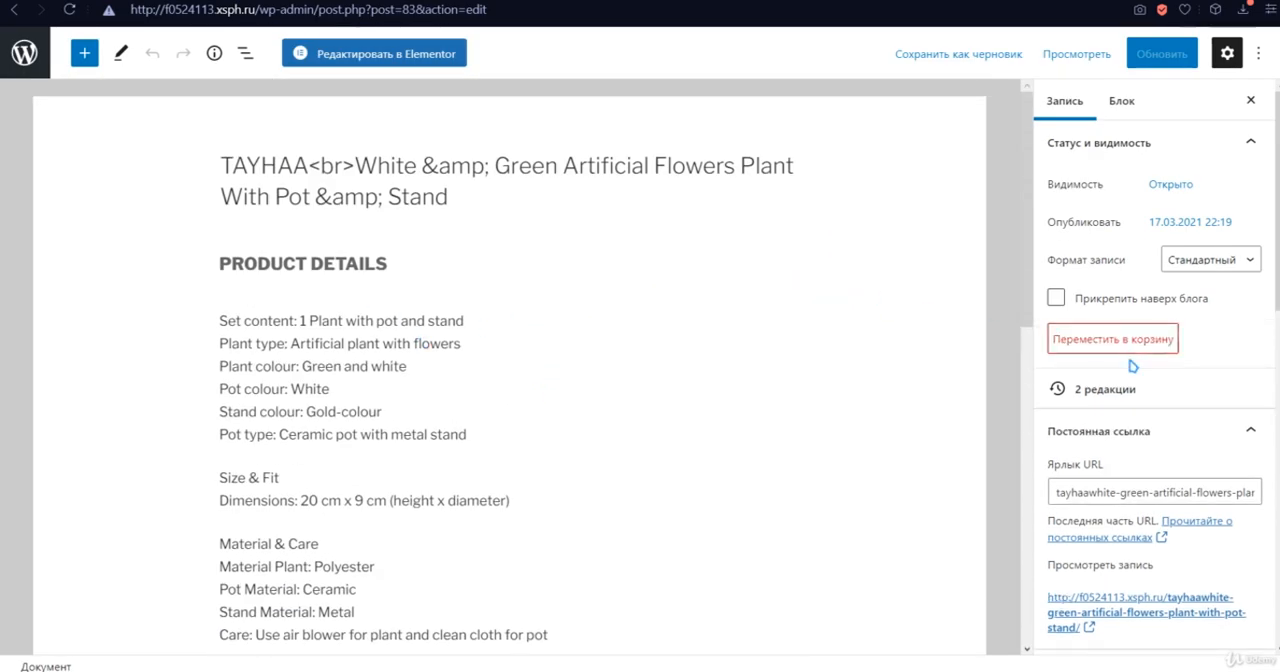
{"action": "scroll", "coordinate": [1132, 366], "scroll_direction": "down", "scroll_amount": 4}
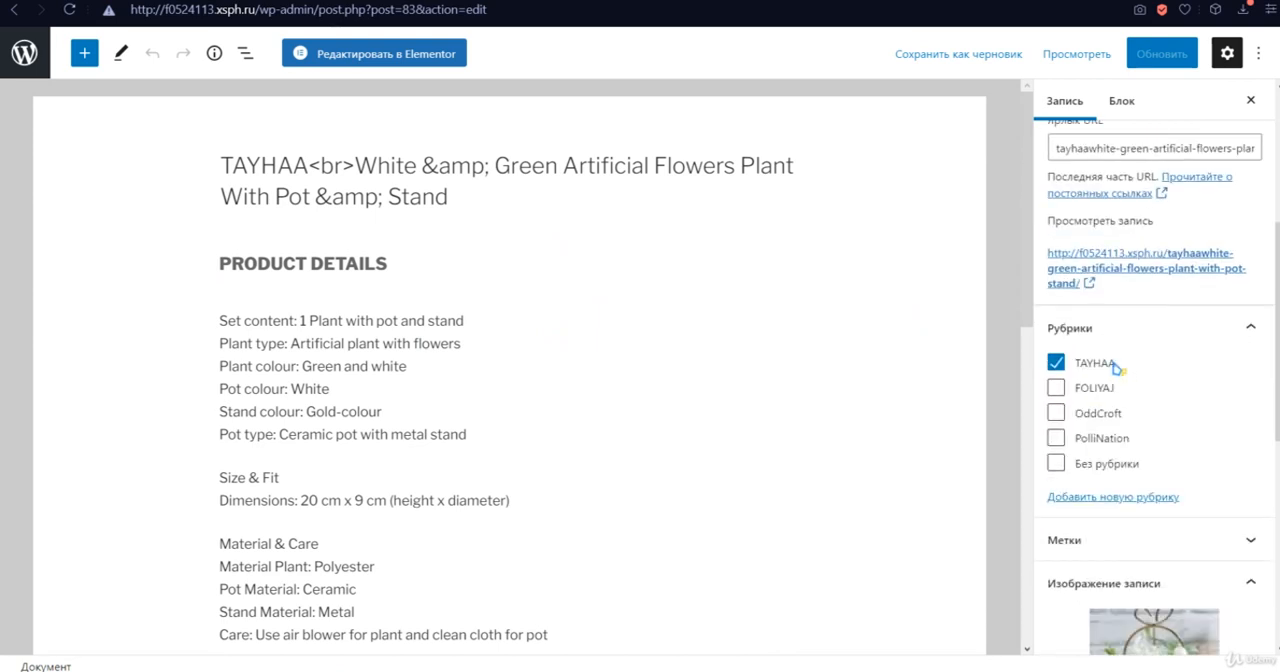
- Add the tag "white" to the post
{"action": "left_click", "coordinate": [1247, 541]}
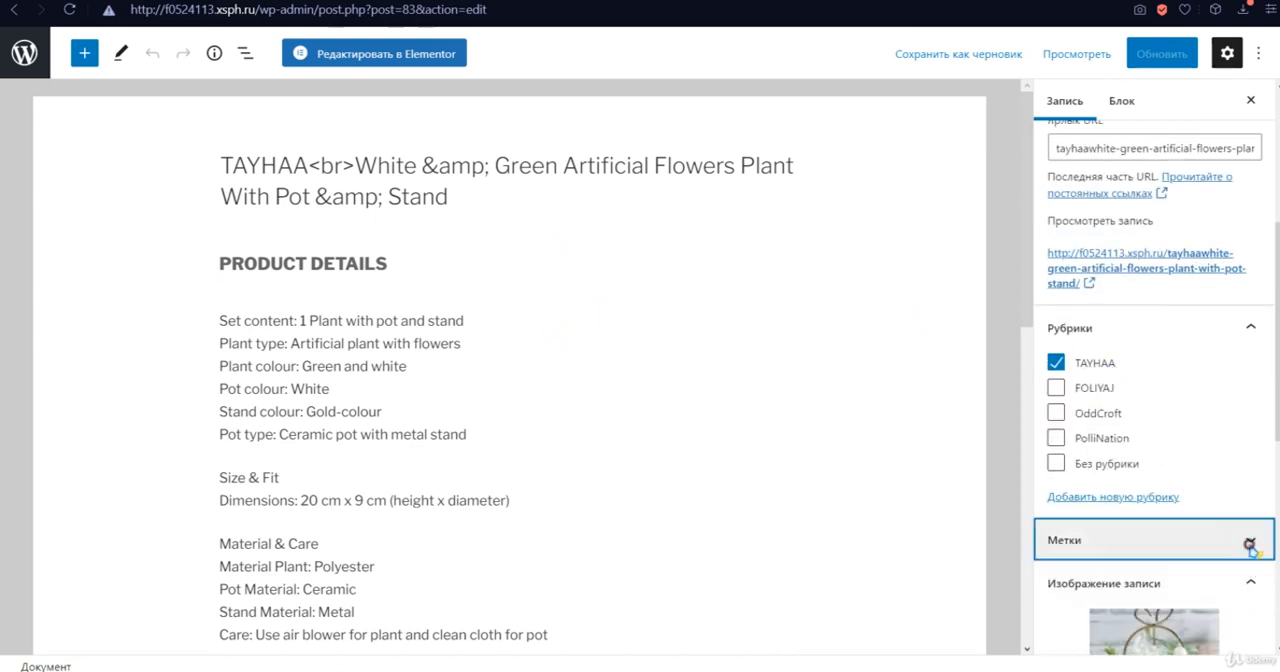
{"action": "left_click", "coordinate": [1146, 419]}
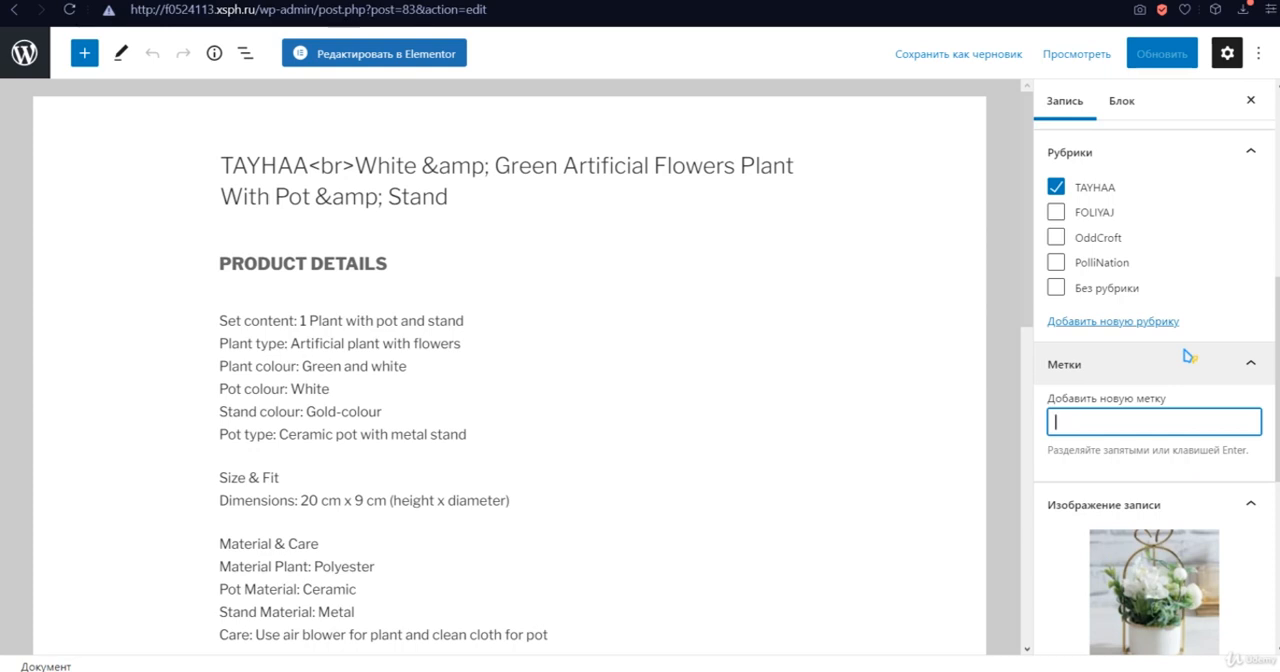
{"action": "left_click", "coordinate": [1190, 428]}
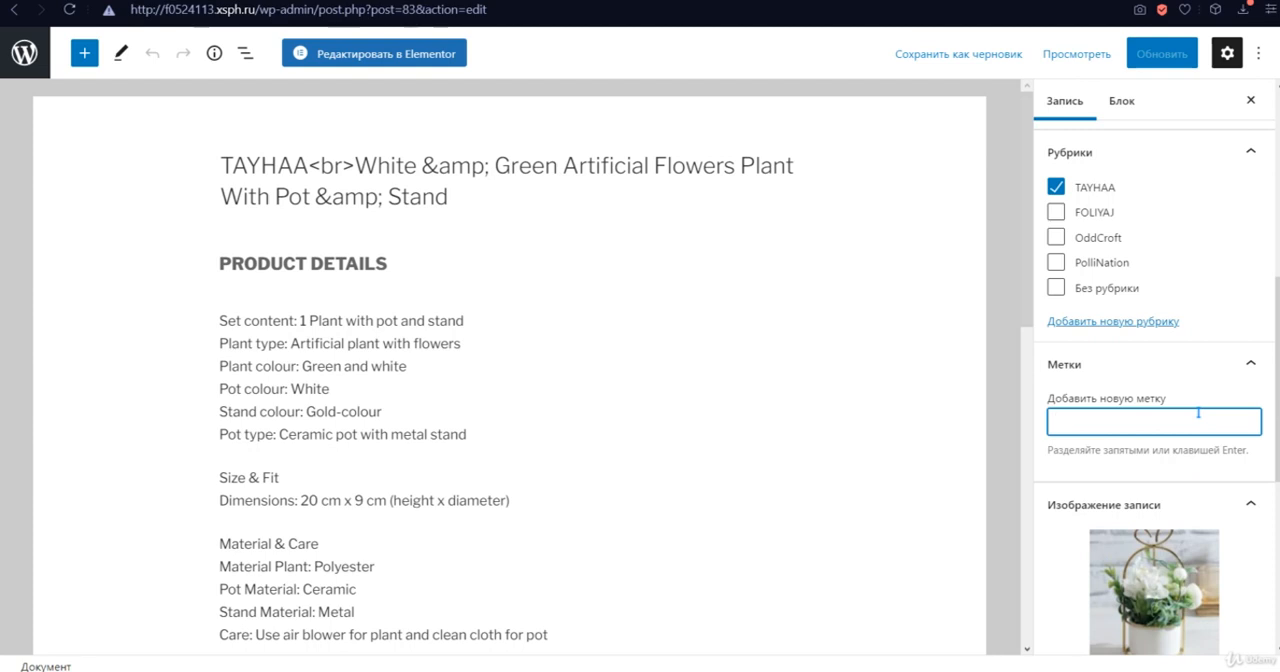
{"action": "scroll", "coordinate": [1172, 515], "scroll_direction": "down", "scroll_amount": 1}
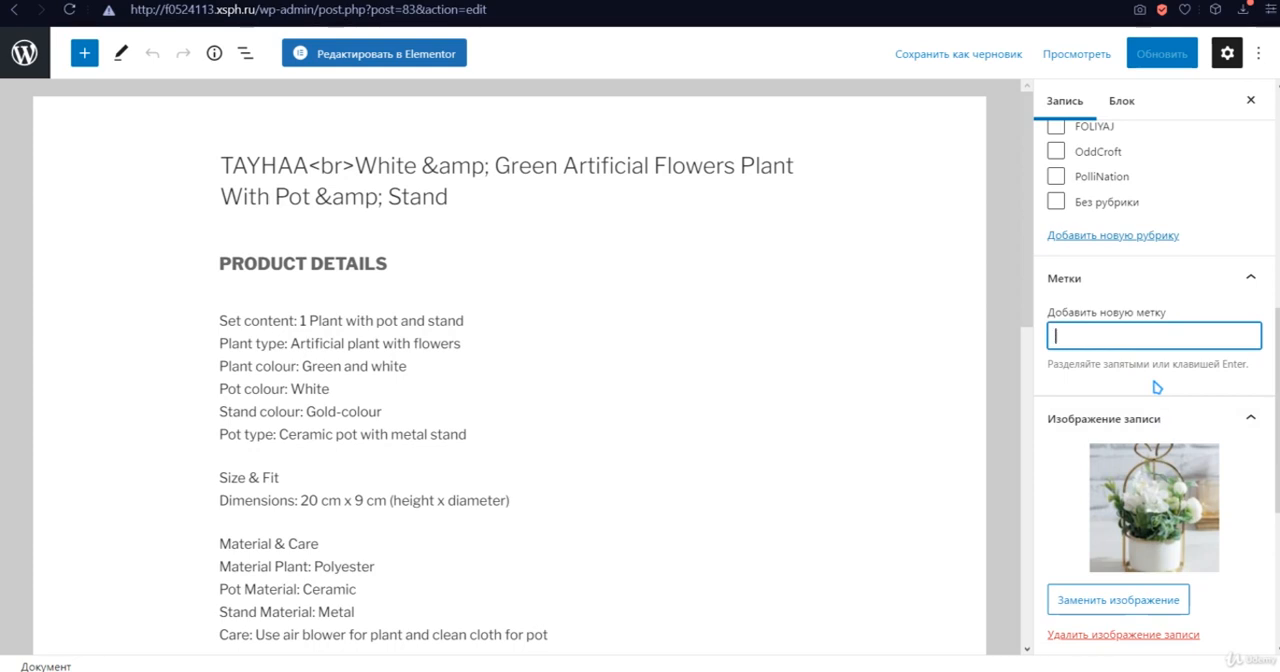
{"action": "type", "text": "te"}
{"action": "key", "text": "Return"}
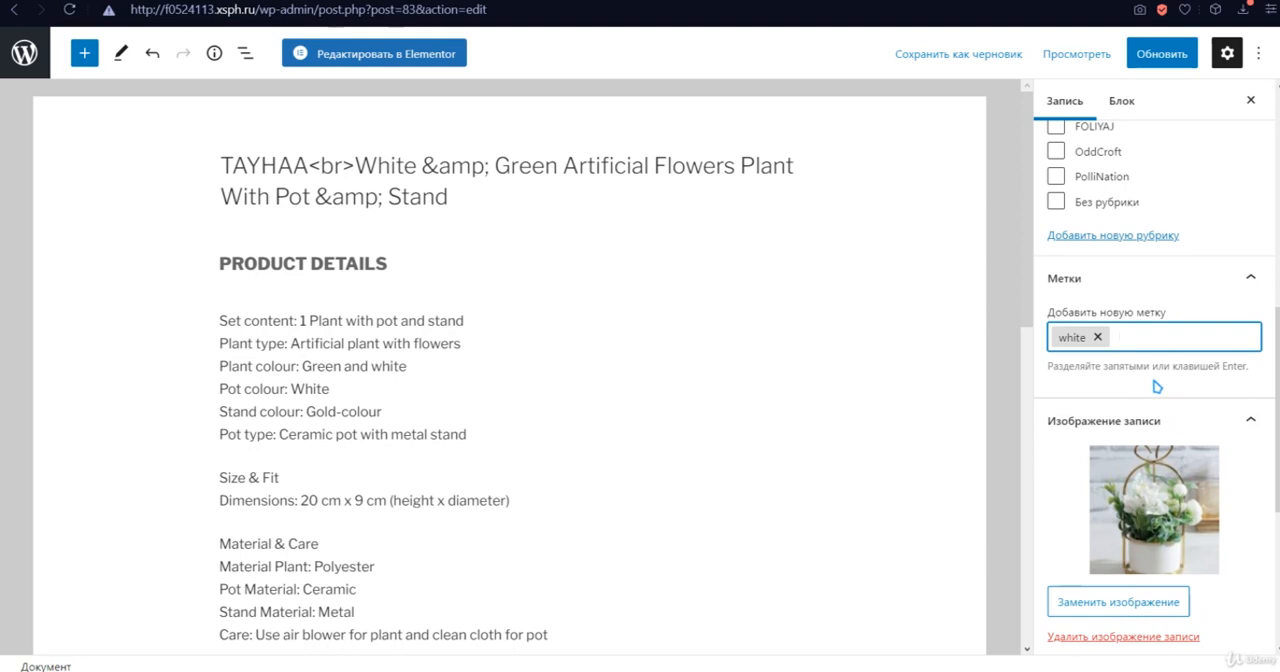
{"action": "type", "text": "gree"}
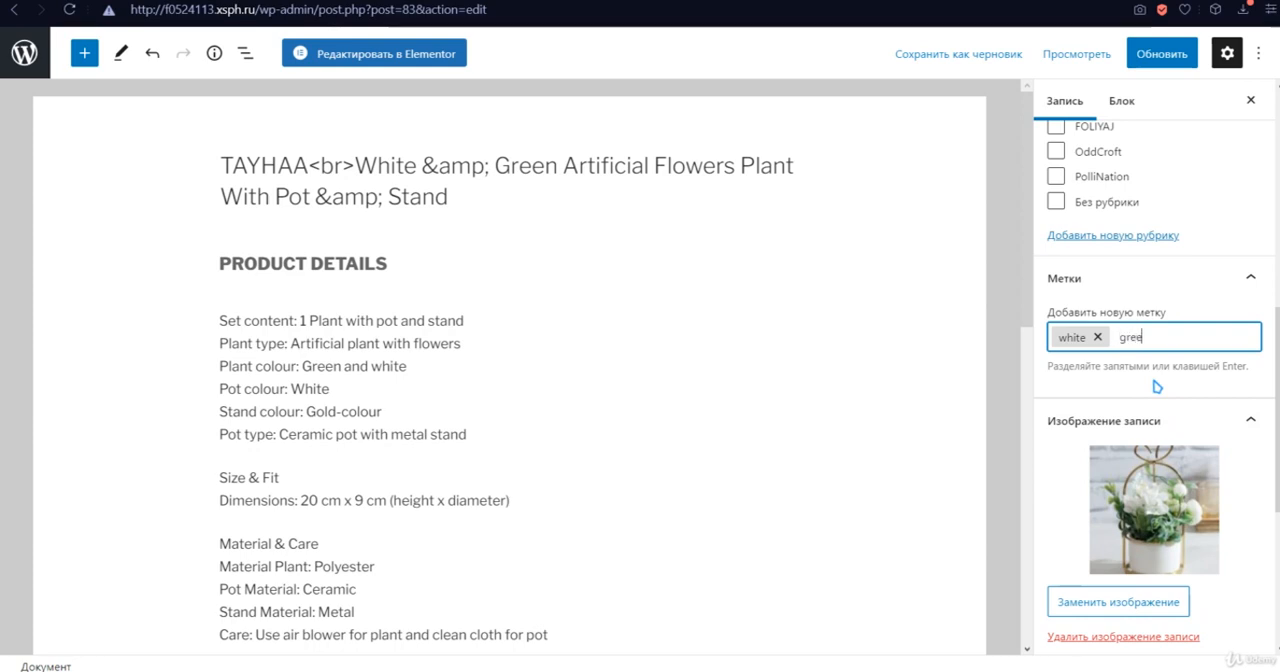
{"action": "type", "text": "n"}
{"action": "left_click", "coordinate": [755, 339]}
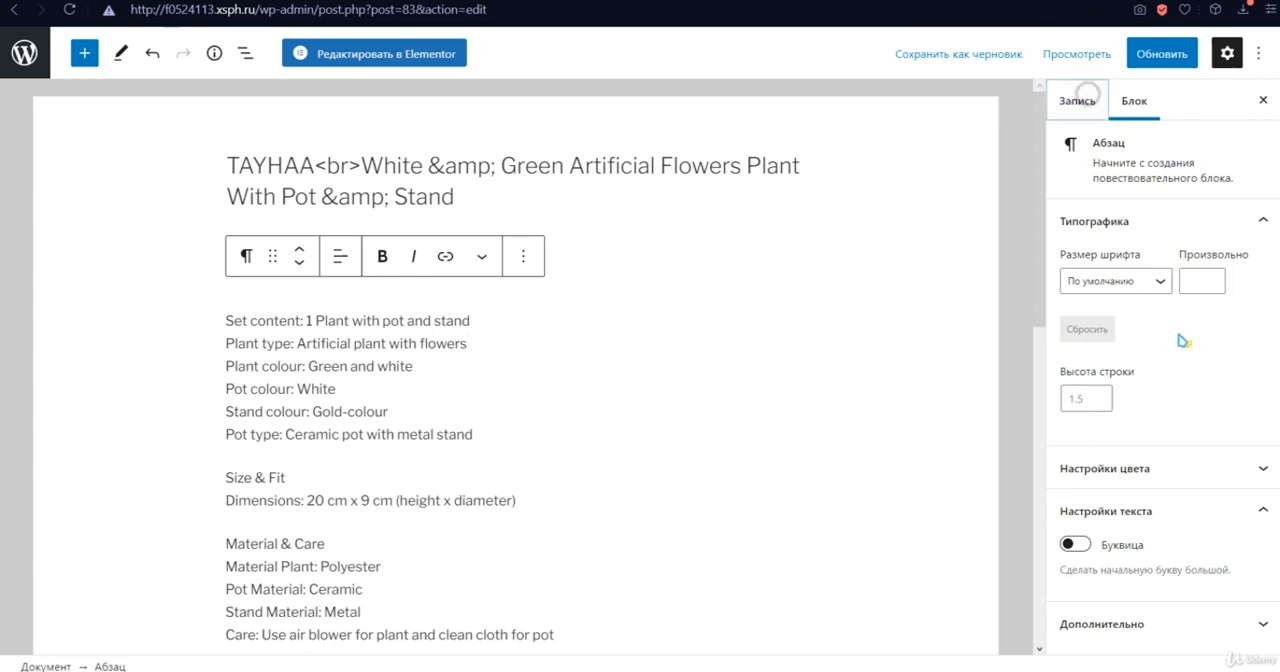
{"action": "left_click", "coordinate": [1076, 100]}
{"action": "scroll", "coordinate": [1150, 400], "scroll_direction": "down", "scroll_amount": 5}
{"action": "left_click", "coordinate": [1146, 345]}
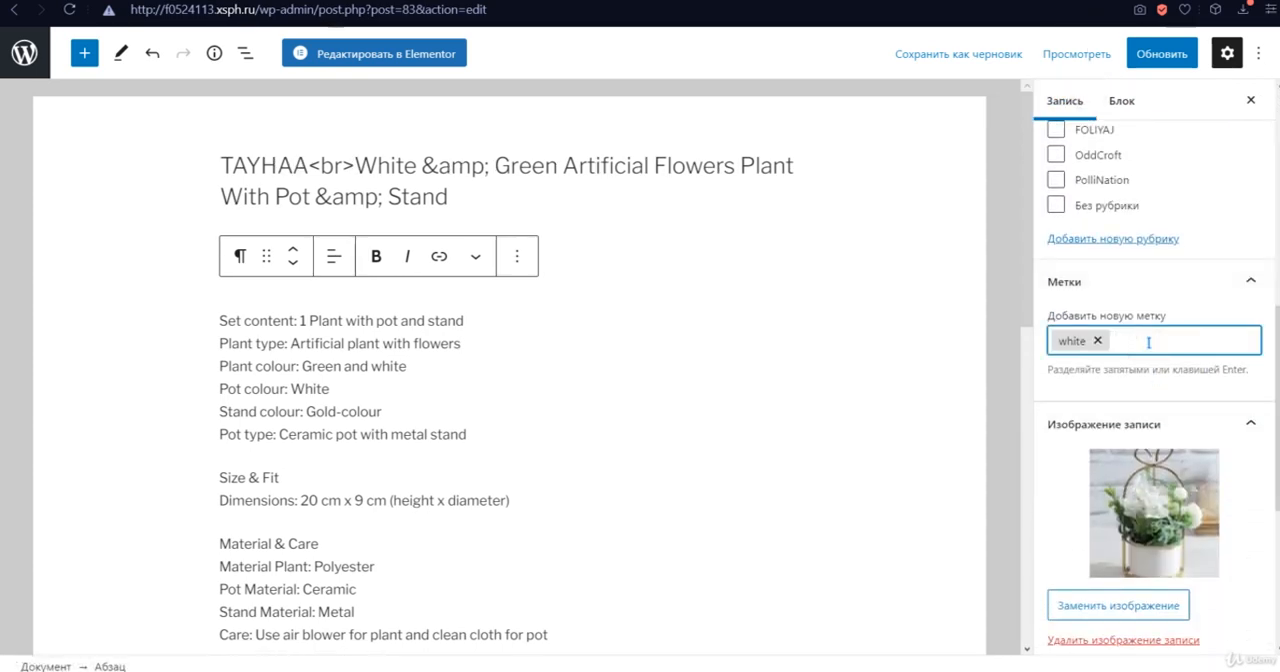
- Add the tag "green" to the post and update the post
{"action": "type", "text": "green"}
{"action": "key", "text": "Return"}
{"action": "left_click", "coordinate": [1161, 53]}
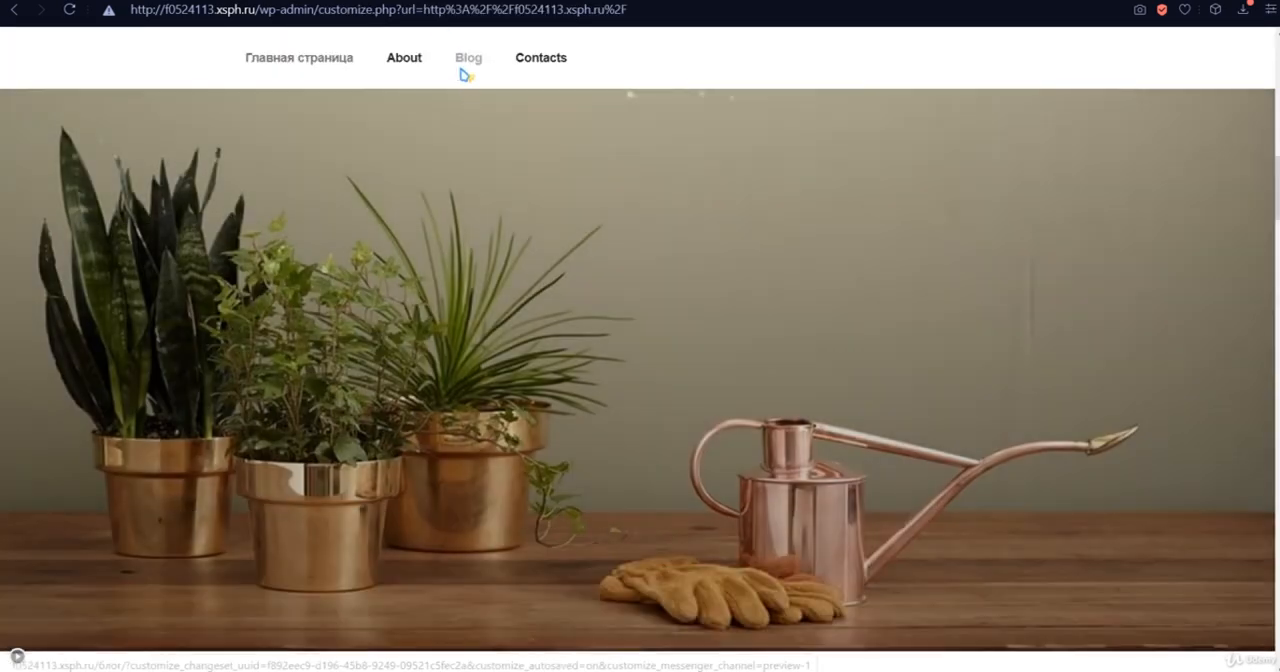
- Open the TAYHAA White & Green Artificial Flowers post from the site's Blog page and examine the tags below its gallery
{"action": "left_click", "coordinate": [466, 62]}
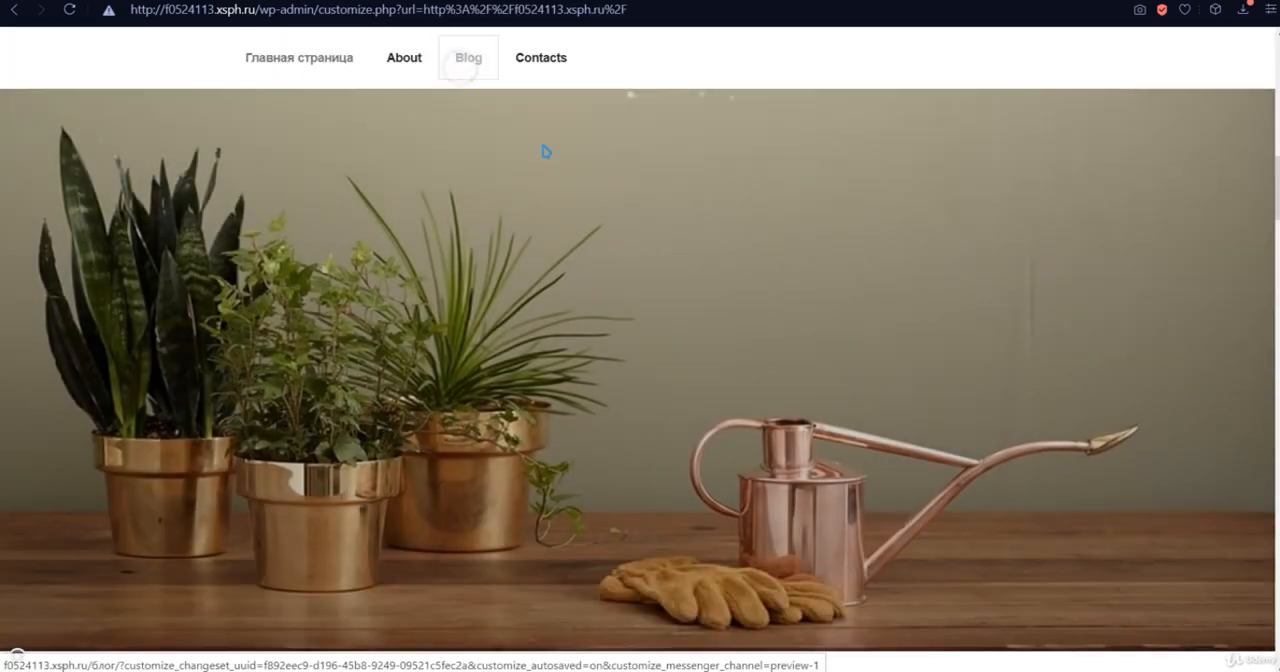
{"action": "scroll", "coordinate": [628, 288], "scroll_direction": "down", "scroll_amount": 3}
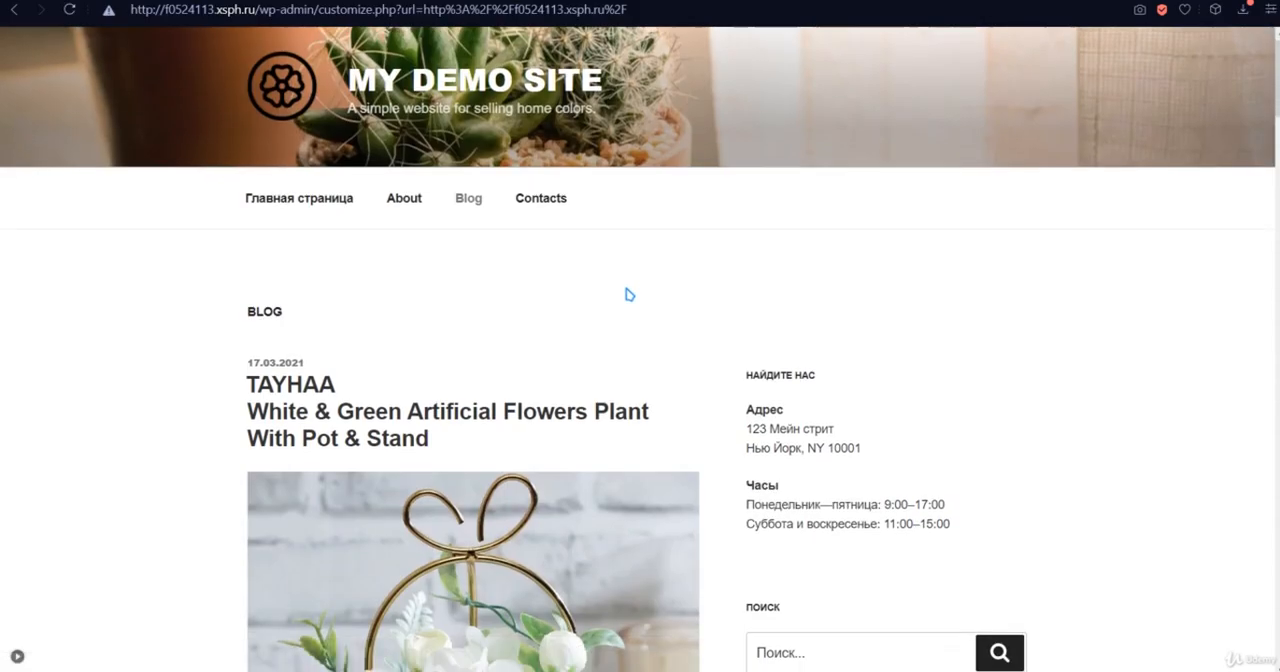
{"action": "scroll", "coordinate": [590, 260], "scroll_direction": "up", "scroll_amount": 2}
{"action": "left_click", "coordinate": [370, 345]}
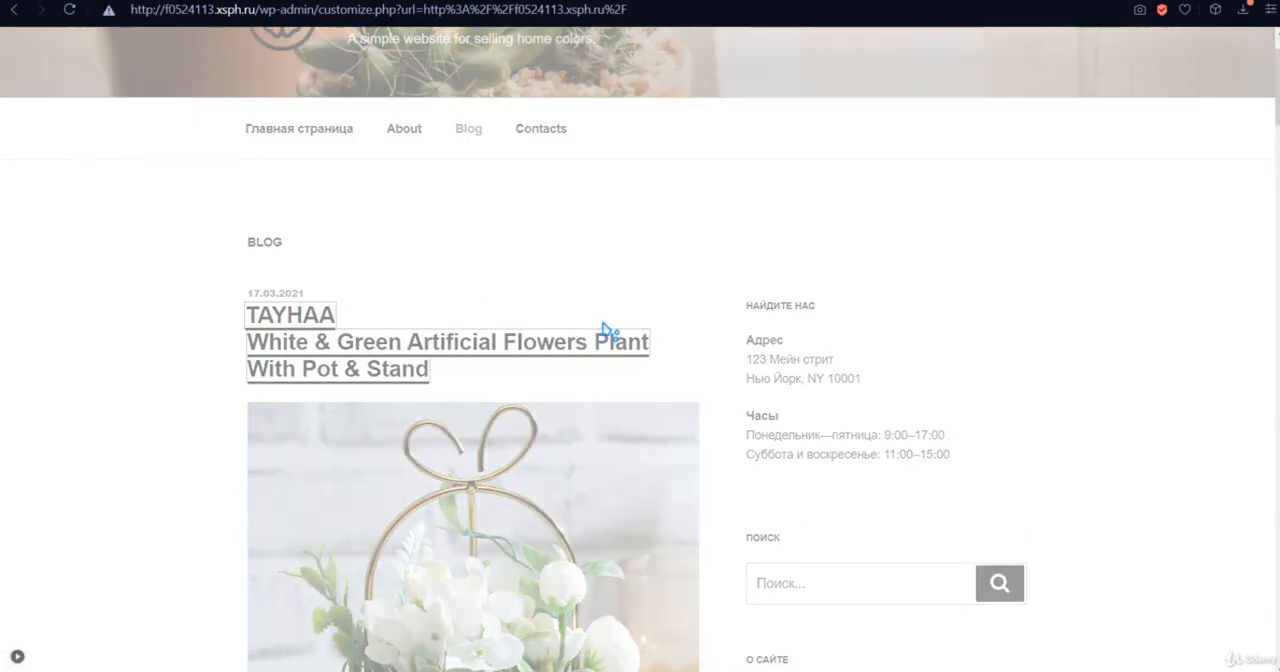
{"action": "scroll", "coordinate": [612, 252], "scroll_direction": "down", "scroll_amount": 8}
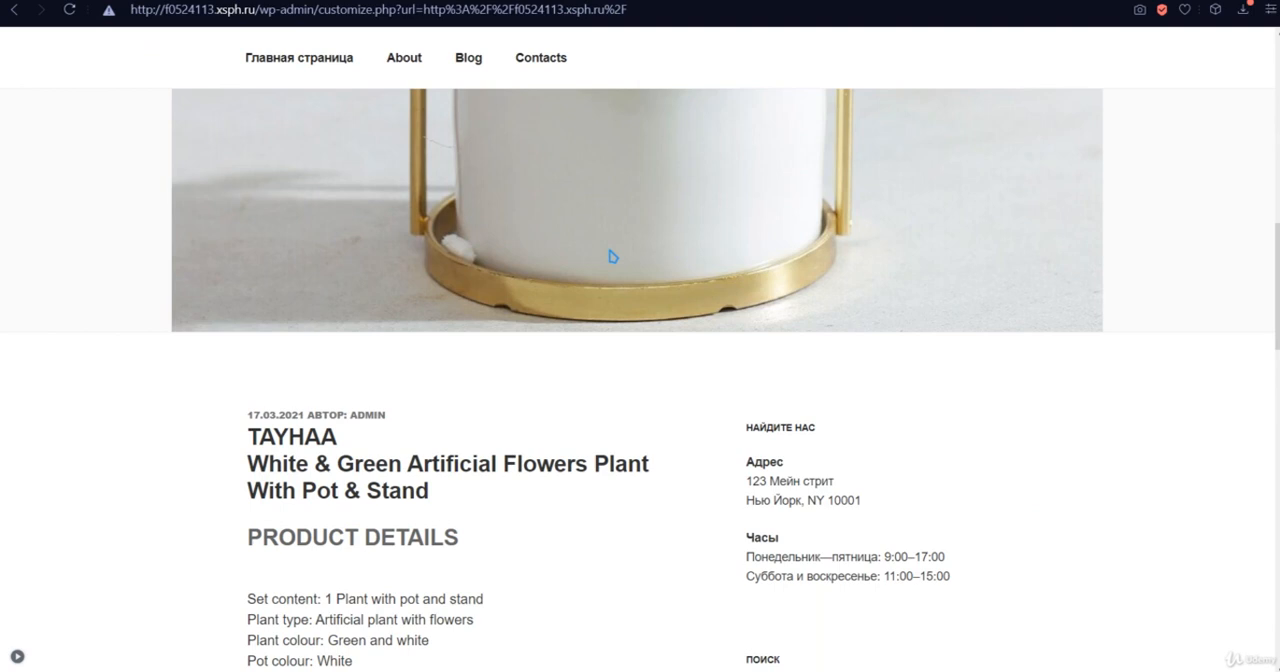
{"action": "scroll", "coordinate": [612, 256], "scroll_direction": "down", "scroll_amount": 10}
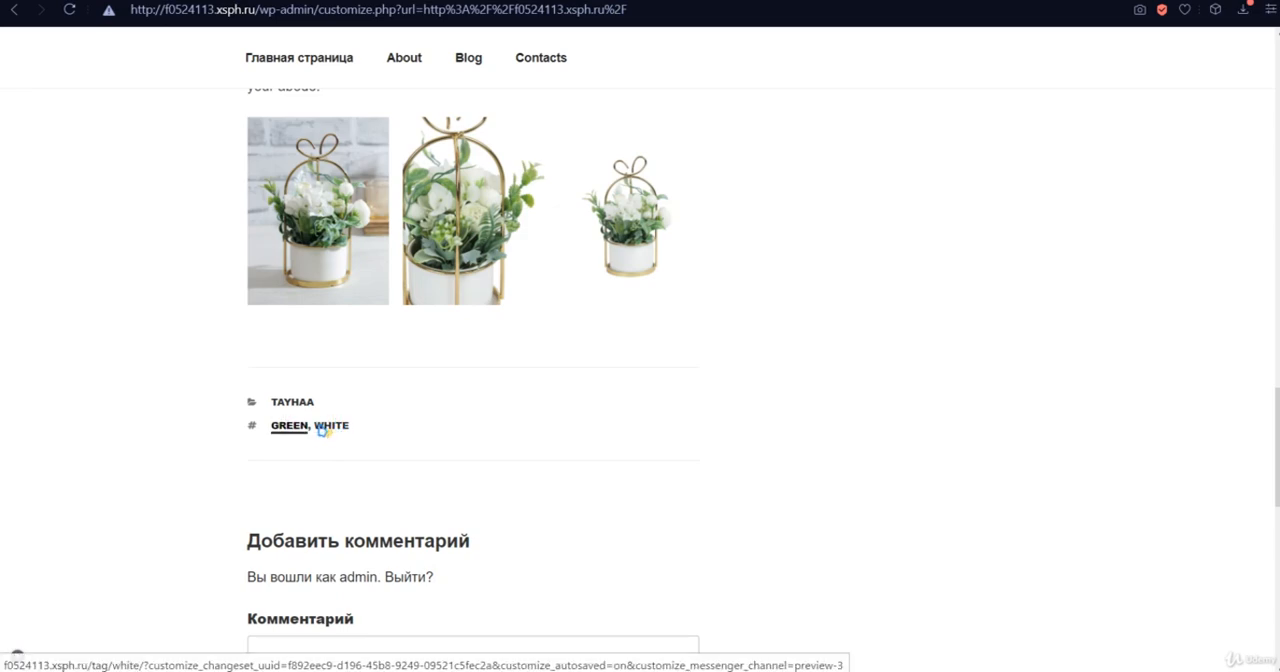
- Look over the published post from its product details and sidebar down to the tags and comment form
{"action": "scroll", "coordinate": [378, 367], "scroll_direction": "up", "scroll_amount": 1}
{"action": "scroll", "coordinate": [381, 368], "scroll_direction": "down", "scroll_amount": 4}
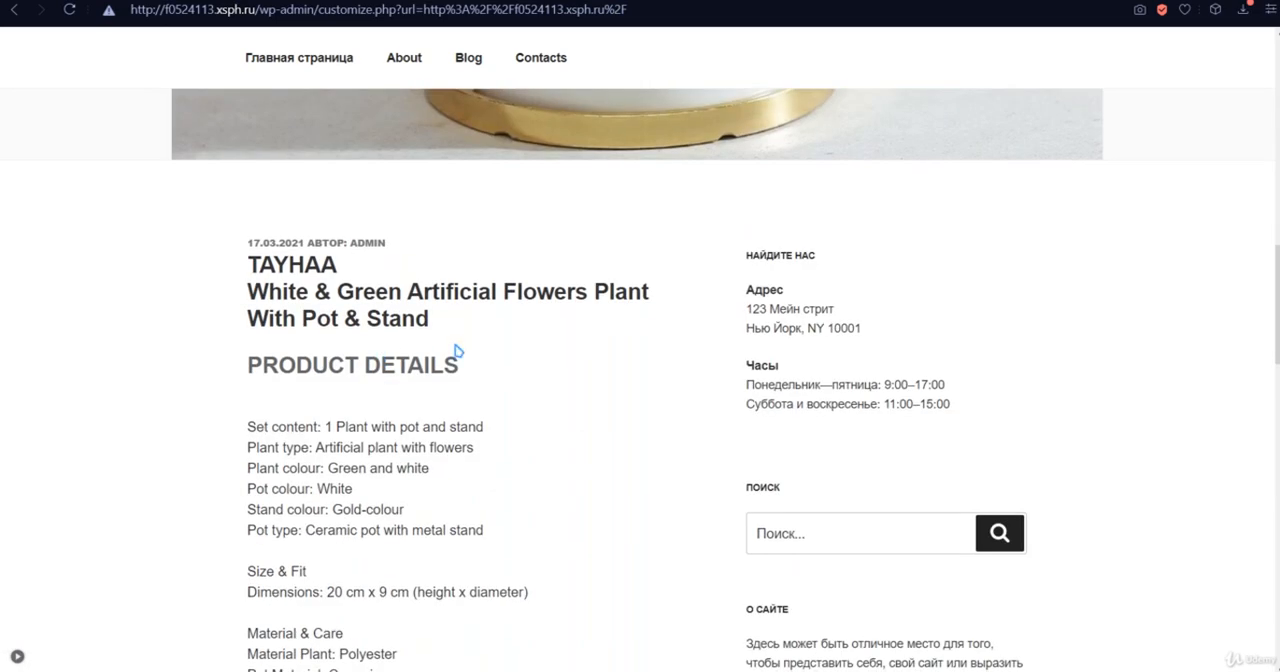
{"action": "scroll", "coordinate": [880, 317], "scroll_direction": "down", "scroll_amount": 2}
{"action": "left_click", "coordinate": [755, 362]}
{"action": "scroll", "coordinate": [684, 344], "scroll_direction": "down", "scroll_amount": 7}
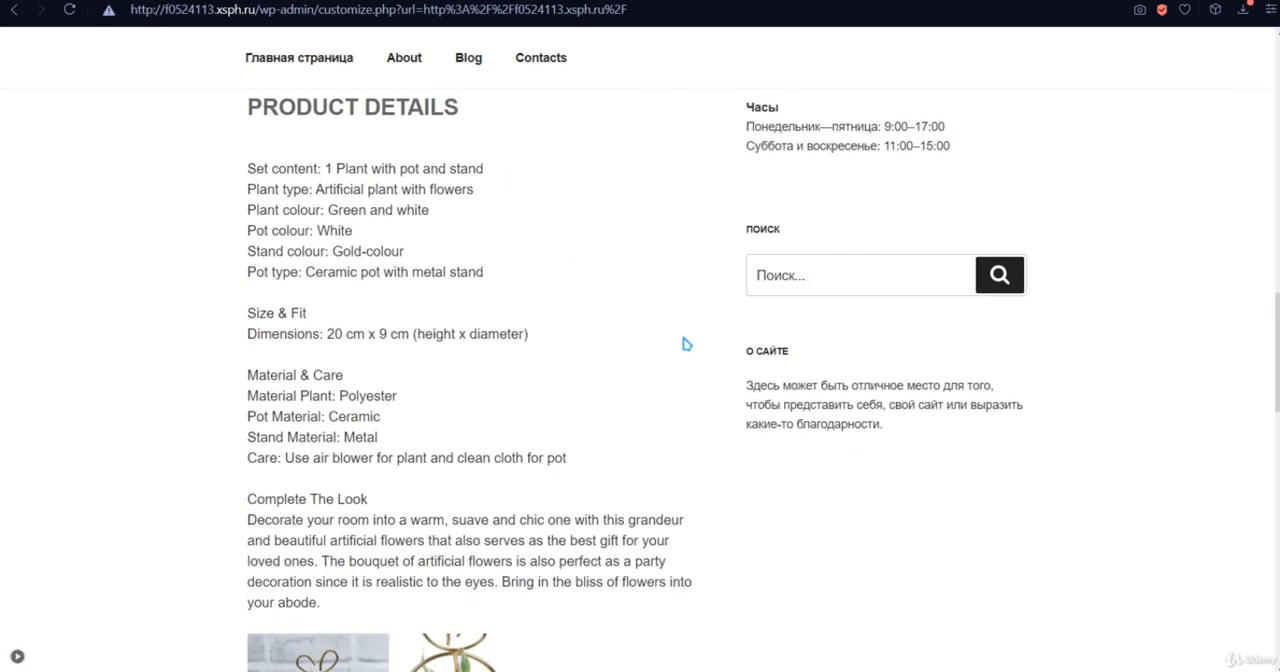
{"action": "scroll", "coordinate": [684, 344], "scroll_direction": "down", "scroll_amount": 3}
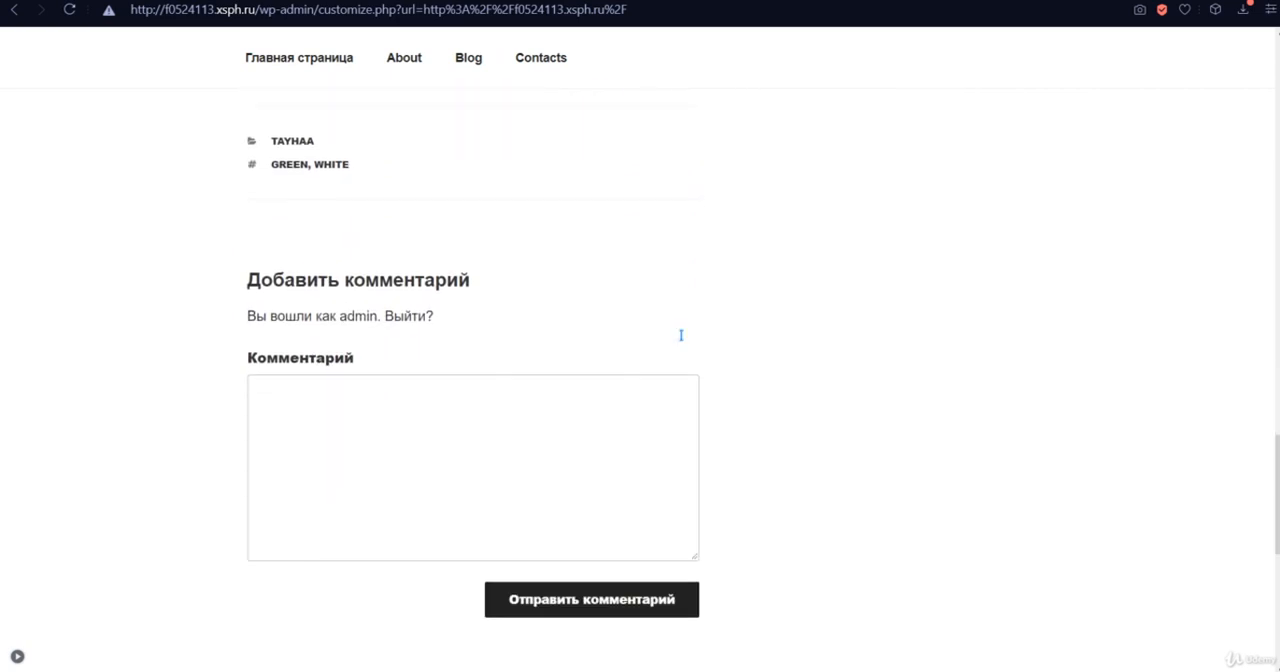
{"action": "scroll", "coordinate": [680, 334], "scroll_direction": "down", "scroll_amount": 3}
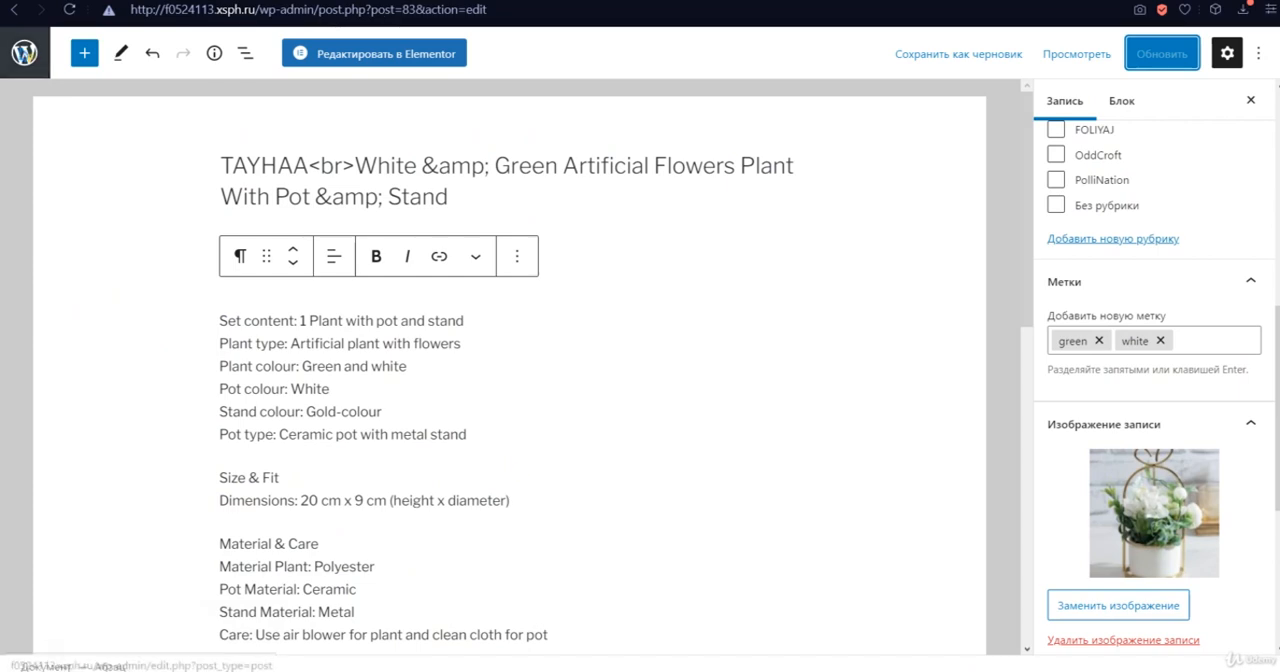
- Open the post category "Без рубрики" for editing and change its name to "NO name"
{"action": "left_click", "coordinate": [18, 62]}
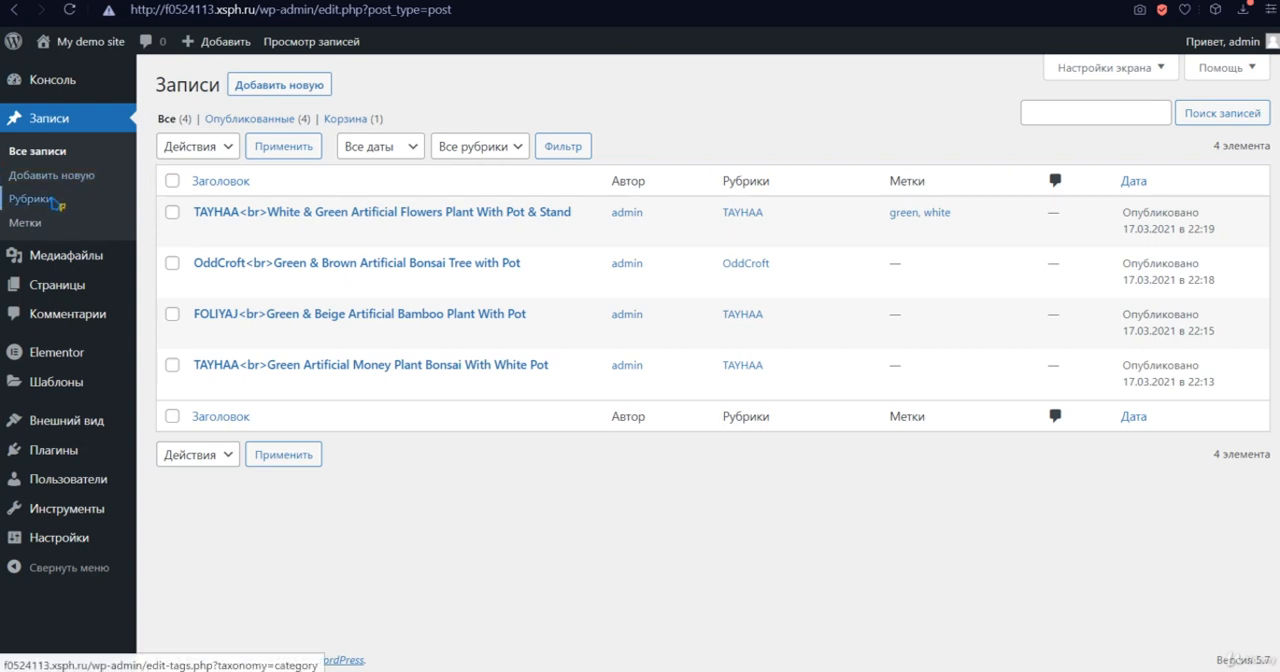
{"action": "left_click", "coordinate": [40, 198]}
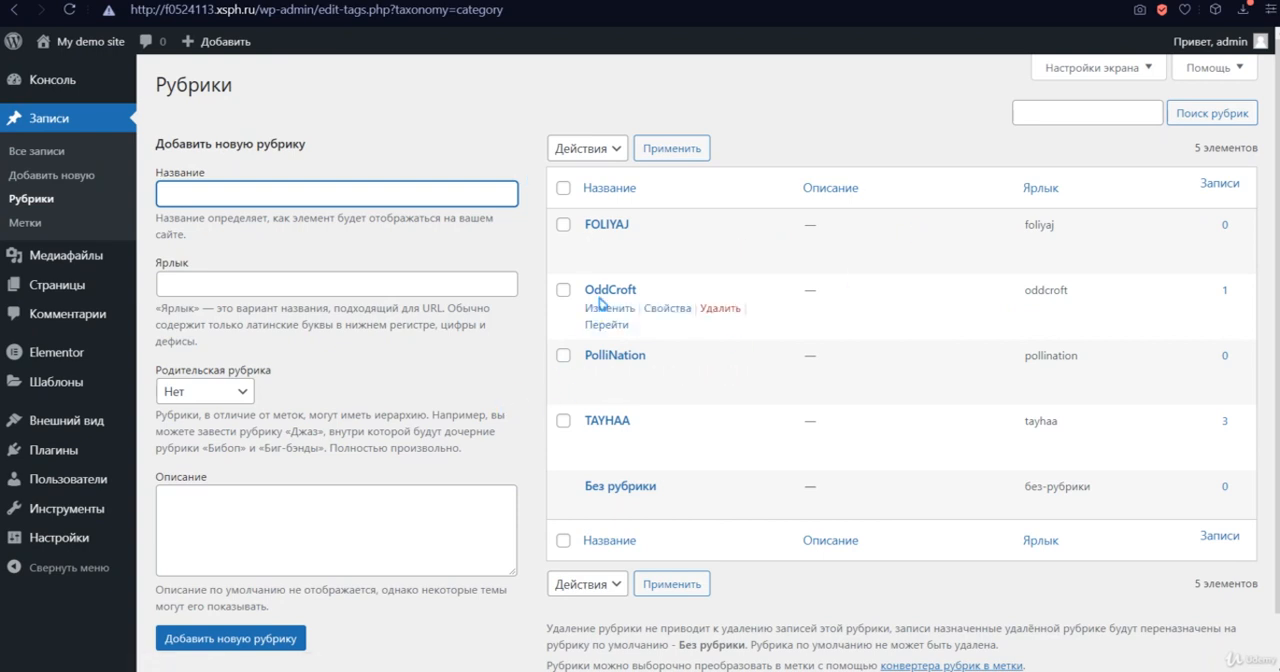
{"action": "mouse_move", "coordinate": [650, 515]}
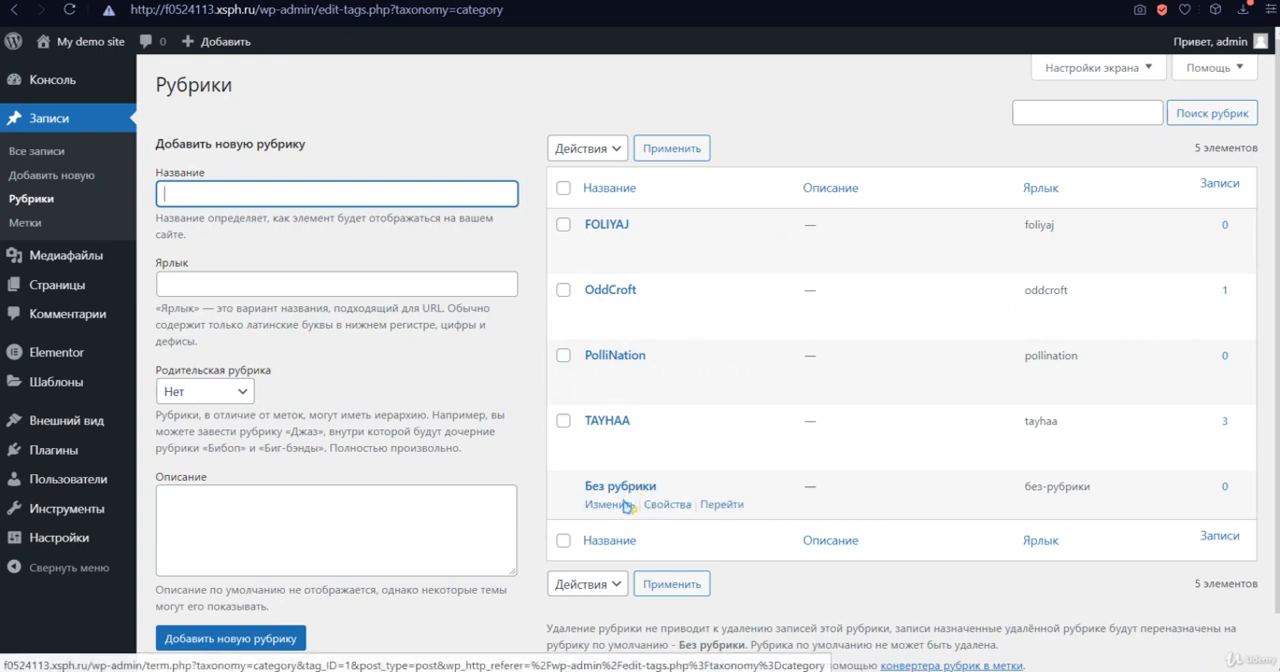
{"action": "left_click", "coordinate": [620, 487]}
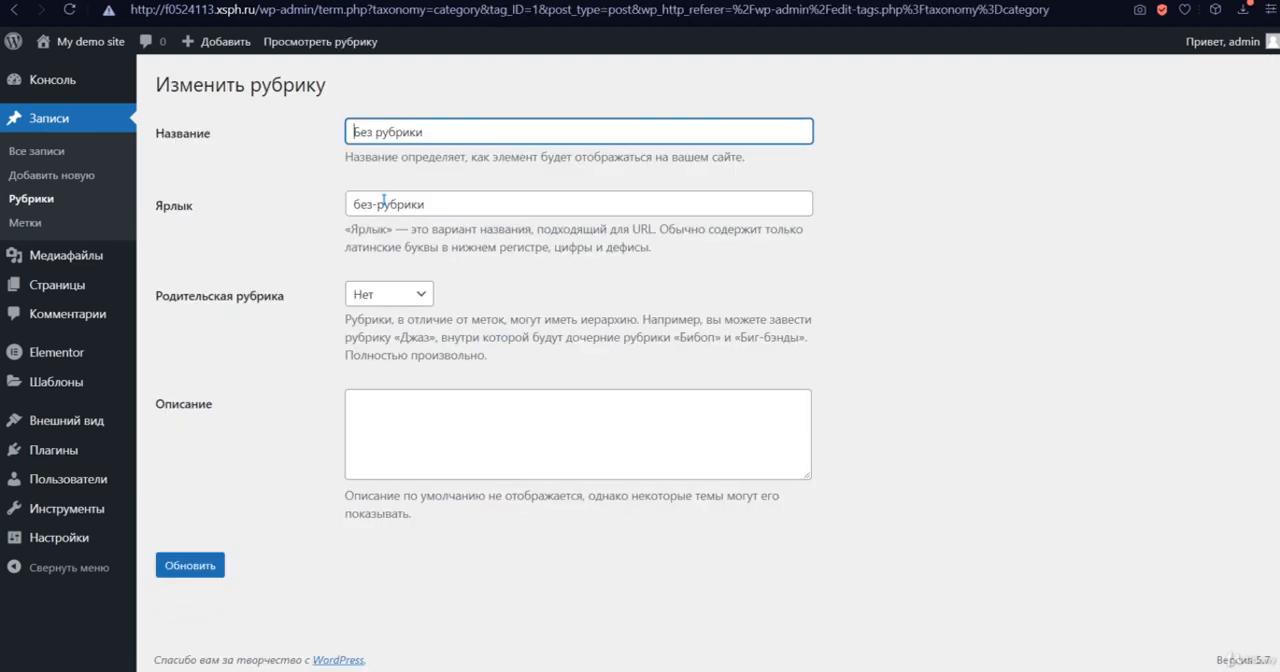
{"action": "left_click_drag", "start_coordinate": [434, 131], "coordinate": [306, 128]}
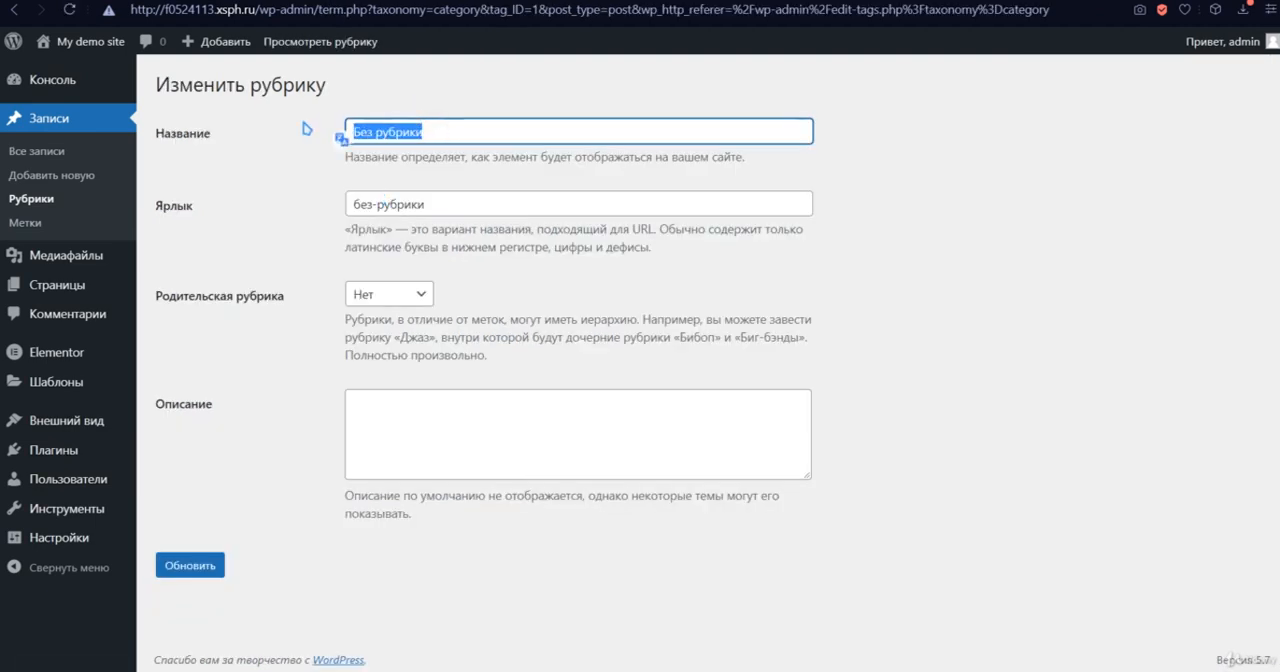
{"action": "key", "text": "BackSpace"}
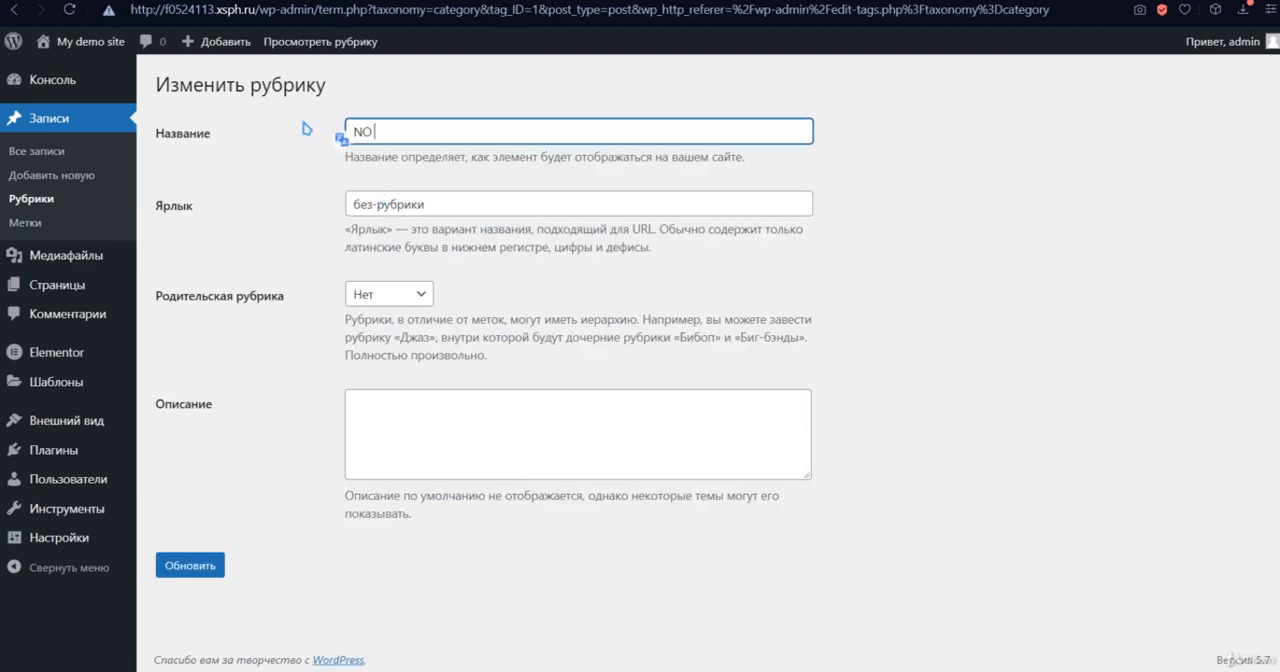
{"action": "type", "text": "NO"}
- Set the category's slug to "noname", keeping no parent category and an empty description, and update the category
{"action": "left_click", "coordinate": [428, 293]}
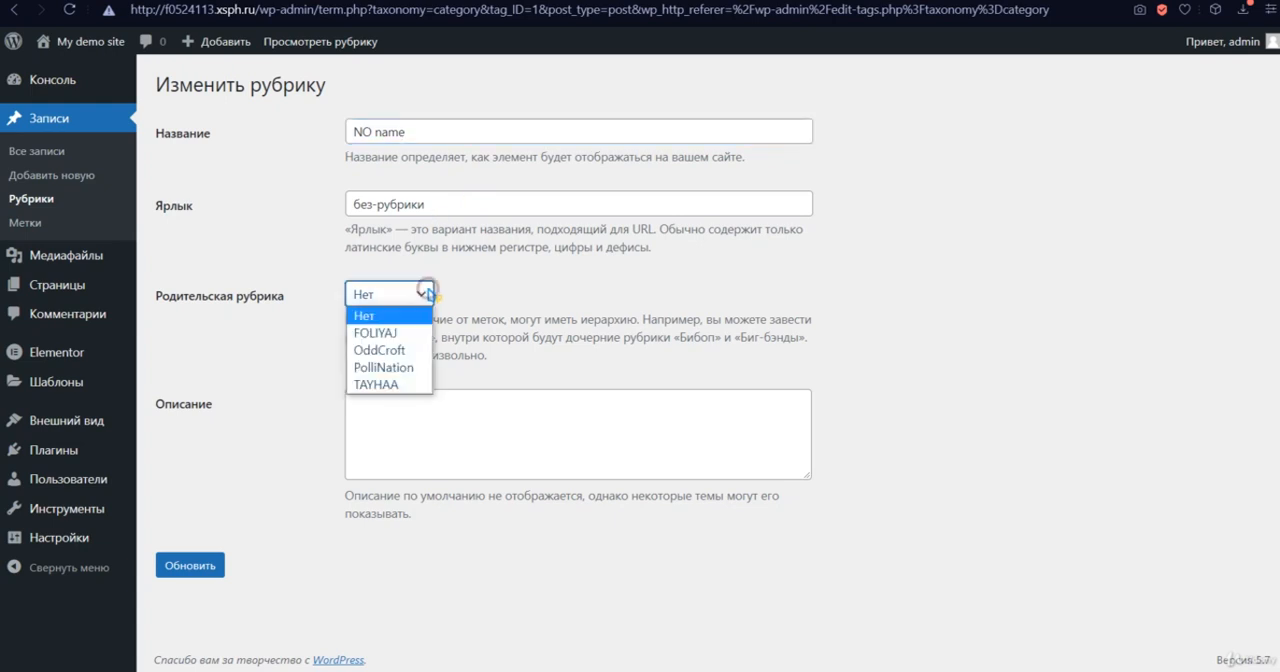
{"action": "left_click", "coordinate": [428, 293]}
{"action": "left_click_drag", "start_coordinate": [425, 203], "coordinate": [312, 208]}
{"action": "key", "text": "BackSpace"}
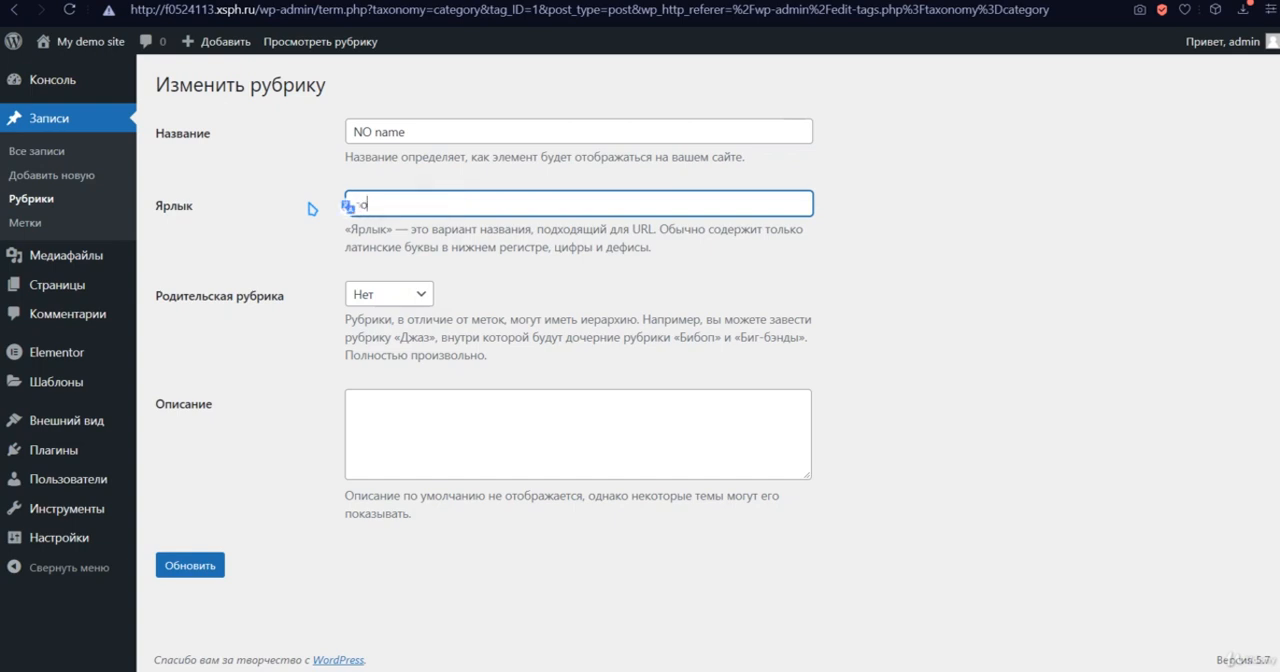
{"action": "type", "text": "noname"}
{"action": "left_click", "coordinate": [378, 398]}
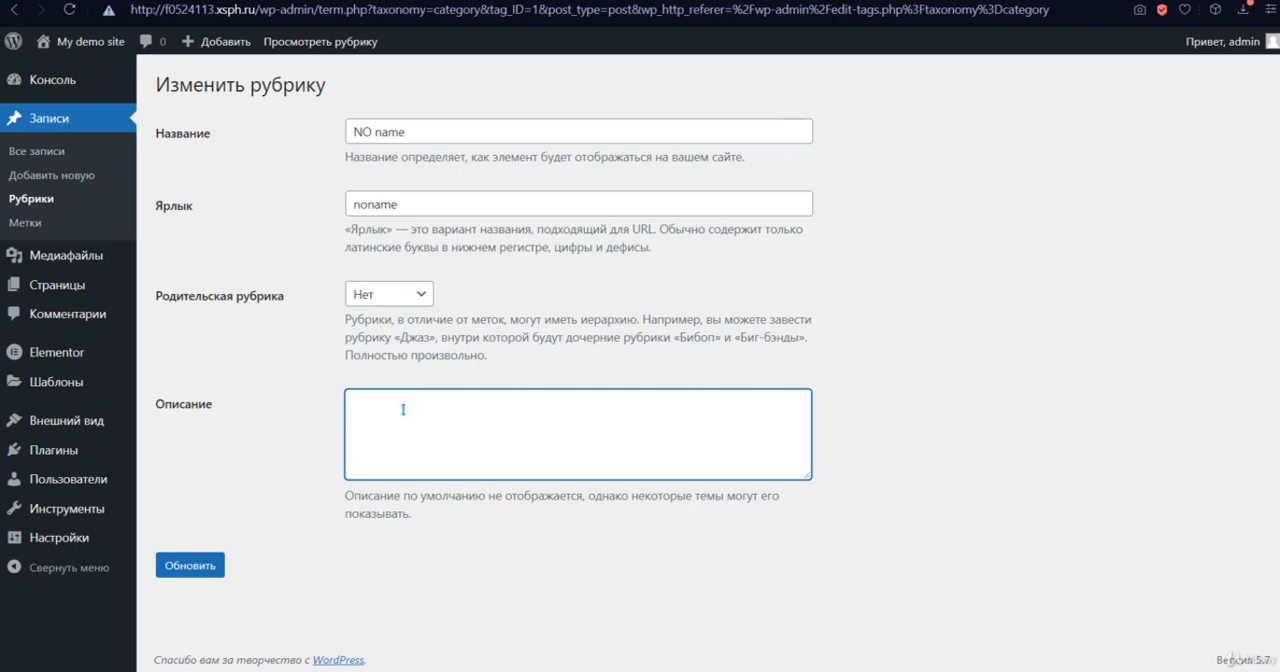
{"action": "left_click", "coordinate": [188, 566]}
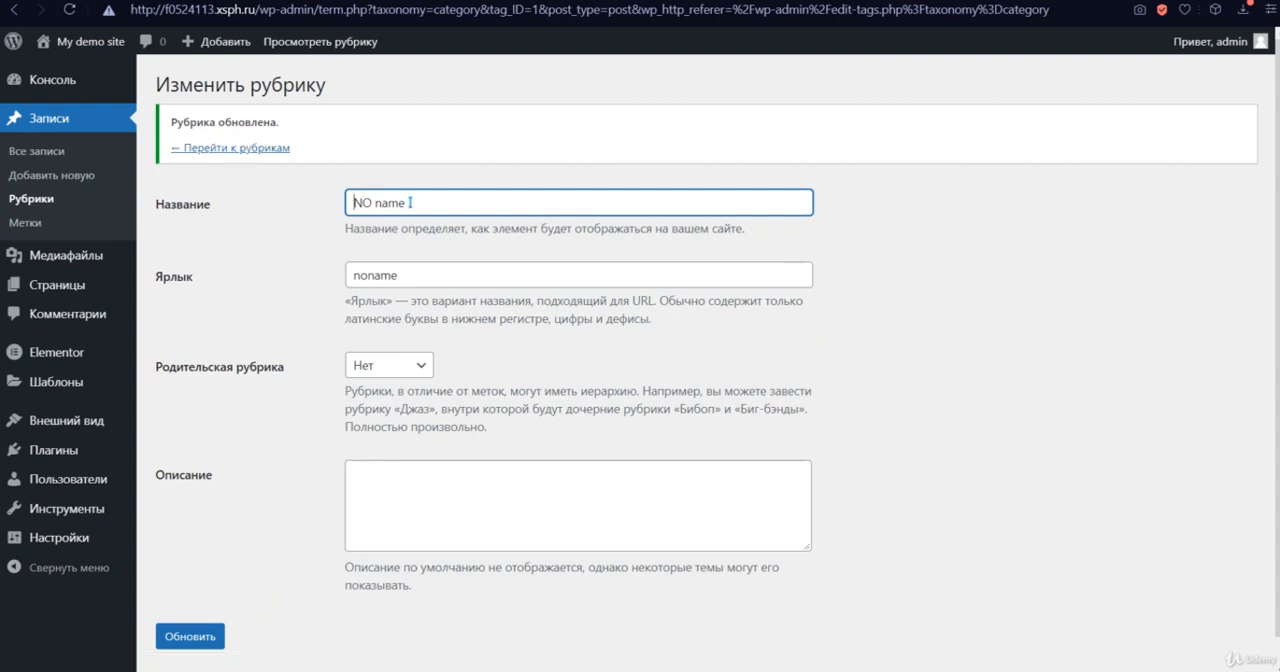
{"action": "left_click_drag", "start_coordinate": [420, 201], "coordinate": [335, 222]}
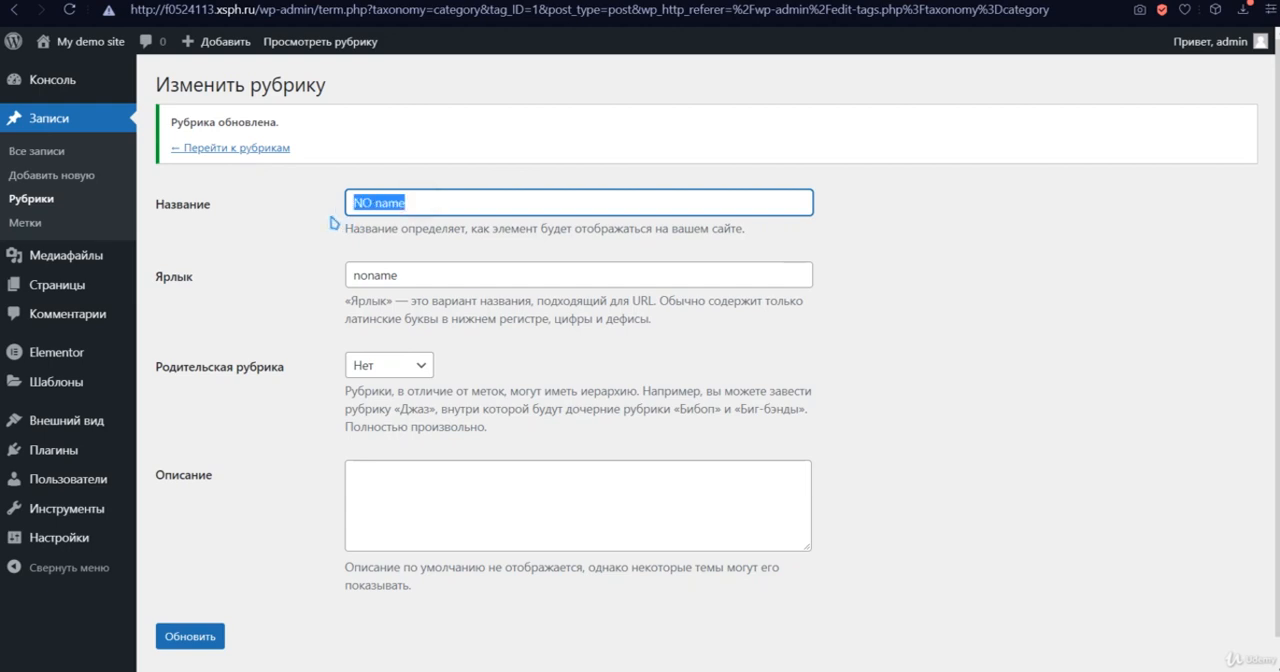
{"action": "left_click", "coordinate": [310, 210]}
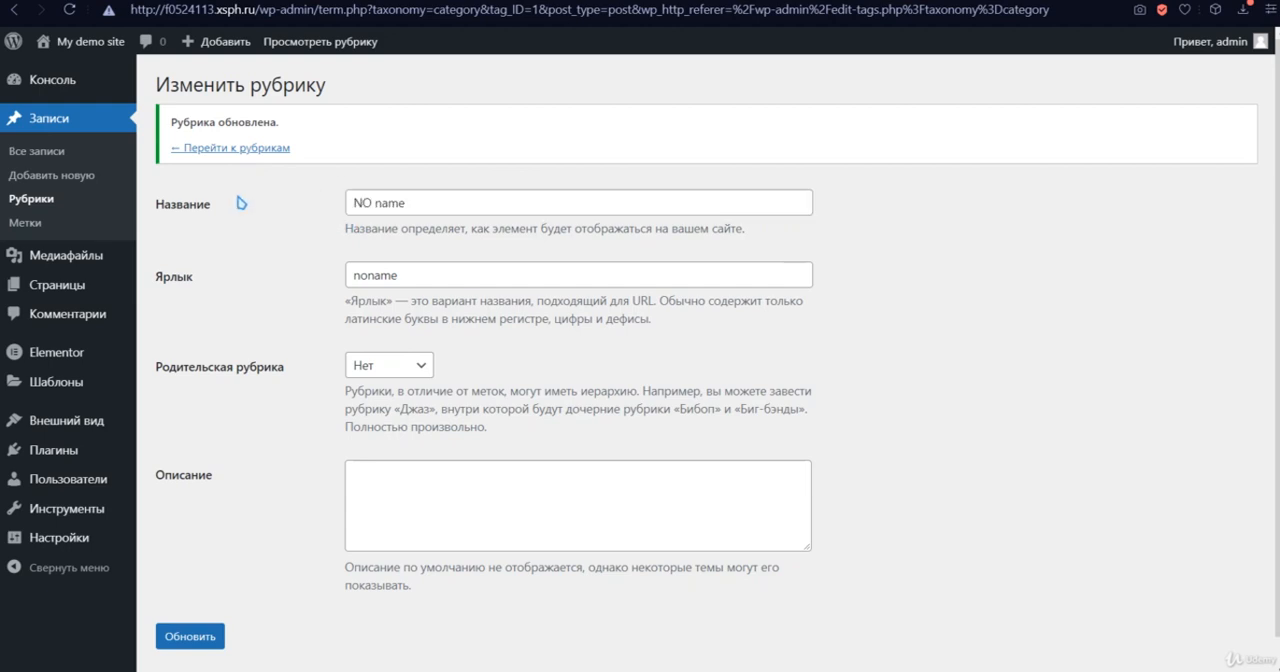
- Open the post tag "white" for editing and delete it from the site
{"action": "left_click", "coordinate": [47, 229]}
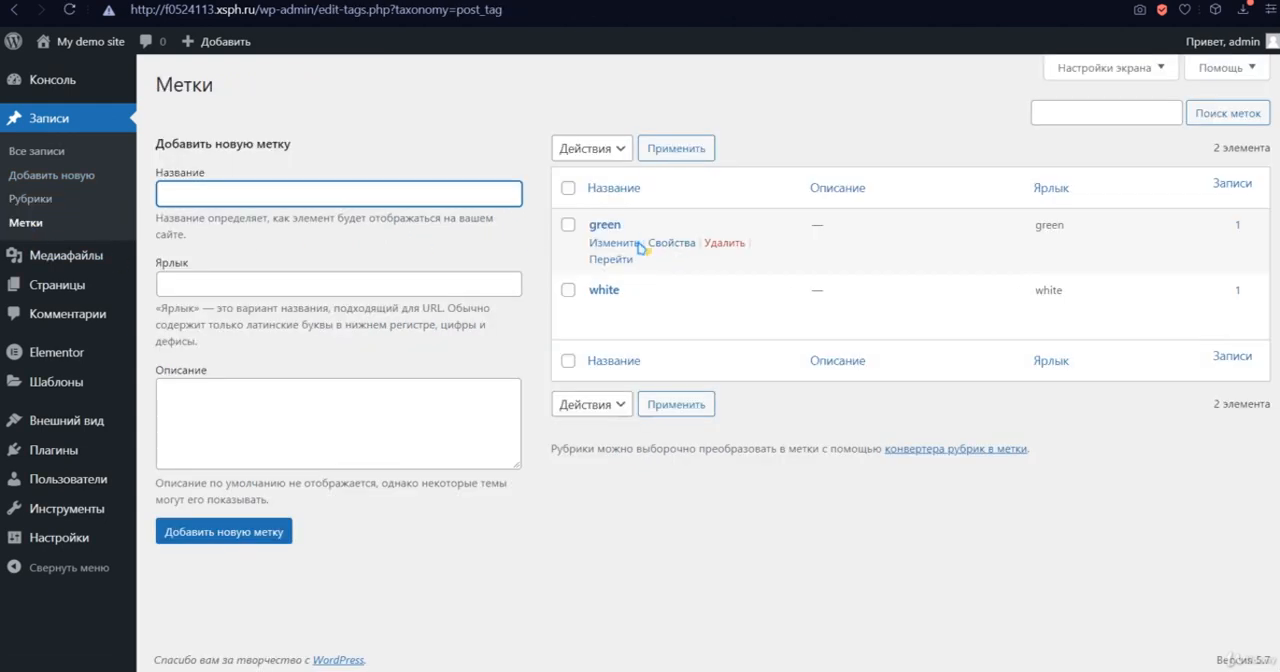
{"action": "left_click", "coordinate": [612, 308]}
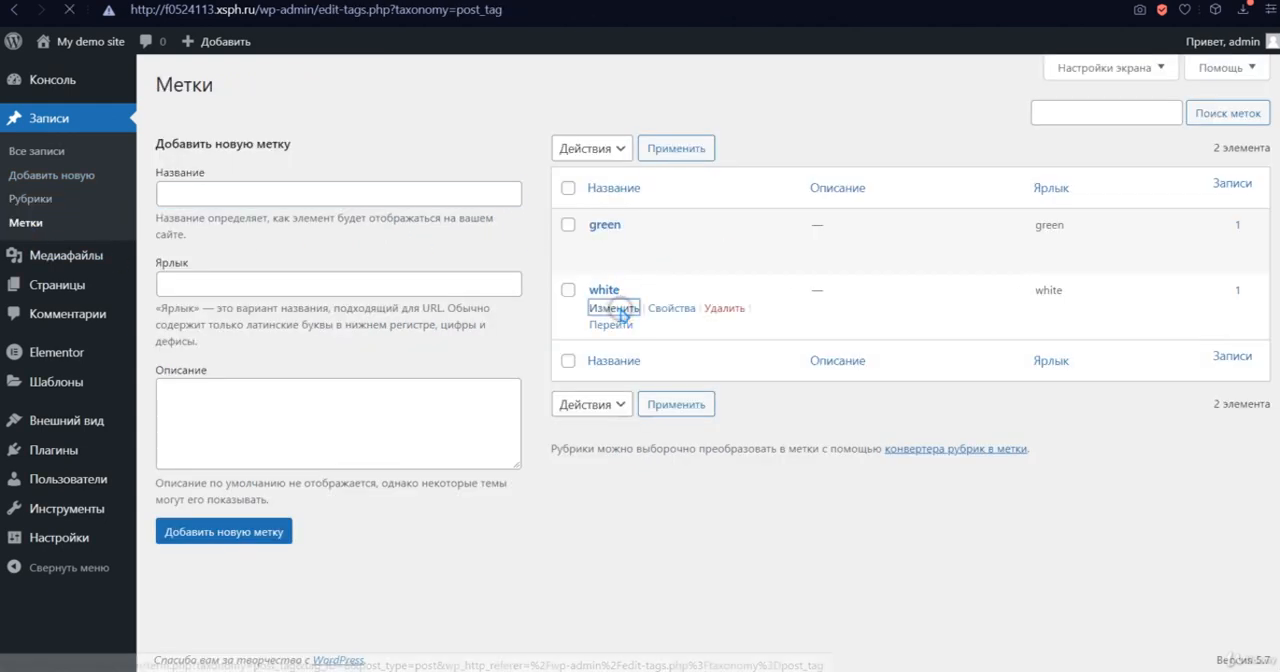
{"action": "left_click", "coordinate": [387, 318]}
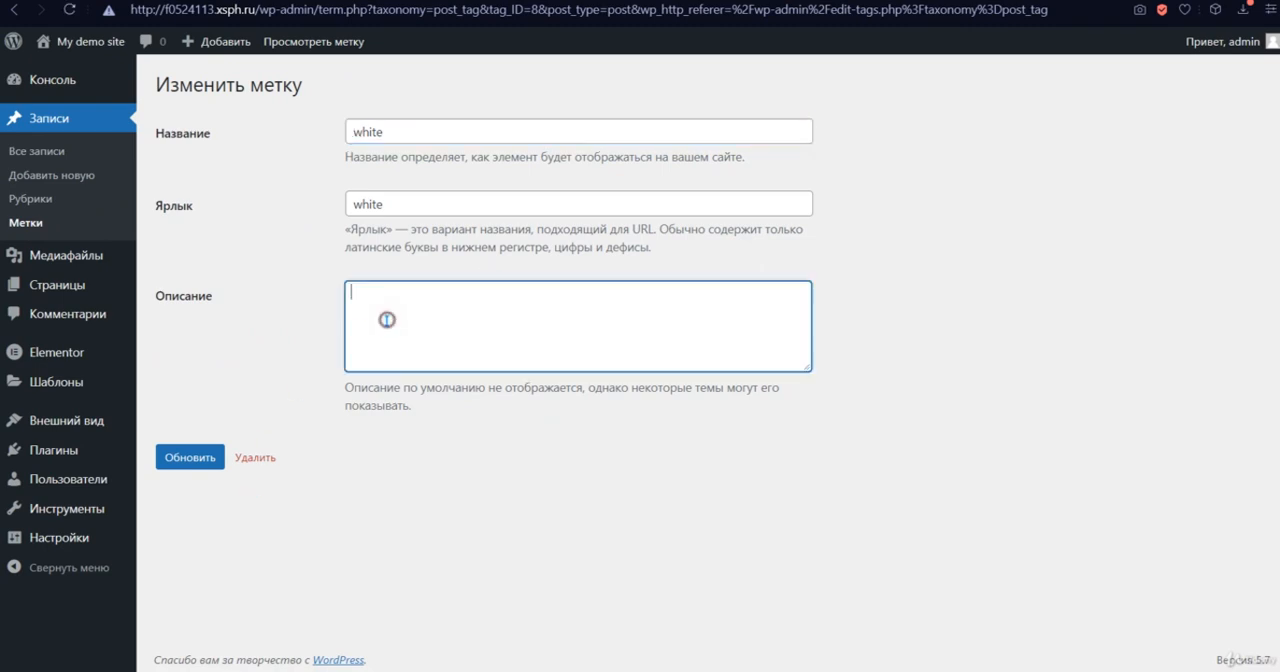
{"action": "left_click", "coordinate": [255, 458]}
{"action": "left_click", "coordinate": [767, 145]}
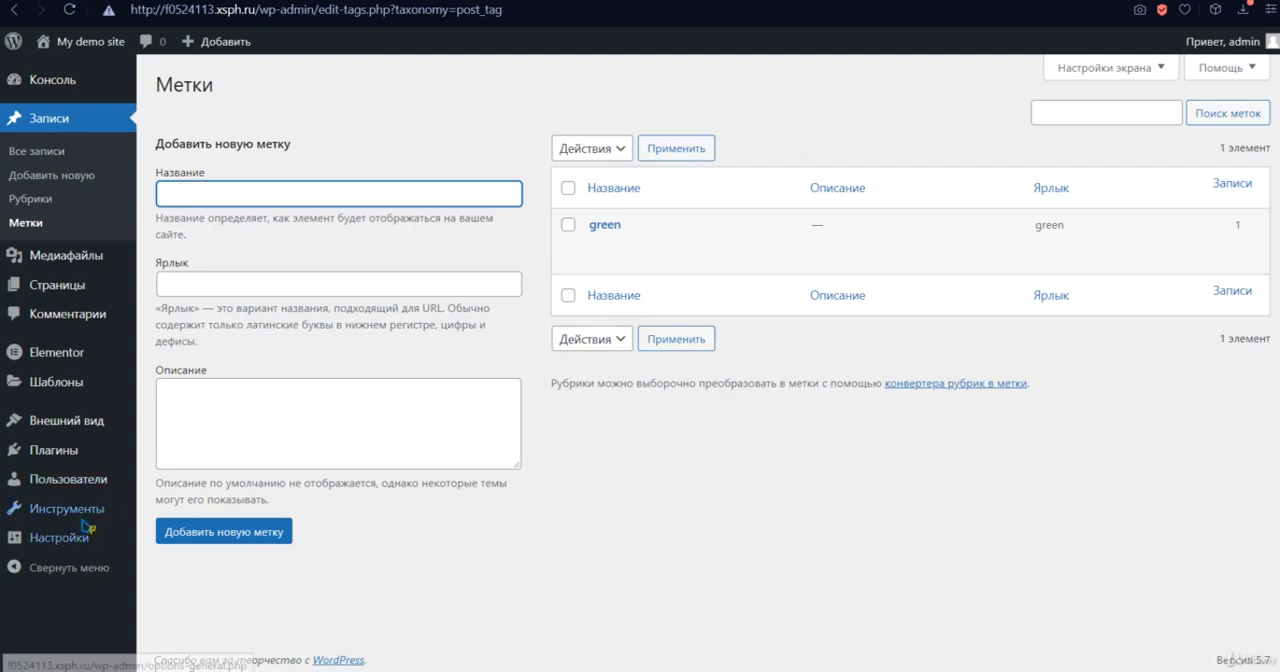
- Delete the Hello Dolly plugin from the installed plugins
{"action": "left_click", "coordinate": [45, 450]}
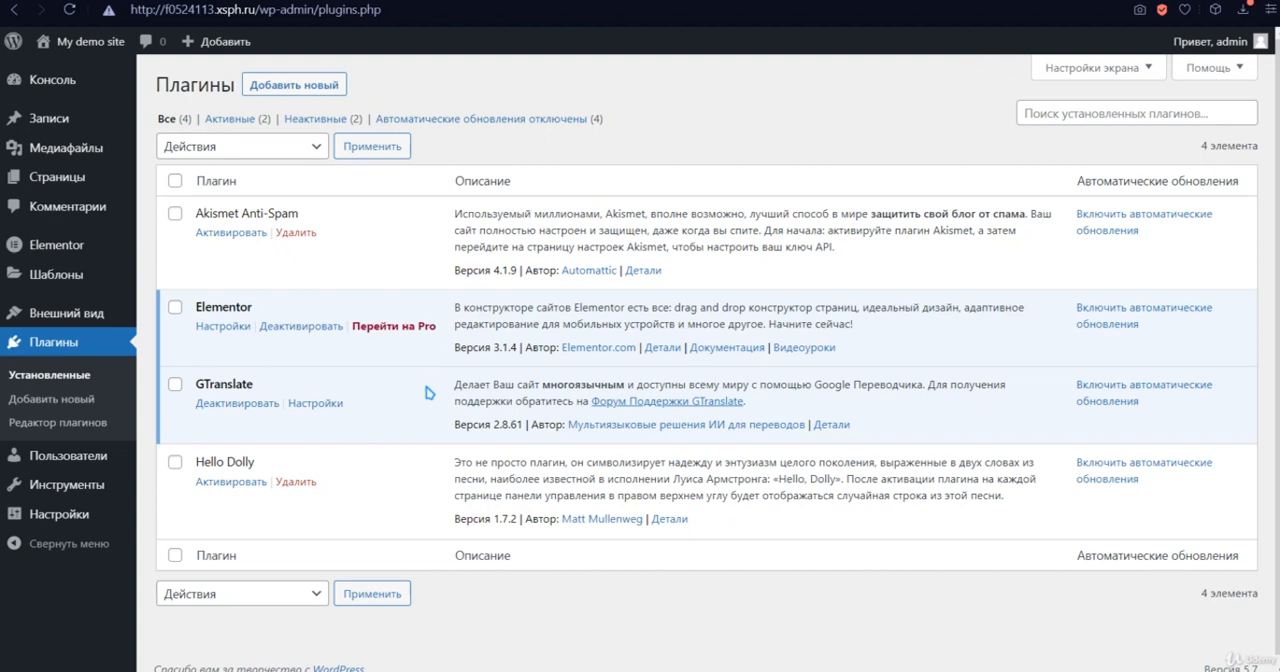
{"action": "left_click", "coordinate": [298, 483]}
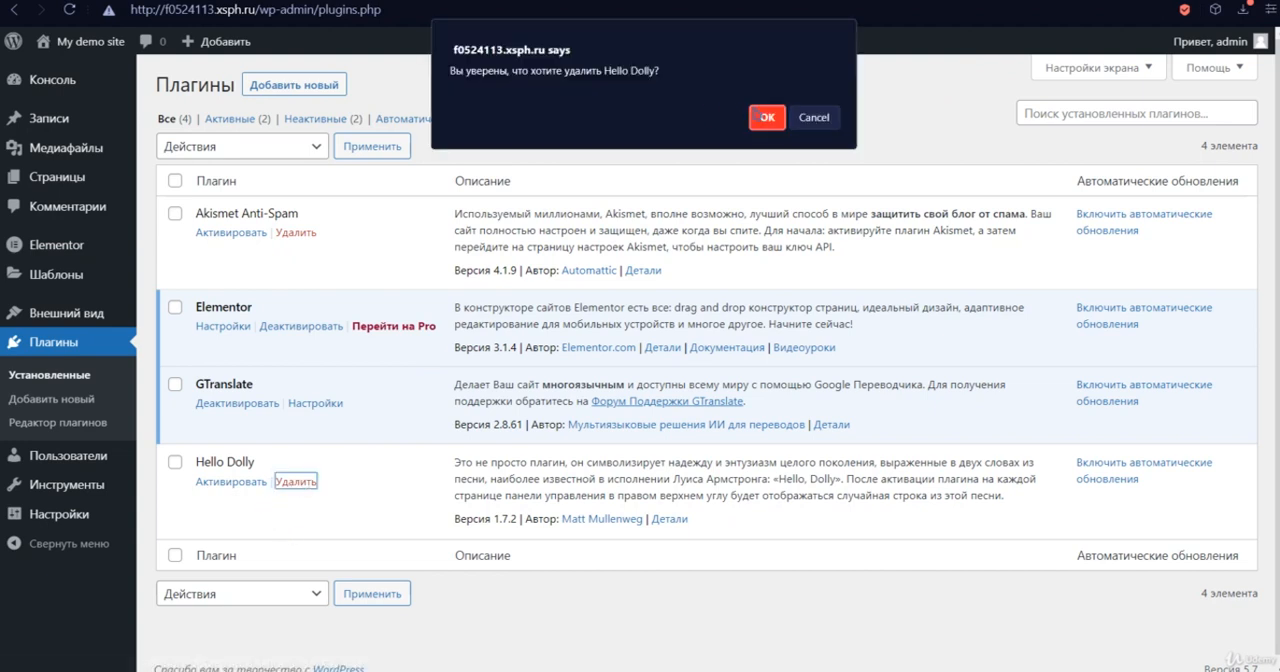
{"action": "left_click", "coordinate": [766, 118]}
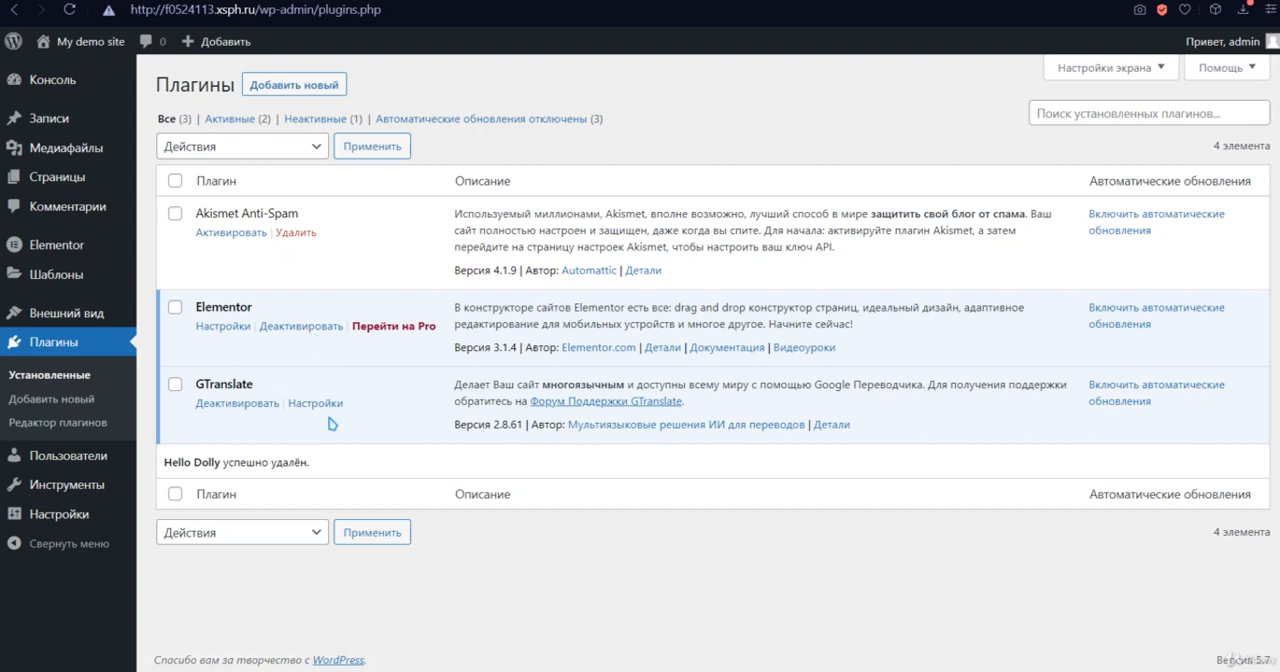
- Review the description and screenshots of Contact Form 7 among the popular plugins and install it
{"action": "left_click", "coordinate": [289, 86]}
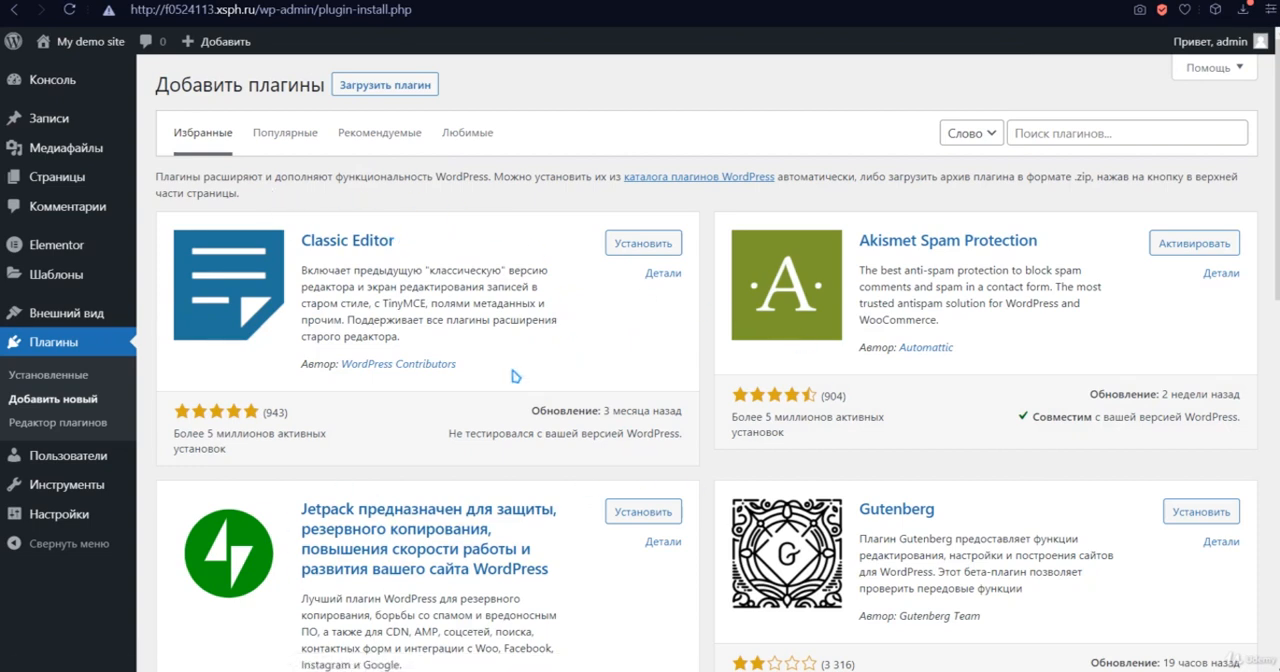
{"action": "left_click", "coordinate": [285, 138]}
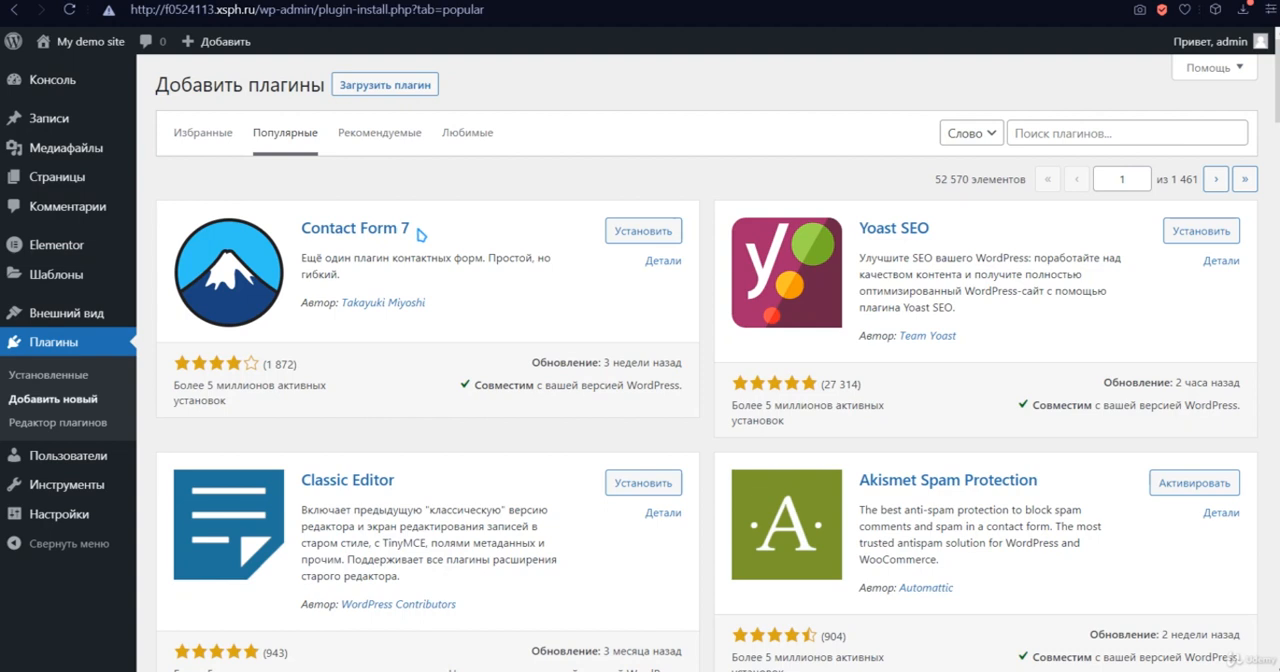
{"action": "left_click", "coordinate": [660, 260]}
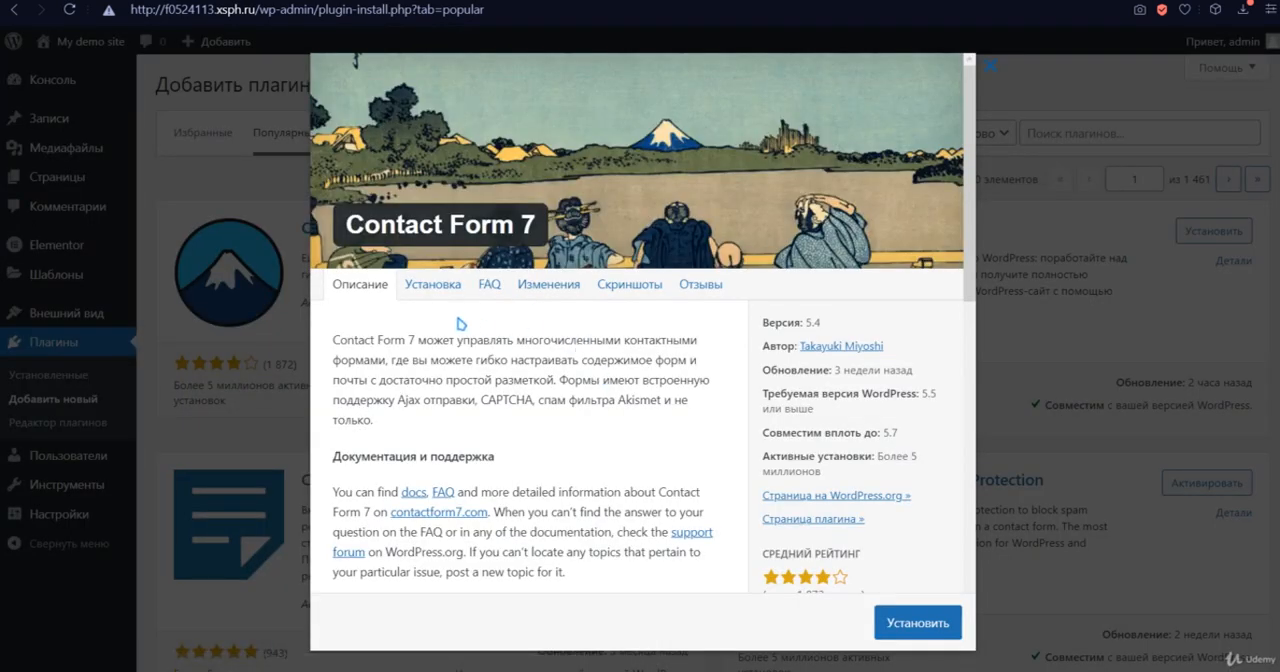
{"action": "scroll", "coordinate": [460, 323], "scroll_direction": "down", "scroll_amount": 2}
{"action": "left_click", "coordinate": [622, 199]}
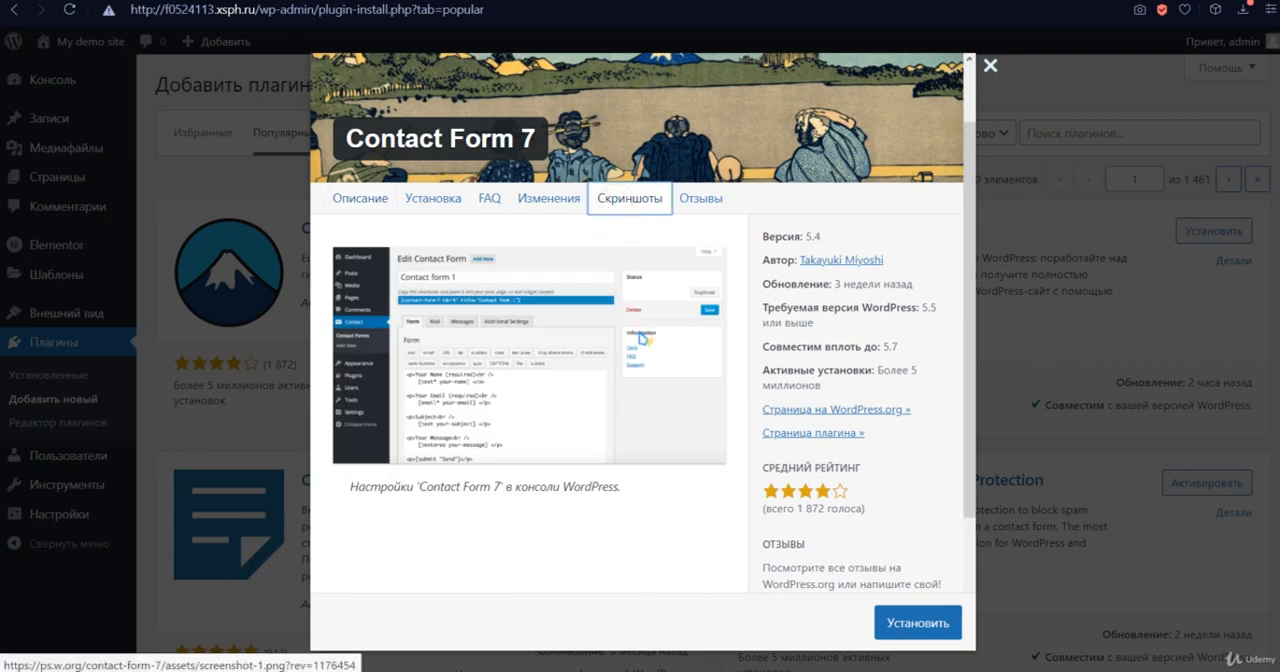
{"action": "scroll", "coordinate": [440, 413], "scroll_direction": "down", "scroll_amount": 2}
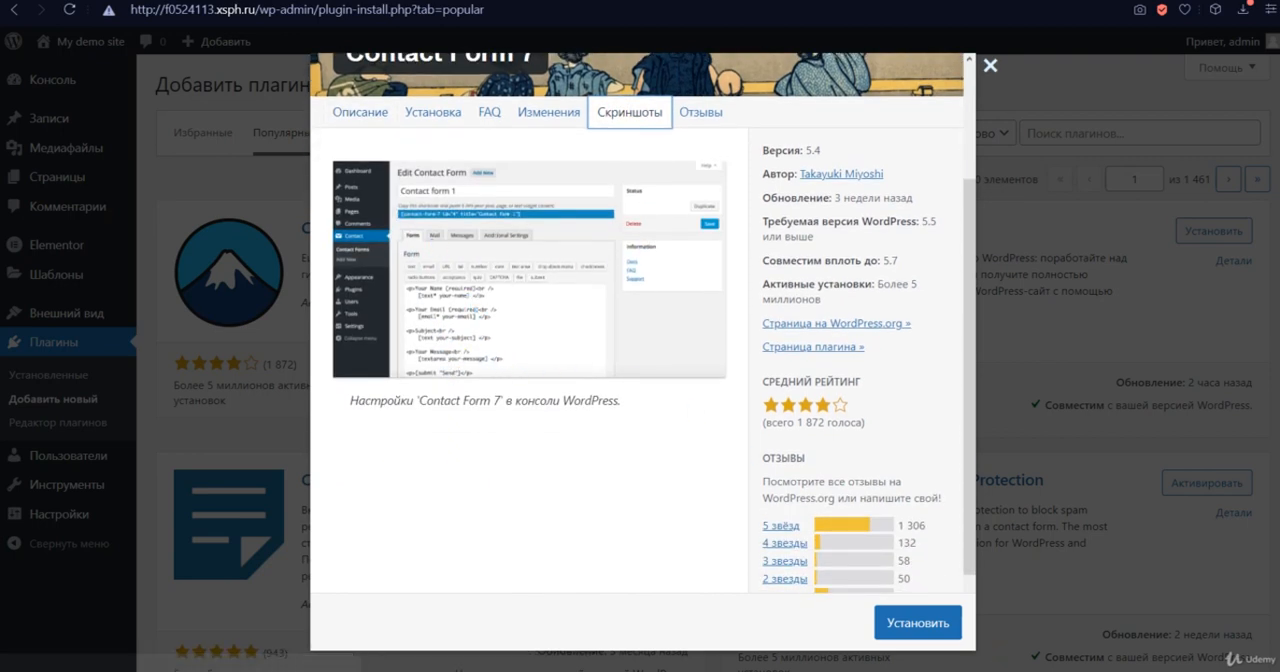
{"action": "left_click", "coordinate": [918, 624]}
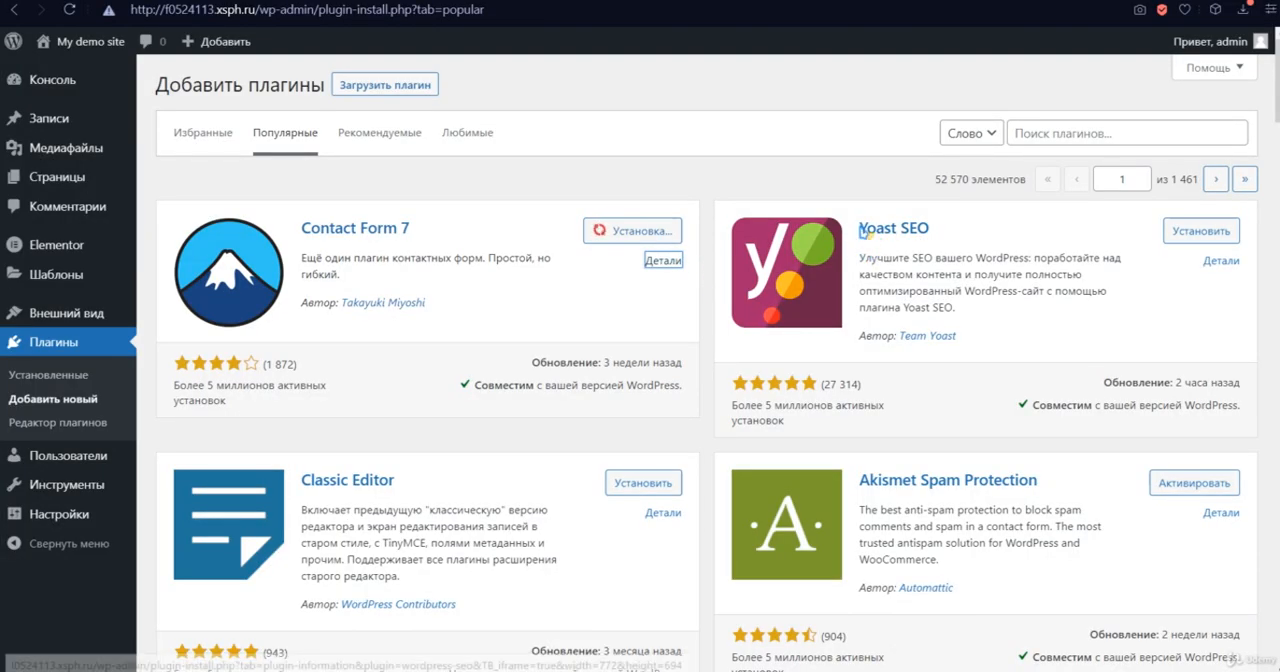
- Browse the catalogue of popular plugins beyond Contact Form 7 to see what else is available
{"action": "scroll", "coordinate": [785, 298], "scroll_direction": "down", "scroll_amount": 2}
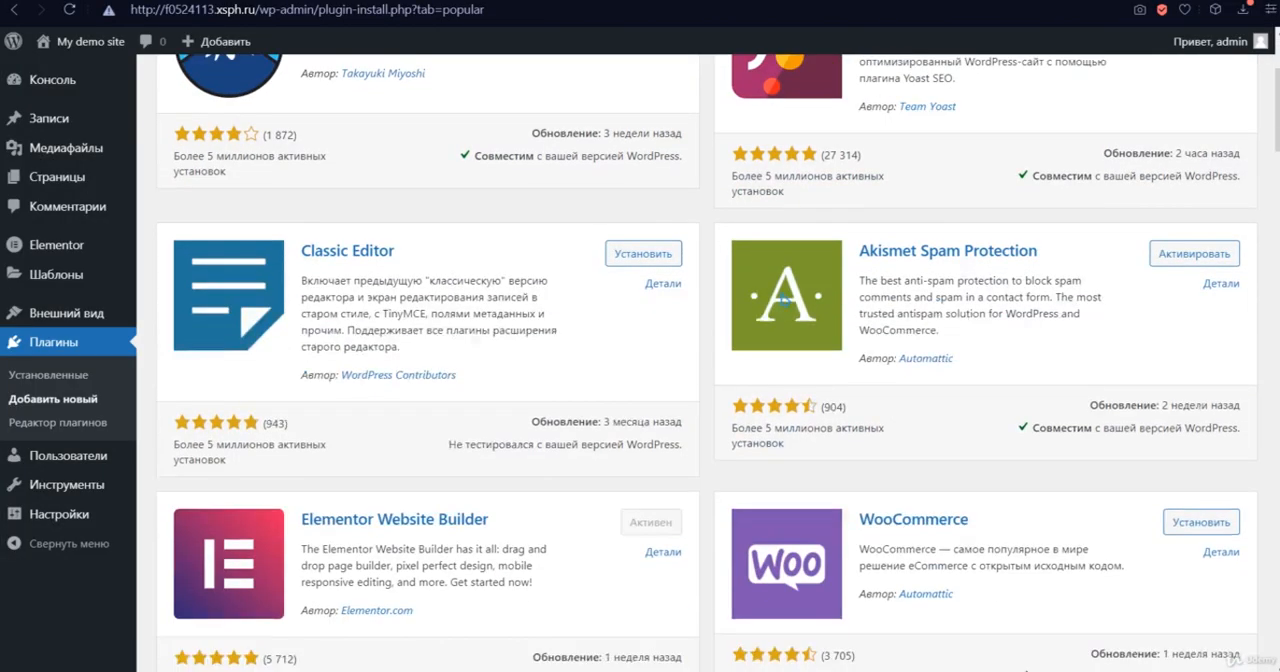
{"action": "scroll", "coordinate": [500, 363], "scroll_direction": "down", "scroll_amount": 5}
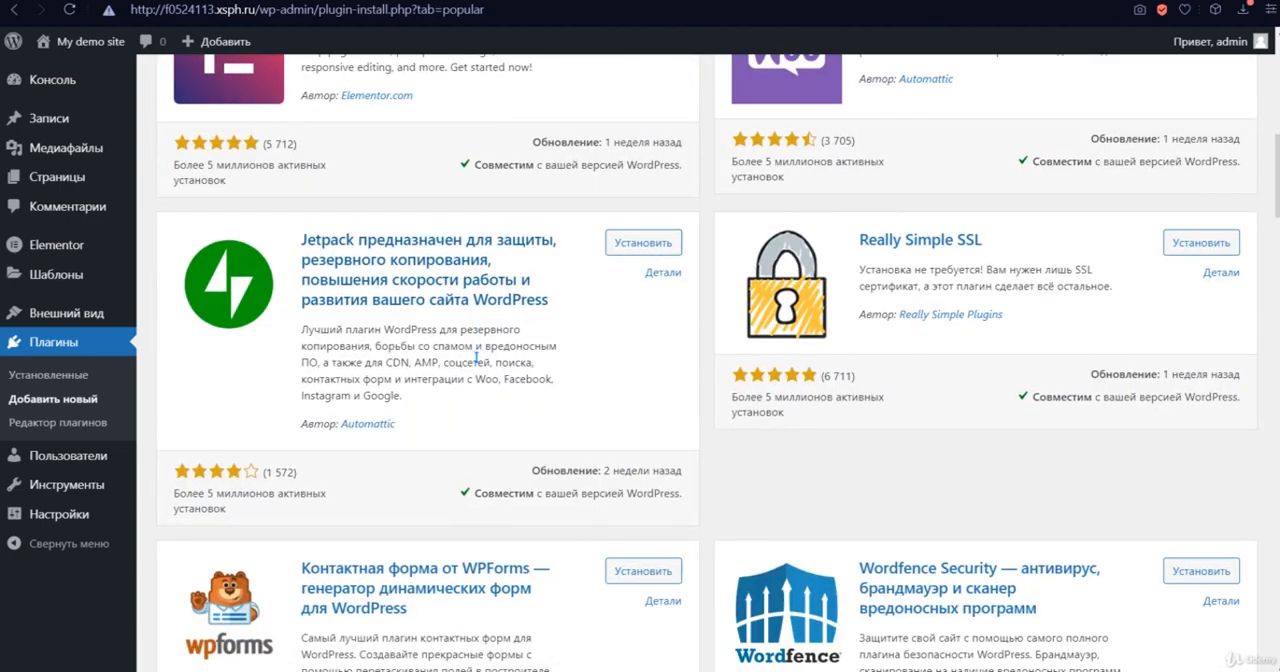
{"action": "scroll", "coordinate": [476, 357], "scroll_direction": "down", "scroll_amount": 7}
{"action": "scroll", "coordinate": [719, 366], "scroll_direction": "up", "scroll_amount": 8}
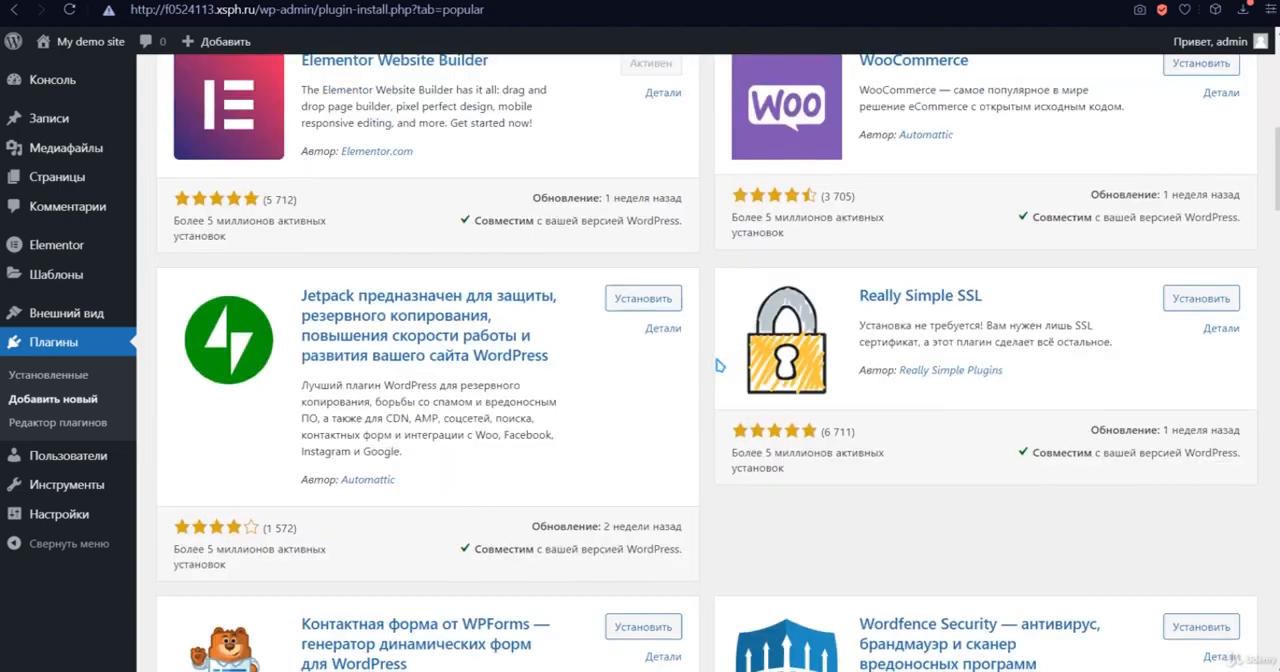
{"action": "scroll", "coordinate": [719, 366], "scroll_direction": "up", "scroll_amount": 7}
{"action": "scroll", "coordinate": [719, 366], "scroll_direction": "down", "scroll_amount": 3}
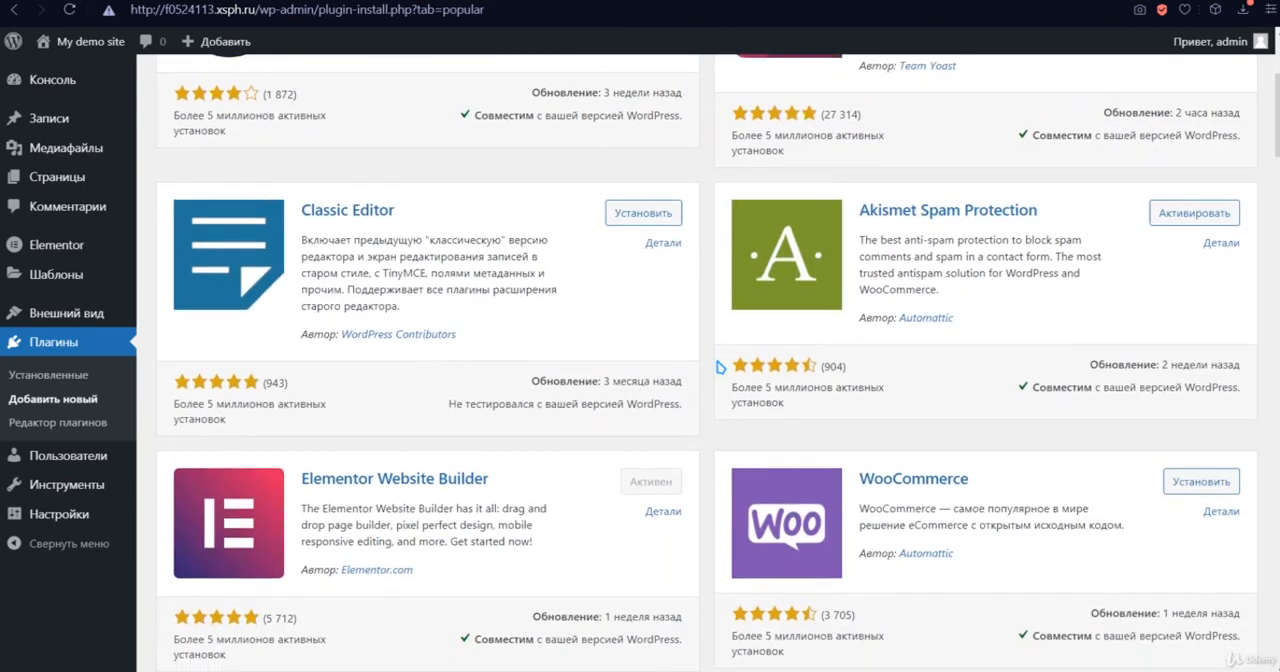
{"action": "scroll", "coordinate": [719, 366], "scroll_direction": "down", "scroll_amount": 11}
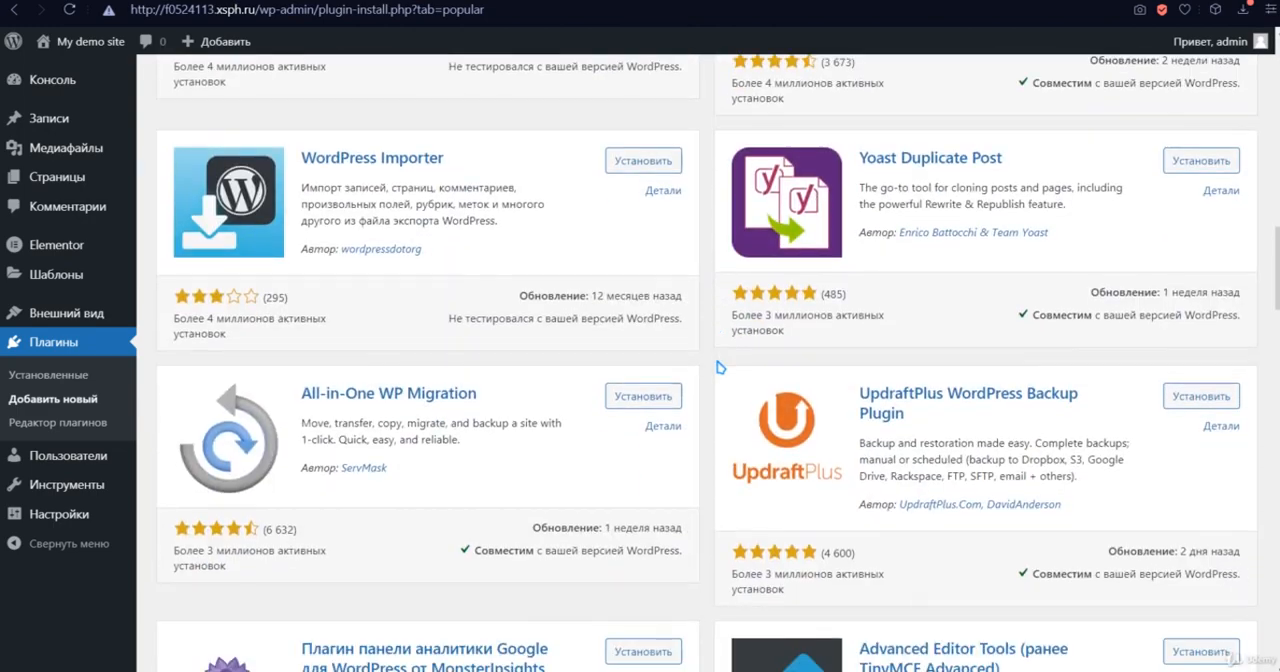
{"action": "scroll", "coordinate": [719, 368], "scroll_direction": "down", "scroll_amount": 2}
{"action": "scroll", "coordinate": [719, 368], "scroll_direction": "down", "scroll_amount": 5}
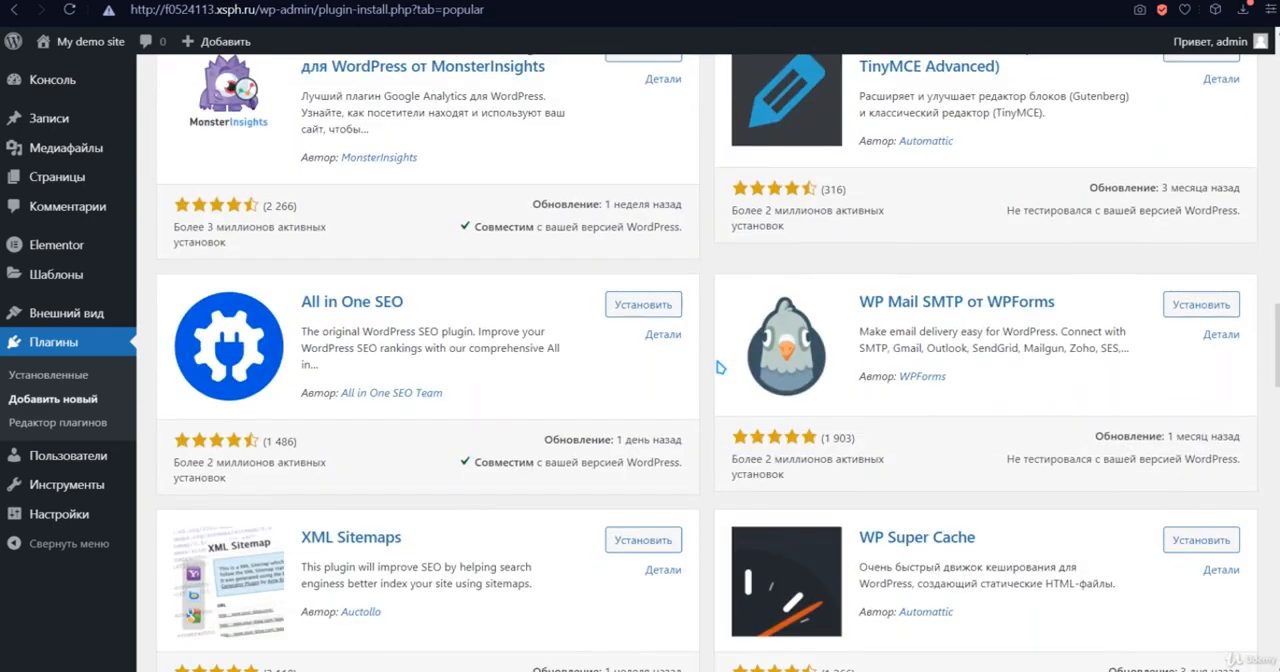
- Look over All in One SEO in the popular plugins list and review the details and screenshots of Yoast SEO
{"action": "scroll", "coordinate": [719, 368], "scroll_direction": "down", "scroll_amount": 1}
{"action": "left_click_drag", "start_coordinate": [298, 216], "coordinate": [432, 222]}
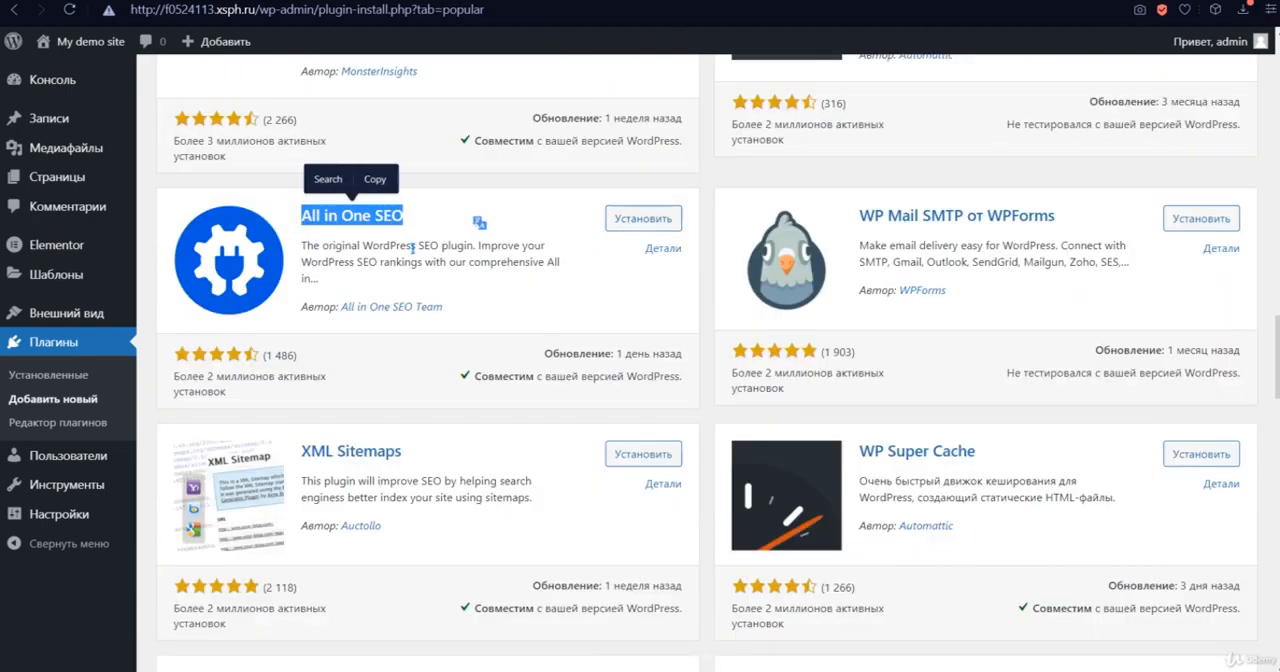
{"action": "left_click", "coordinate": [410, 245]}
{"action": "scroll", "coordinate": [590, 295], "scroll_direction": "up", "scroll_amount": 6}
{"action": "scroll", "coordinate": [593, 295], "scroll_direction": "up", "scroll_amount": 12}
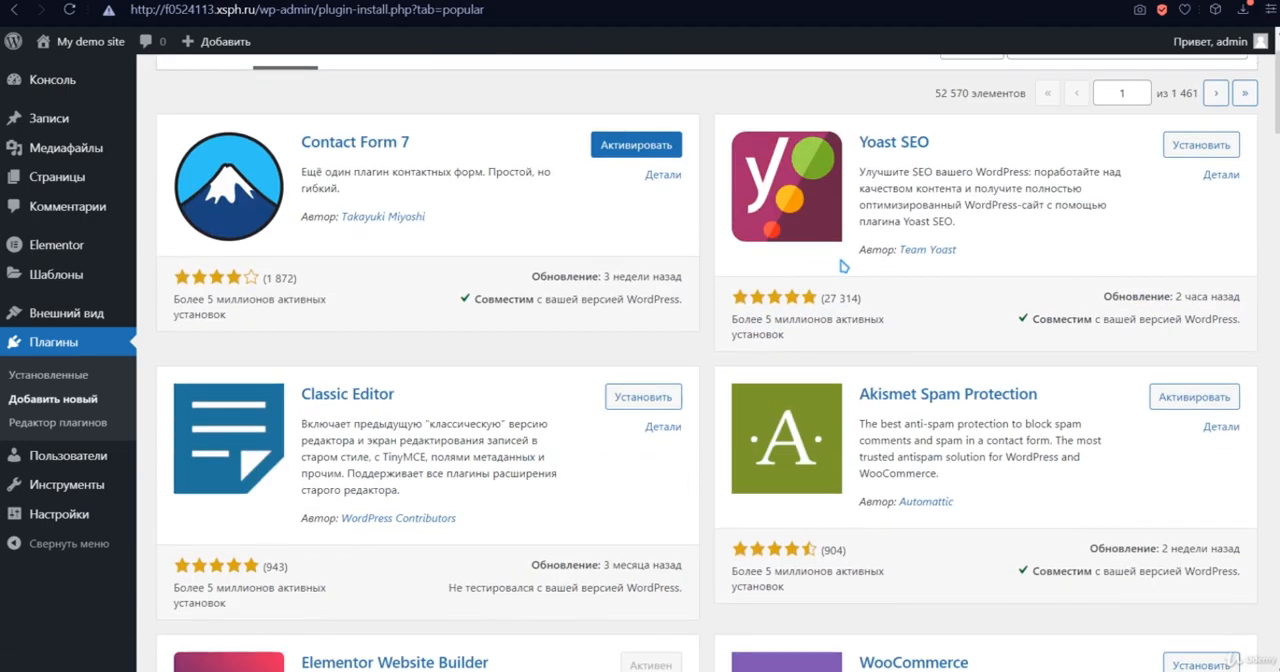
{"action": "left_click", "coordinate": [906, 151]}
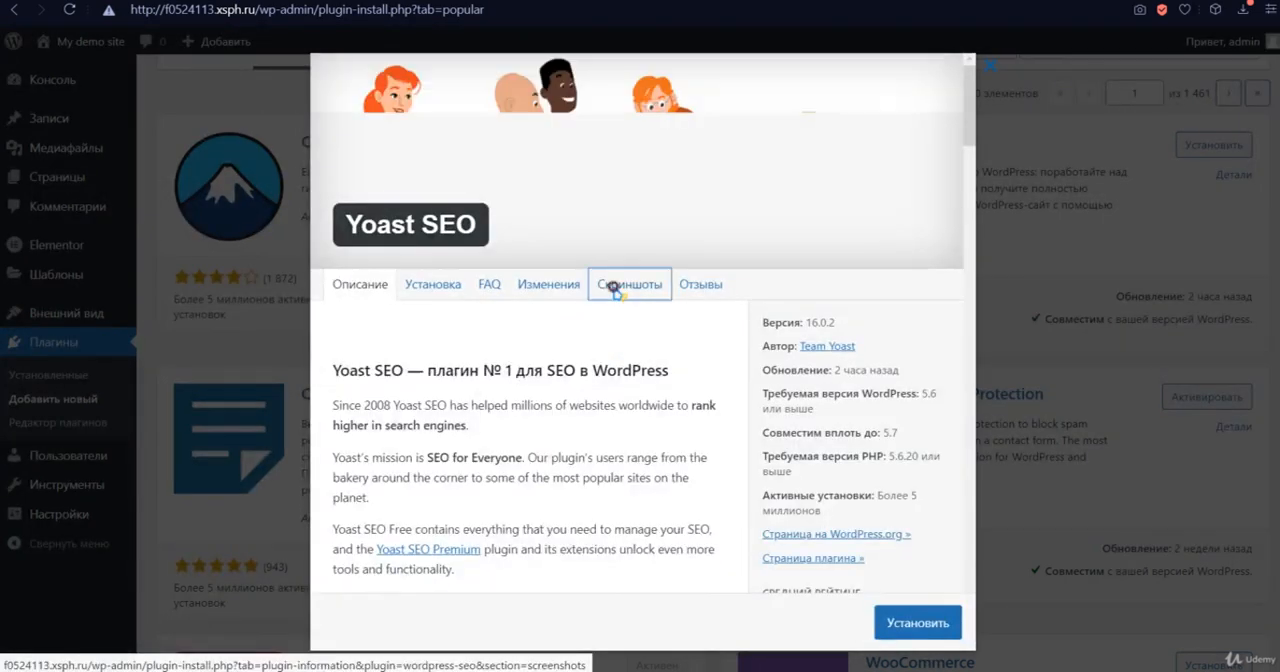
{"action": "left_click", "coordinate": [615, 293]}
{"action": "scroll", "coordinate": [620, 385], "scroll_direction": "down", "scroll_amount": 3}
{"action": "scroll", "coordinate": [570, 365], "scroll_direction": "down", "scroll_amount": 10}
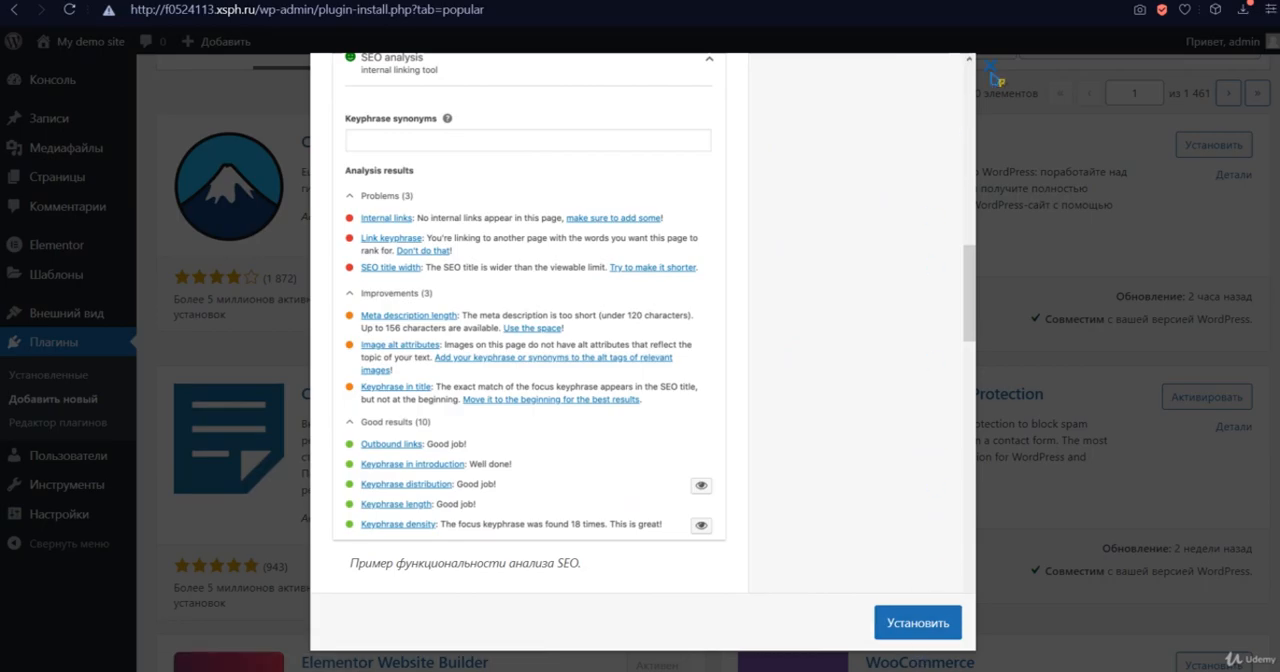
{"action": "left_click", "coordinate": [996, 78]}
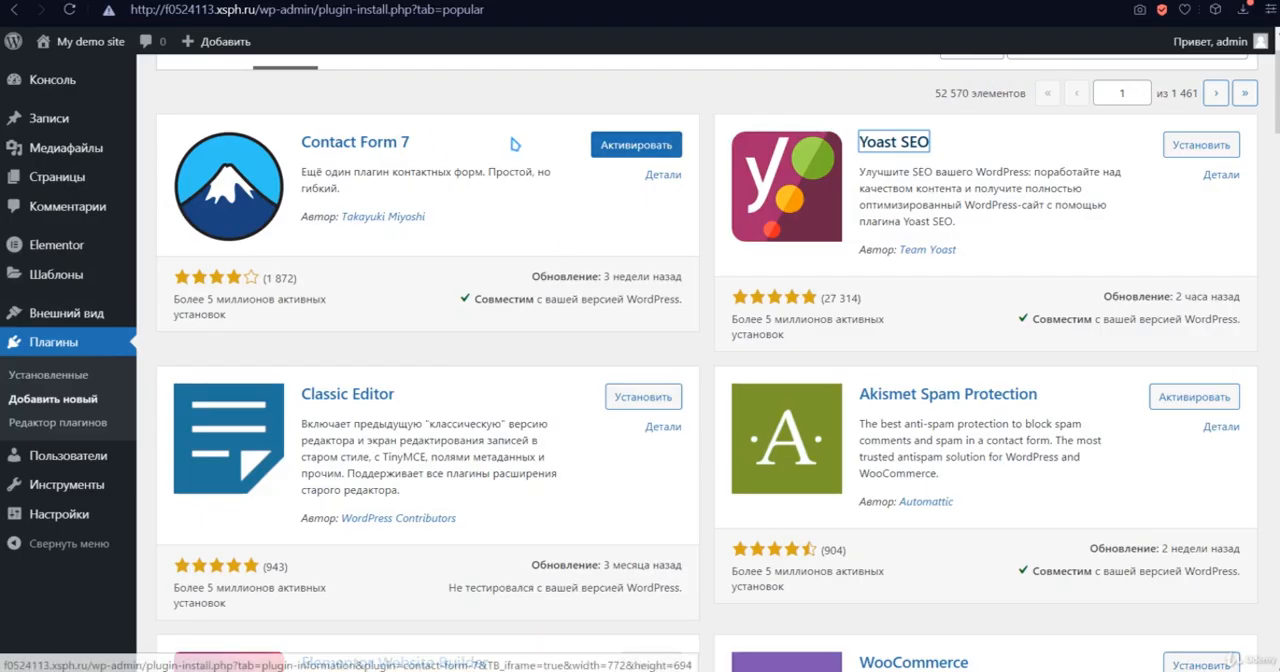
- Activate the Contact Form 7 plugin and open its contact form "Контактная форма 1" for editing
{"action": "left_click", "coordinate": [676, 148]}
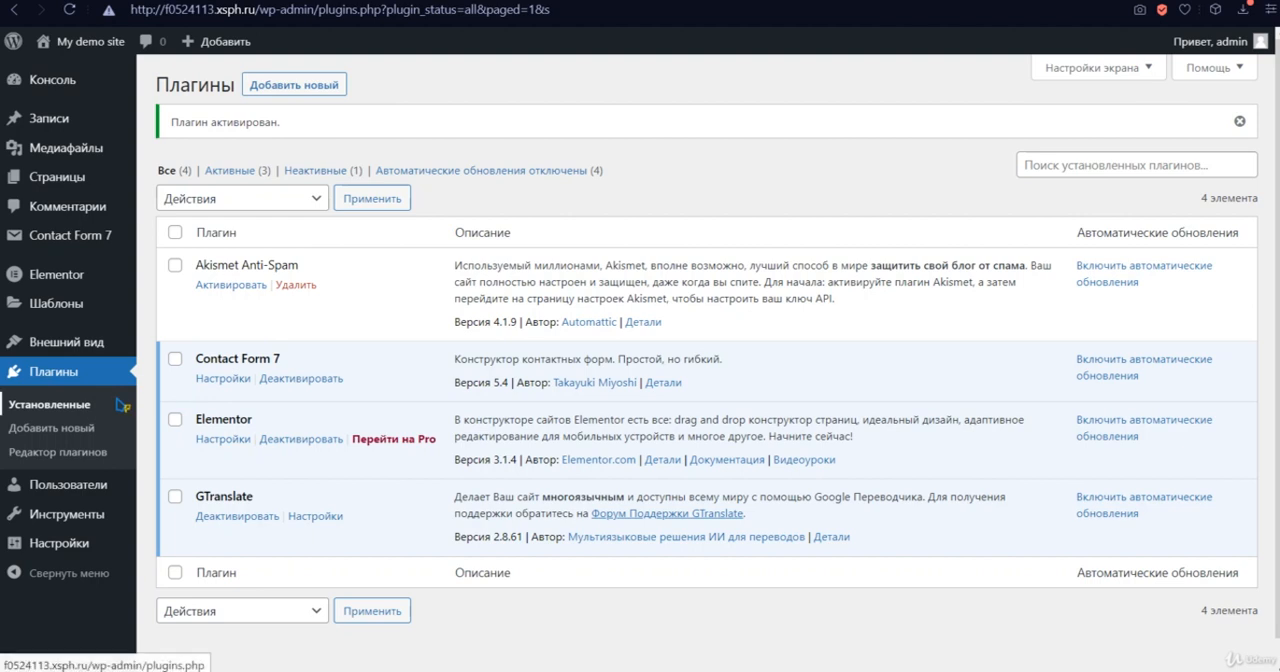
{"action": "mouse_move", "coordinate": [88, 248]}
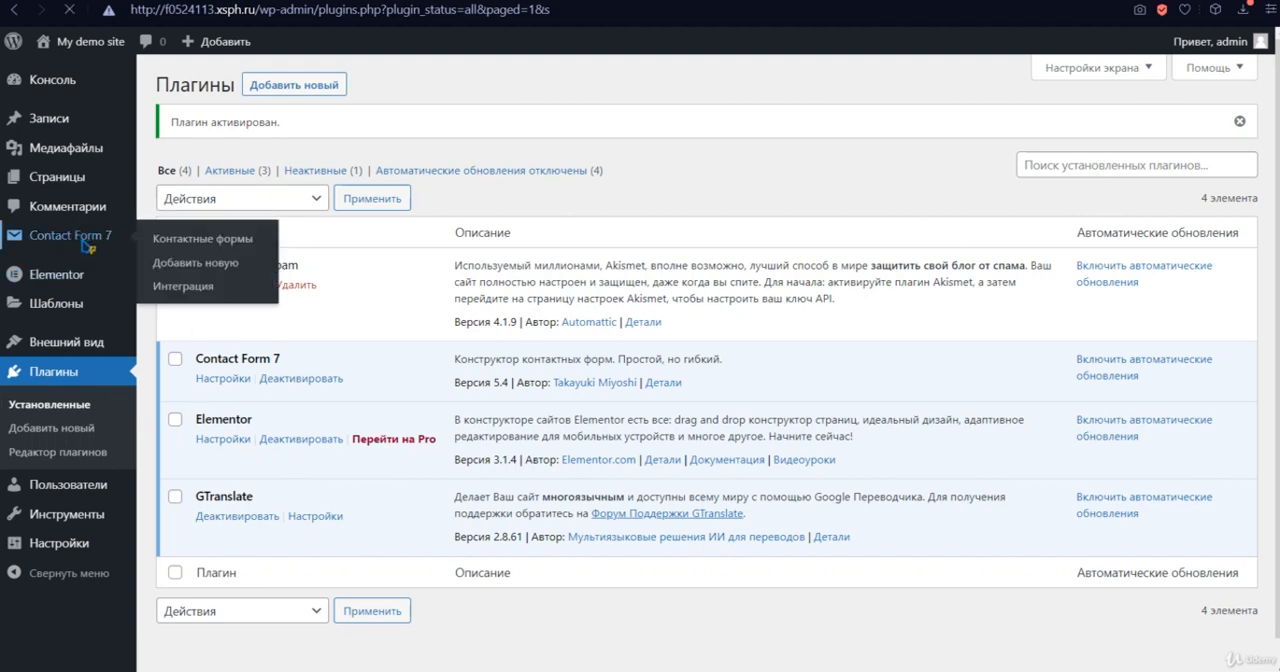
{"action": "left_click", "coordinate": [86, 246]}
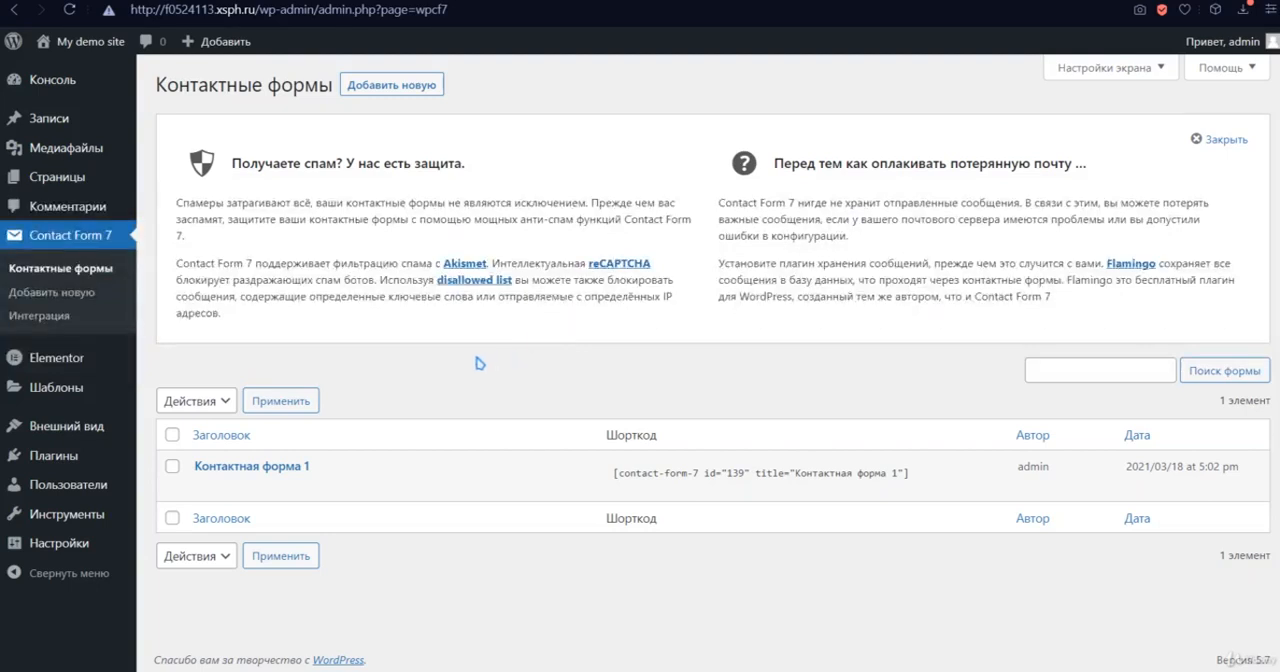
{"action": "left_click", "coordinate": [252, 467]}
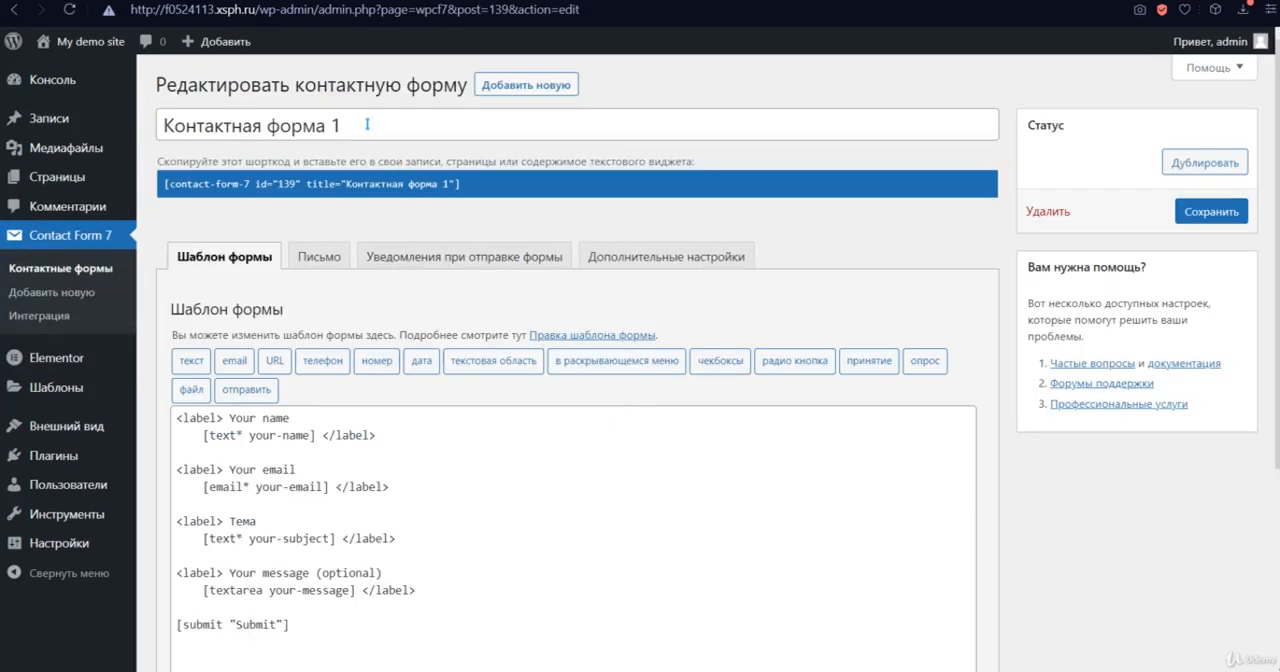
- Change the contact form's title to "Form"
{"action": "left_click_drag", "start_coordinate": [365, 124], "coordinate": [130, 128]}
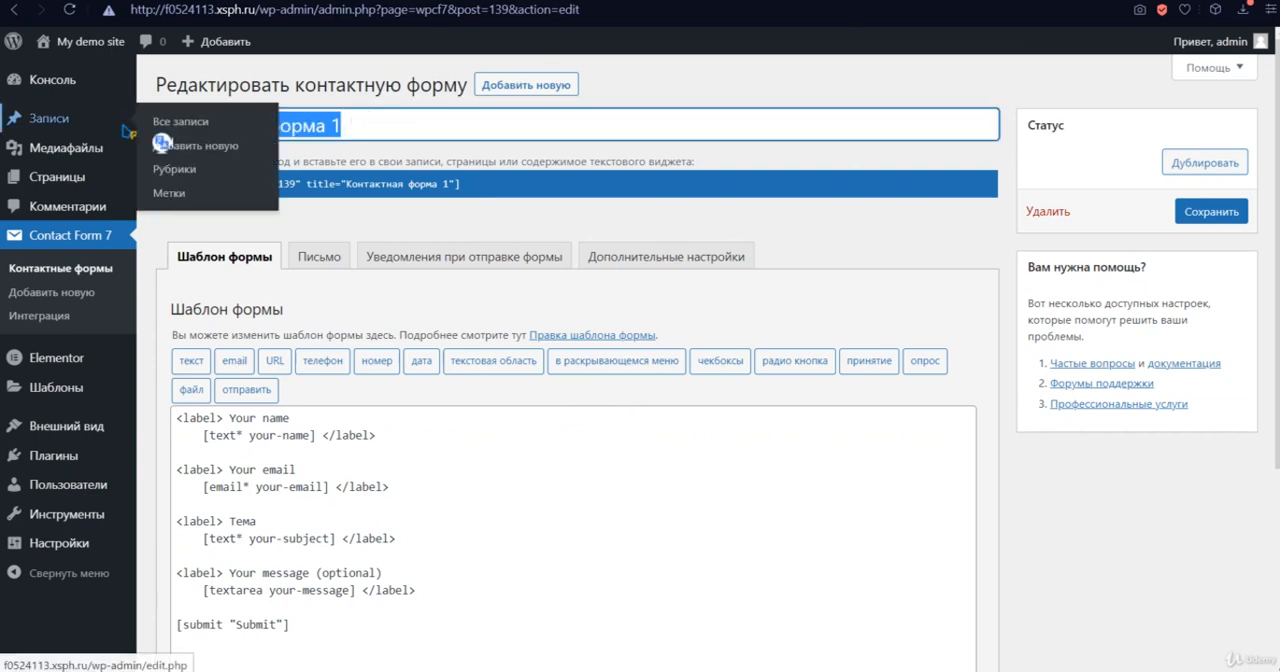
{"action": "key", "text": "BackSpace"}
{"action": "type", "text": "F"}
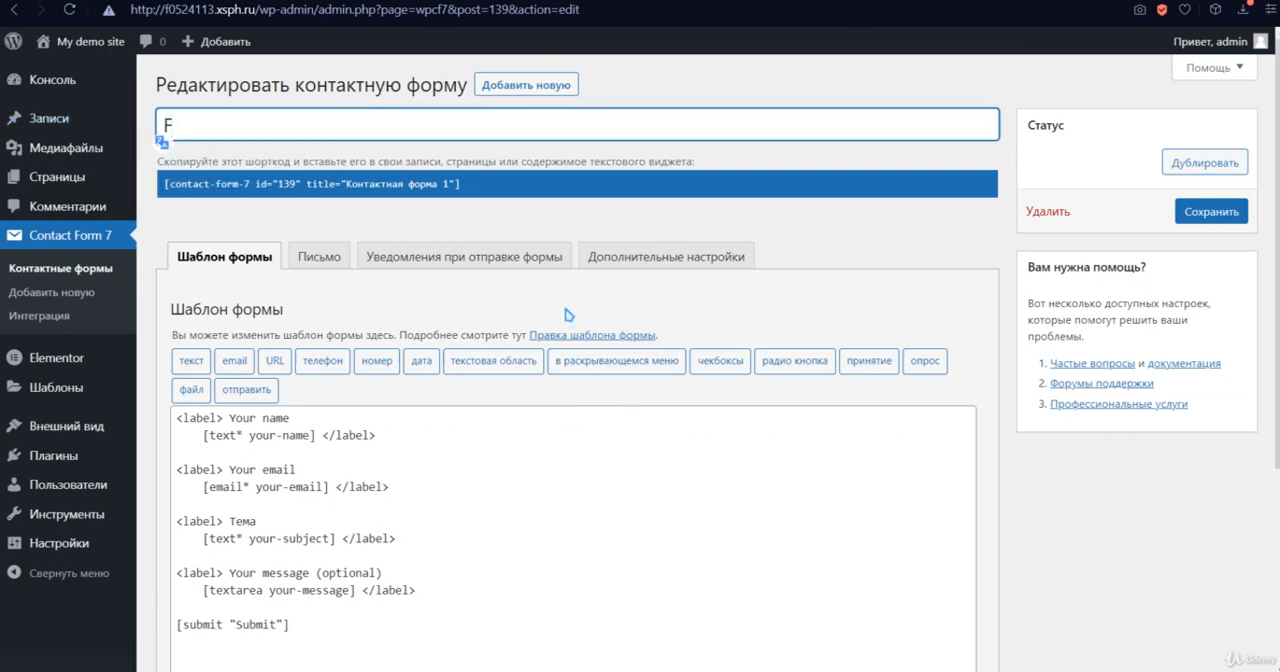
{"action": "type", "text": "orm"}
{"action": "left_click", "coordinate": [440, 214]}
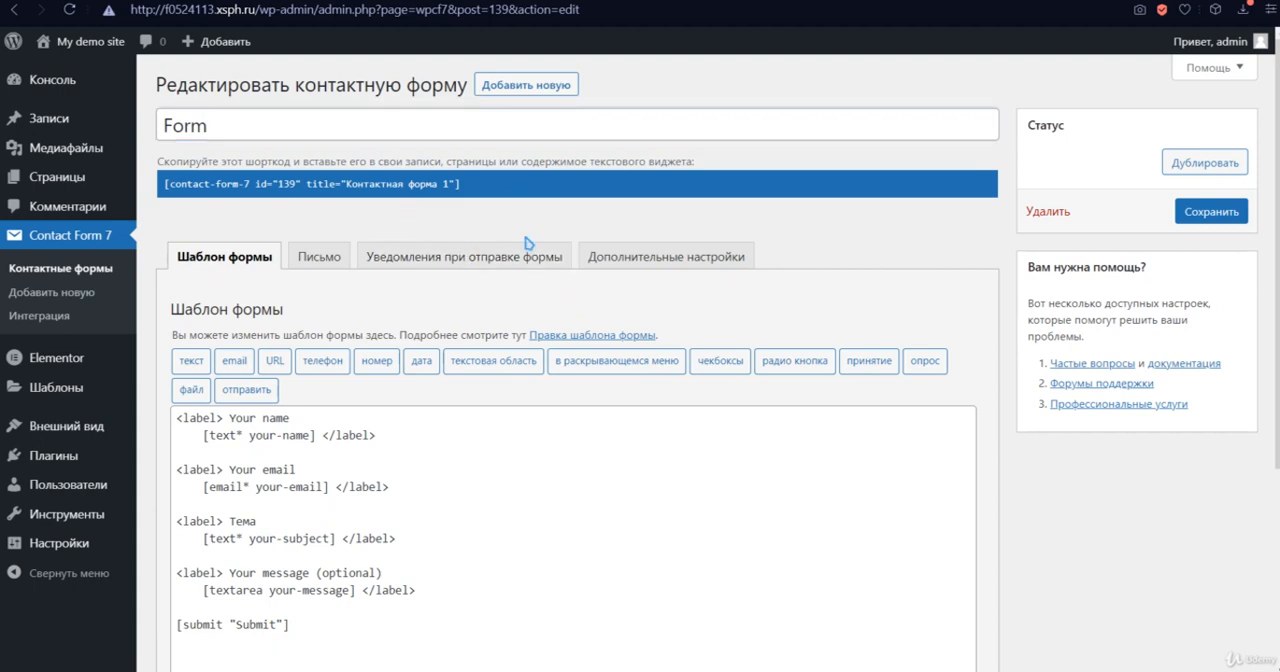
- Start a telephone field tag on a new line below the email field in the form template and mark it as required
{"action": "scroll", "coordinate": [525, 242], "scroll_direction": "down", "scroll_amount": 1}
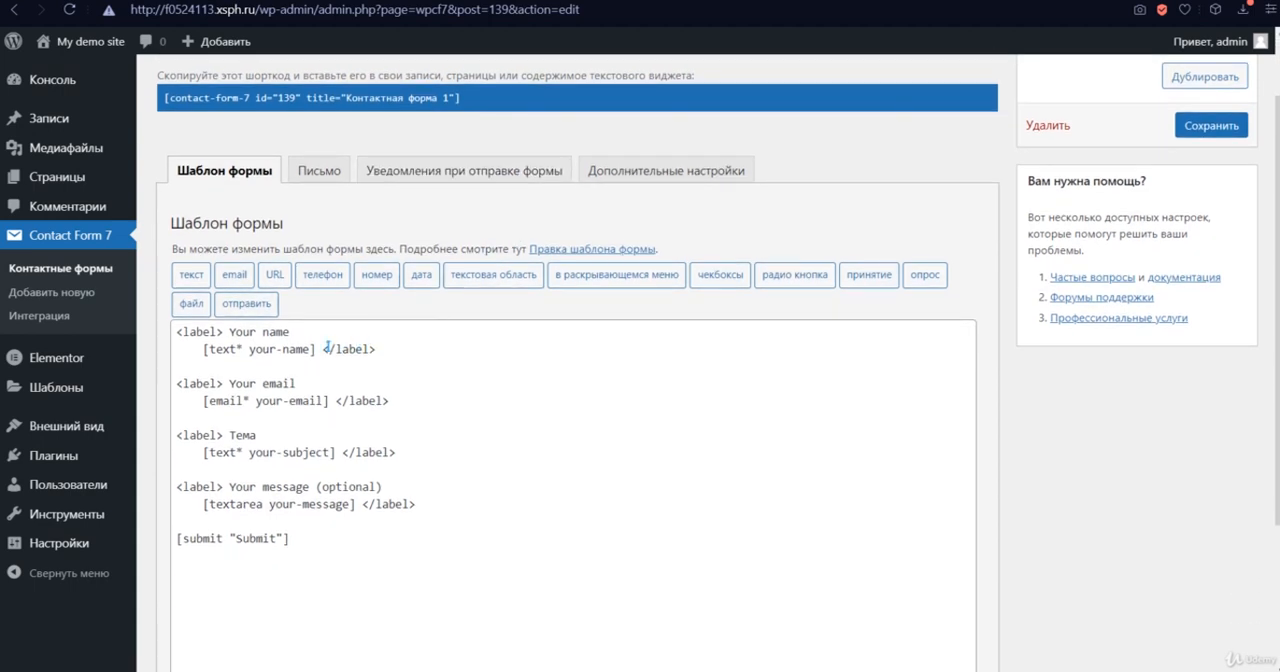
{"action": "scroll", "coordinate": [326, 345], "scroll_direction": "down", "scroll_amount": 1}
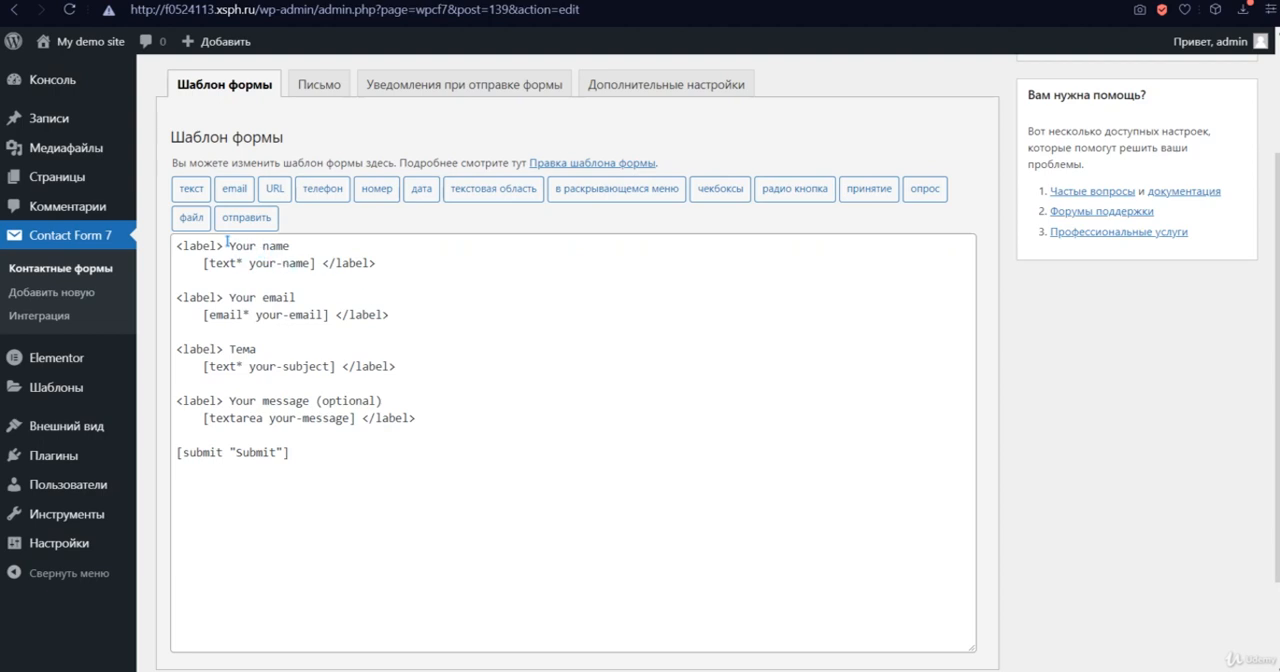
{"action": "left_click_drag", "start_coordinate": [227, 244], "coordinate": [311, 250]}
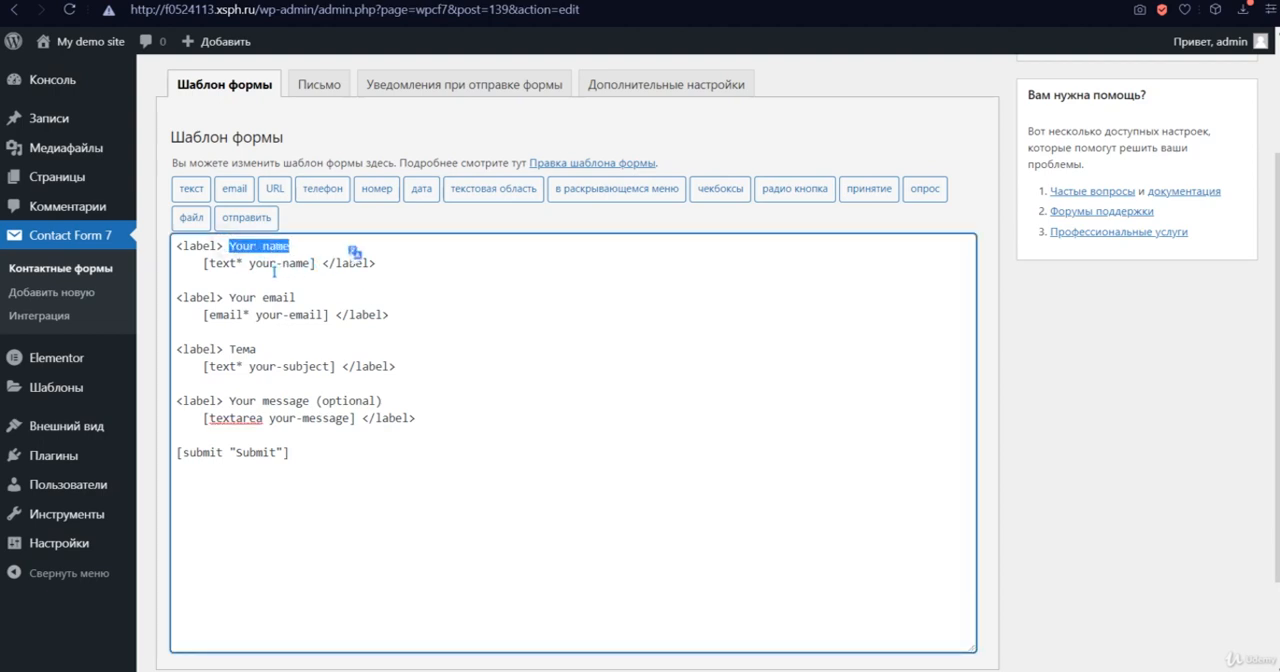
{"action": "left_click", "coordinate": [274, 270]}
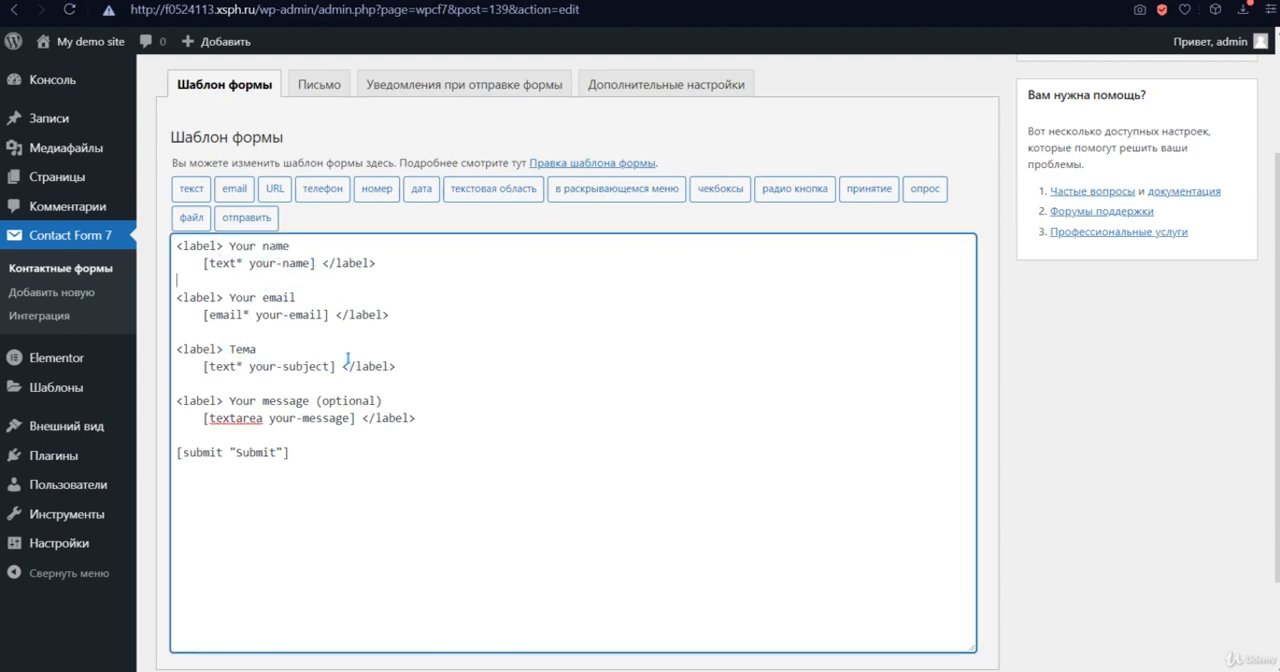
{"action": "left_click_drag", "start_coordinate": [228, 297], "coordinate": [298, 297]}
{"action": "left_click", "coordinate": [395, 318]}
{"action": "key", "text": "Return"}
{"action": "left_click", "coordinate": [325, 189]}
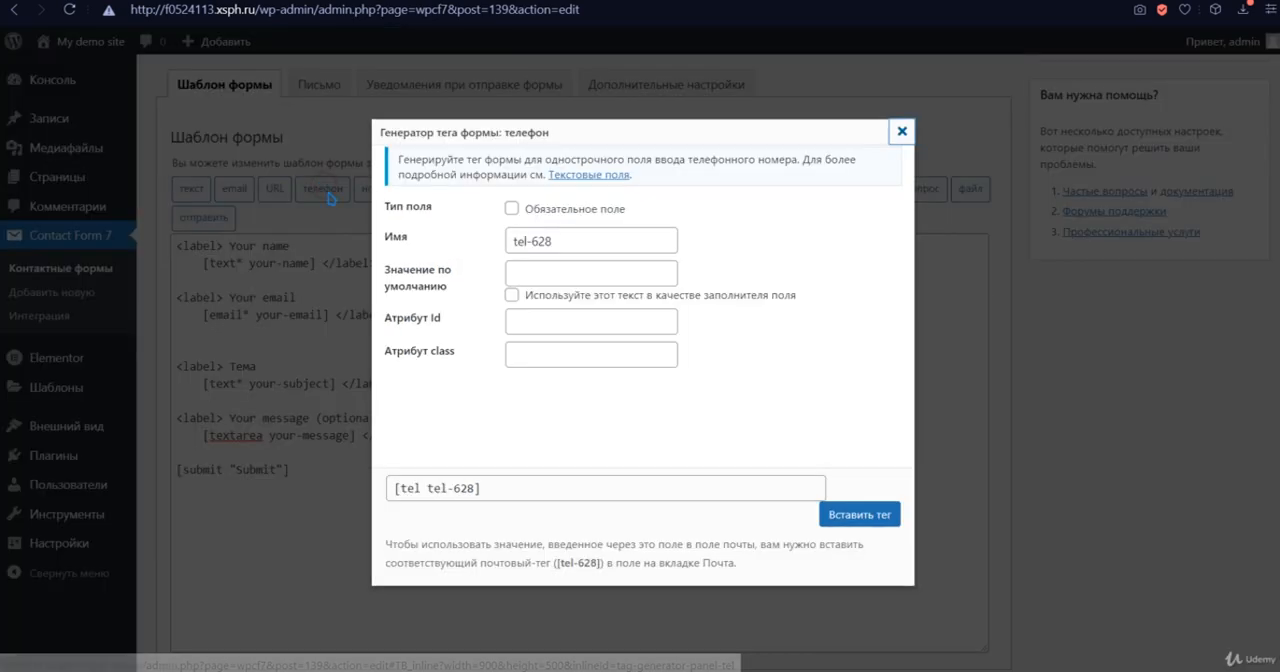
{"action": "left_click", "coordinate": [513, 209]}
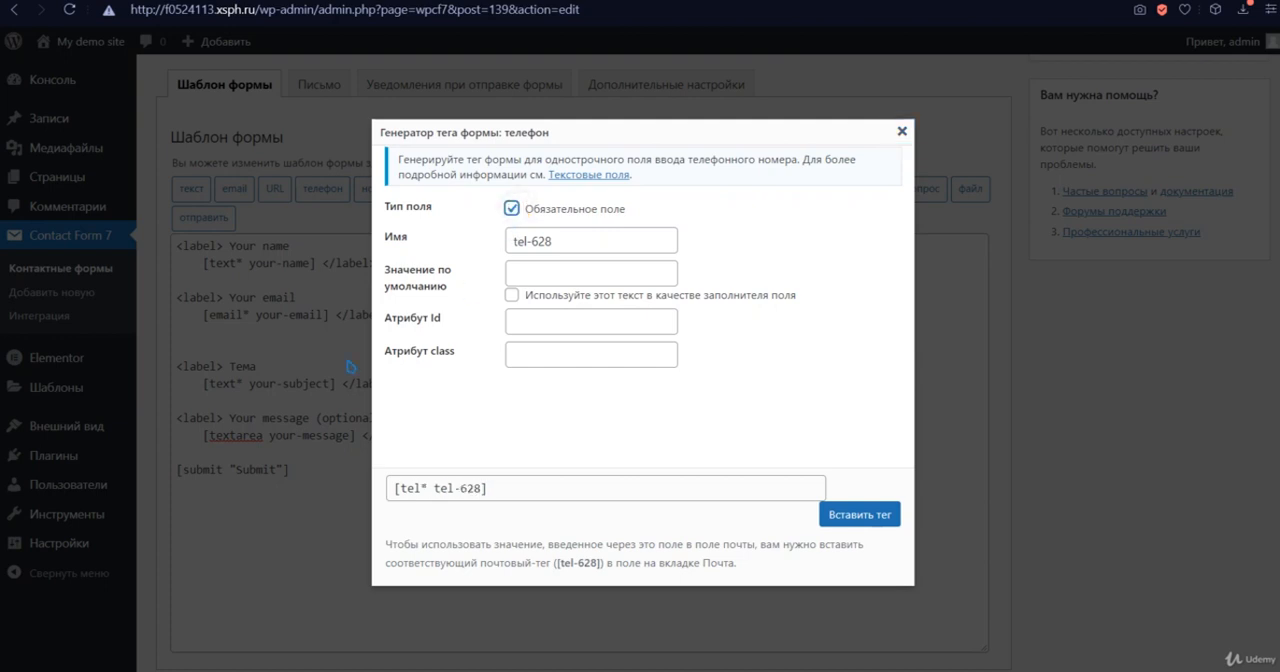
- Set the phone field's default value to "8(___)_______", use it as placeholder text and insert the tag into the template
{"action": "left_click", "coordinate": [551, 274]}
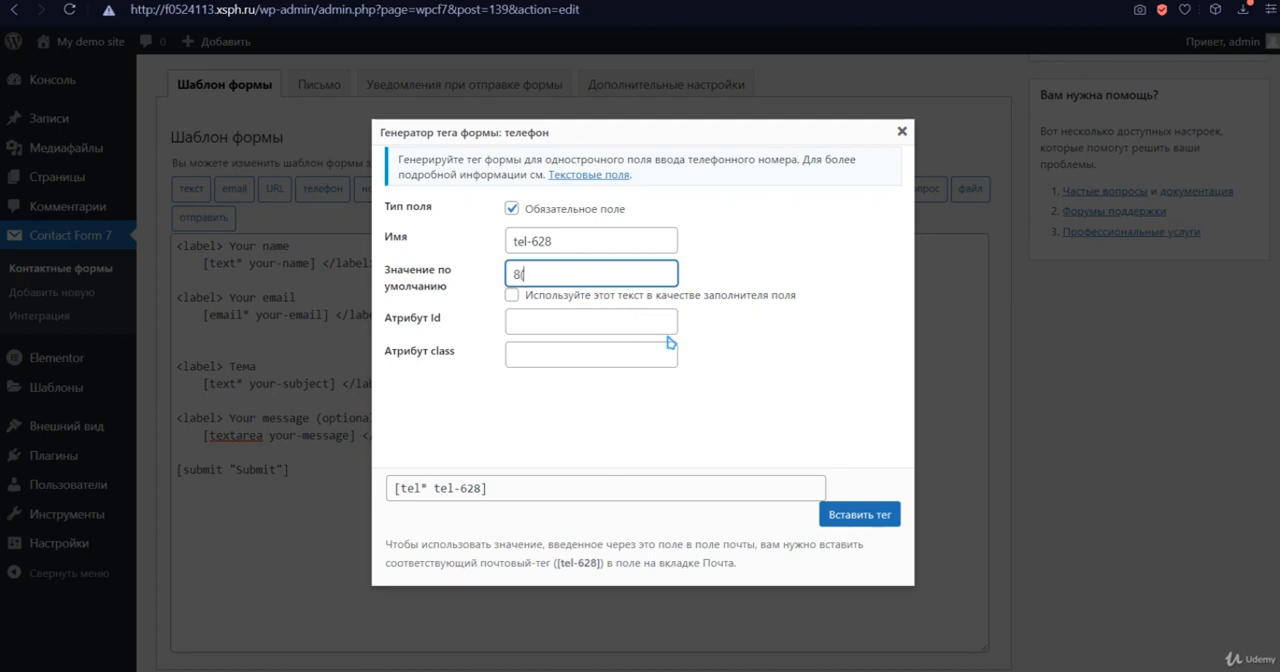
{"action": "type", "text": "8(___)_______"}
{"action": "left_click", "coordinate": [597, 319]}
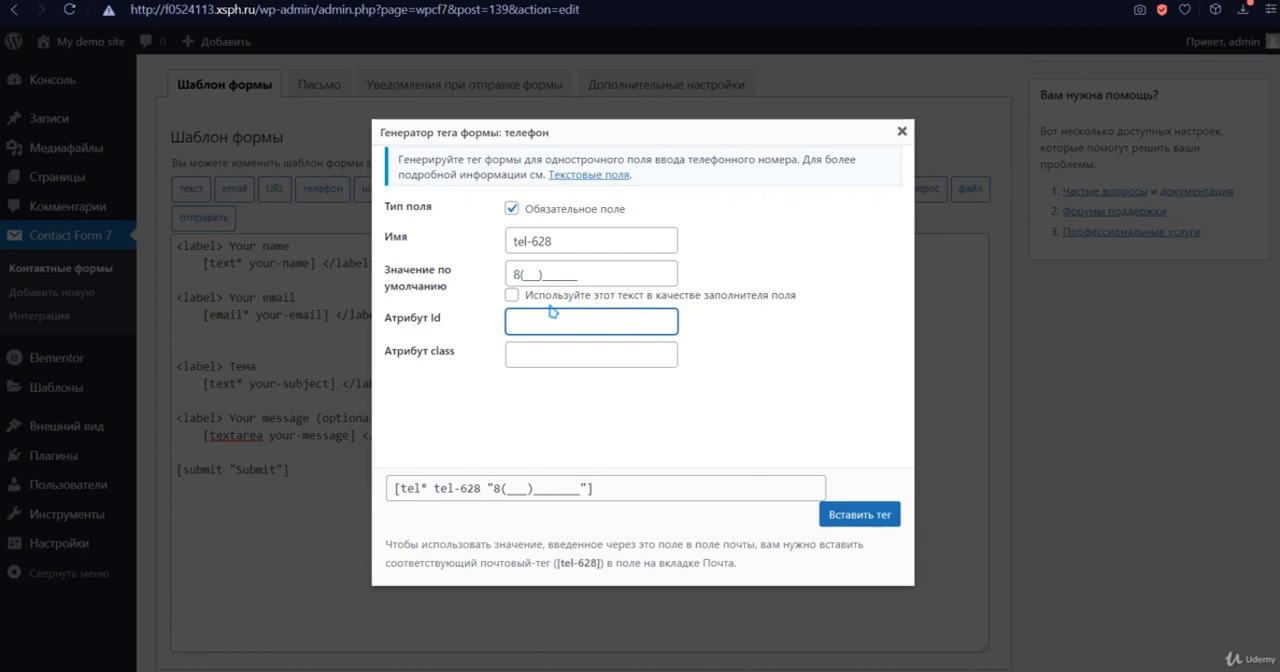
{"action": "left_click", "coordinate": [551, 353]}
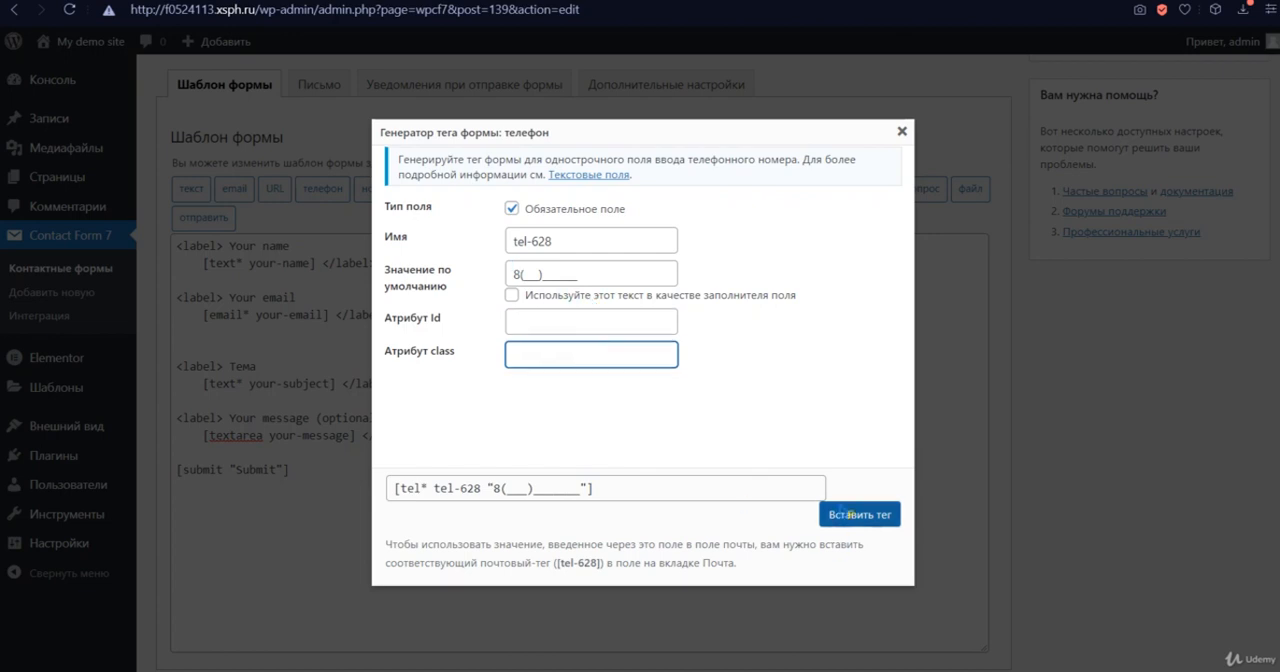
{"action": "left_click", "coordinate": [526, 297]}
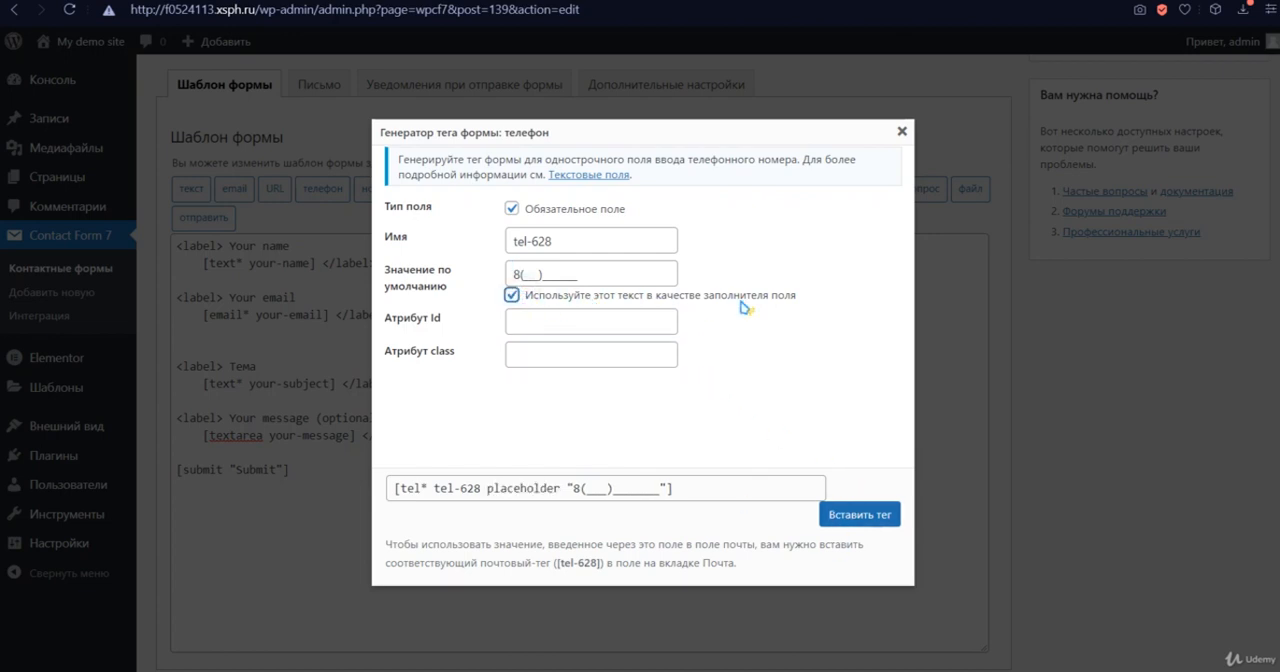
{"action": "left_click", "coordinate": [859, 514]}
- Make the "Тема" field optional by removing the asterisk from its text tag in the form template
{"action": "left_click_drag", "start_coordinate": [355, 331], "coordinate": [442, 331]}
{"action": "left_click", "coordinate": [450, 333]}
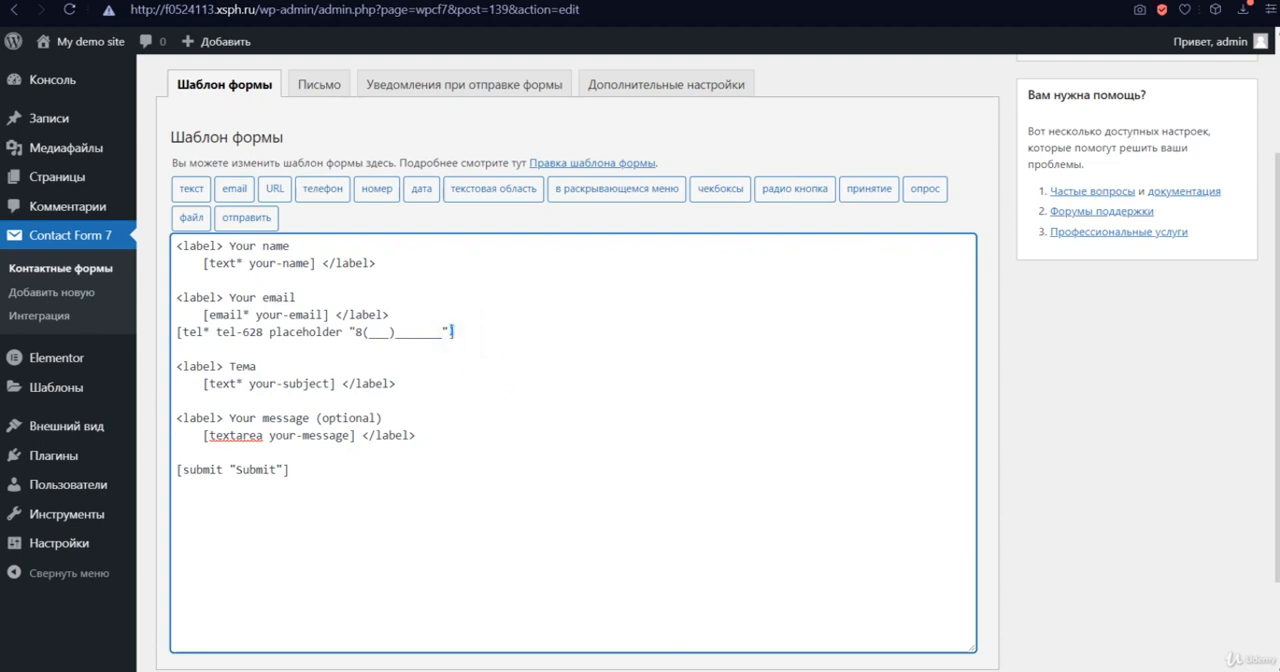
{"action": "left_click_drag", "start_coordinate": [355, 338], "coordinate": [446, 331]}
{"action": "left_click", "coordinate": [488, 331]}
{"action": "key", "text": "BackSpace"}
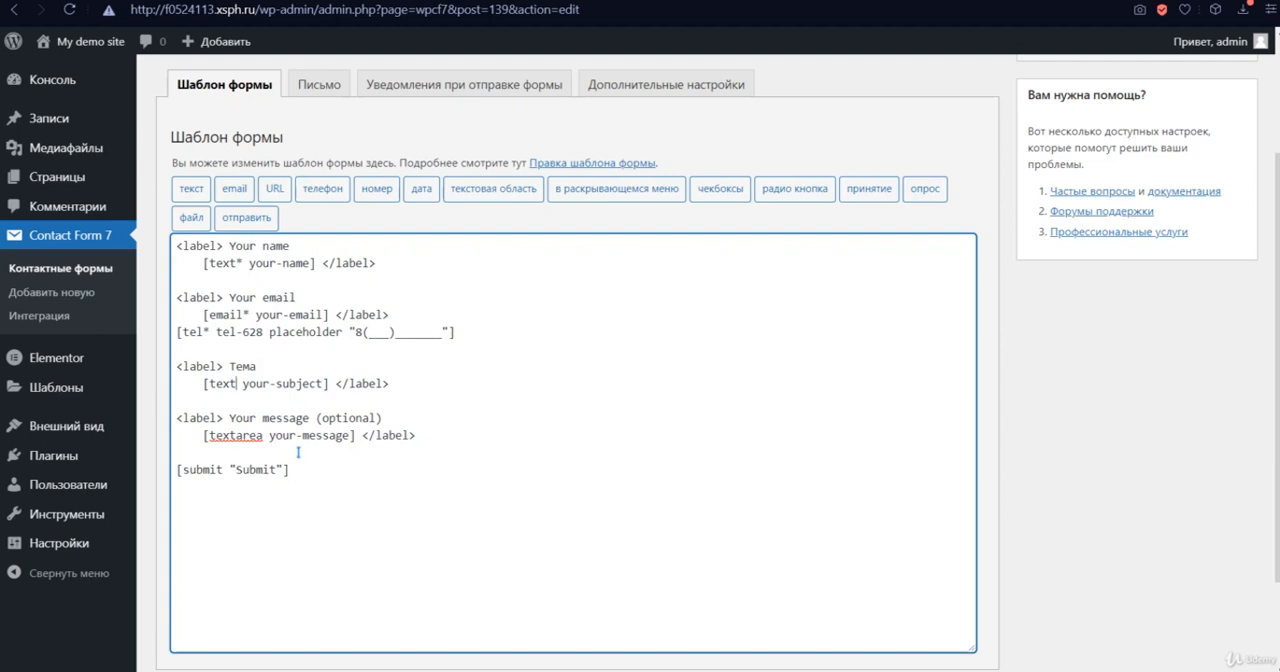
- Add an opening <div class="form"> tag before the first label of the form template
{"action": "left_click_drag", "start_coordinate": [183, 245], "coordinate": [314, 471]}
{"action": "left_click_drag", "start_coordinate": [165, 221], "coordinate": [179, 246]}
{"action": "left_click", "coordinate": [180, 246]}
{"action": "type", "text": "<di"}
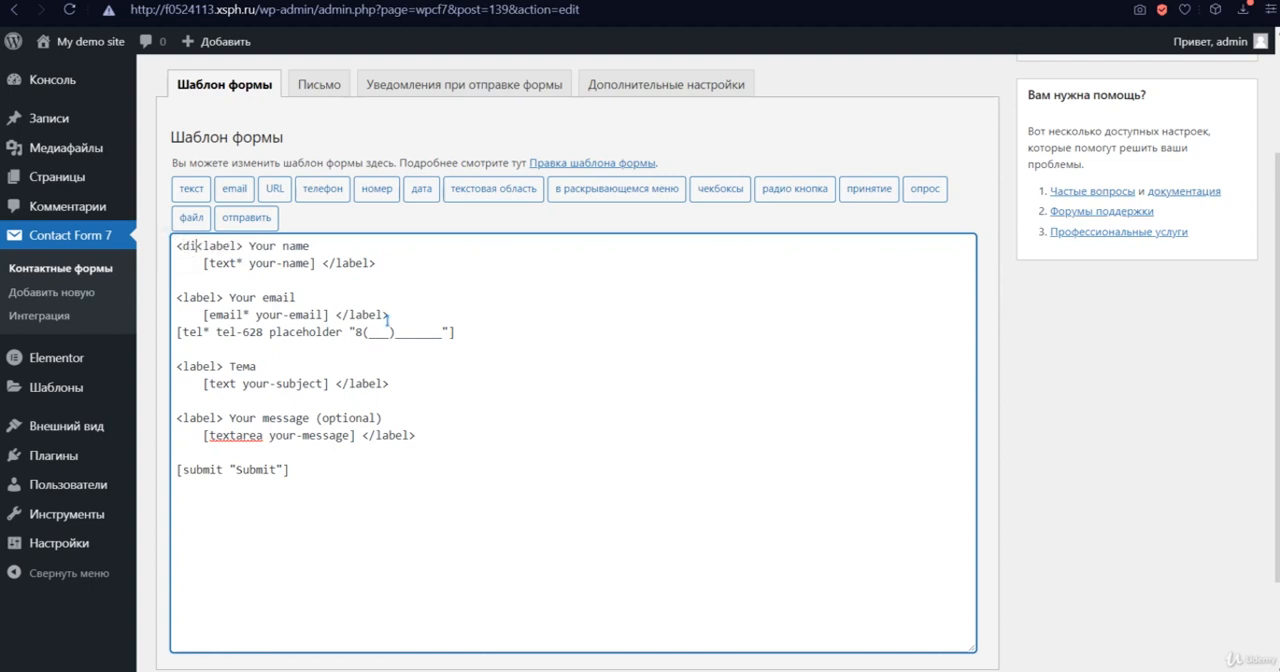
{"action": "type", "text": "v>"}
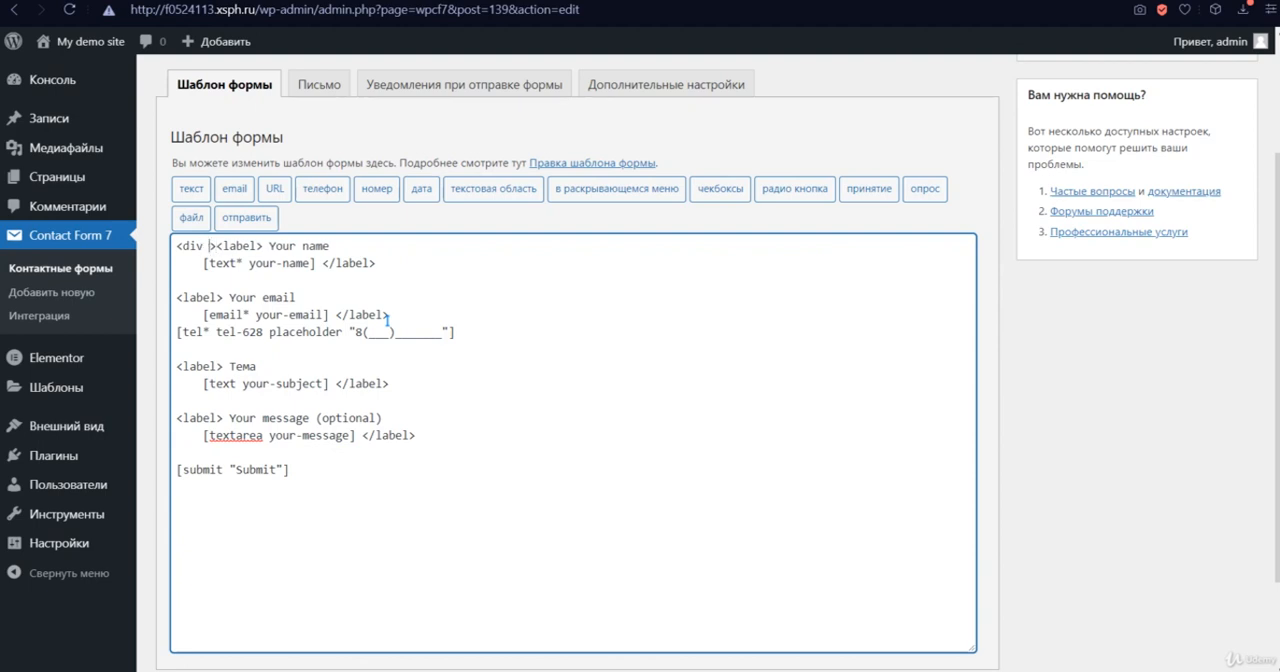
{"action": "type", "text": " class="}
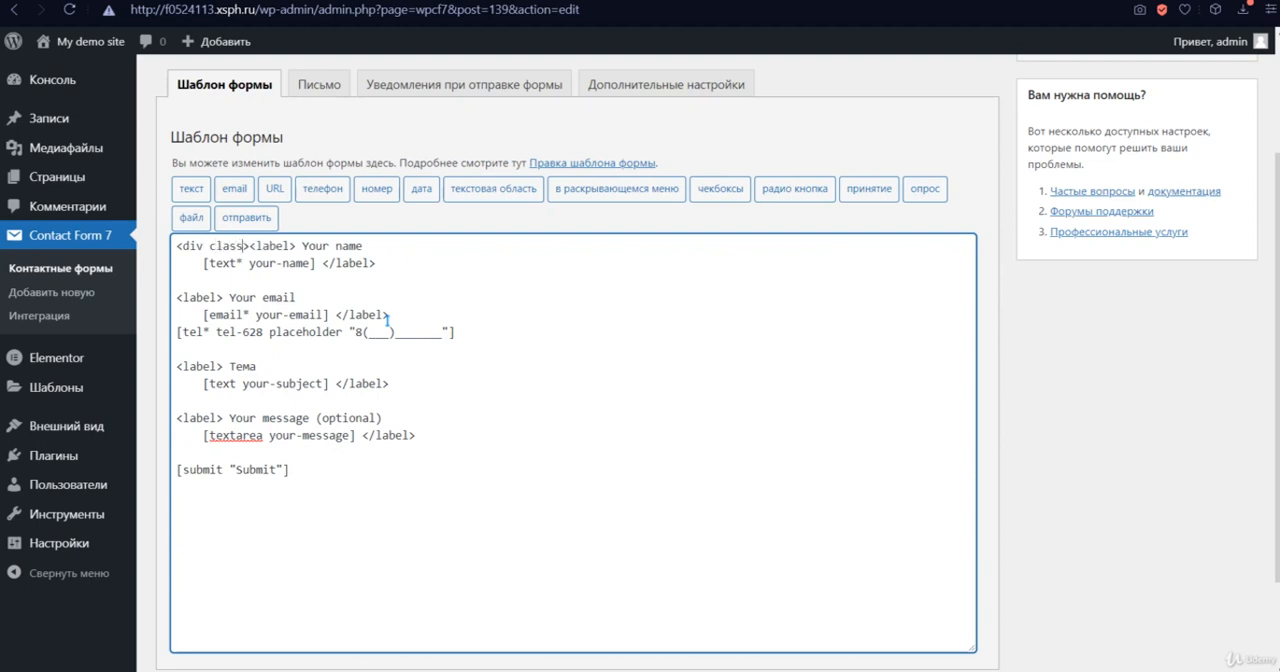
{"action": "type", "text": "\">"}
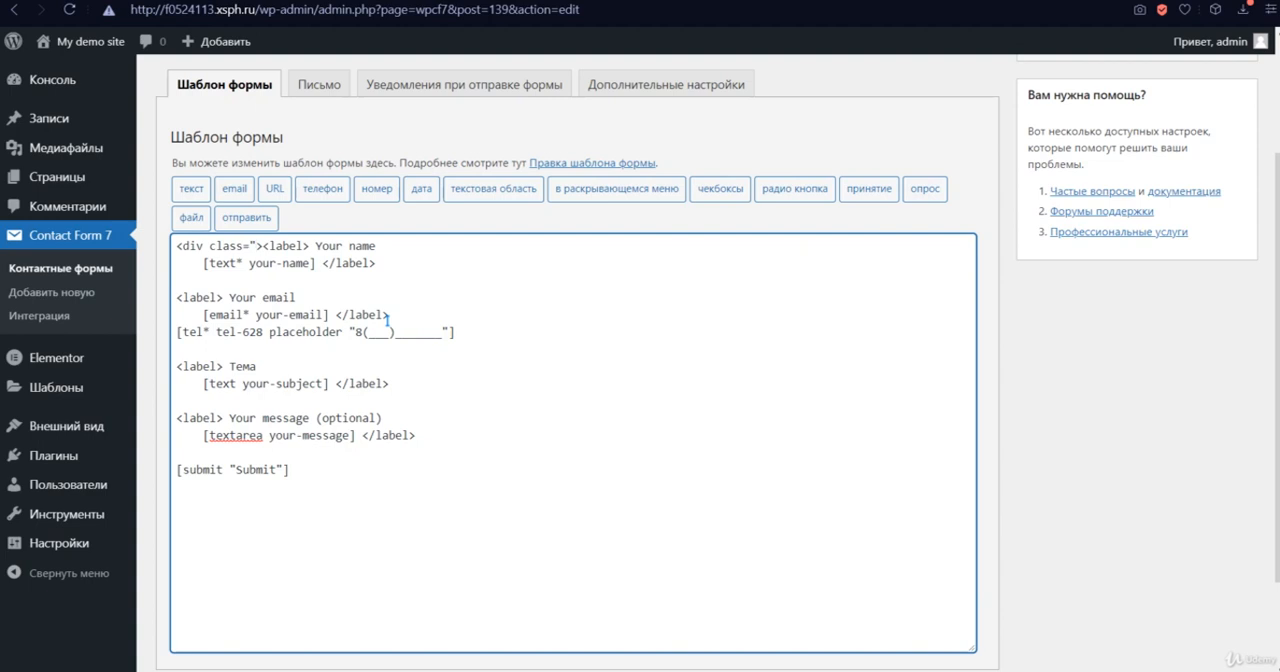
{"action": "type", "text": "form\""}
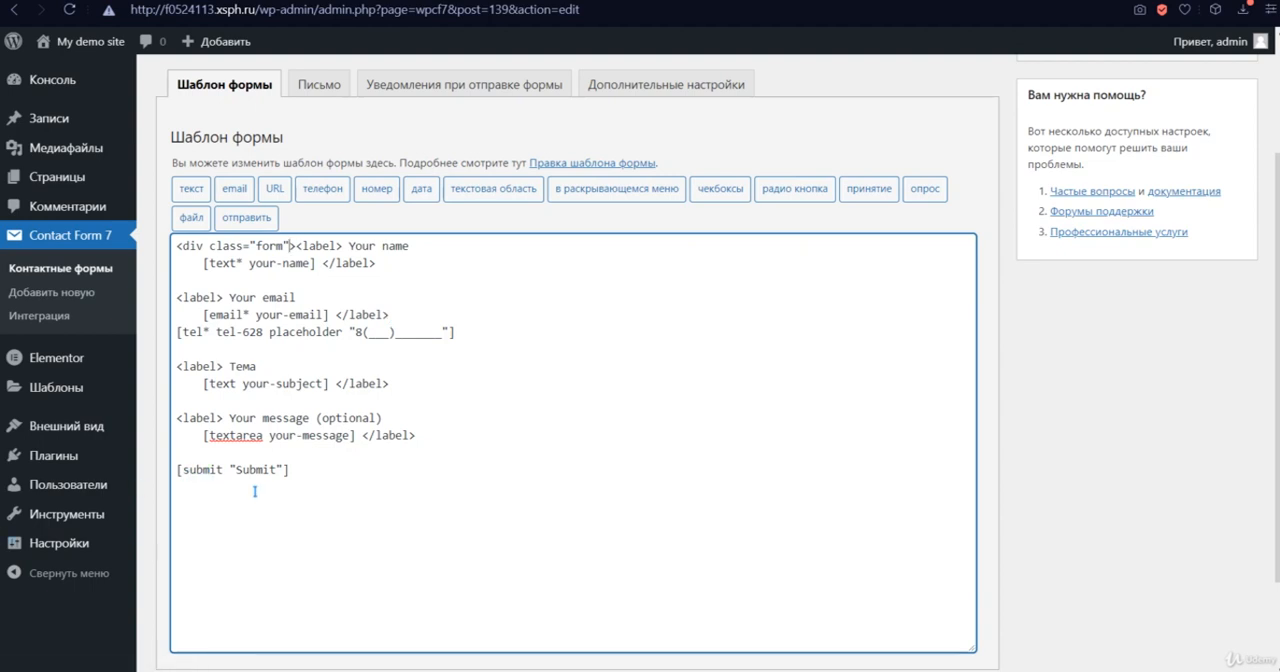
- Add a closing </div> below the submit tag and put "Your name" on its own line after the first label tag
{"action": "left_click", "coordinate": [319, 476]}
{"action": "type", "text": "</div>"}
{"action": "left_click", "coordinate": [350, 246]}
{"action": "key", "text": "Return"}
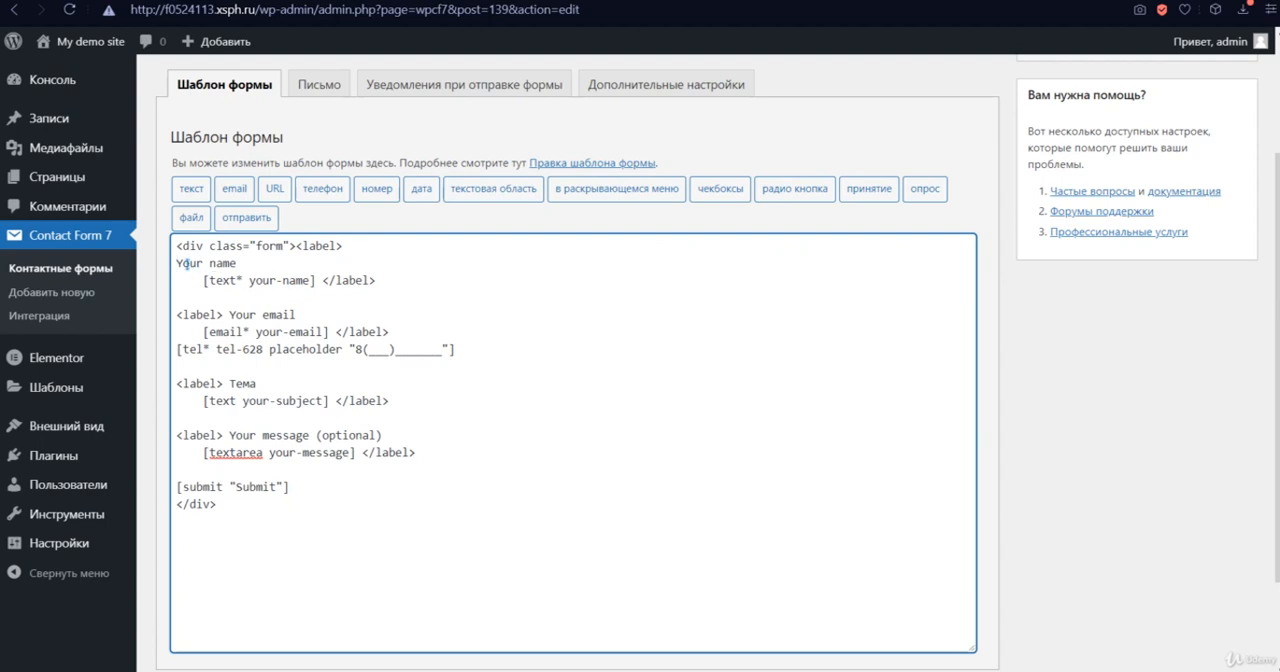
{"action": "left_click_drag", "start_coordinate": [165, 262], "coordinate": [300, 487]}
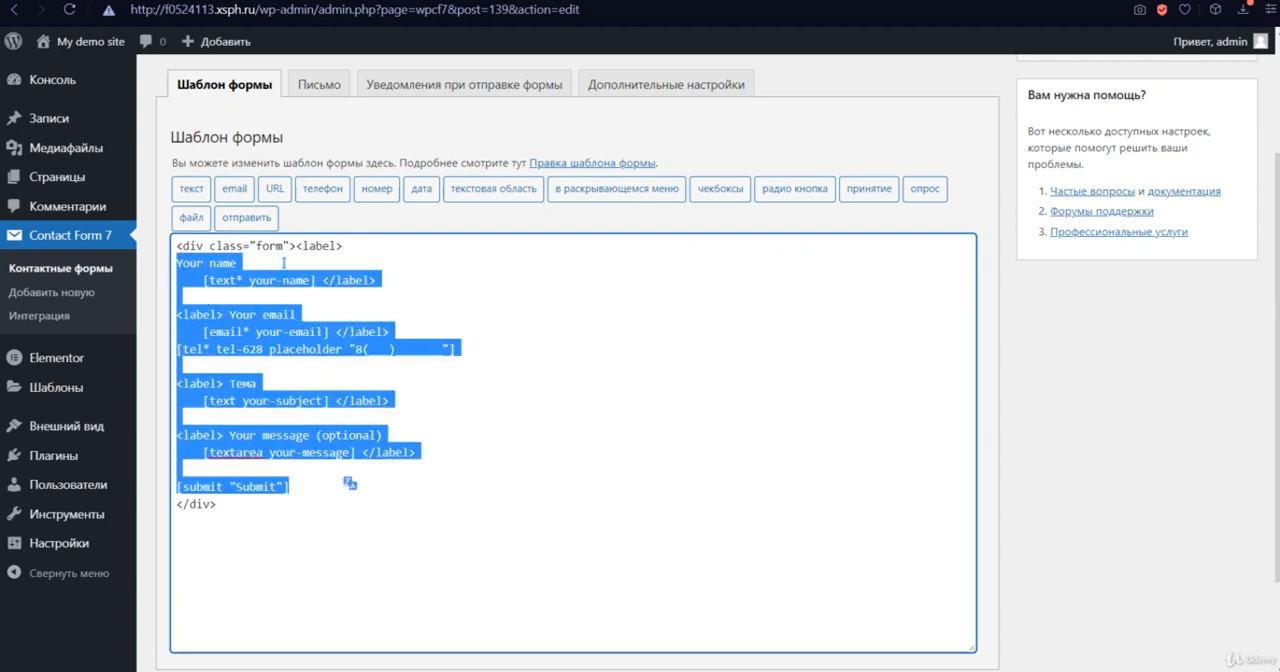
{"action": "double_click", "coordinate": [284, 245]}
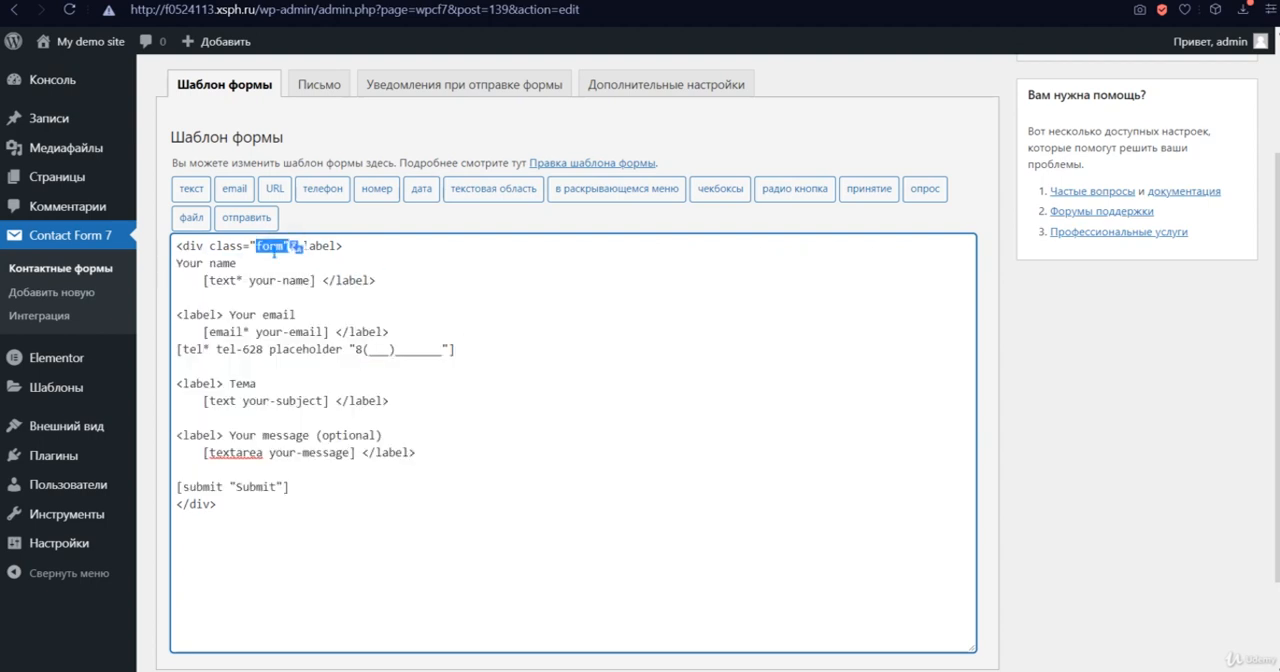
{"action": "left_click", "coordinate": [273, 256]}
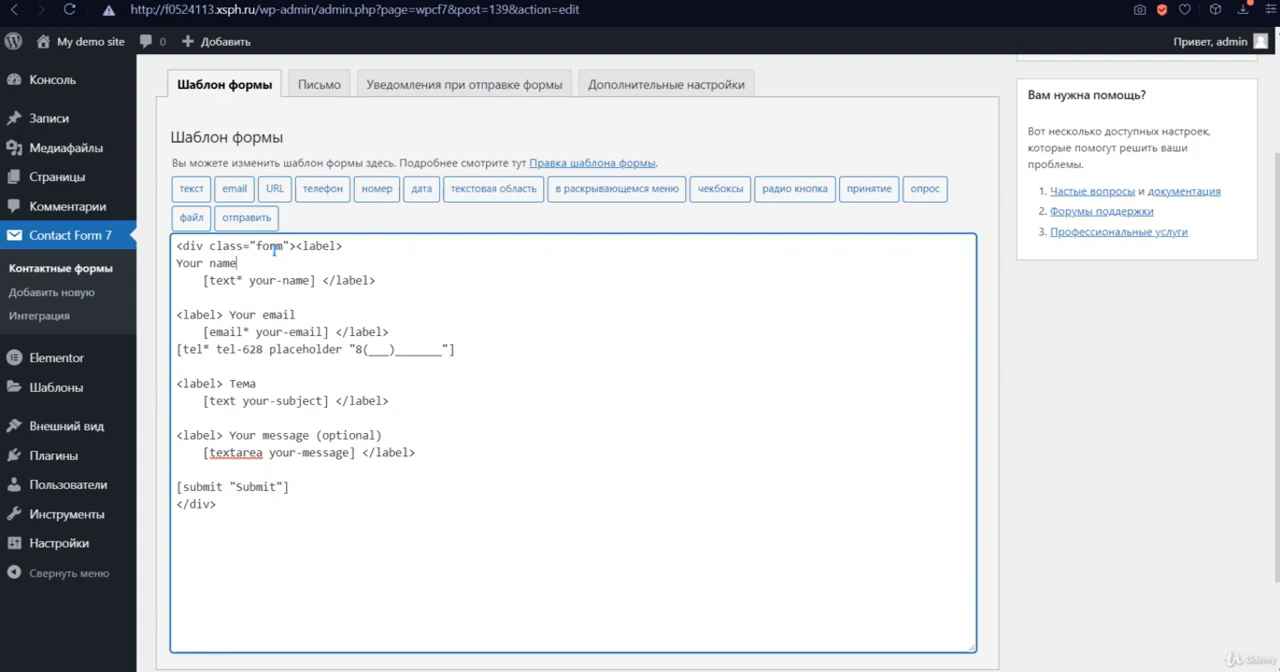
- Enable "Использовать HTML-формат письма" for the form's mail template and save the contact form
{"action": "left_click", "coordinate": [308, 88]}
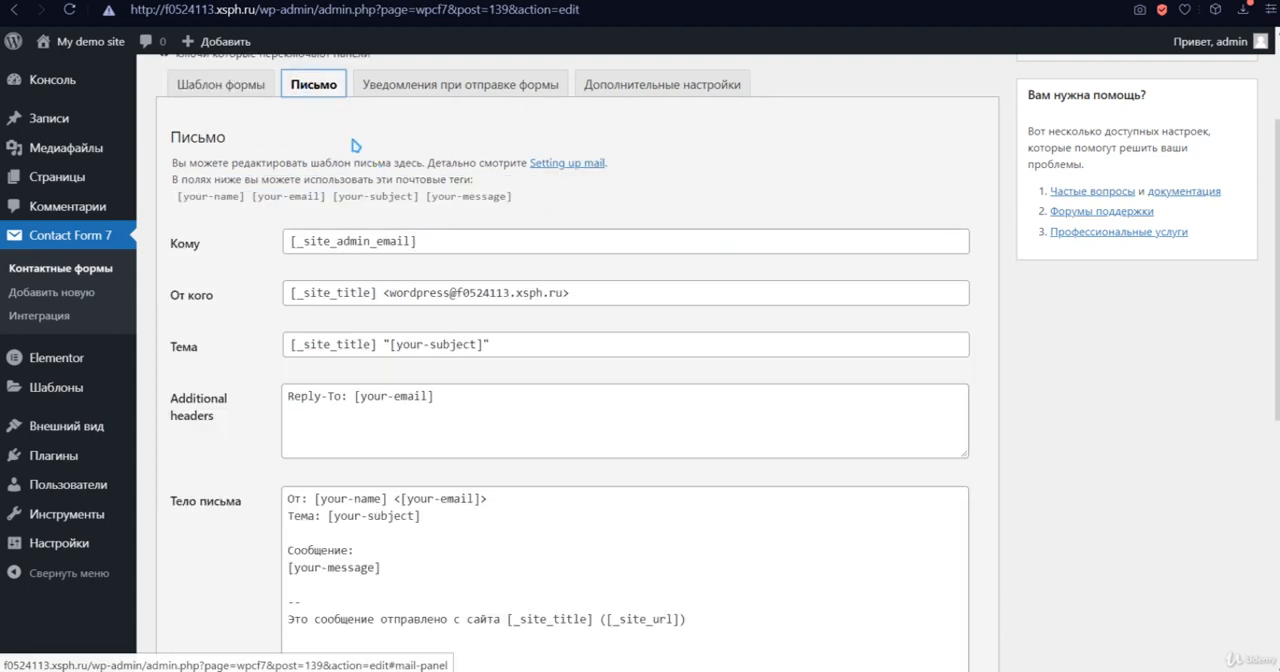
{"action": "scroll", "coordinate": [448, 266], "scroll_direction": "down", "scroll_amount": 1}
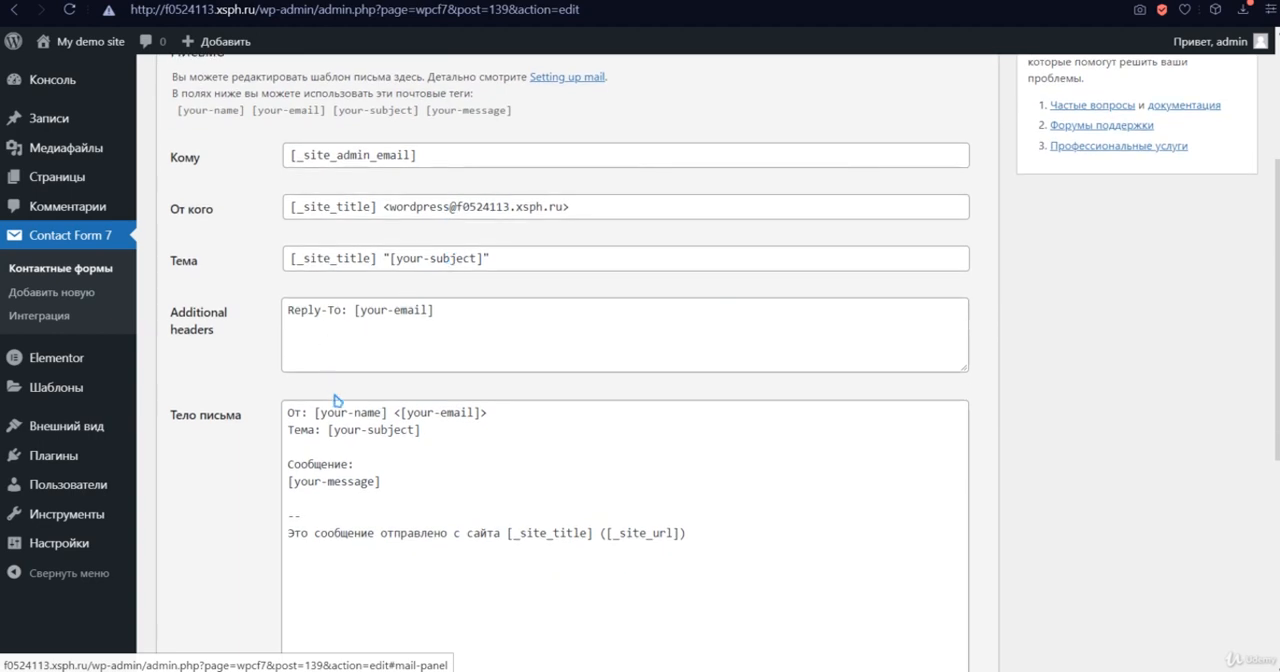
{"action": "scroll", "coordinate": [409, 513], "scroll_direction": "down", "scroll_amount": 1}
{"action": "left_click", "coordinate": [297, 427]}
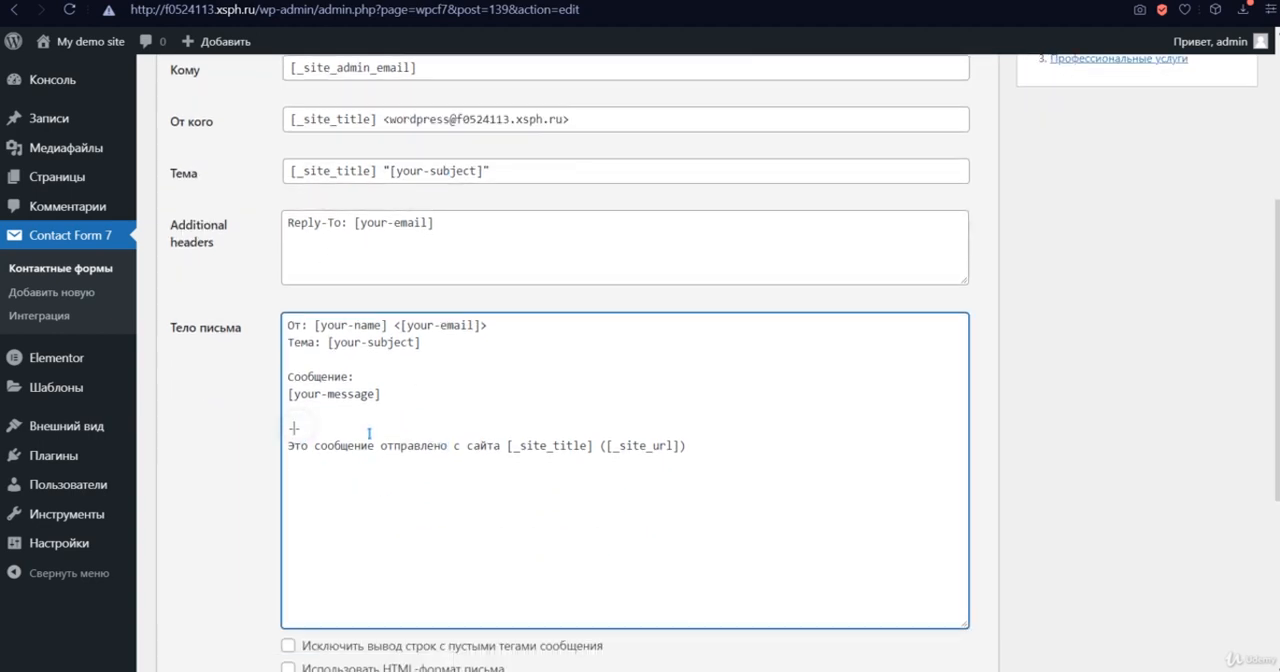
{"action": "scroll", "coordinate": [371, 430], "scroll_direction": "down", "scroll_amount": 2}
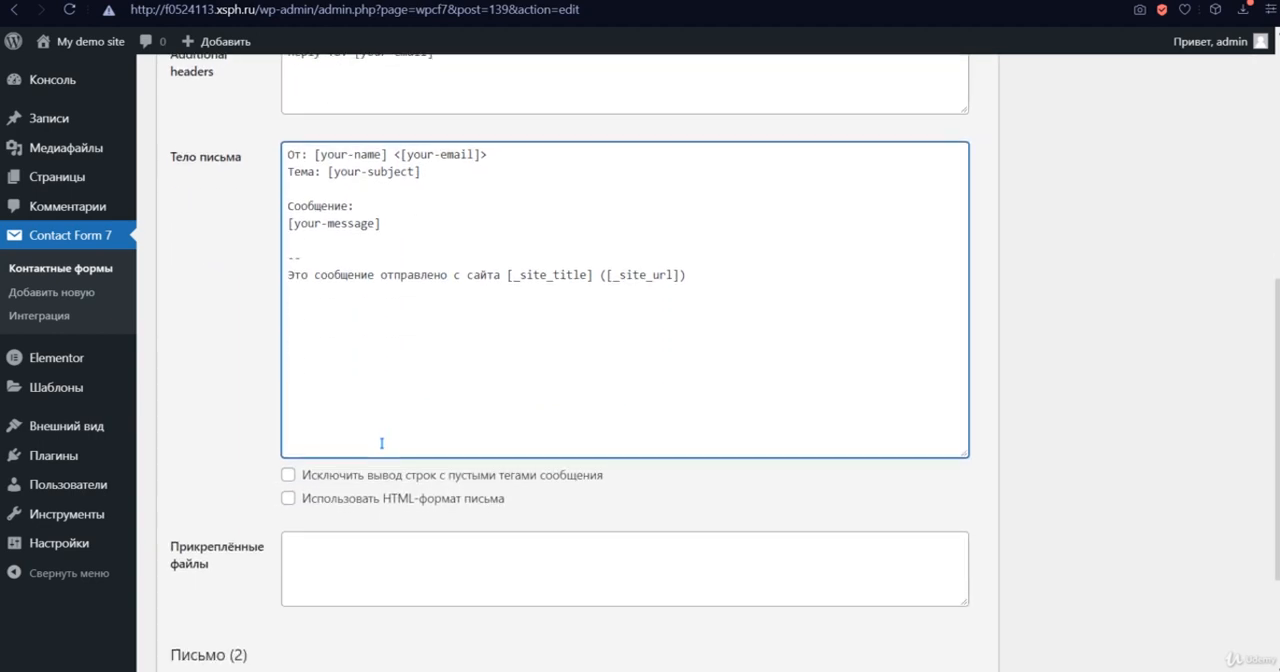
{"action": "left_click", "coordinate": [407, 507]}
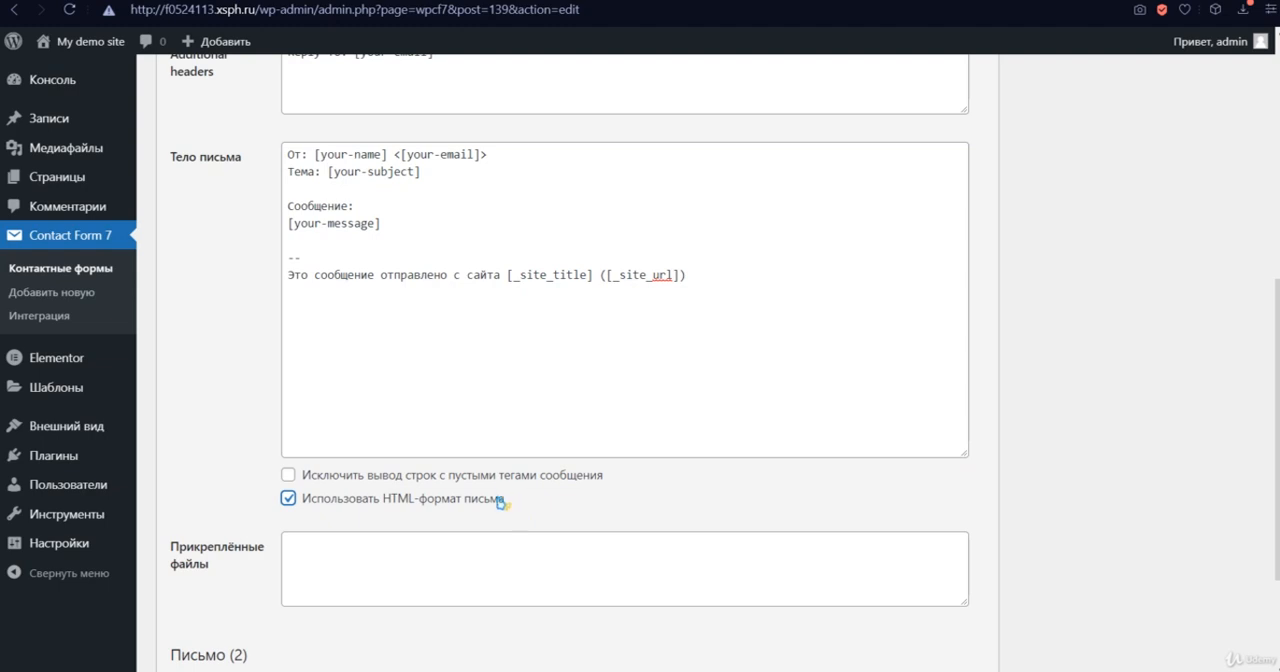
{"action": "scroll", "coordinate": [500, 502], "scroll_direction": "down", "scroll_amount": 2}
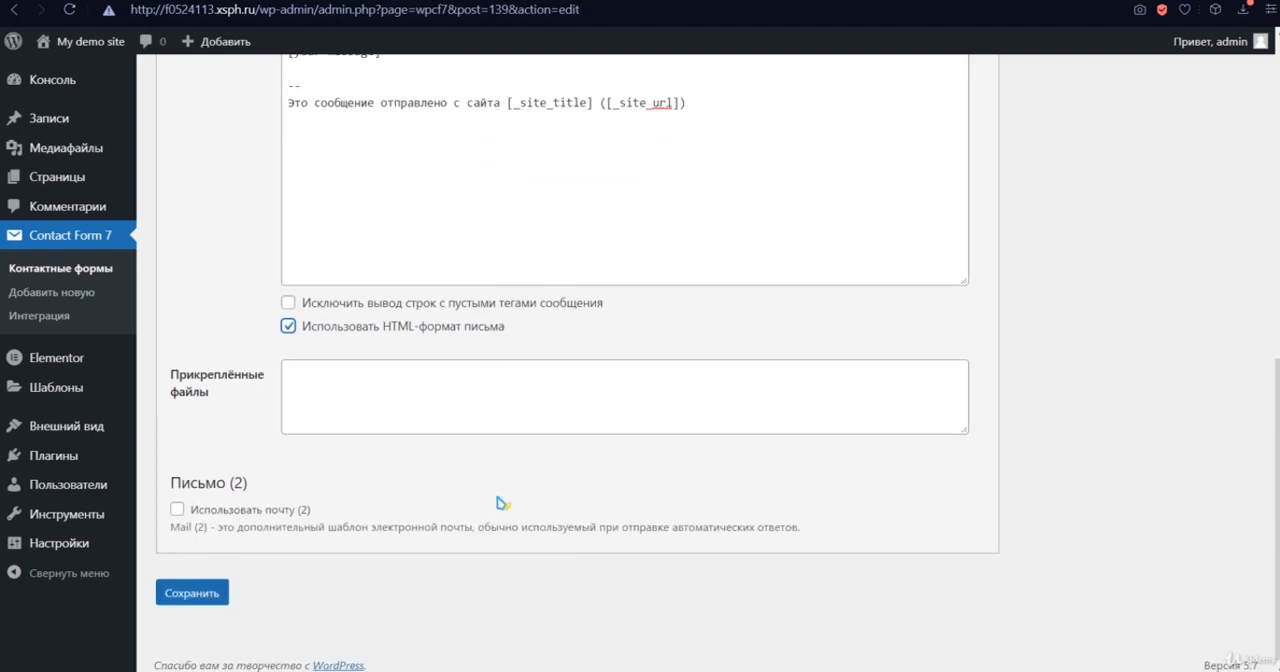
{"action": "left_click", "coordinate": [218, 595]}
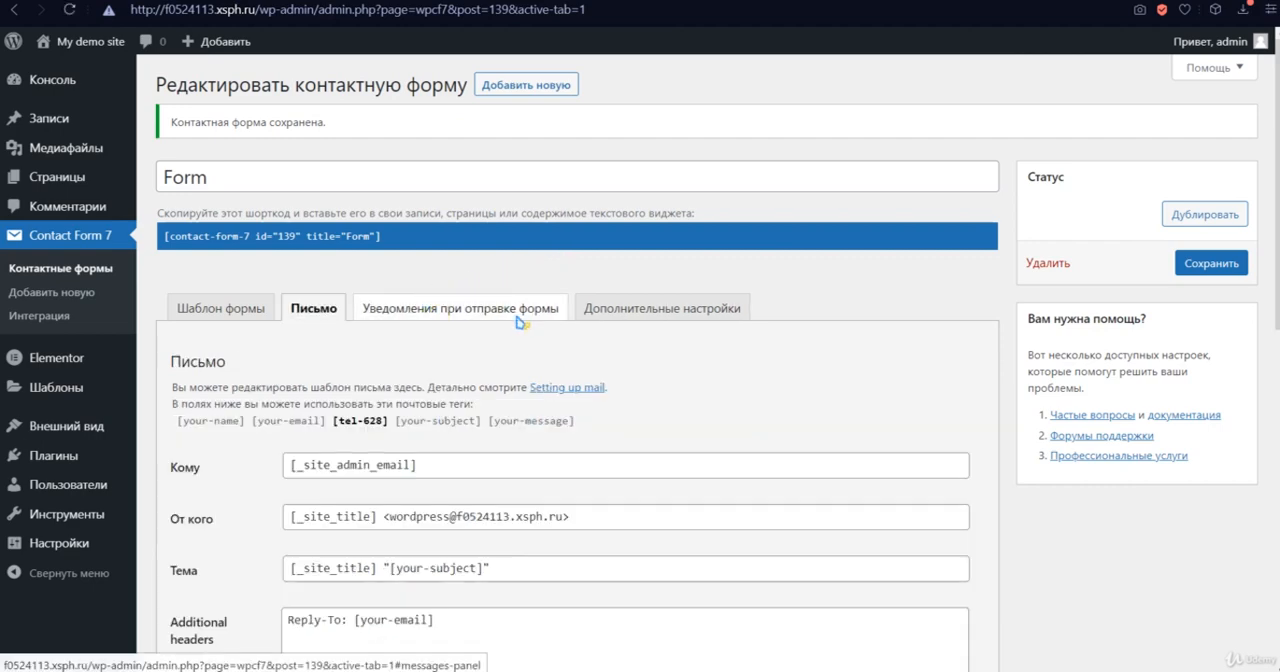
- Review the form's submission notification messages and its additional settings
{"action": "left_click", "coordinate": [518, 318]}
{"action": "scroll", "coordinate": [594, 340], "scroll_direction": "down", "scroll_amount": 3}
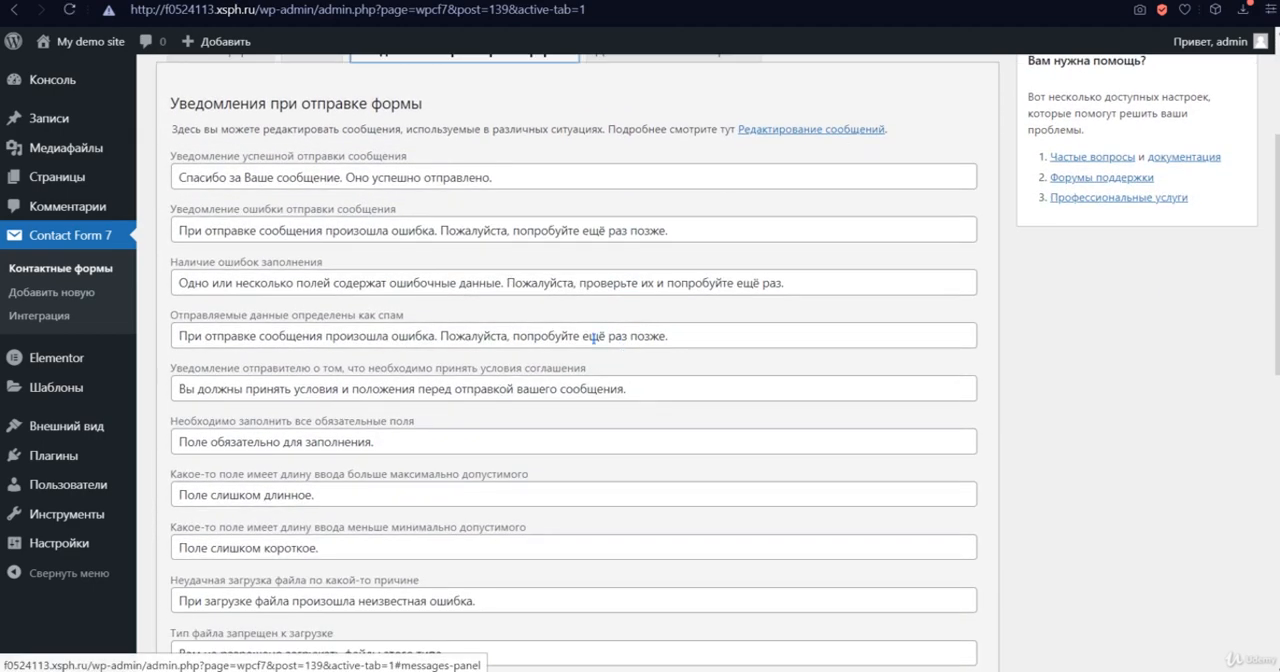
{"action": "scroll", "coordinate": [352, 302], "scroll_direction": "down", "scroll_amount": 6}
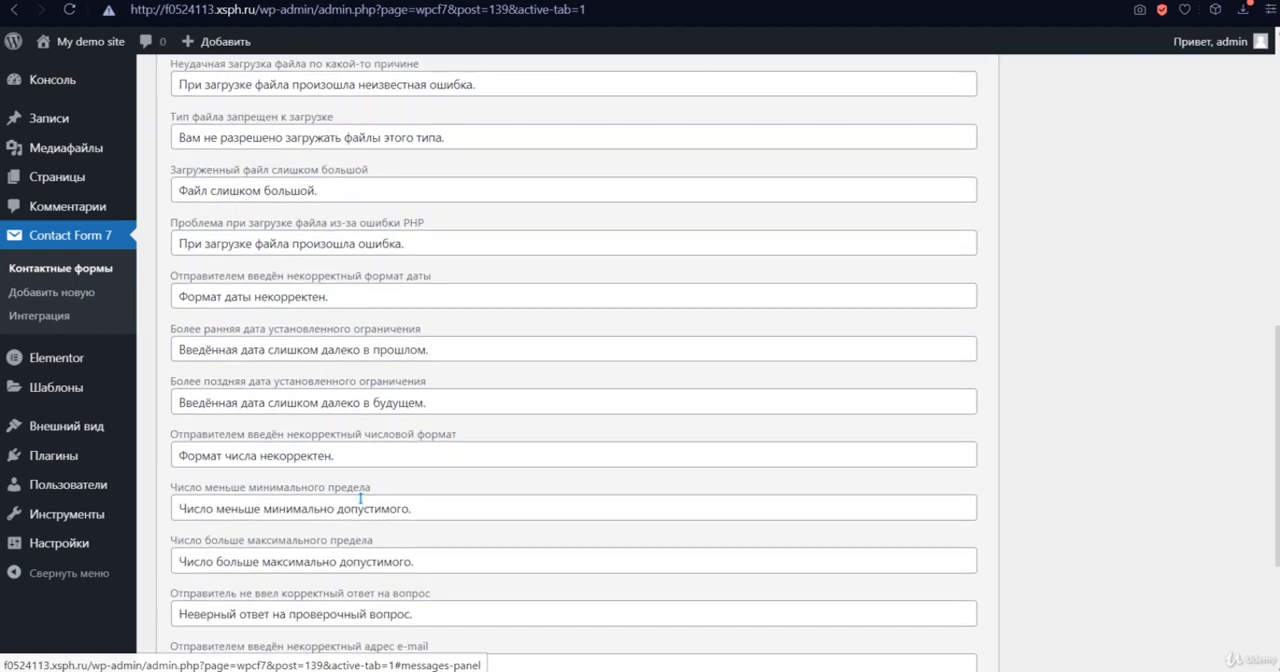
{"action": "scroll", "coordinate": [365, 582], "scroll_direction": "up", "scroll_amount": 9}
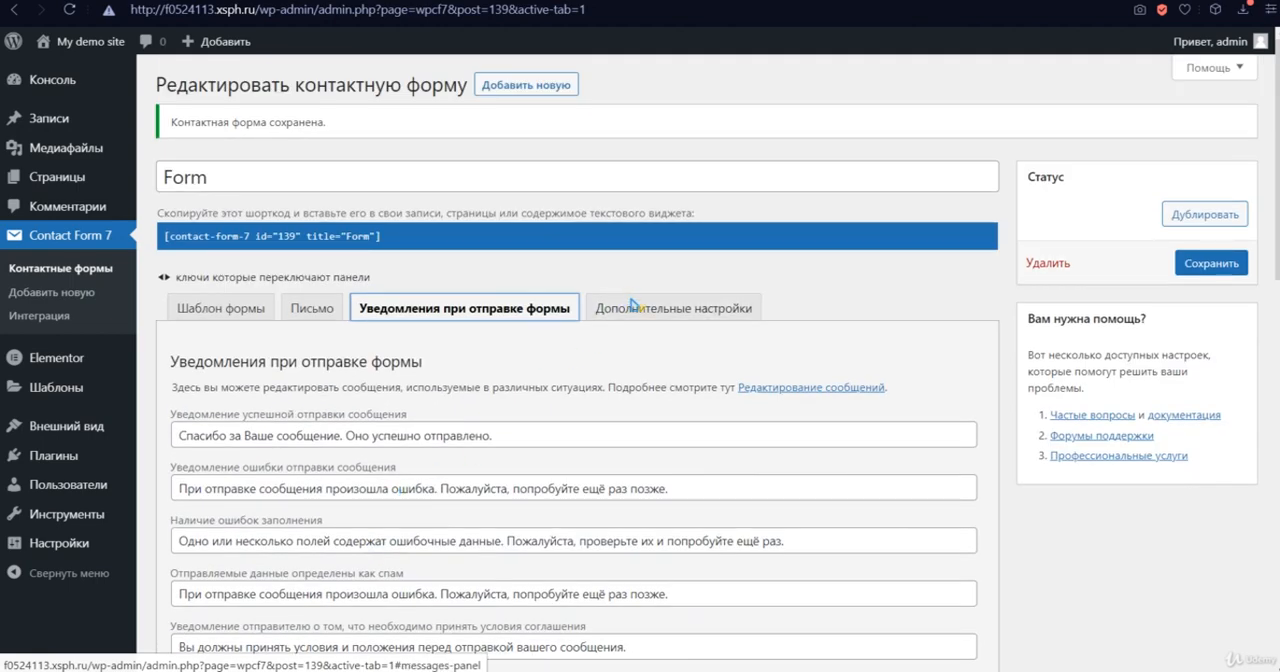
{"action": "left_click", "coordinate": [640, 310]}
{"action": "left_click", "coordinate": [341, 441]}
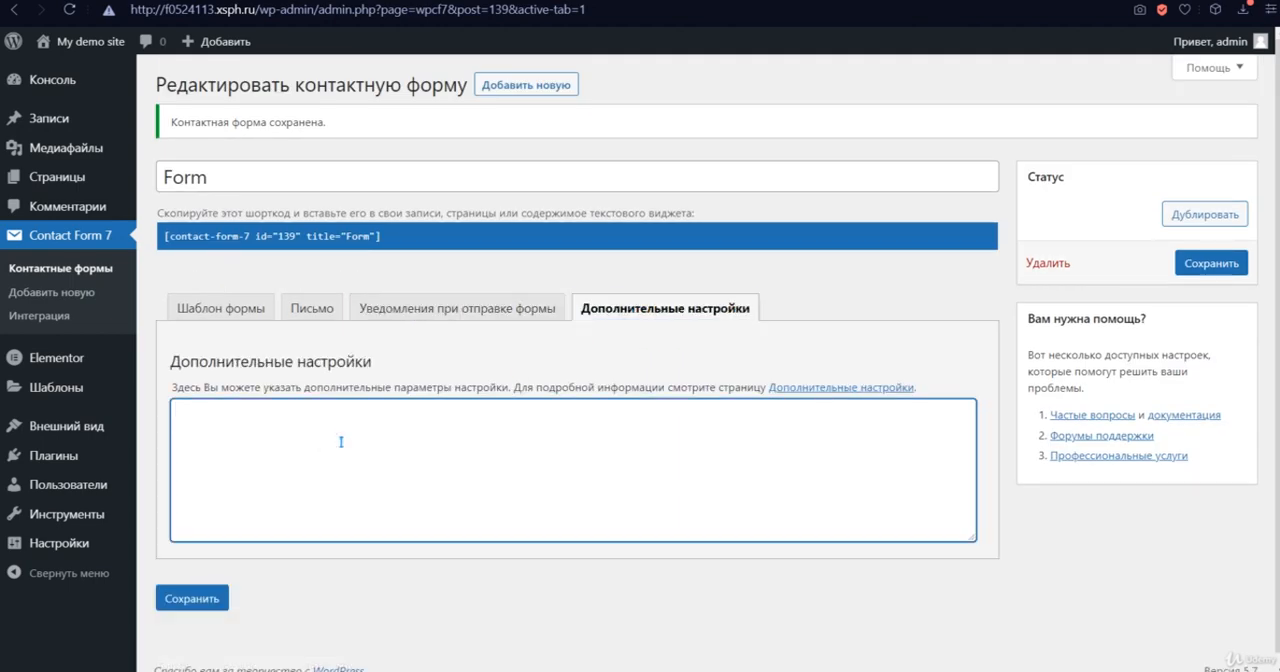
- Read the additional settings documentation on subscribers-only mode and demo mode, and return to the contact form editor
{"action": "left_click", "coordinate": [878, 388]}
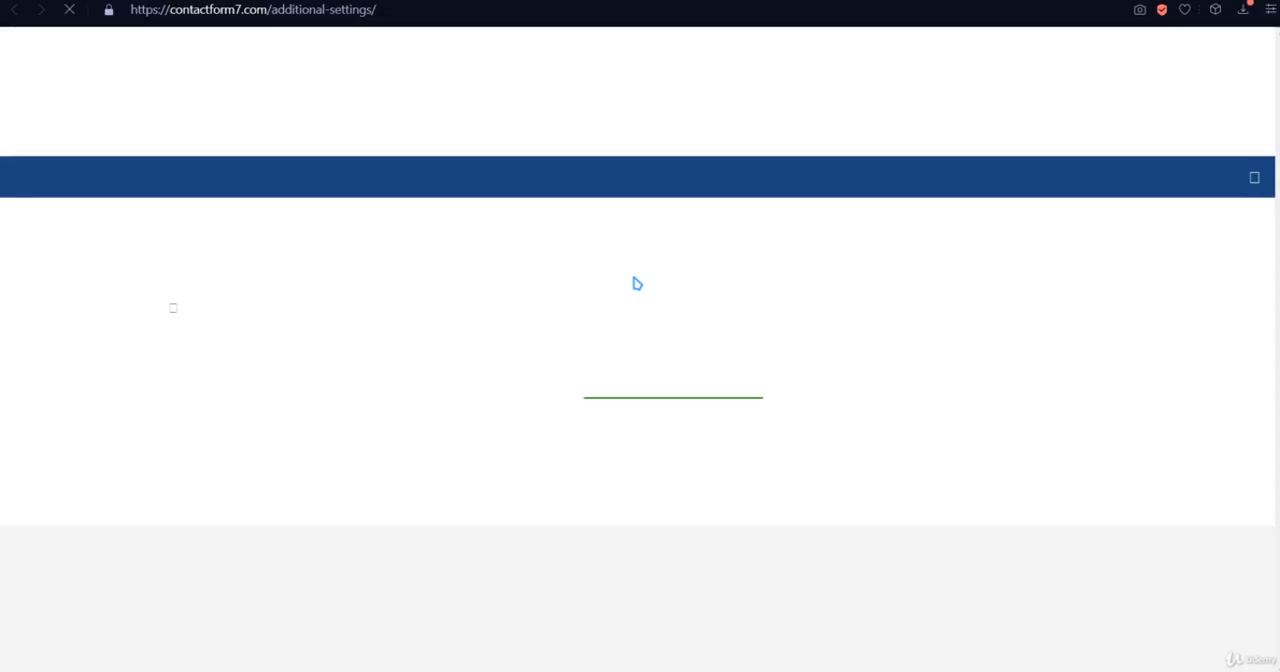
{"action": "scroll", "coordinate": [648, 315], "scroll_direction": "down", "scroll_amount": 3}
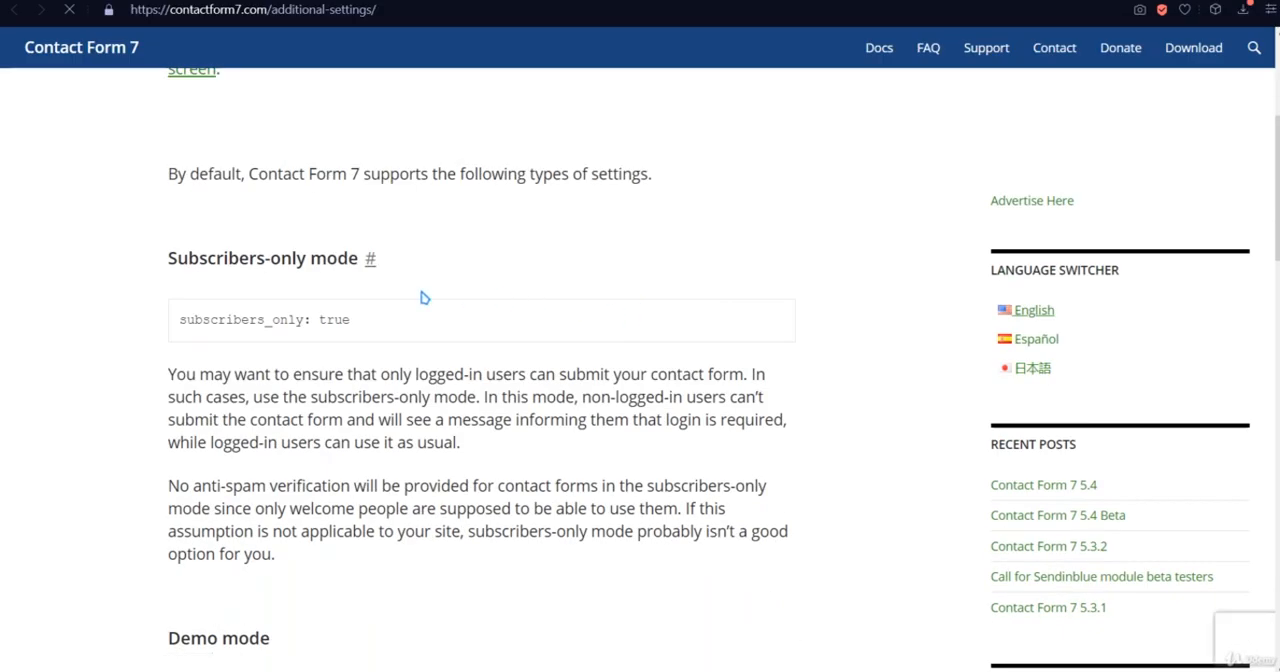
{"action": "left_click_drag", "start_coordinate": [363, 332], "coordinate": [149, 323]}
{"action": "scroll", "coordinate": [351, 423], "scroll_direction": "down", "scroll_amount": 3}
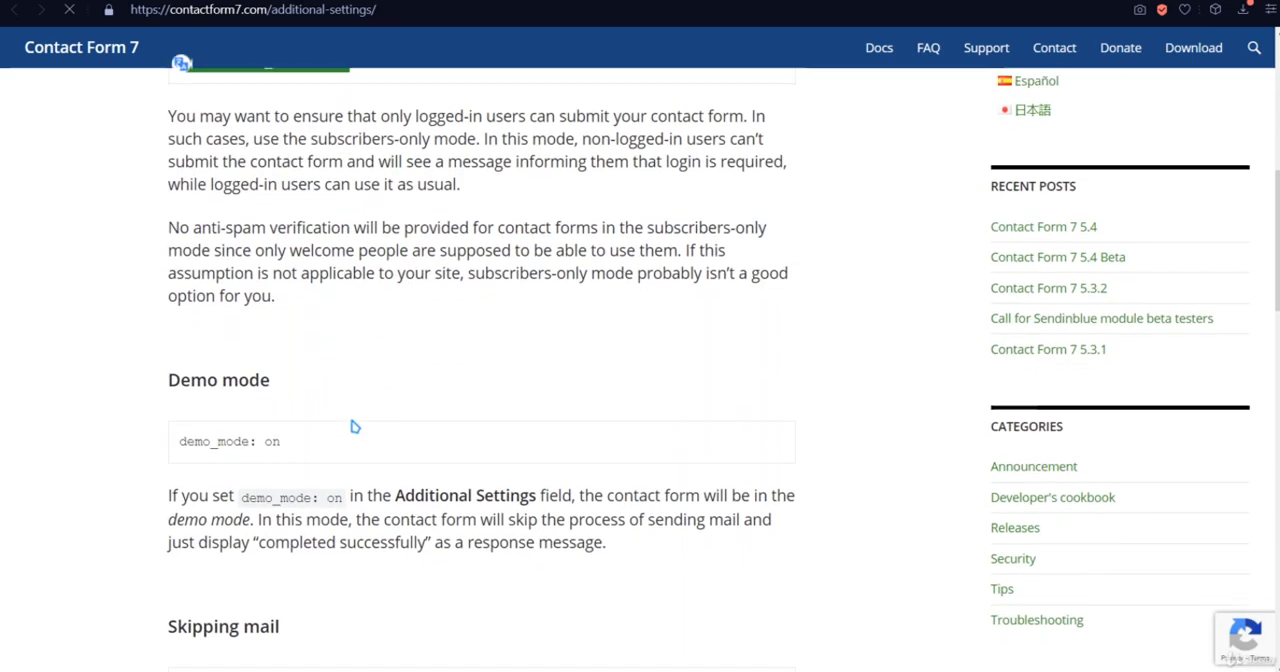
{"action": "left_click_drag", "start_coordinate": [312, 439], "coordinate": [178, 441]}
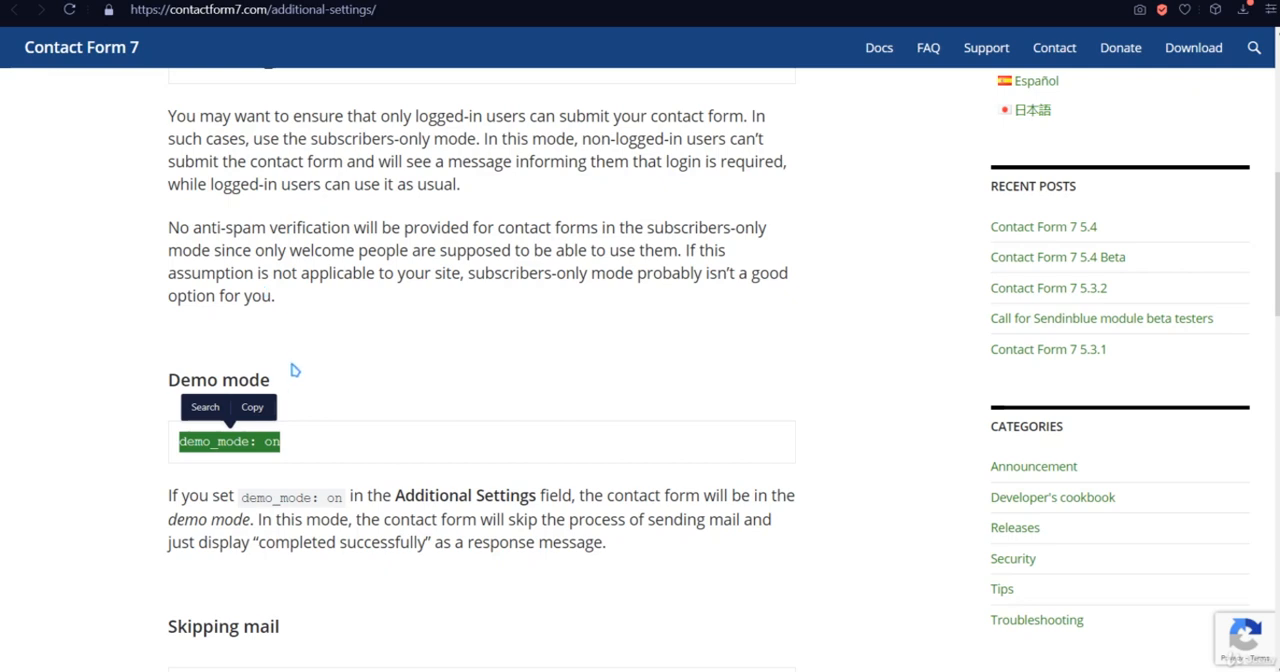
{"action": "left_click", "coordinate": [232, 2]}
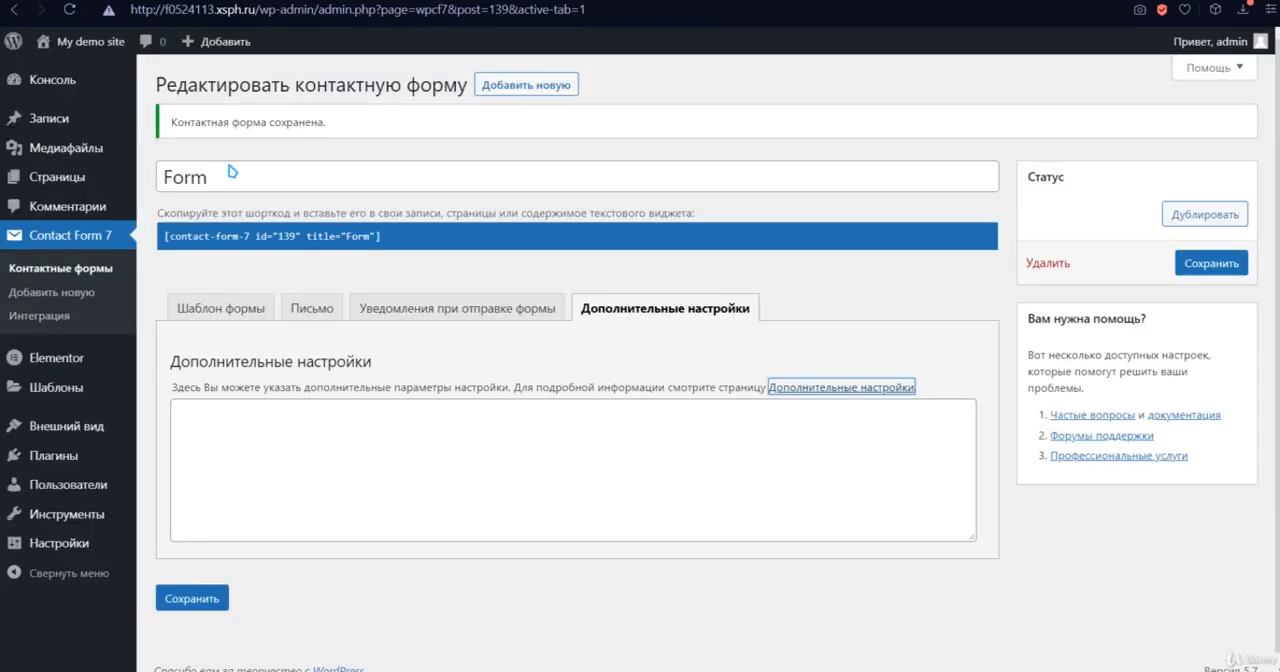
- Go from the installed plugins to adding a new plugin and show the popular plugins
{"action": "left_click", "coordinate": [100, 453]}
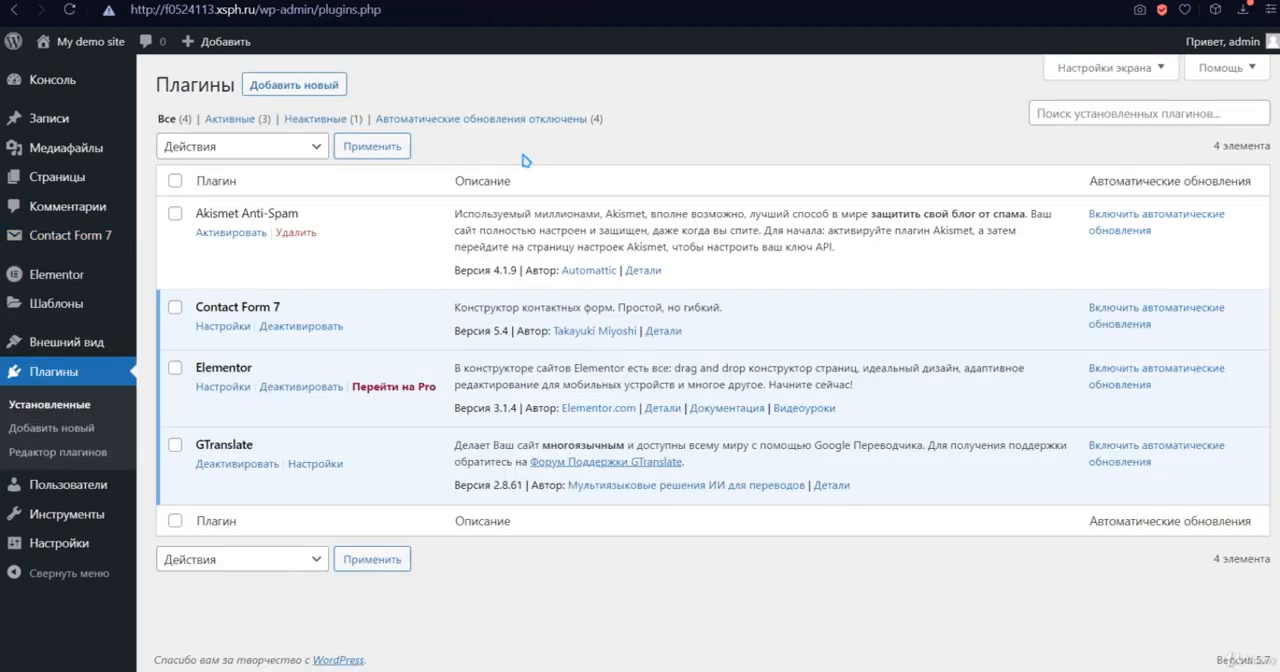
{"action": "left_click", "coordinate": [318, 84]}
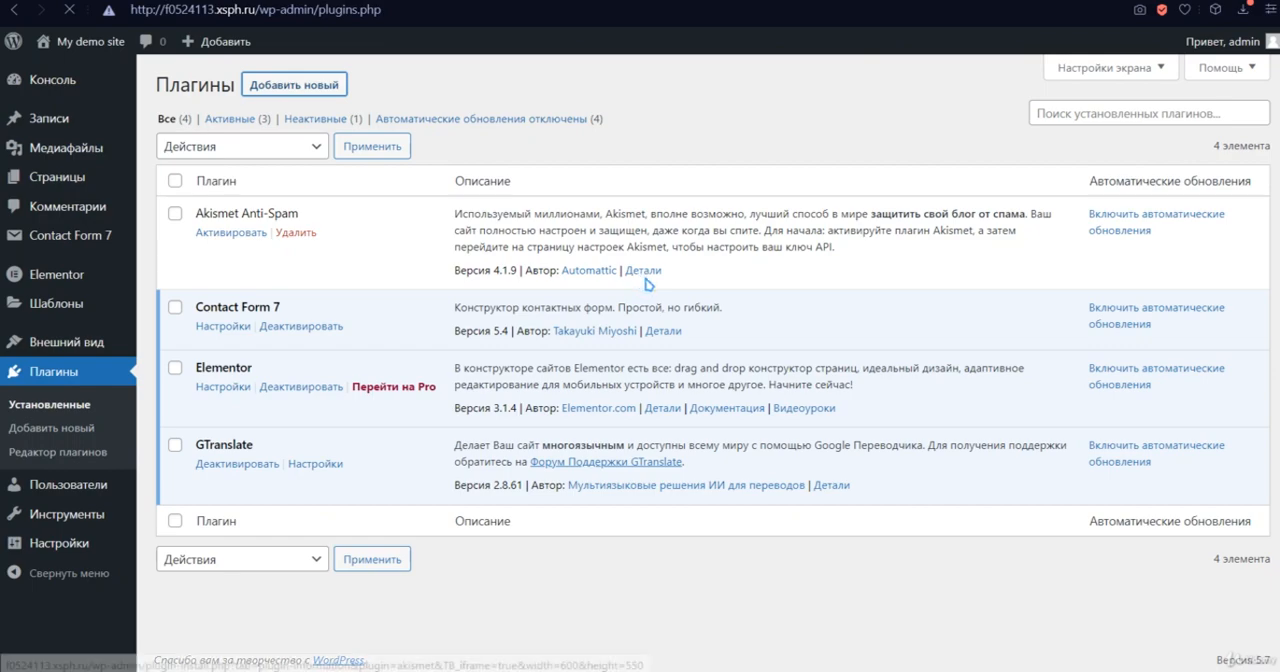
{"action": "scroll", "coordinate": [1200, 345], "scroll_direction": "down", "scroll_amount": 2}
{"action": "scroll", "coordinate": [1170, 334], "scroll_direction": "down", "scroll_amount": 6}
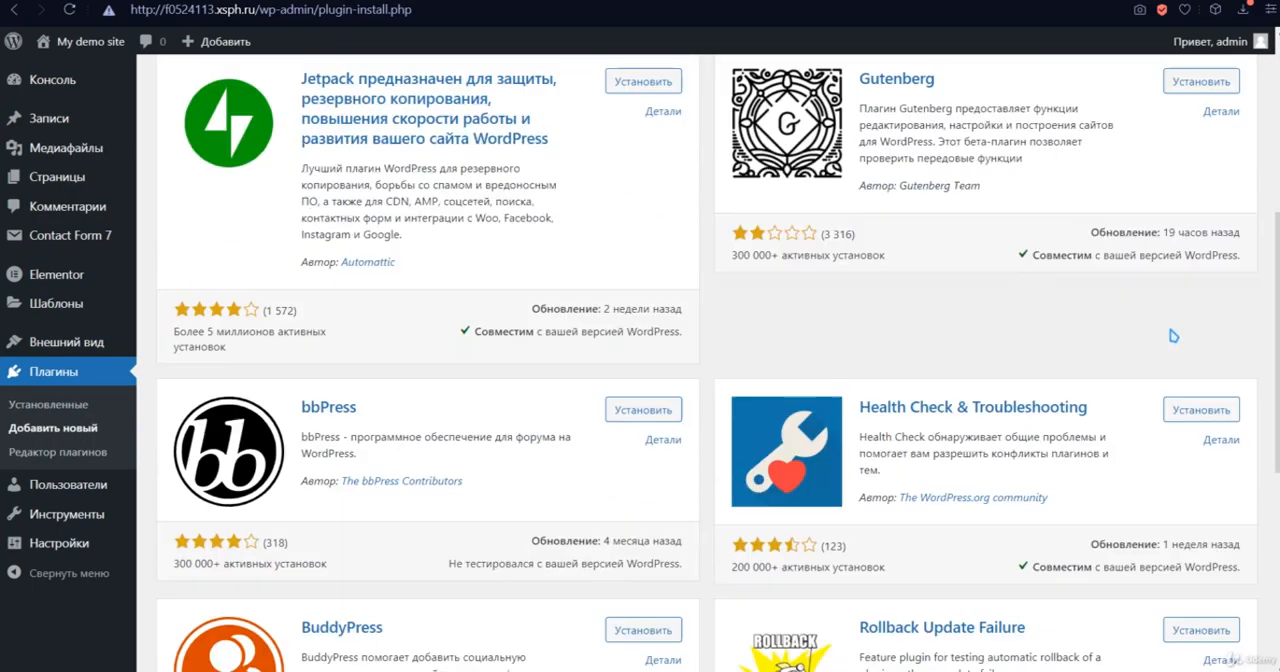
{"action": "scroll", "coordinate": [560, 200], "scroll_direction": "up", "scroll_amount": 7}
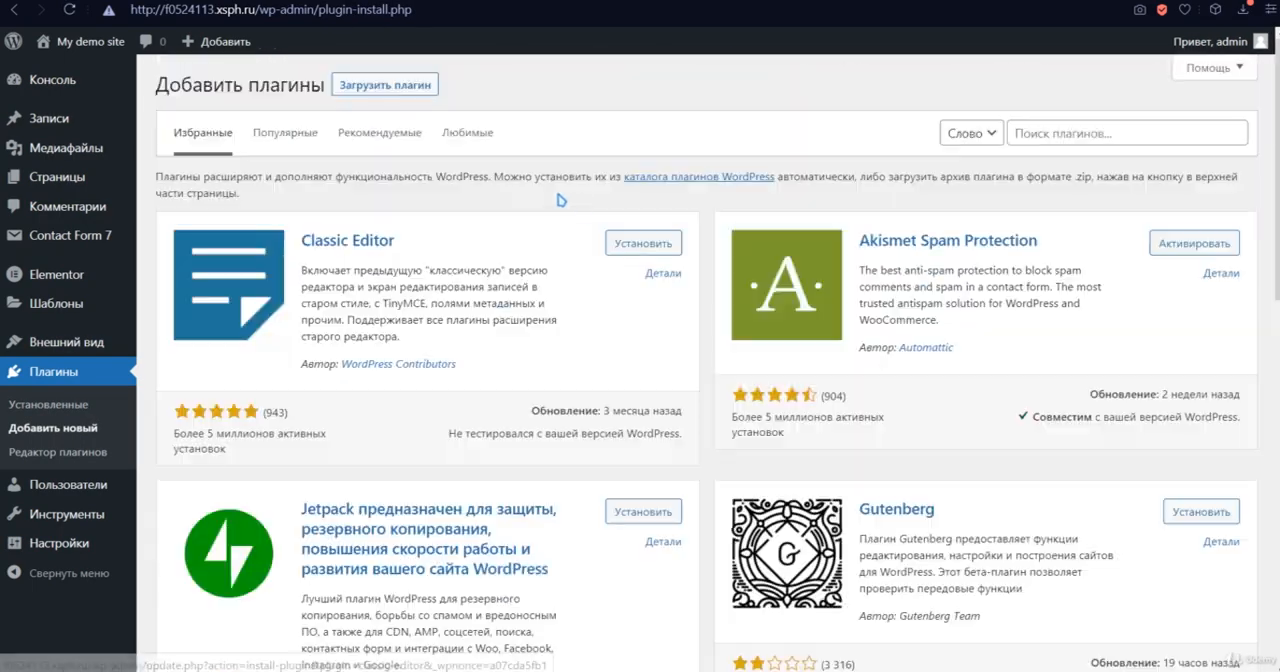
{"action": "left_click", "coordinate": [285, 131]}
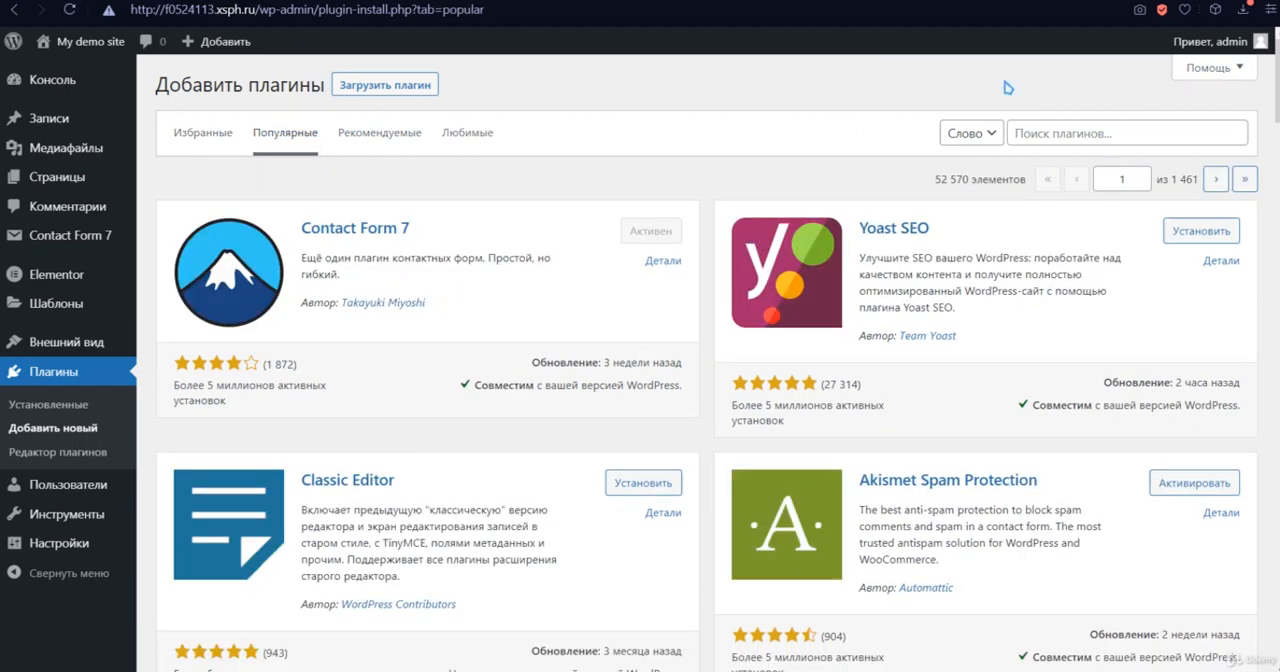
- Find WooCommerce among the popular plugins, look through the screenshots in its details and close them
{"action": "scroll", "coordinate": [1046, 175], "scroll_direction": "down", "scroll_amount": 3}
{"action": "scroll", "coordinate": [1026, 236], "scroll_direction": "down", "scroll_amount": 2}
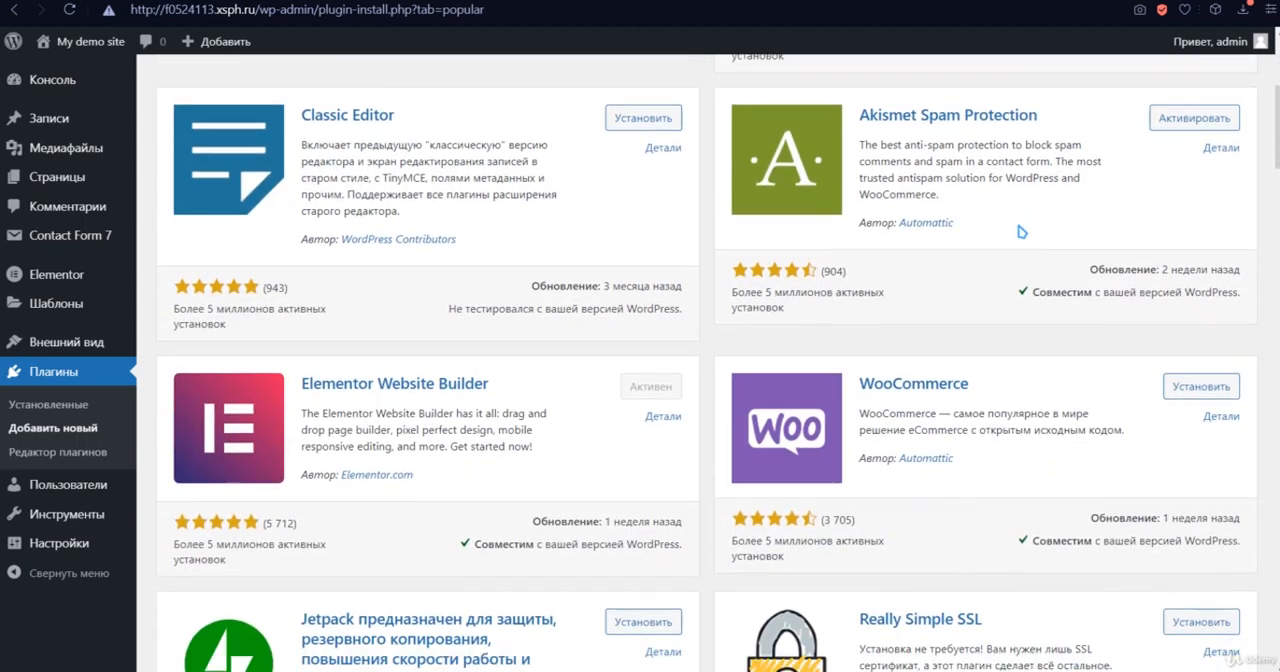
{"action": "left_click_drag", "start_coordinate": [980, 238], "coordinate": [860, 233]}
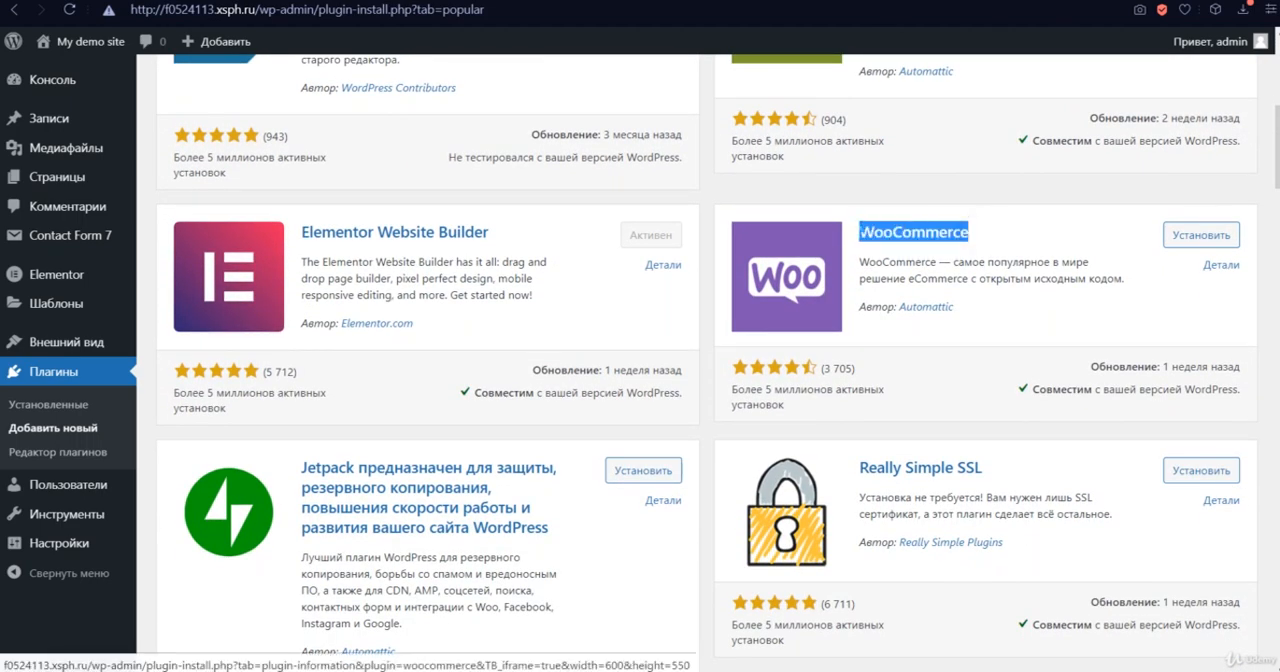
{"action": "left_click", "coordinate": [1023, 240]}
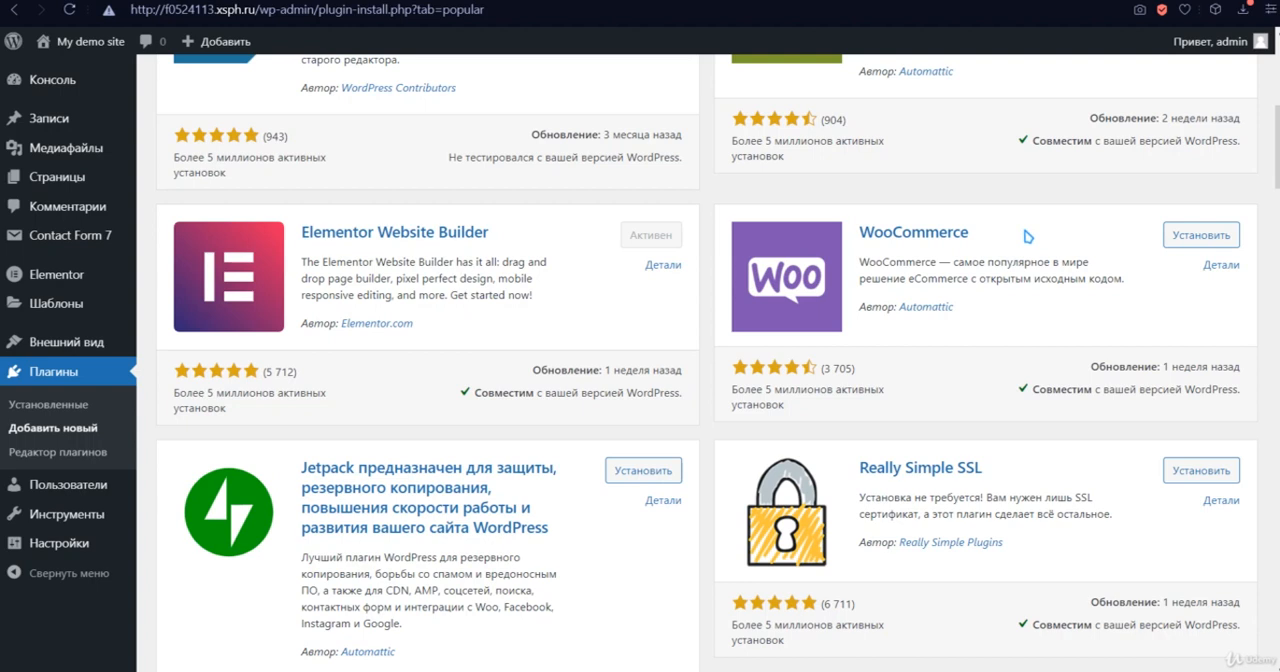
{"action": "left_click", "coordinate": [945, 239]}
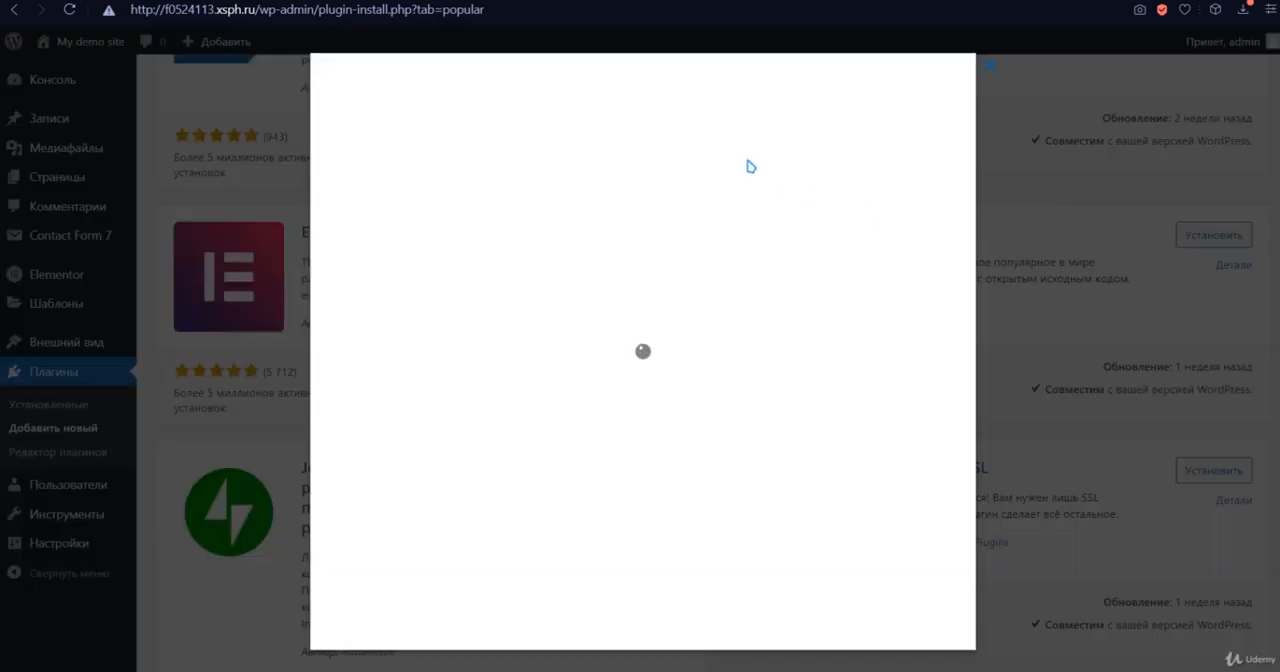
{"action": "left_click", "coordinate": [636, 286]}
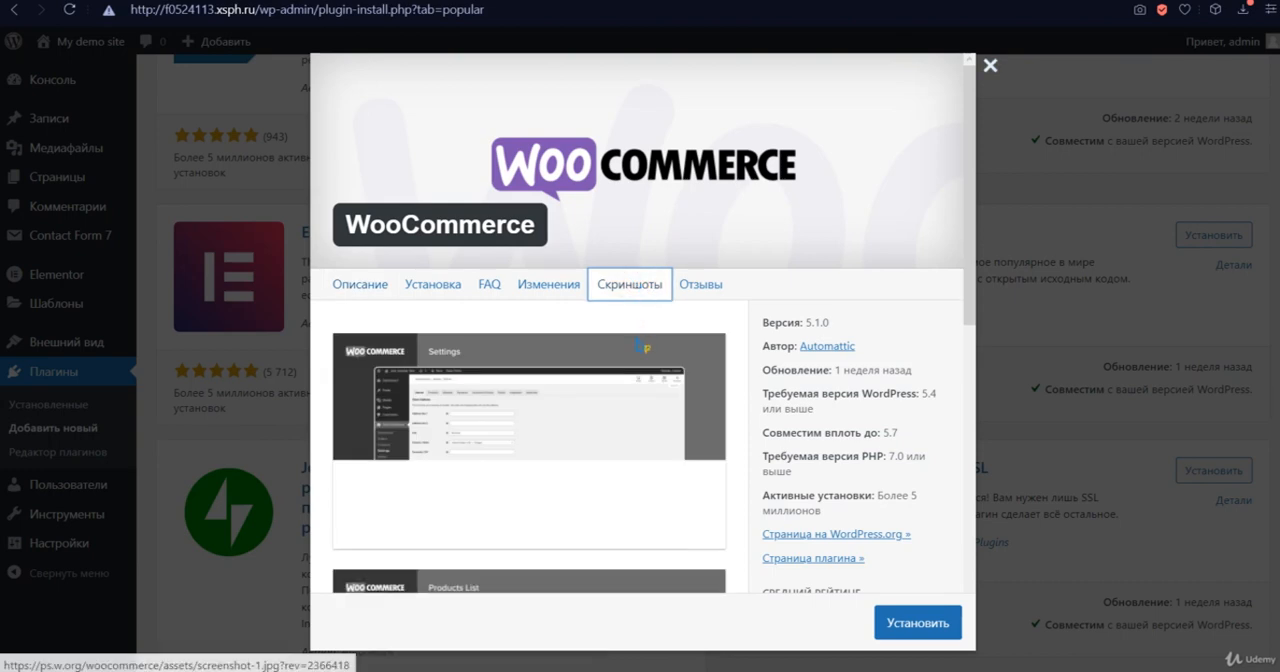
{"action": "scroll", "coordinate": [458, 366], "scroll_direction": "down", "scroll_amount": 2}
{"action": "scroll", "coordinate": [457, 365], "scroll_direction": "down", "scroll_amount": 7}
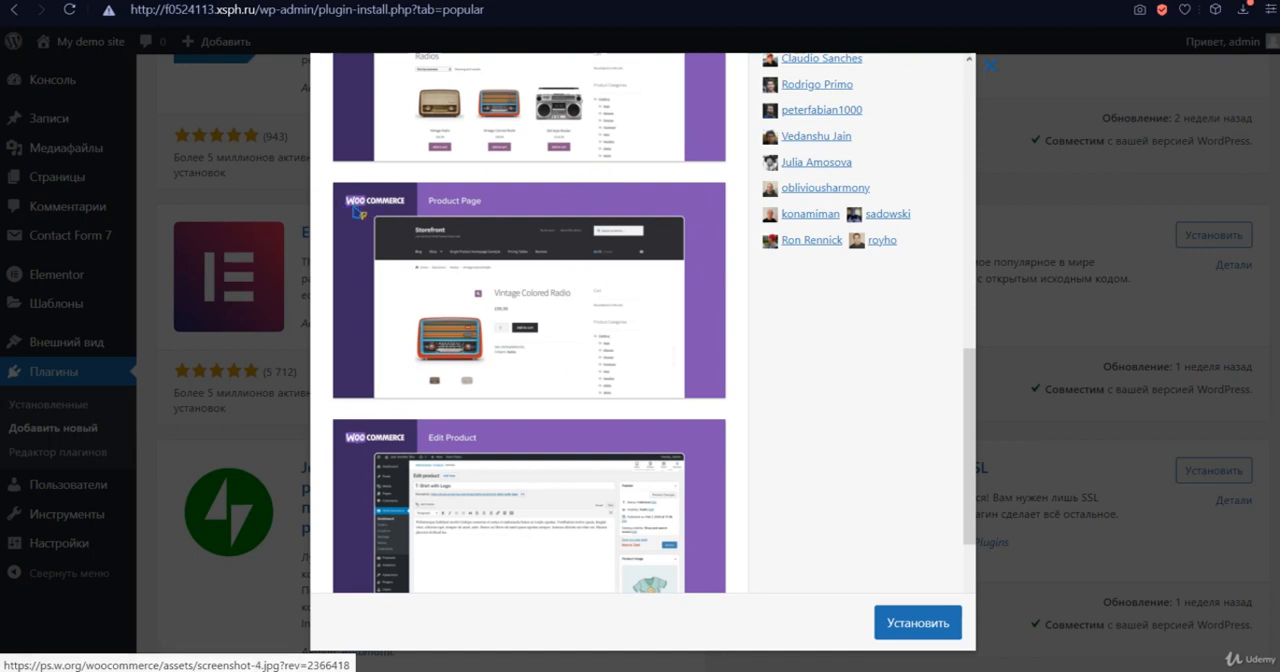
{"action": "scroll", "coordinate": [504, 280], "scroll_direction": "down", "scroll_amount": 1}
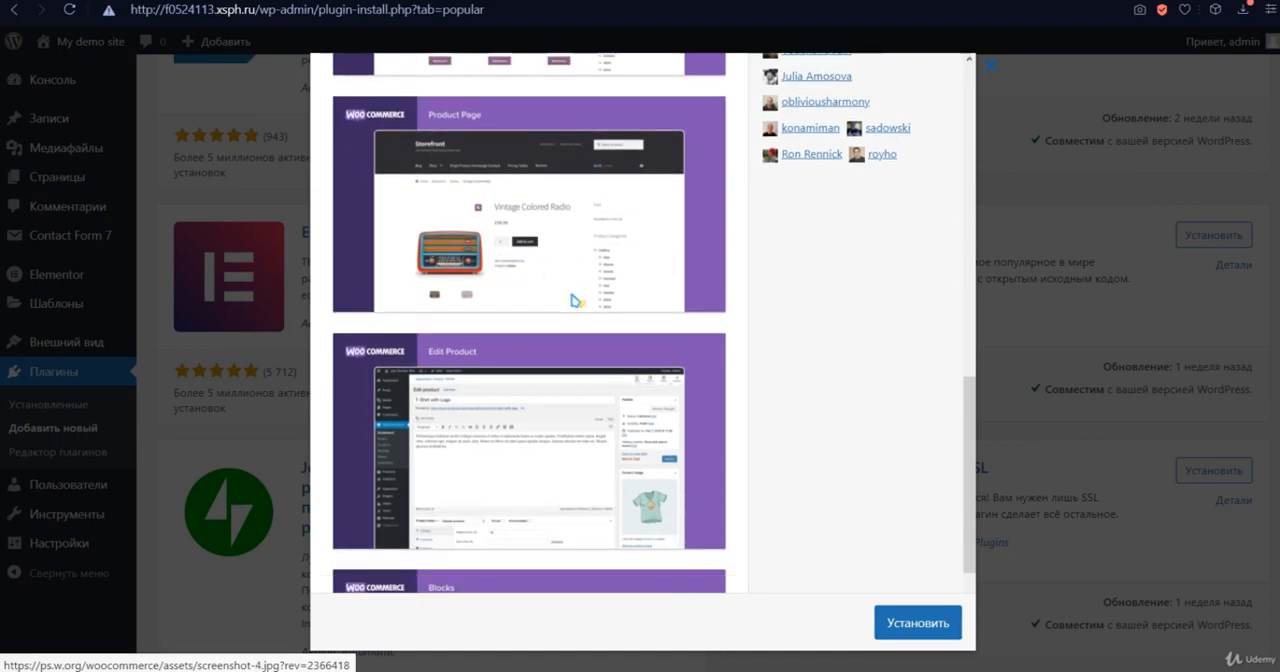
{"action": "scroll", "coordinate": [576, 305], "scroll_direction": "down", "scroll_amount": 2}
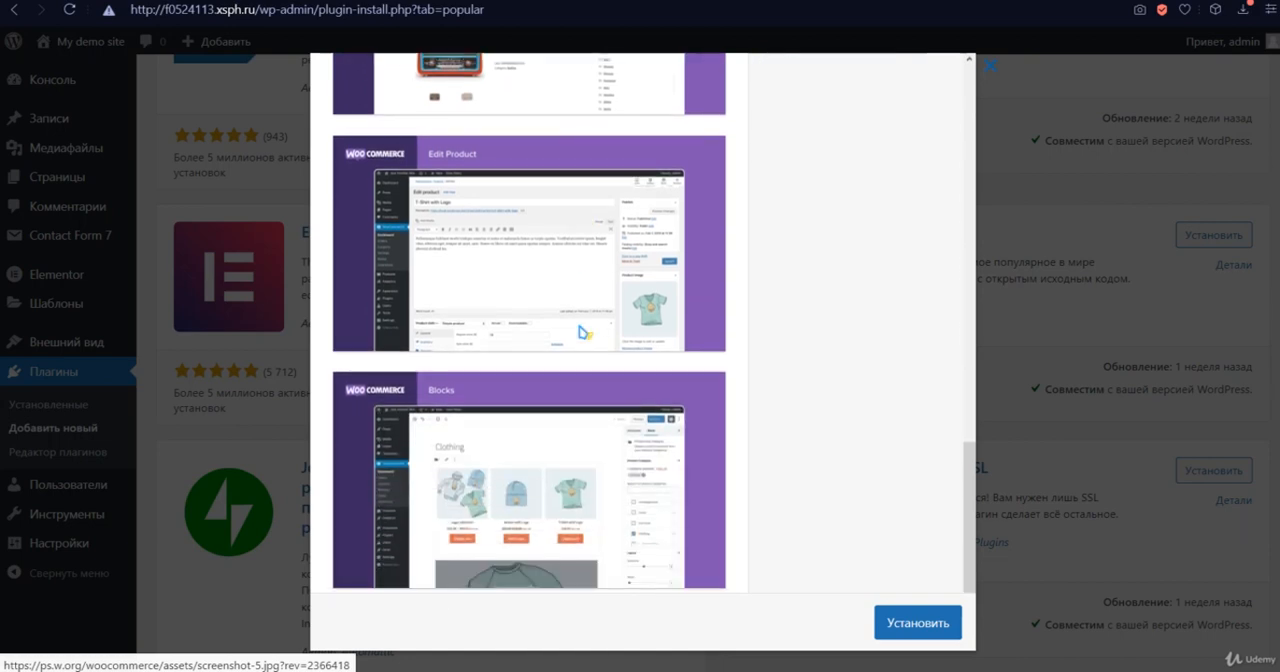
{"action": "scroll", "coordinate": [691, 423], "scroll_direction": "up", "scroll_amount": 5}
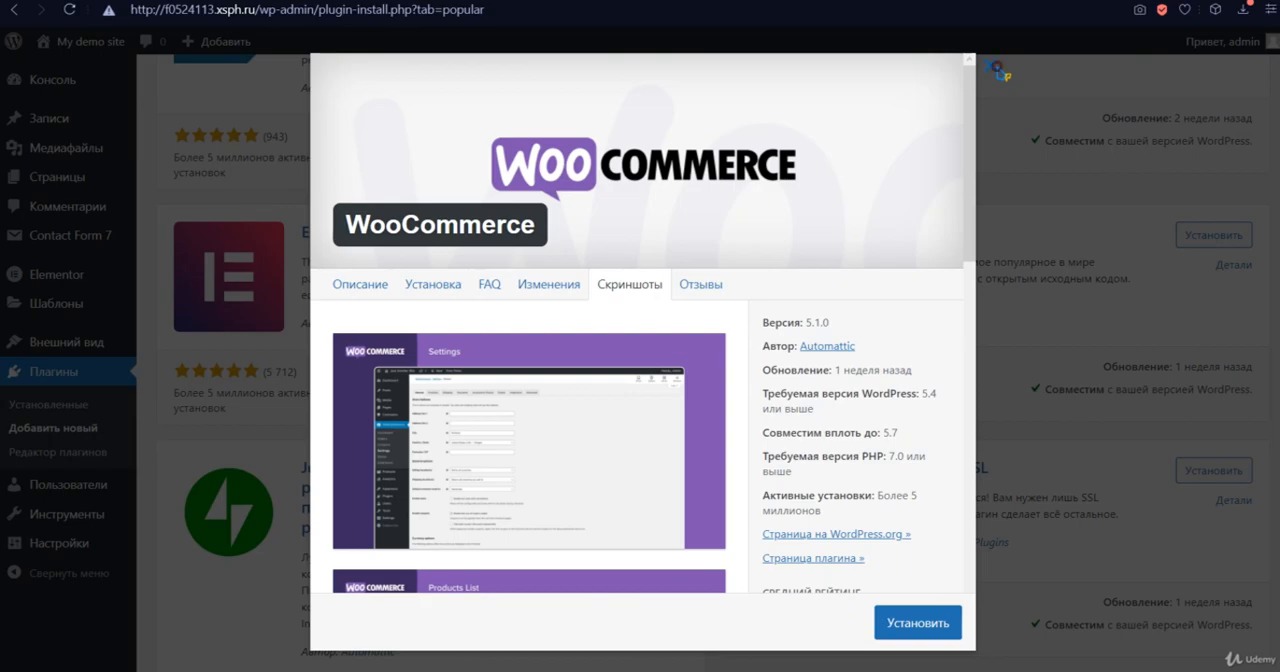
{"action": "left_click", "coordinate": [997, 70]}
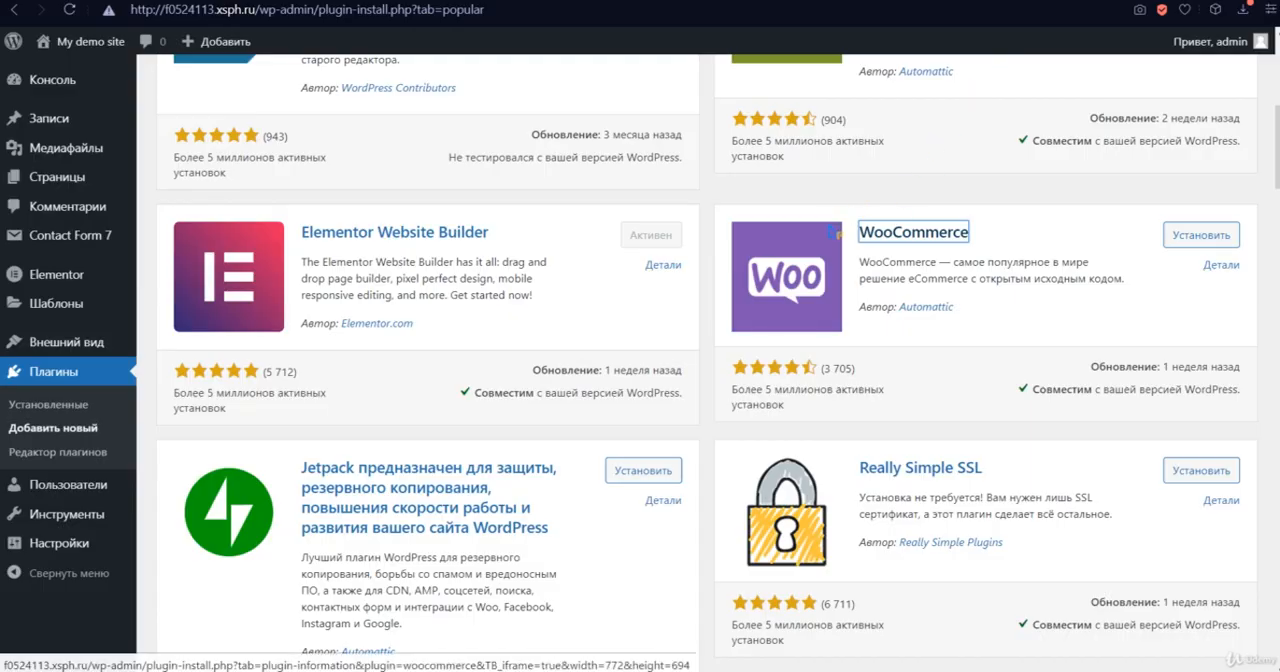
- Examine the Wordfence Security entry and browse further through the popular plugins
{"action": "scroll", "coordinate": [832, 232], "scroll_direction": "down", "scroll_amount": 5}
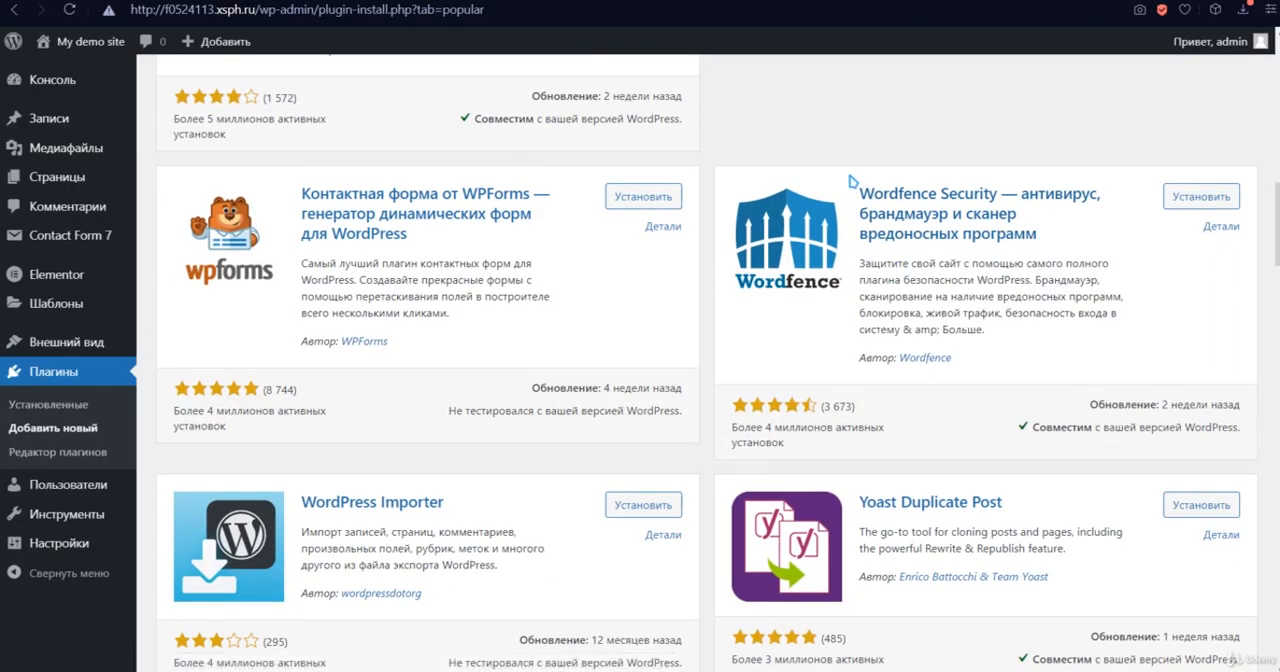
{"action": "left_click_drag", "start_coordinate": [848, 181], "coordinate": [1093, 239]}
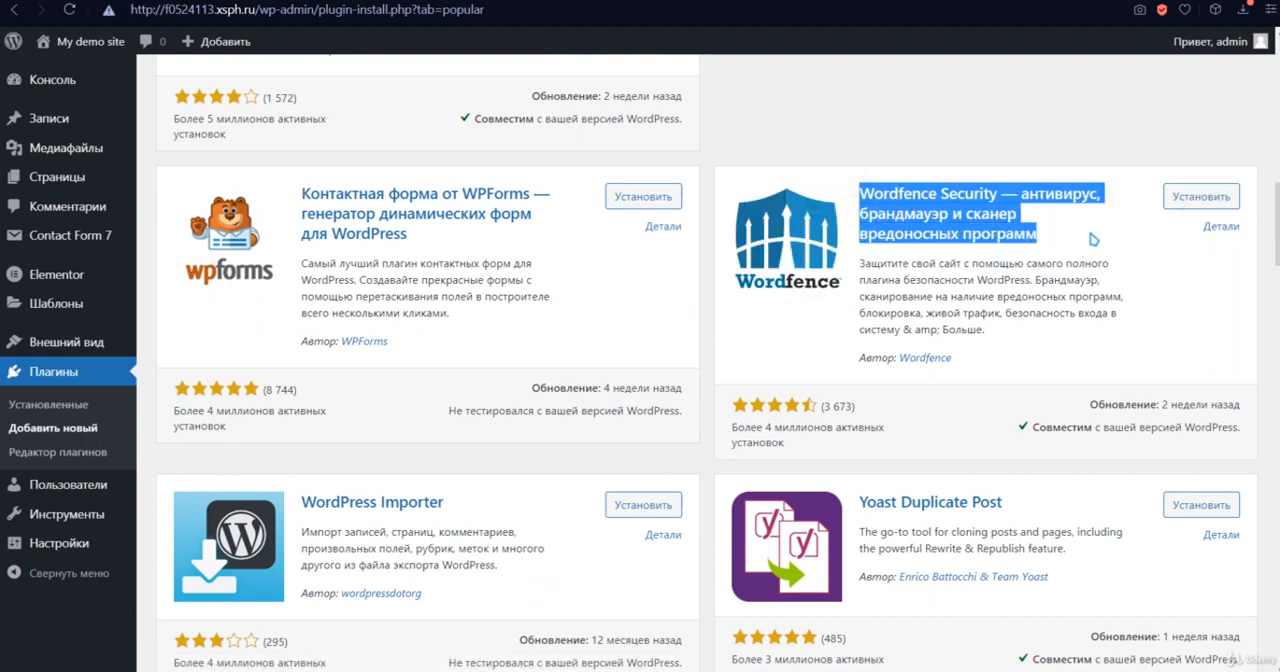
{"action": "left_click", "coordinate": [1112, 291]}
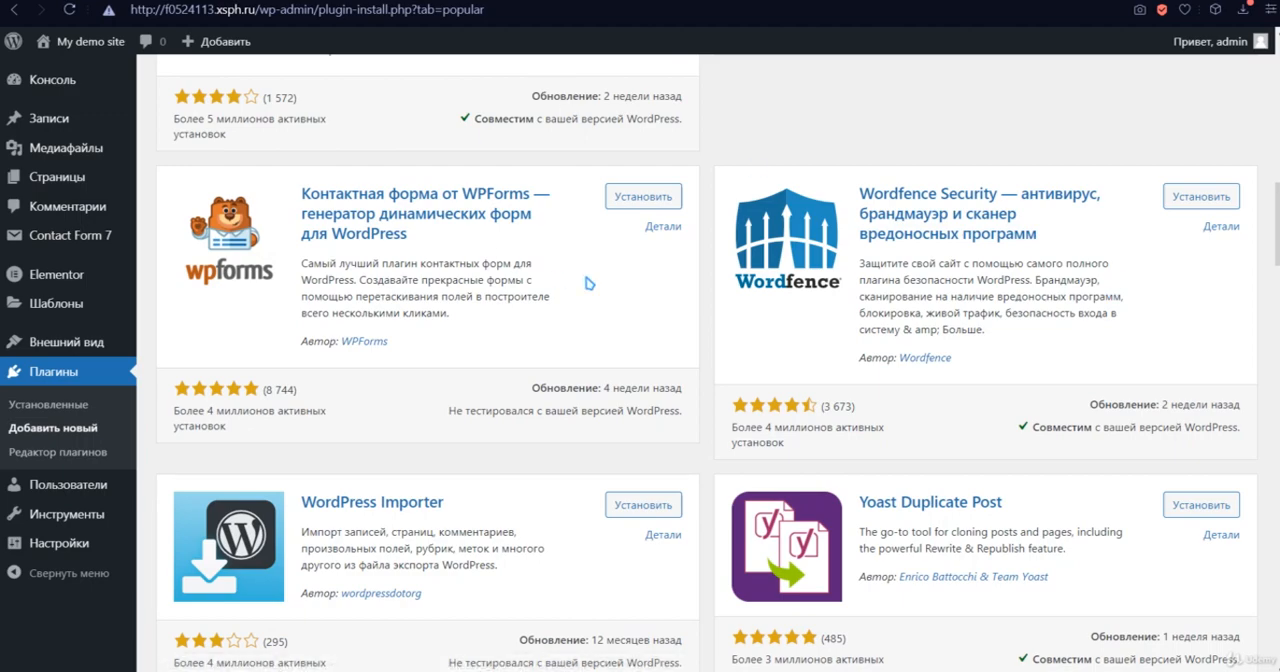
{"action": "scroll", "coordinate": [651, 220], "scroll_direction": "down", "scroll_amount": 9}
{"action": "scroll", "coordinate": [648, 228], "scroll_direction": "down", "scroll_amount": 9}
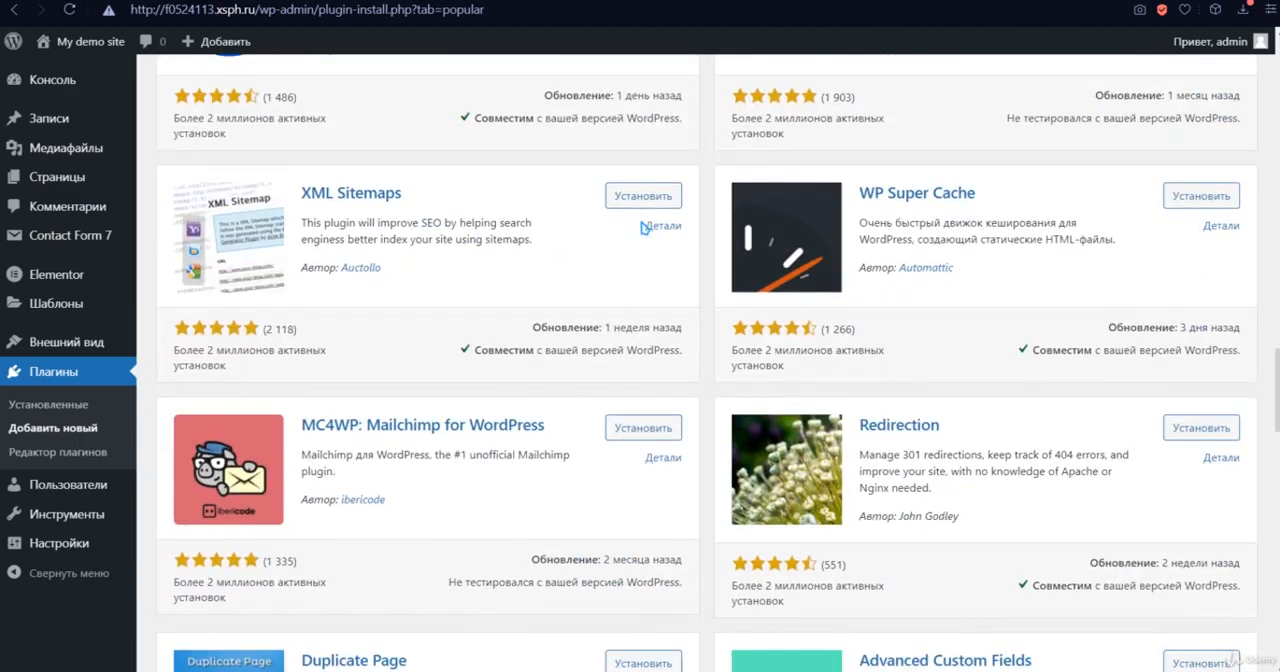
- Find WP Mail SMTP by WPForms among the popular plugins, open its details and read the compatibility notice and description
{"action": "scroll", "coordinate": [643, 216], "scroll_direction": "down", "scroll_amount": 5}
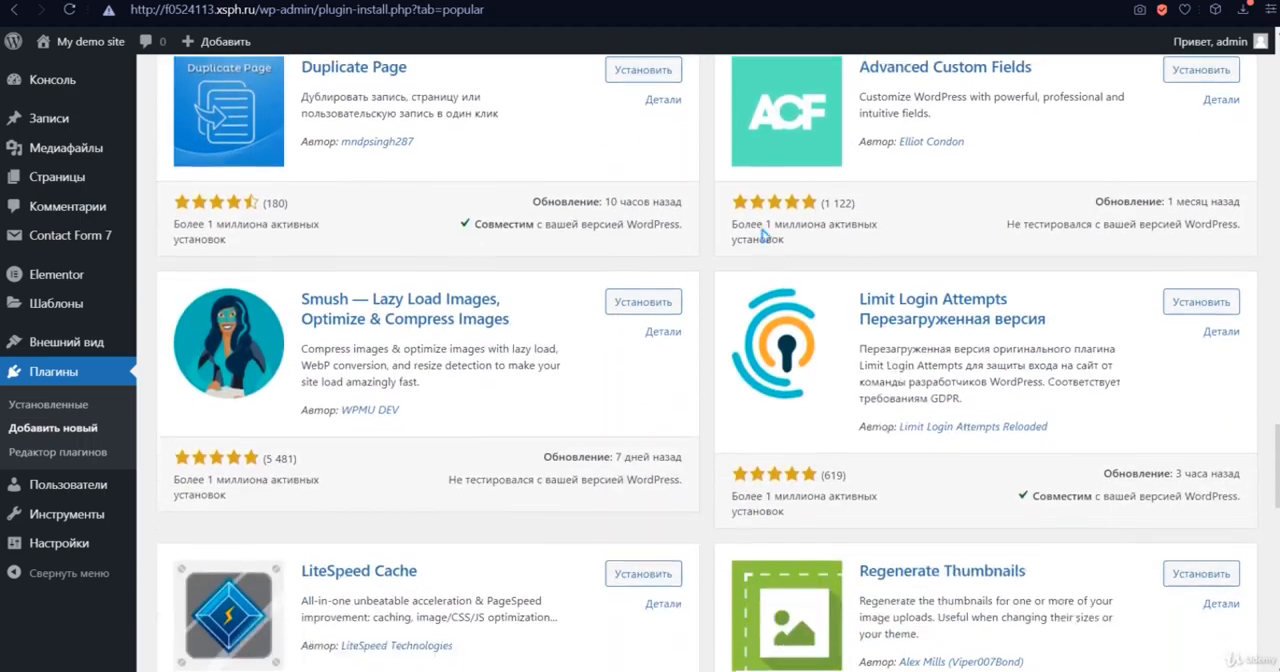
{"action": "scroll", "coordinate": [706, 363], "scroll_direction": "down", "scroll_amount": 4}
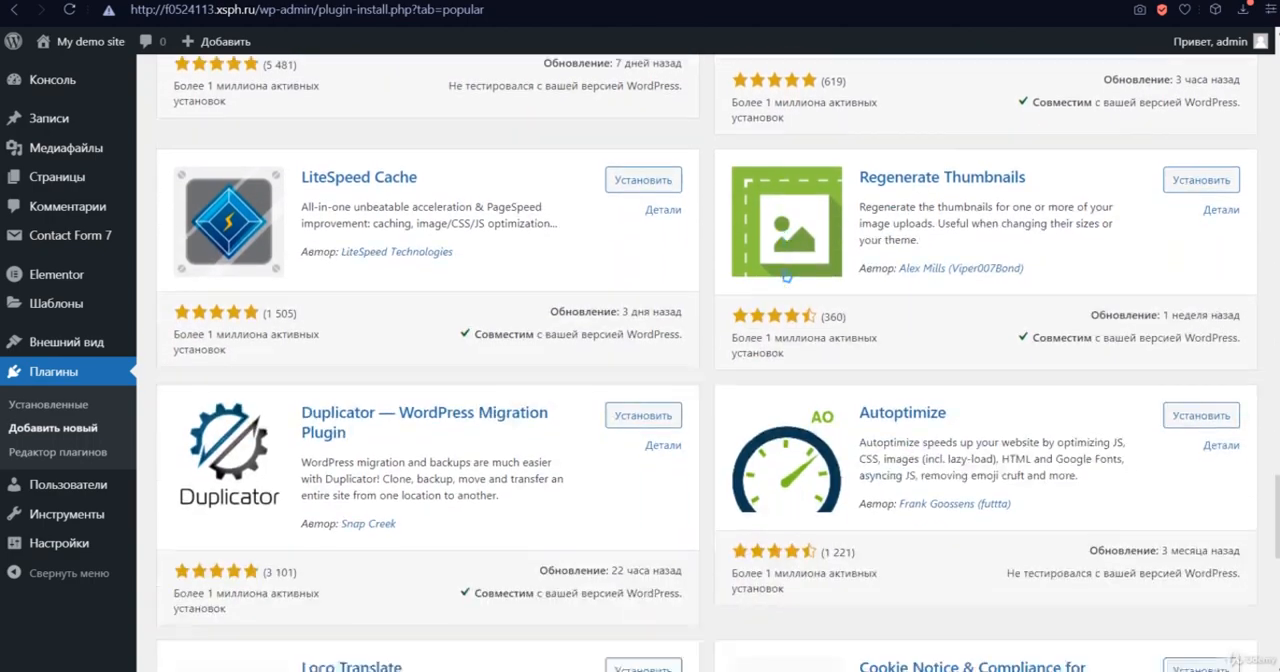
{"action": "scroll", "coordinate": [706, 363], "scroll_direction": "up", "scroll_amount": 8}
{"action": "scroll", "coordinate": [758, 246], "scroll_direction": "up", "scroll_amount": 4}
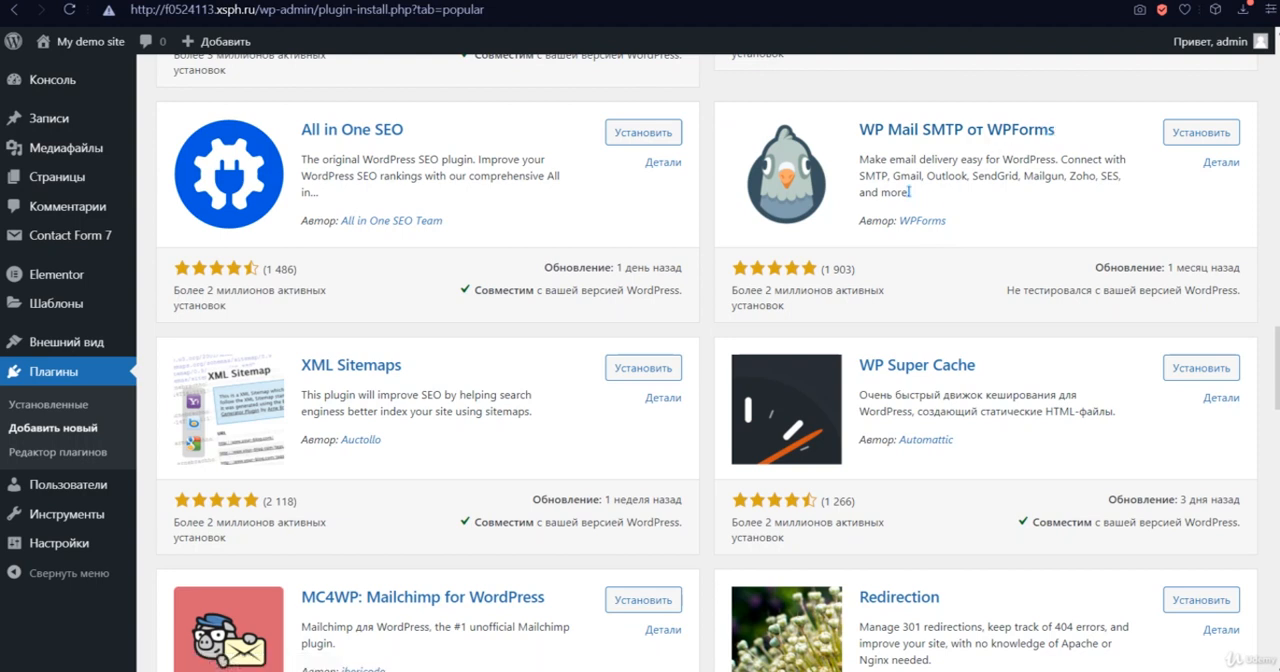
{"action": "left_click", "coordinate": [1221, 163]}
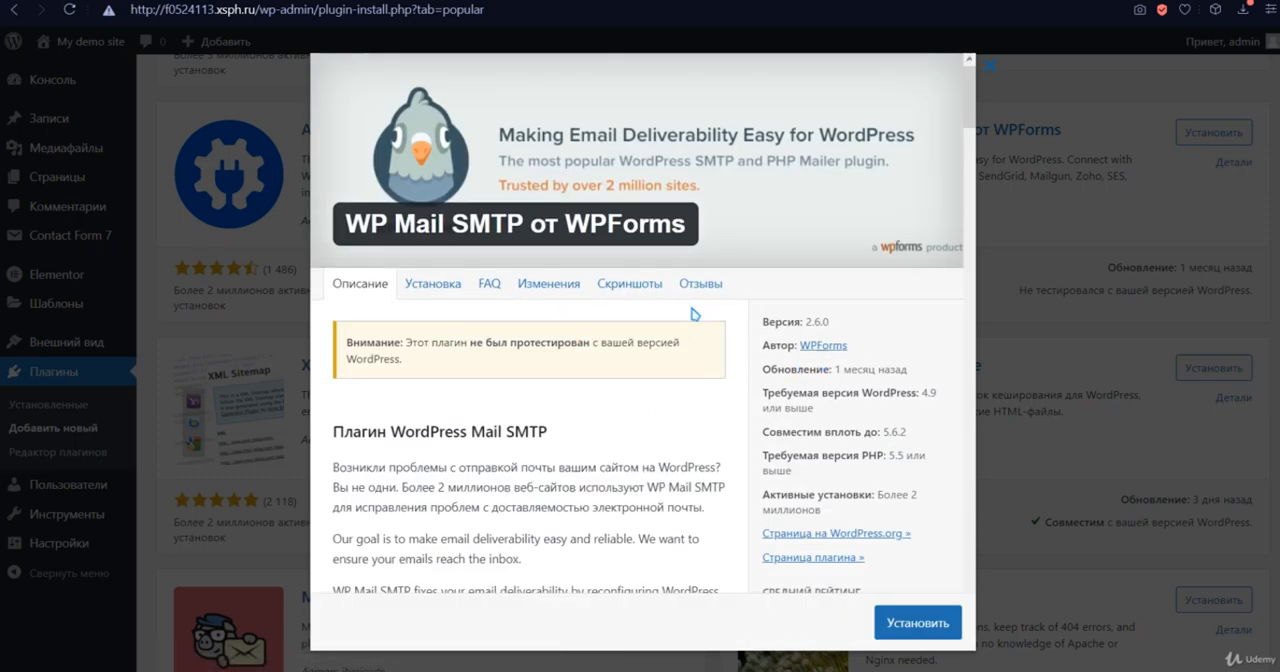
{"action": "scroll", "coordinate": [600, 360], "scroll_direction": "down", "scroll_amount": 1}
{"action": "left_click_drag", "start_coordinate": [403, 275], "coordinate": [360, 257]}
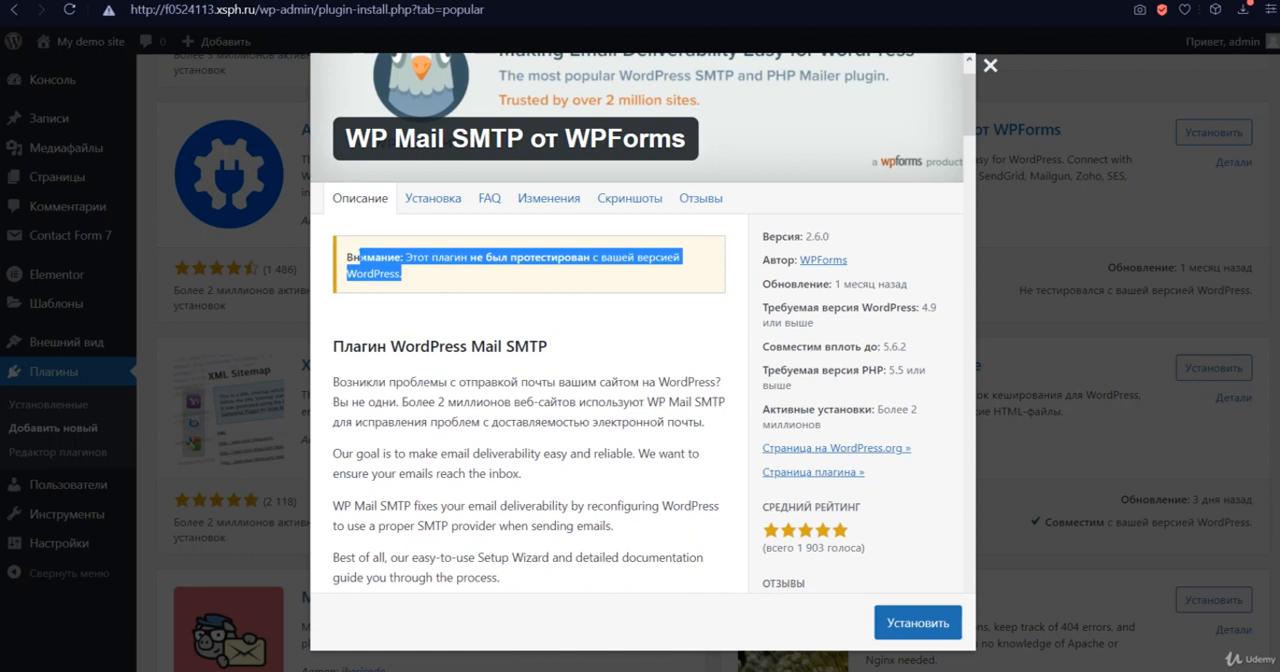
{"action": "left_click", "coordinate": [522, 289]}
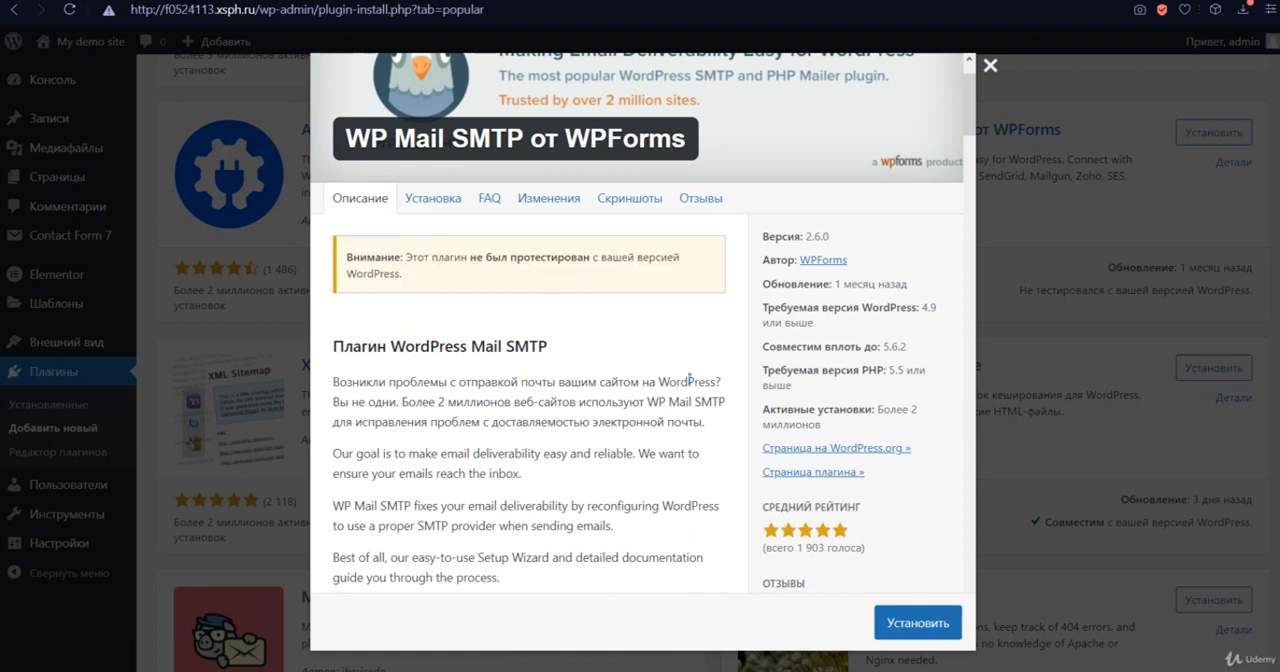
- Look through the screenshots of the WP Mail SMTP plugin and close its details
{"action": "left_click", "coordinate": [628, 199]}
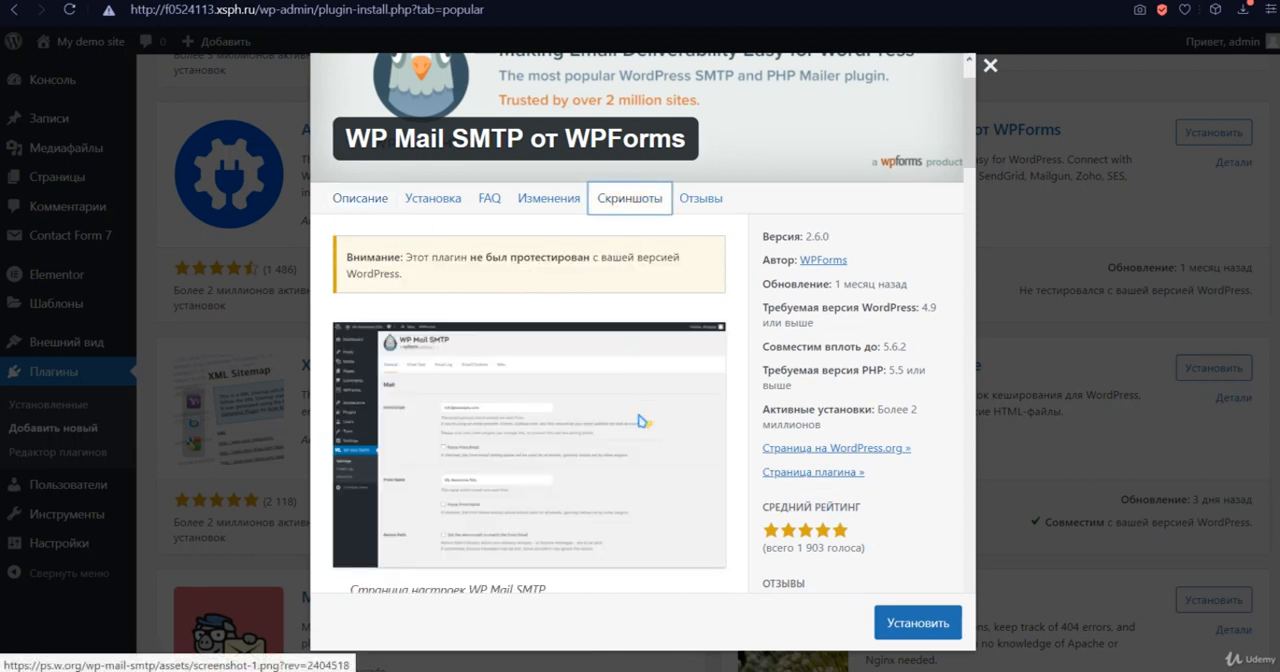
{"action": "scroll", "coordinate": [640, 421], "scroll_direction": "down", "scroll_amount": 10}
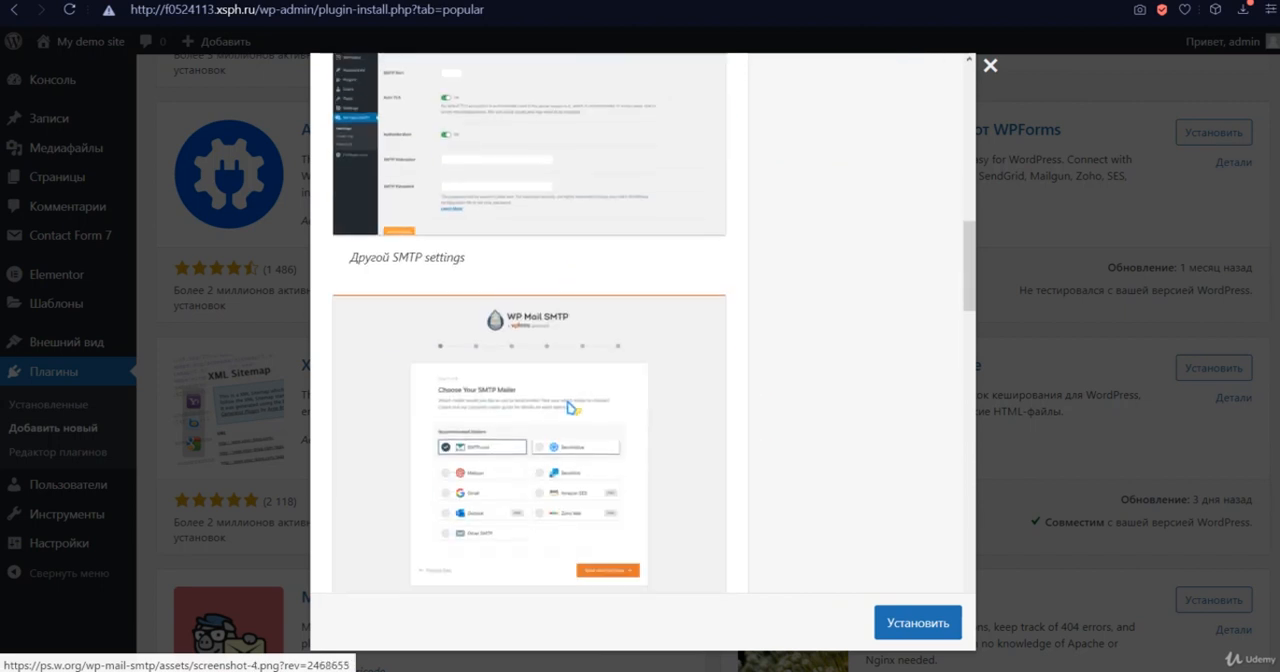
{"action": "scroll", "coordinate": [571, 407], "scroll_direction": "down", "scroll_amount": 10}
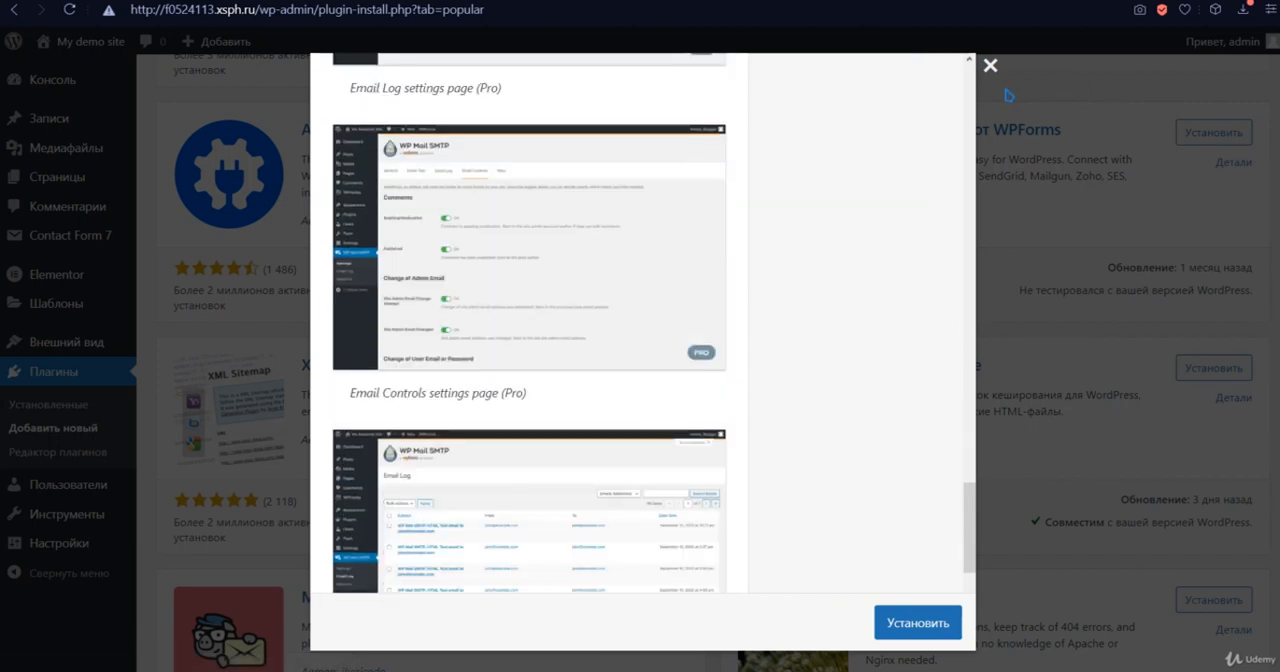
{"action": "left_click", "coordinate": [990, 65]}
{"action": "scroll", "coordinate": [634, 337], "scroll_direction": "down", "scroll_amount": 10}
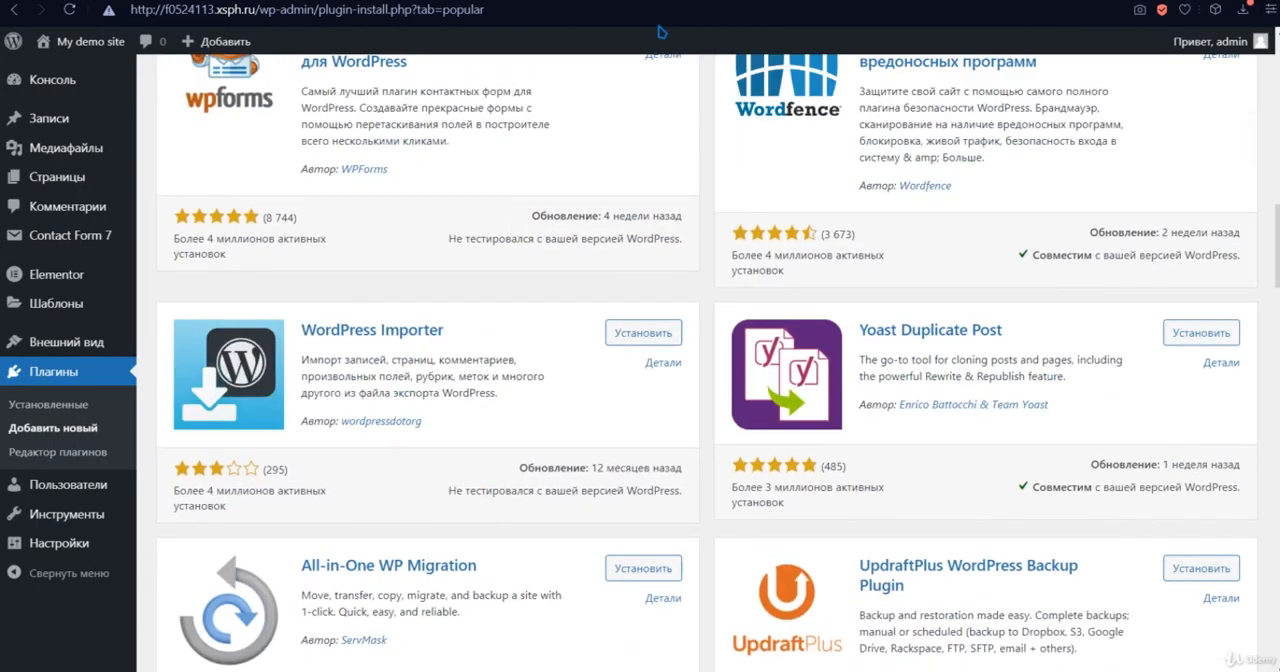
- Switch to the site preview and look over the plant post from its comment form up to the site header
{"action": "scroll", "coordinate": [612, 137], "scroll_direction": "up", "scroll_amount": 10}
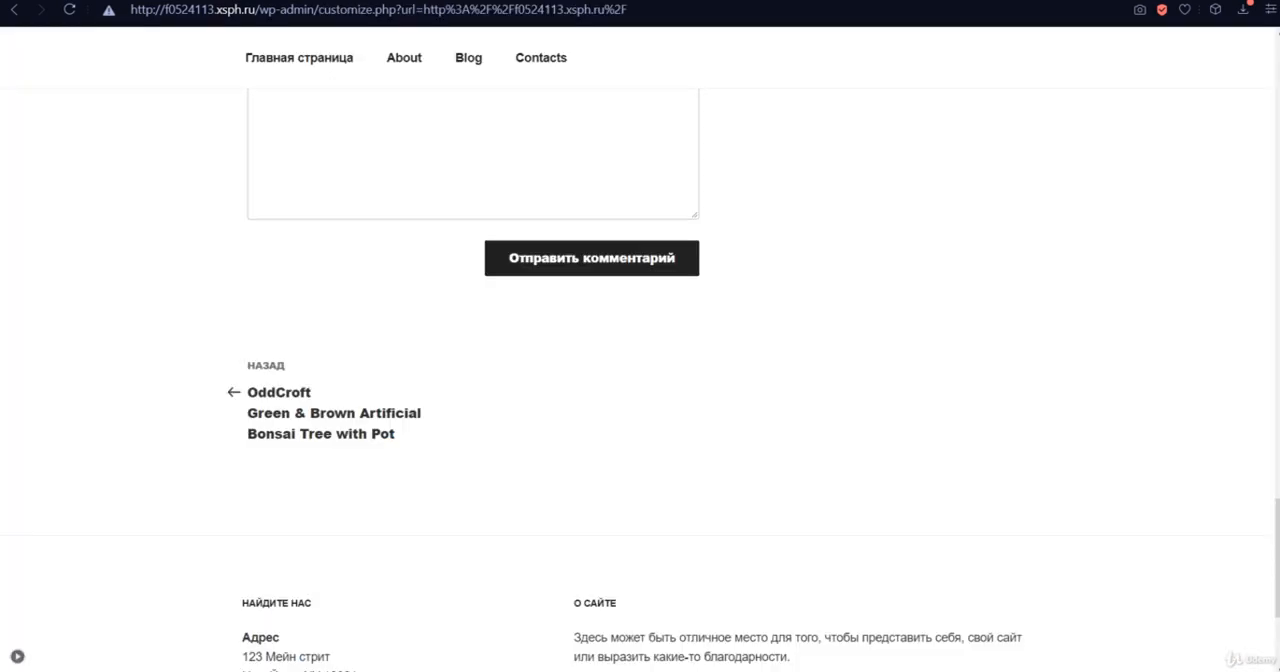
{"action": "scroll", "coordinate": [640, 250], "scroll_direction": "up", "scroll_amount": 15}
{"action": "scroll", "coordinate": [680, 250], "scroll_direction": "up", "scroll_amount": 5}
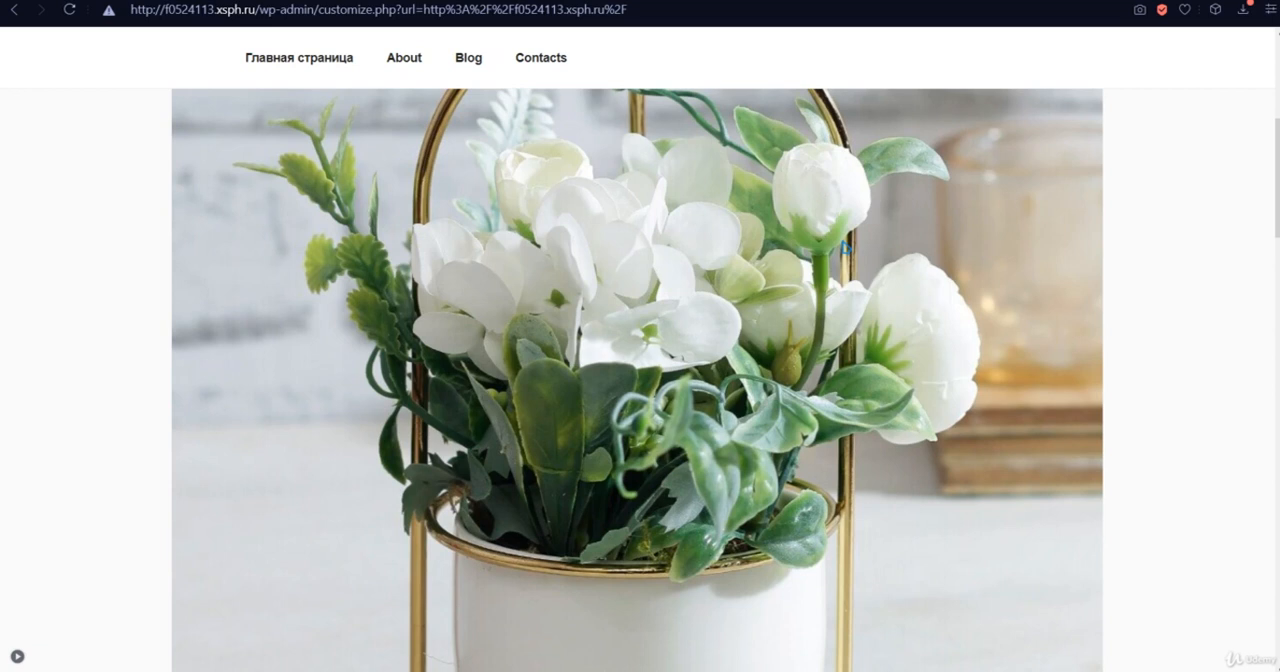
{"action": "scroll", "coordinate": [845, 247], "scroll_direction": "up", "scroll_amount": 2}
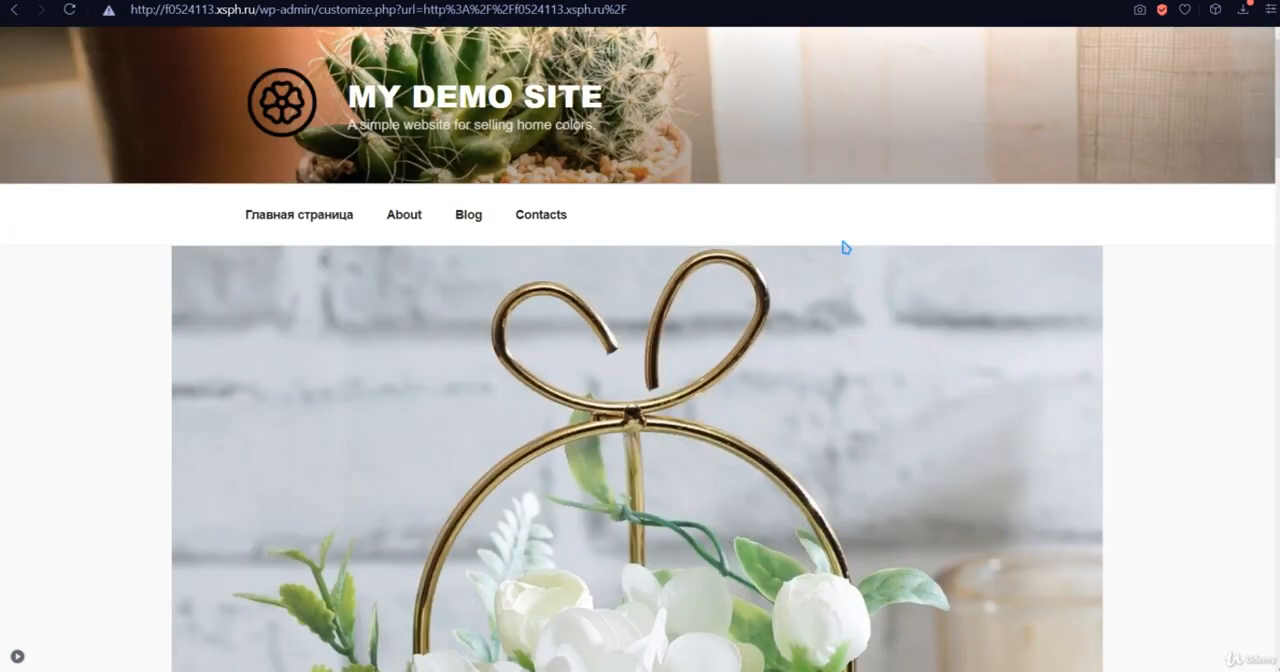